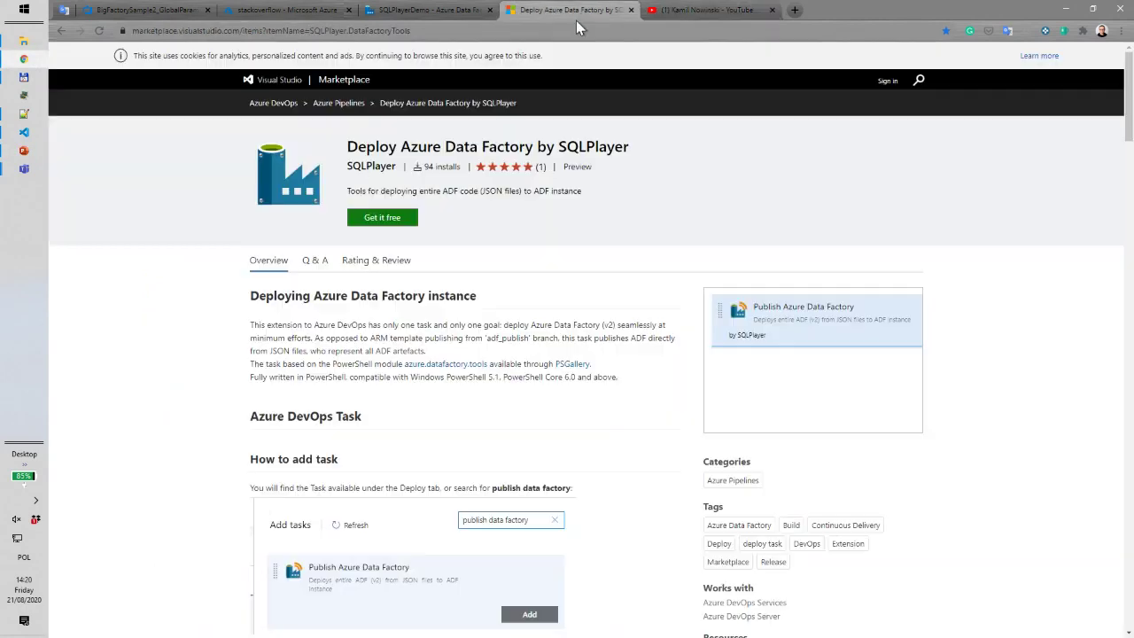
Switch to the SQLPlayerDemo data factory and collapse the Movies and StackOverflow data flow folders and the Pipelines and Datasets groups
click(443, 9)
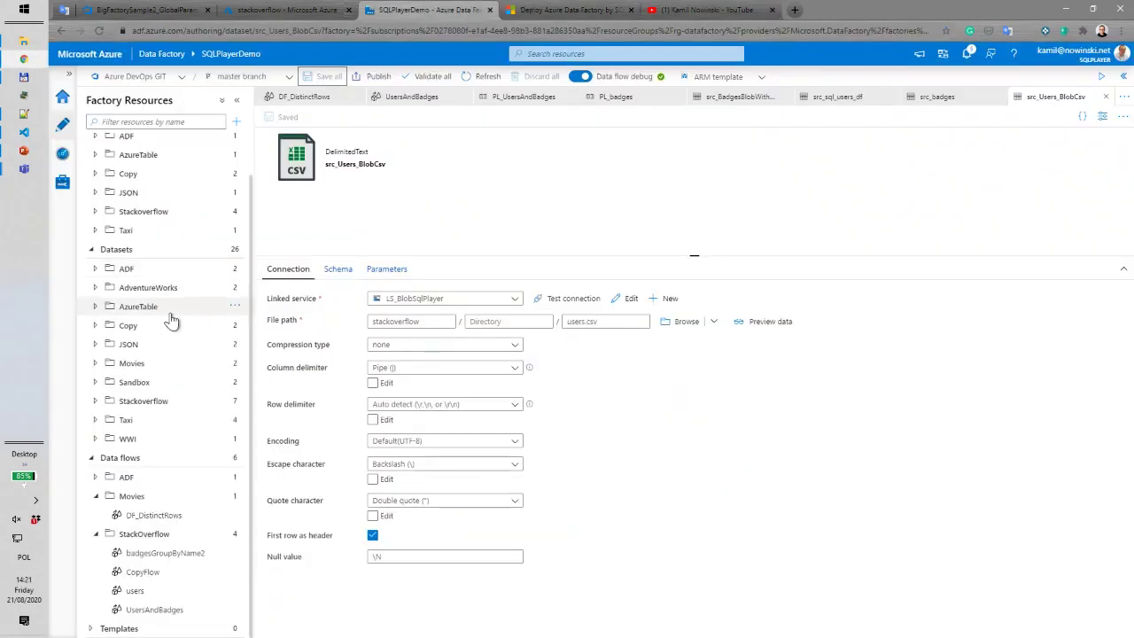
scroll(172, 319, up, 2)
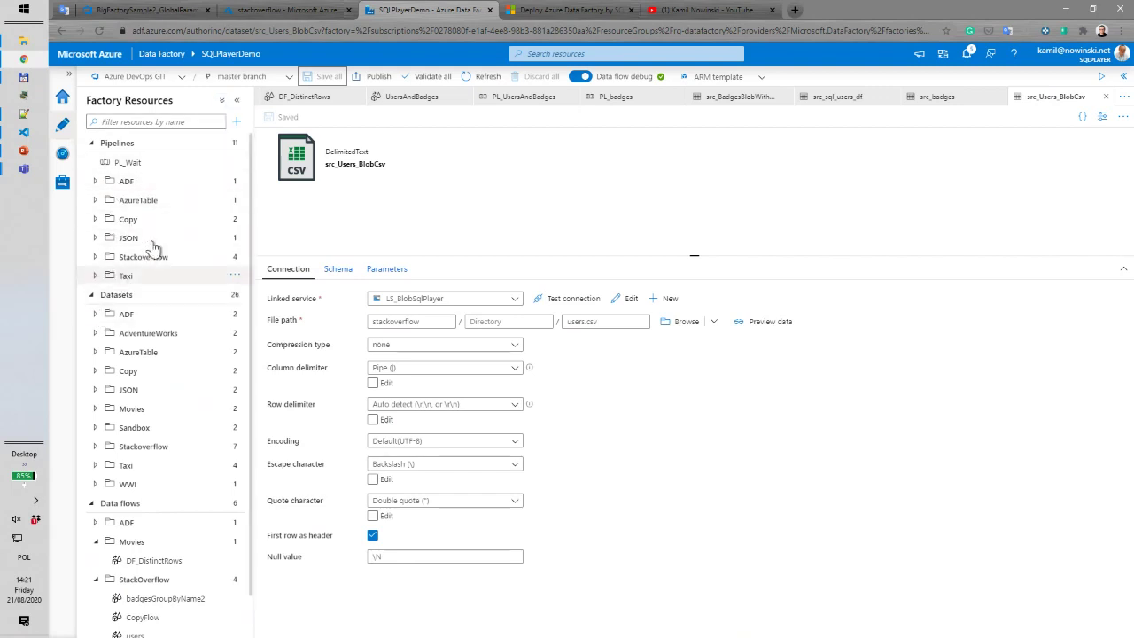
scroll(152, 245, down, 1)
click(96, 497)
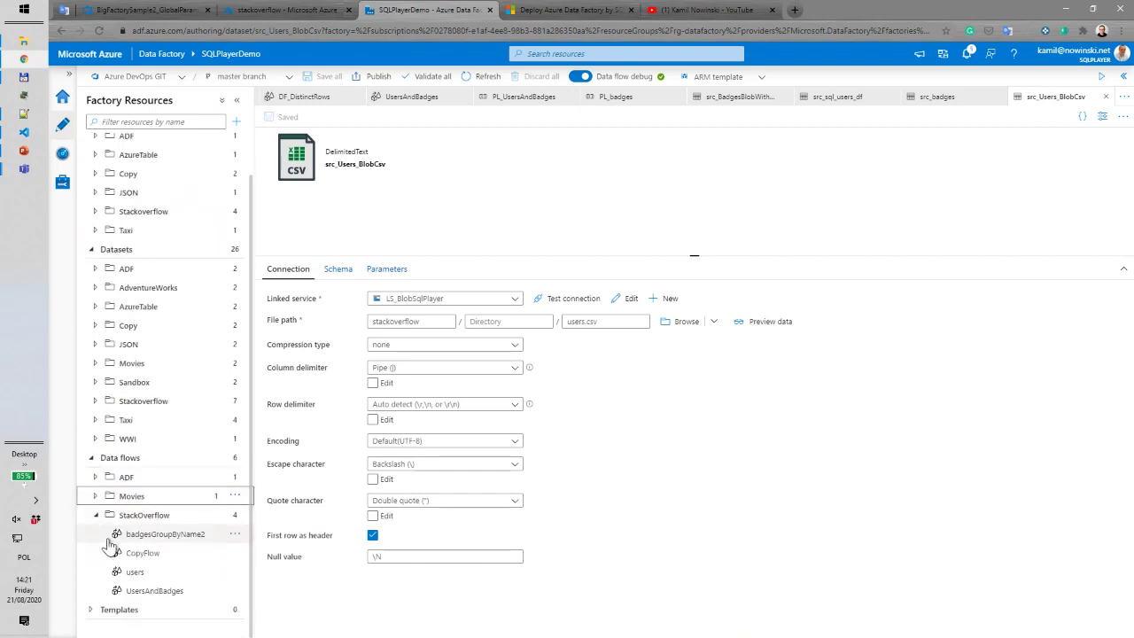
click(96, 530)
scroll(169, 399, up, 1)
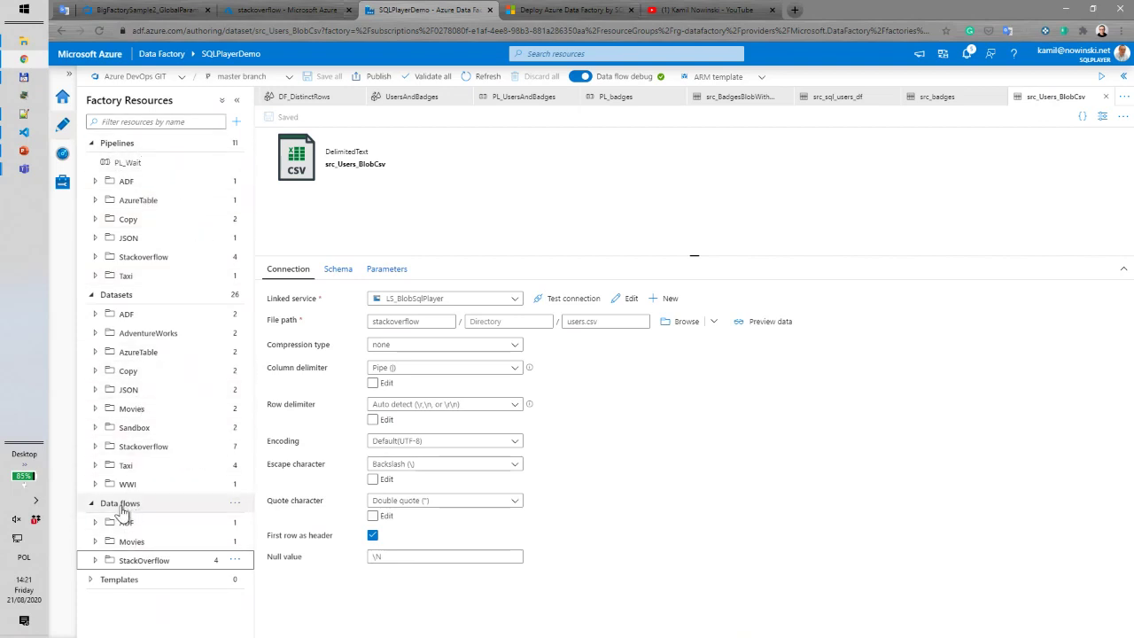
click(90, 142)
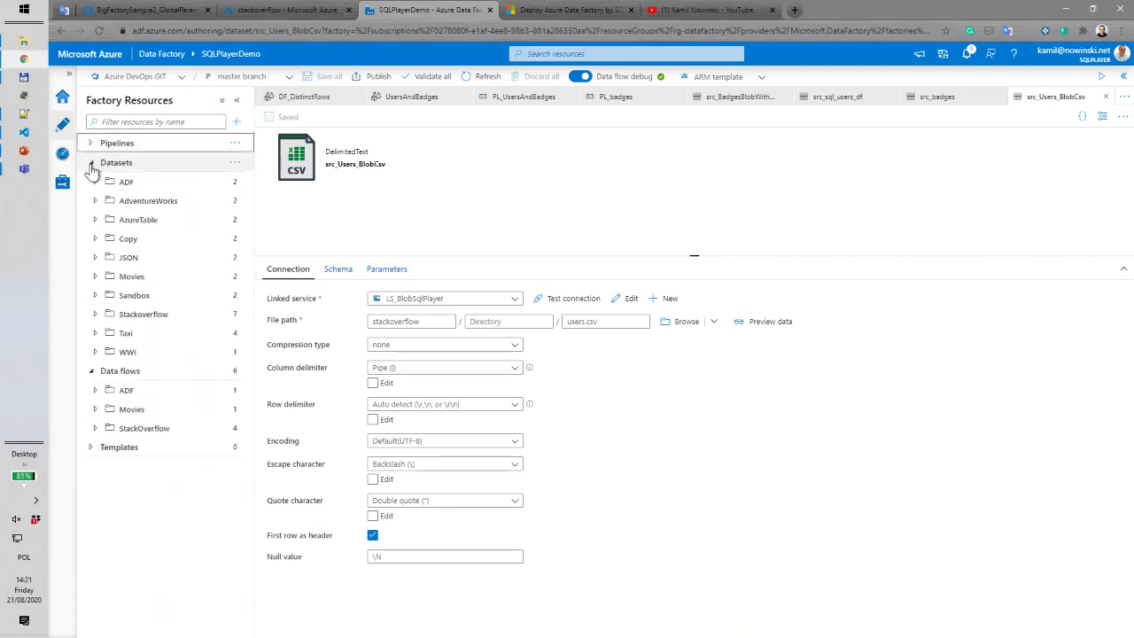
click(91, 163)
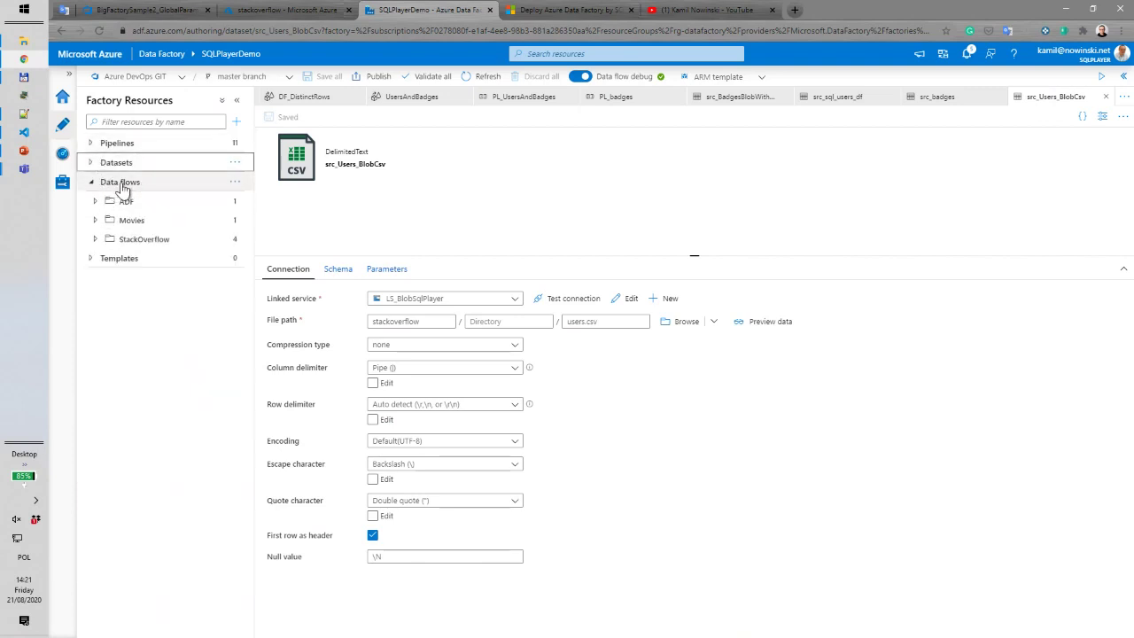
Create a new data flow of the Mapping Data Flow type
click(236, 124)
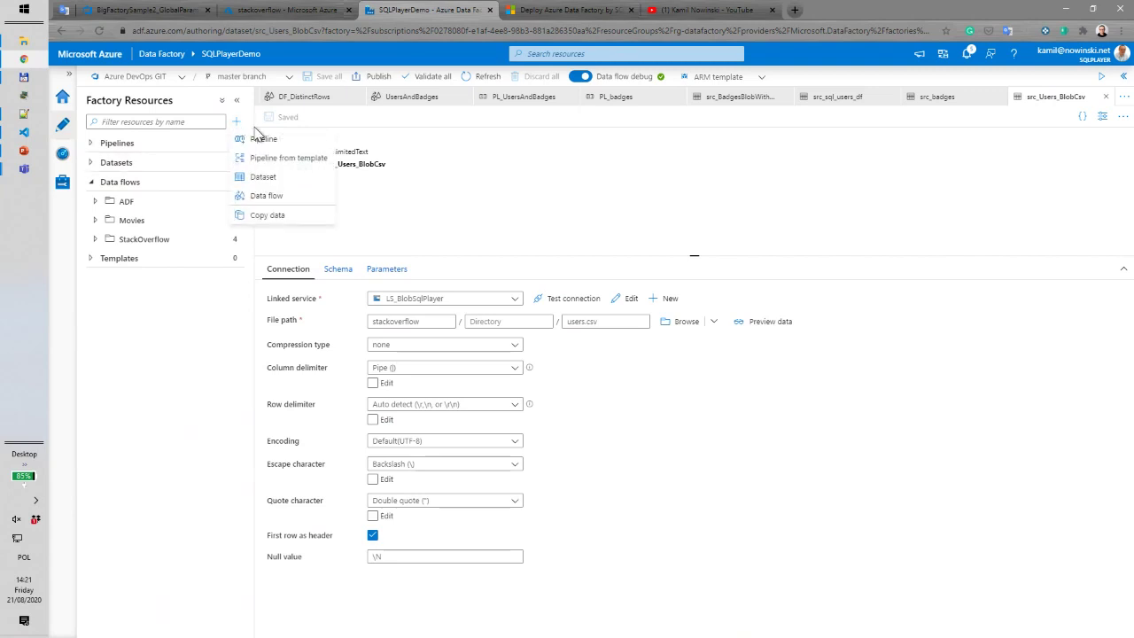
click(265, 196)
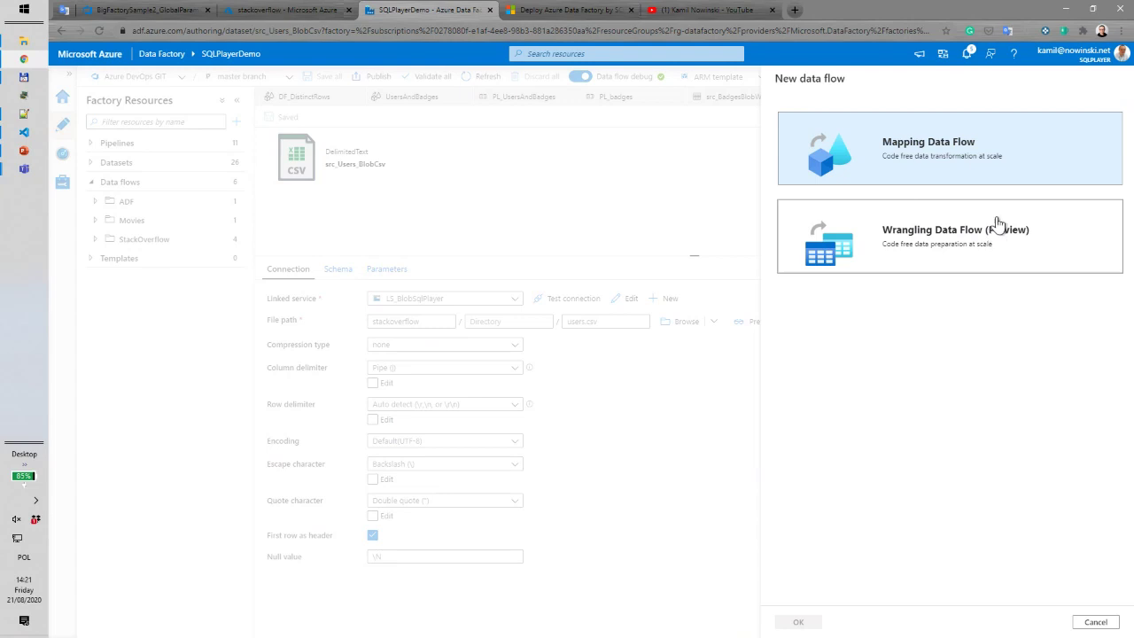
click(923, 150)
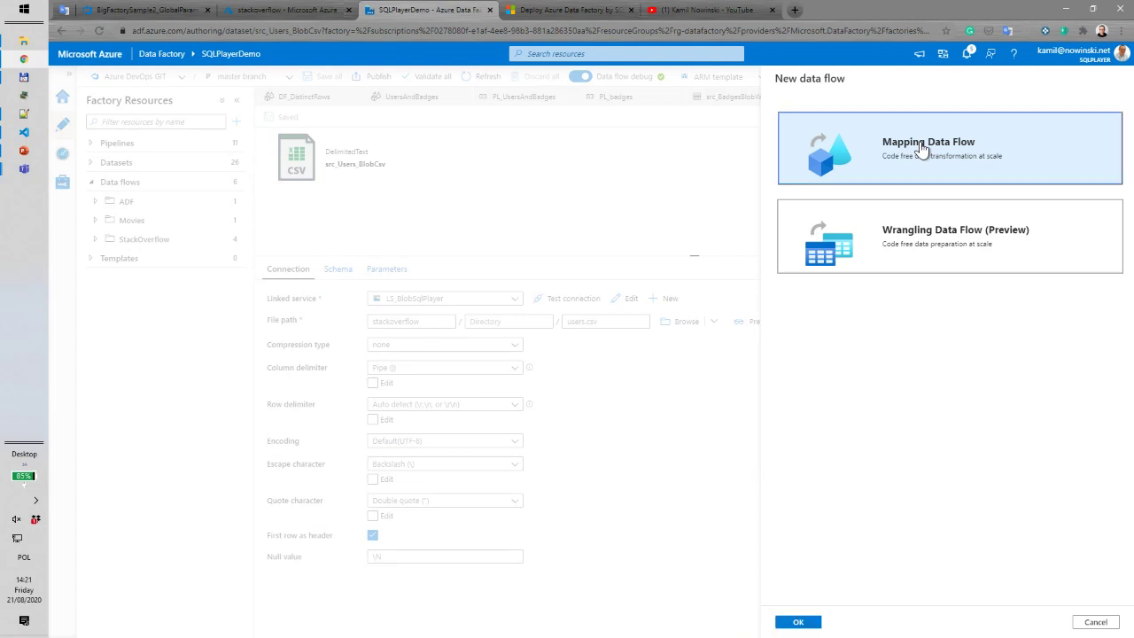
click(801, 624)
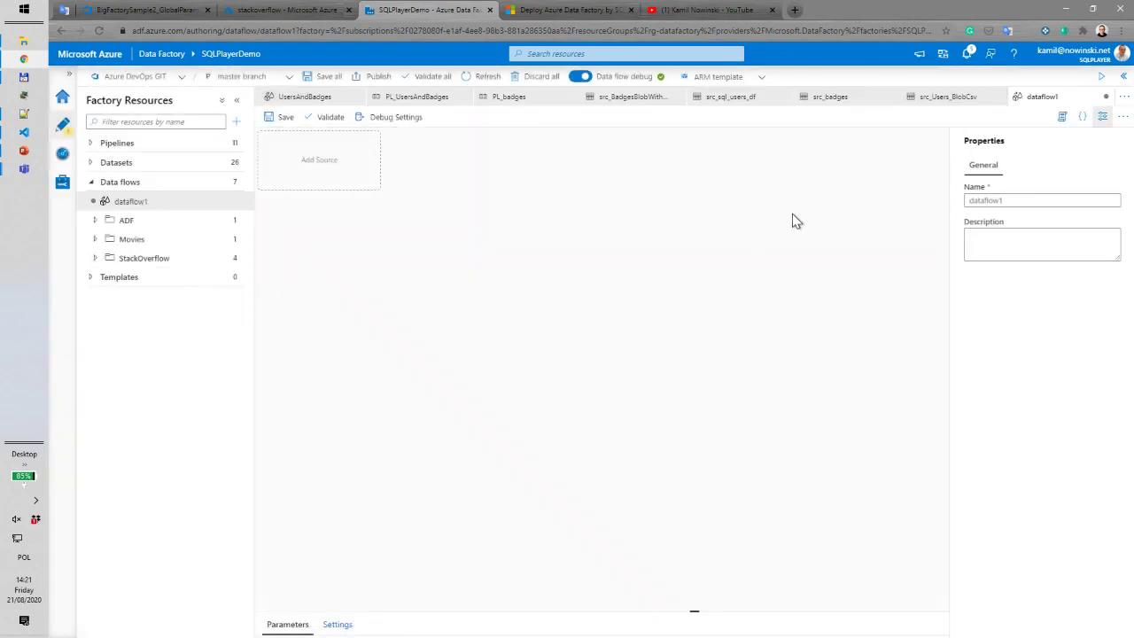
Rename the new data flow to DF_UGTurkey and leave its description empty
click(1115, 198)
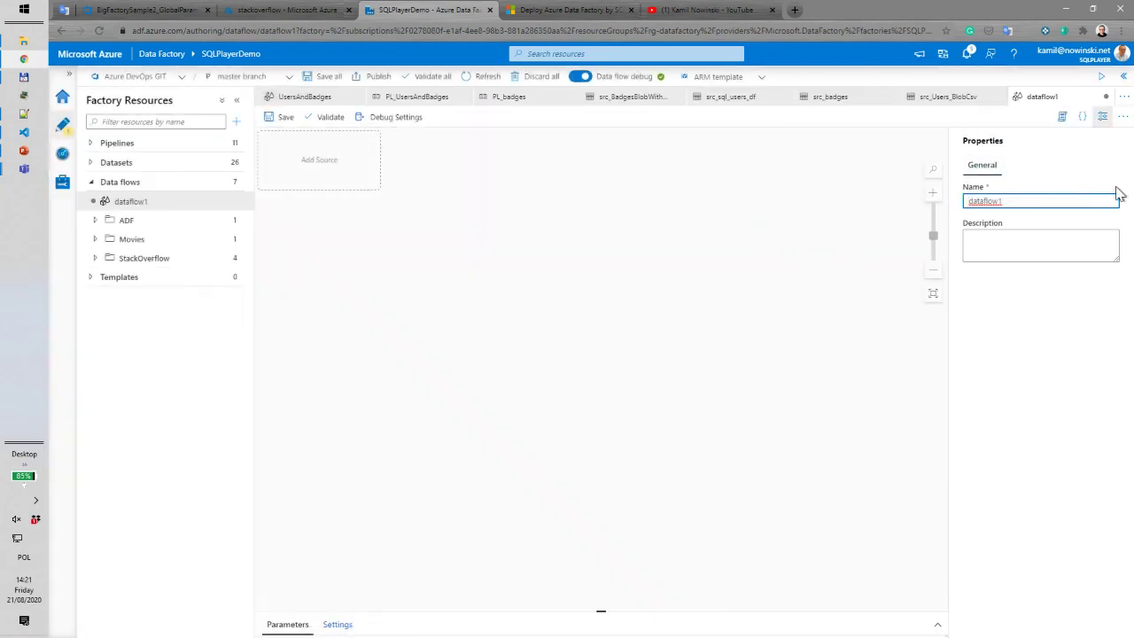
key(Home)
text(Df)
key(shift+Left)
key(shift+Left)
key(shift+Left)
key(shift+Left)
key(shift+Left)
key(shift+Left)
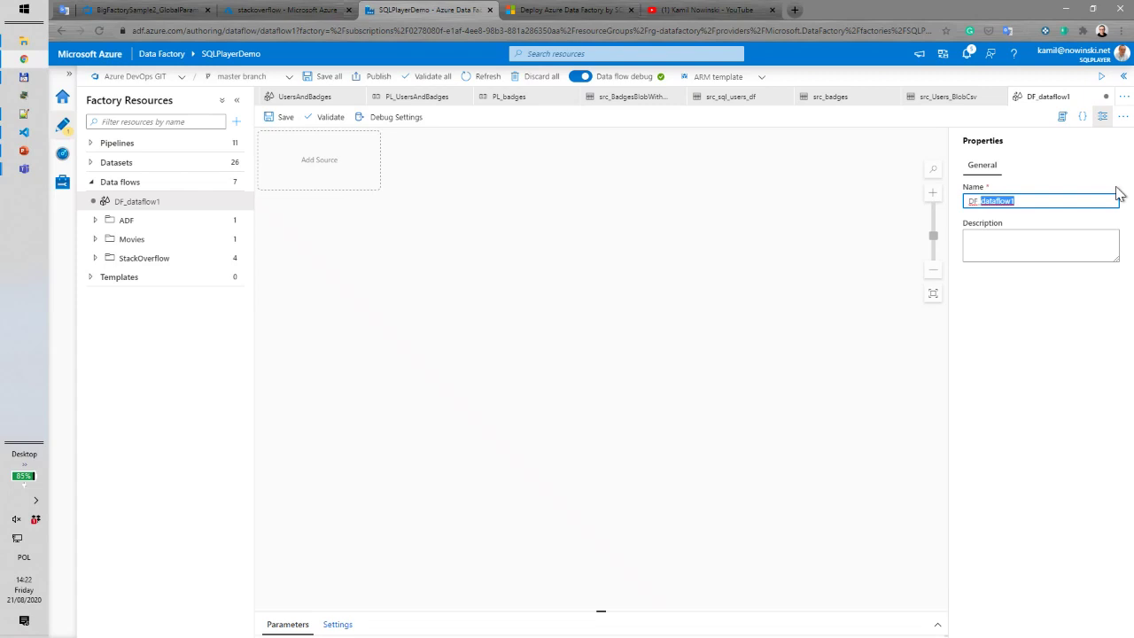
text(UGTurkey)
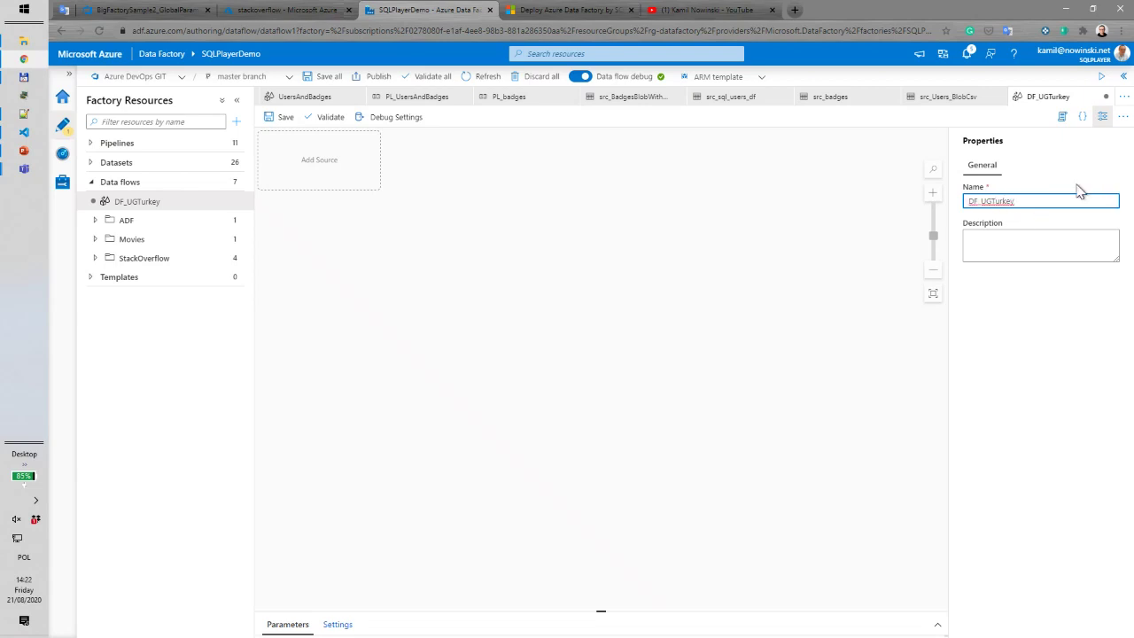
click(1010, 241)
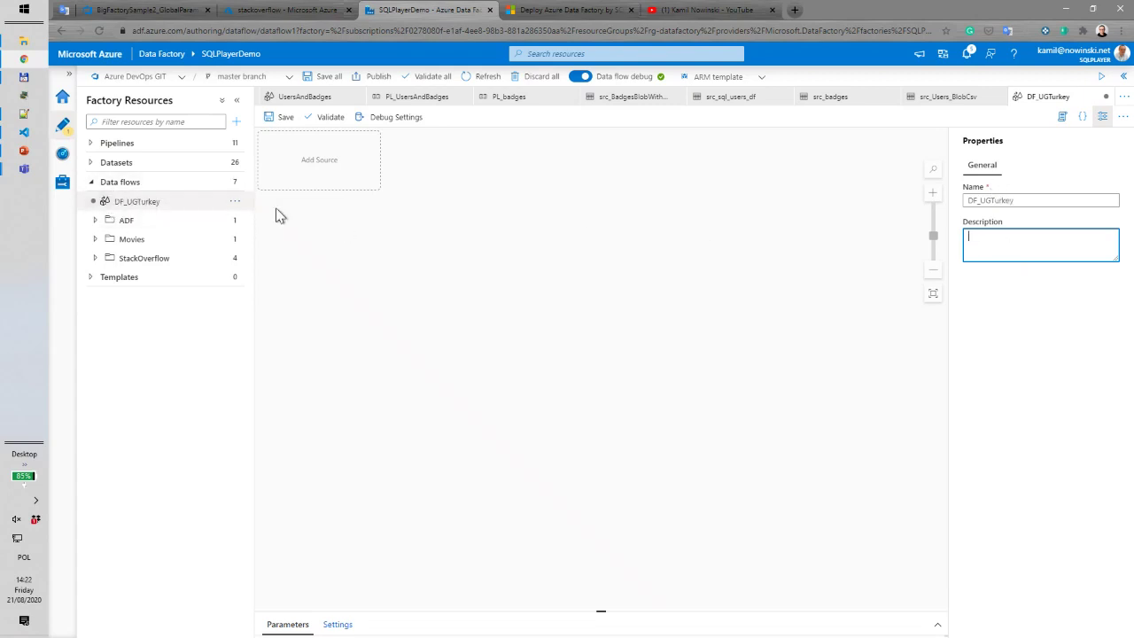
click(381, 223)
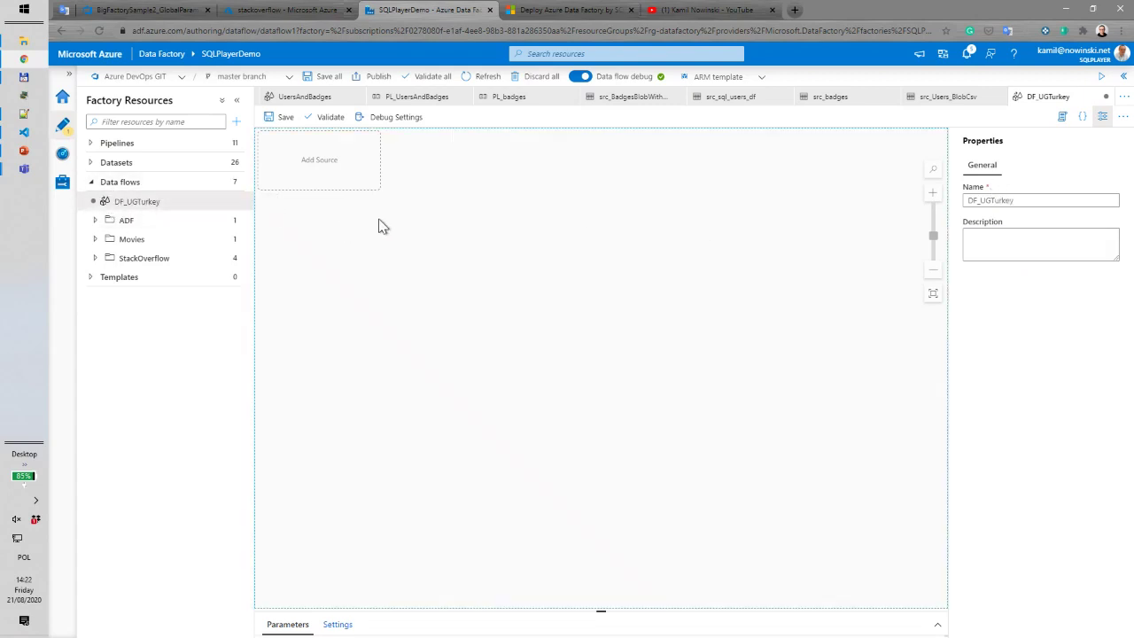
Add a source to the data flow and review its stream name and source type options, keeping the Dataset type
click(330, 165)
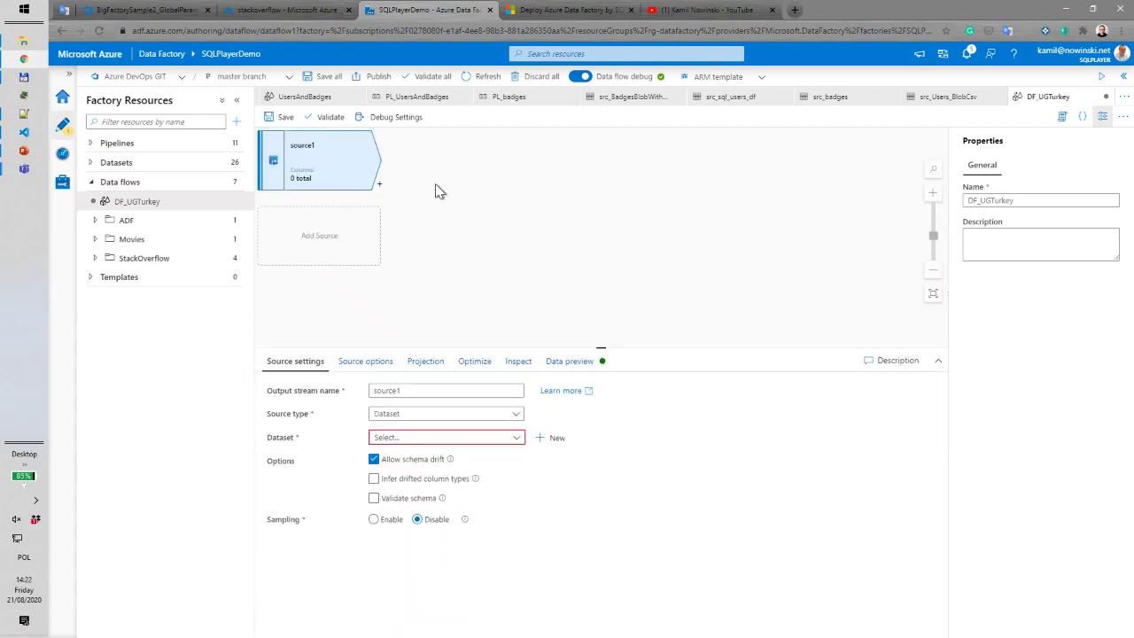
click(415, 390)
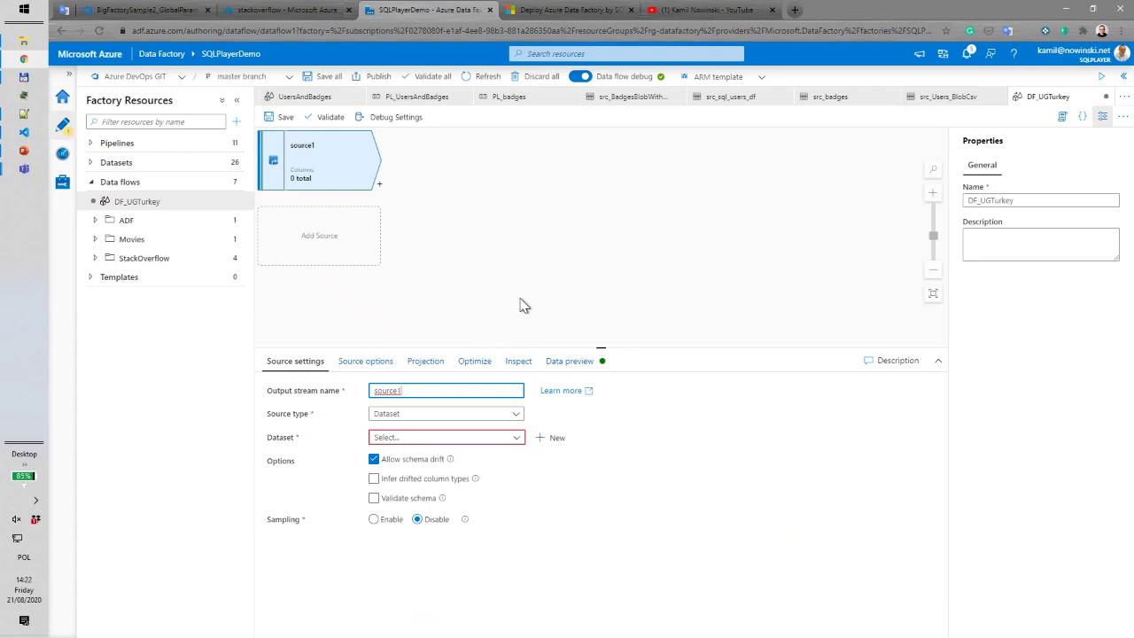
key(ctrl+a)
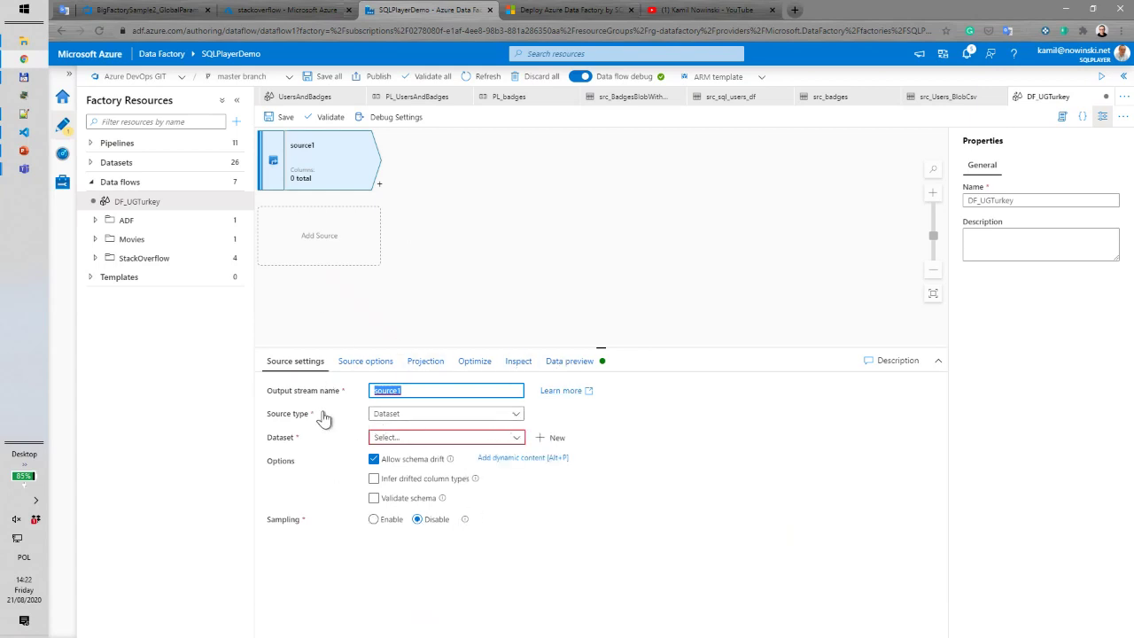
click(516, 419)
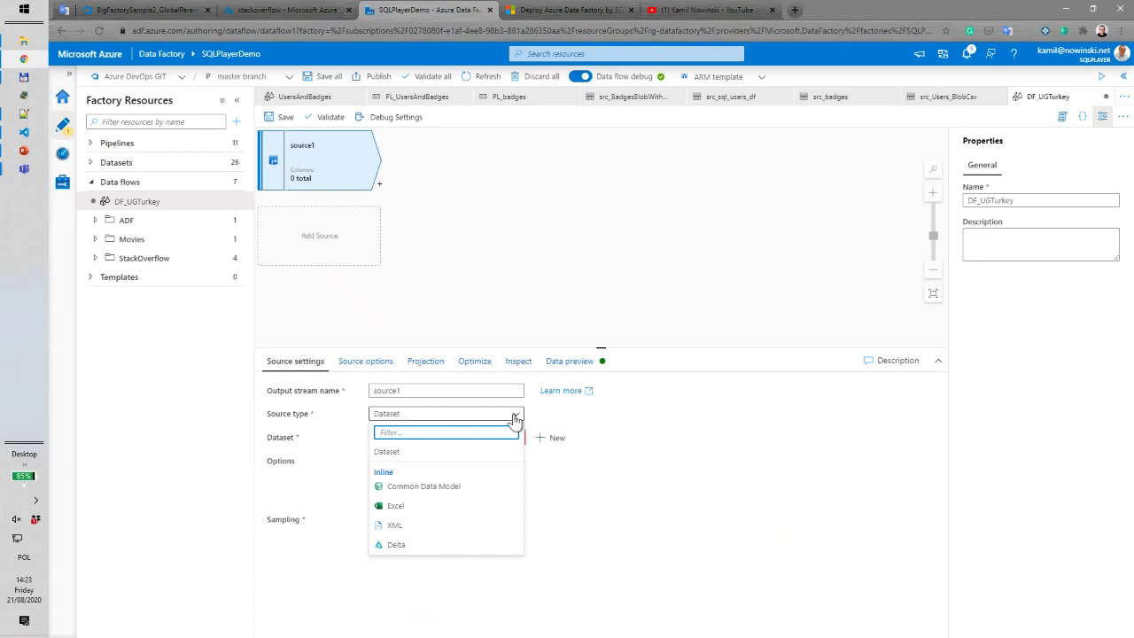
click(448, 420)
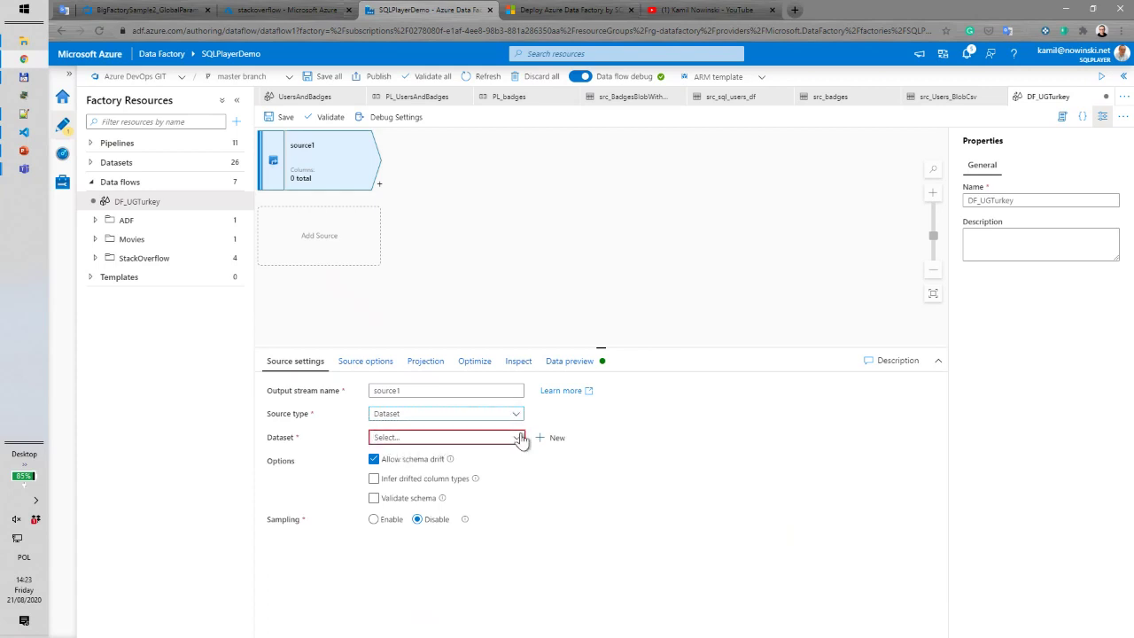
click(518, 440)
click(518, 440)
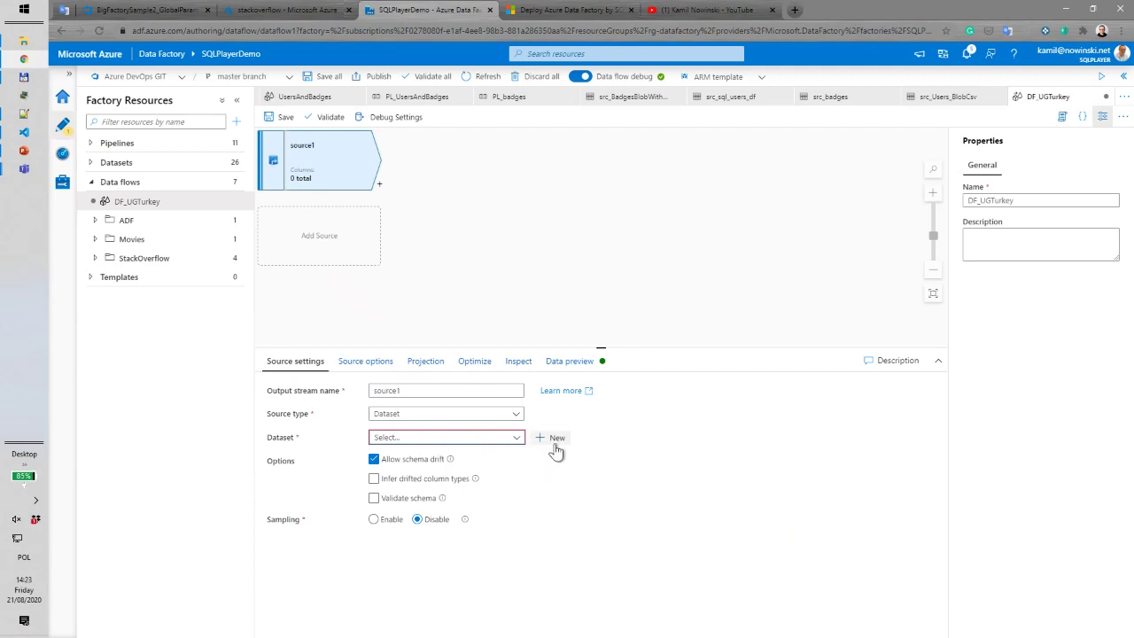
Start a new Azure Blob Storage dataset for the source in DelimitedText format, using the linked service LS_BlobSqlPlayer
click(556, 439)
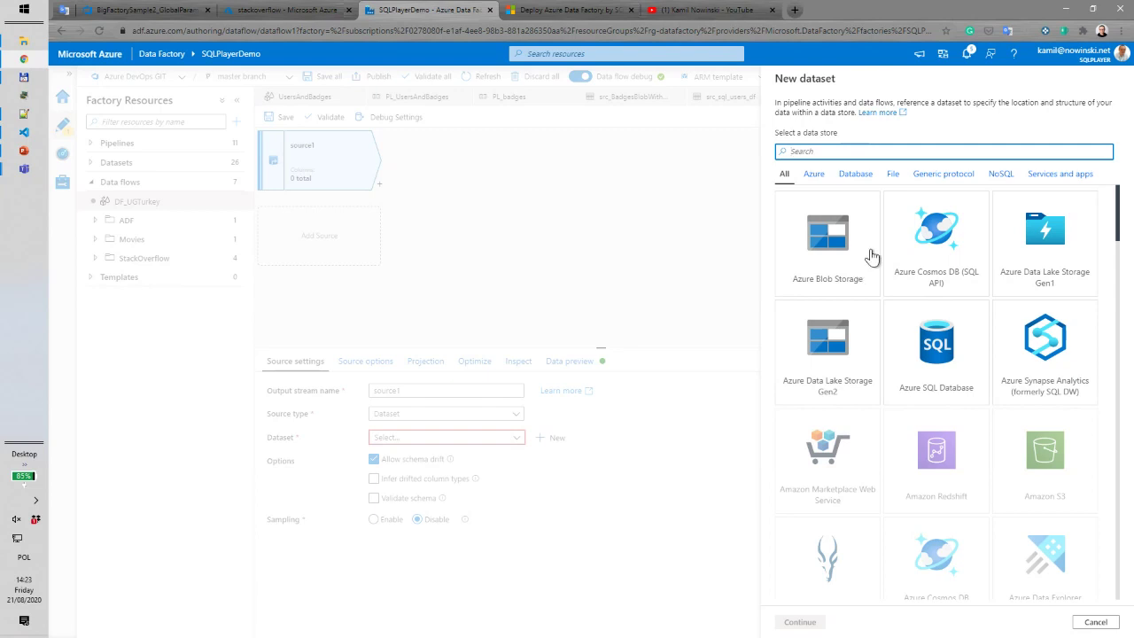
click(835, 229)
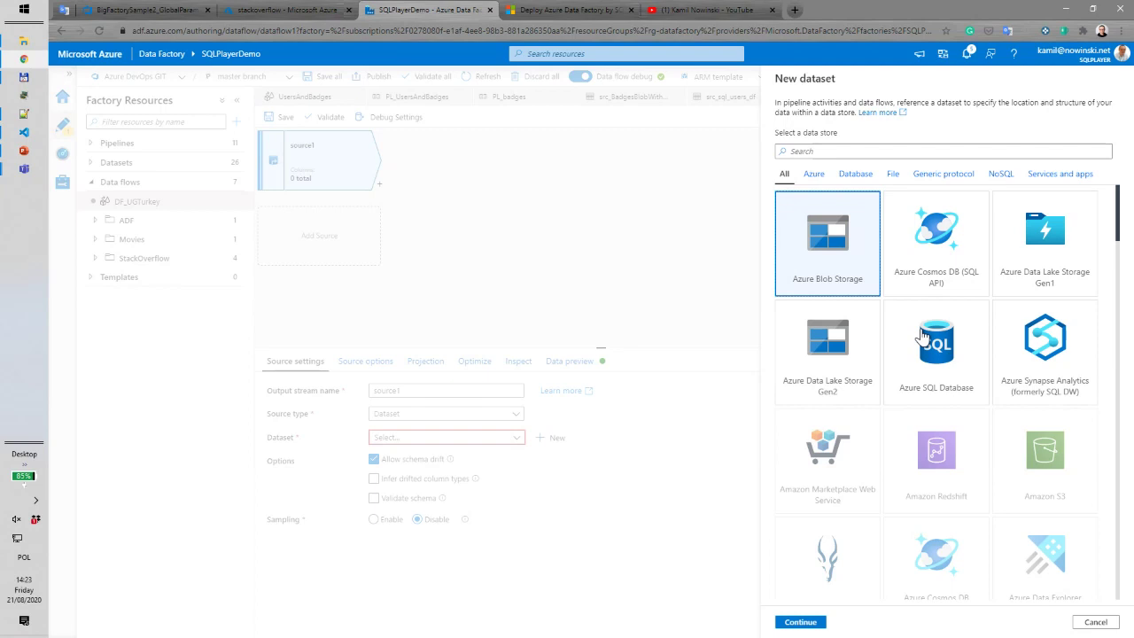
click(808, 620)
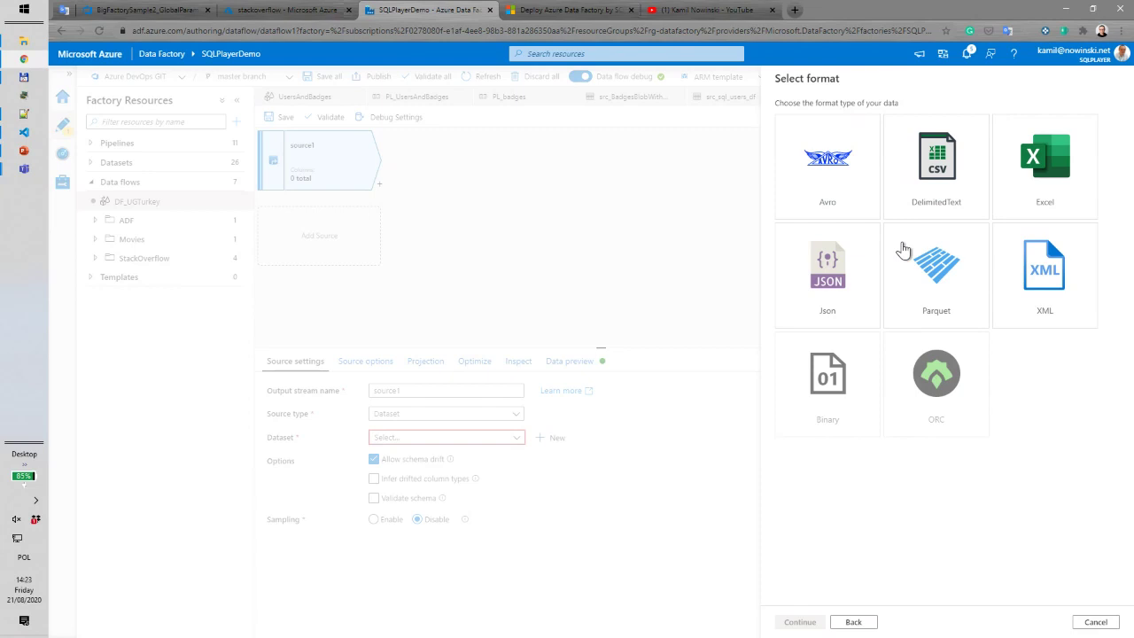
click(948, 158)
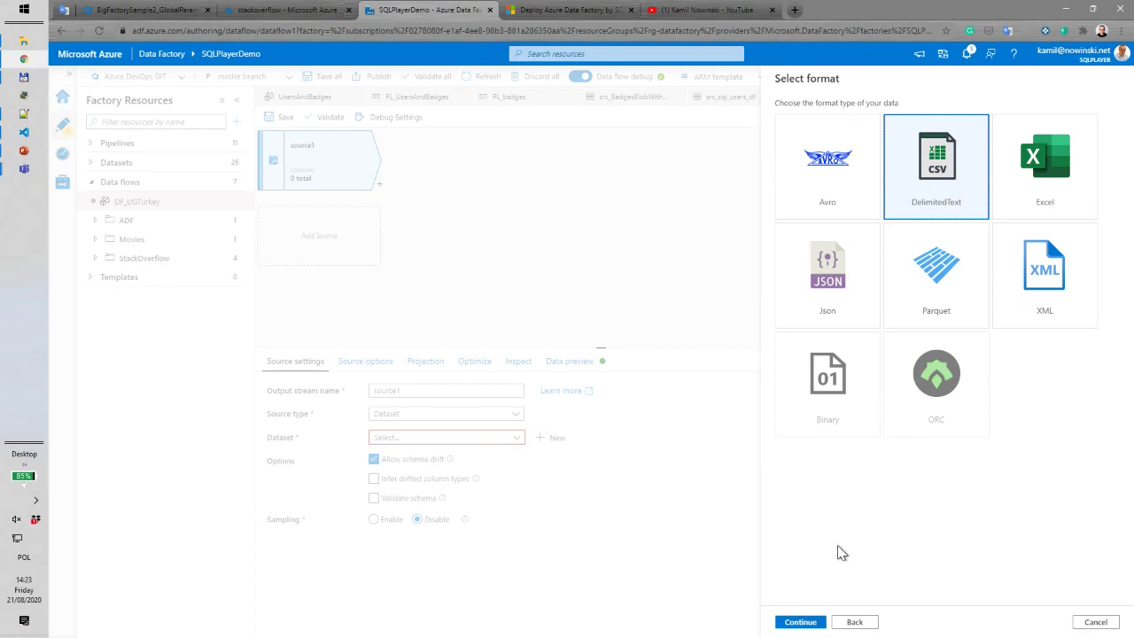
click(798, 622)
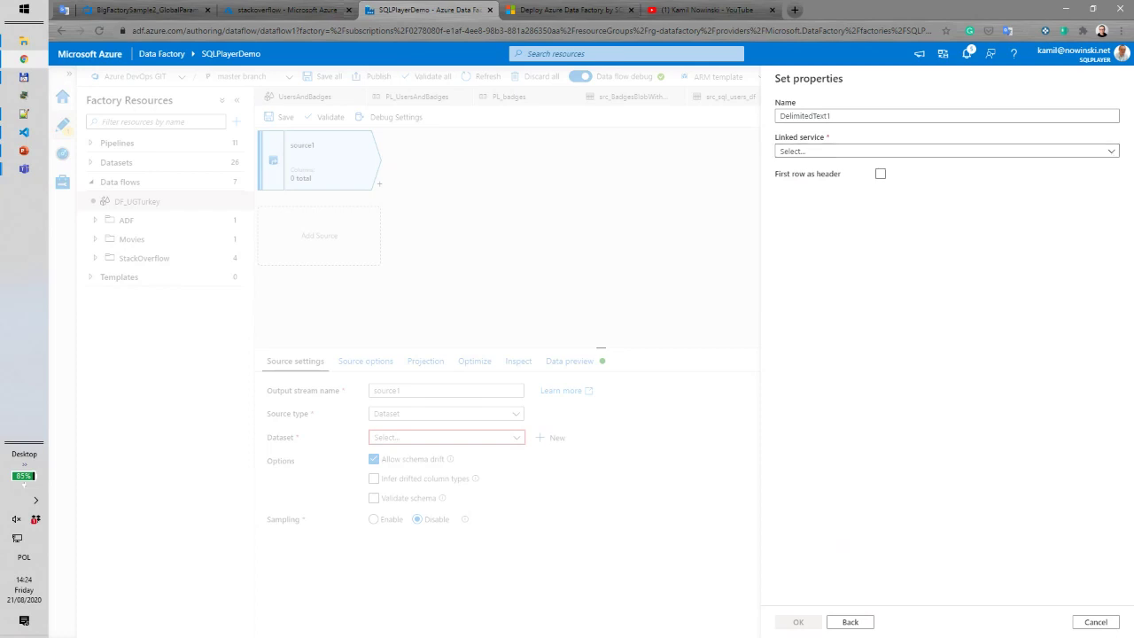
click(1112, 153)
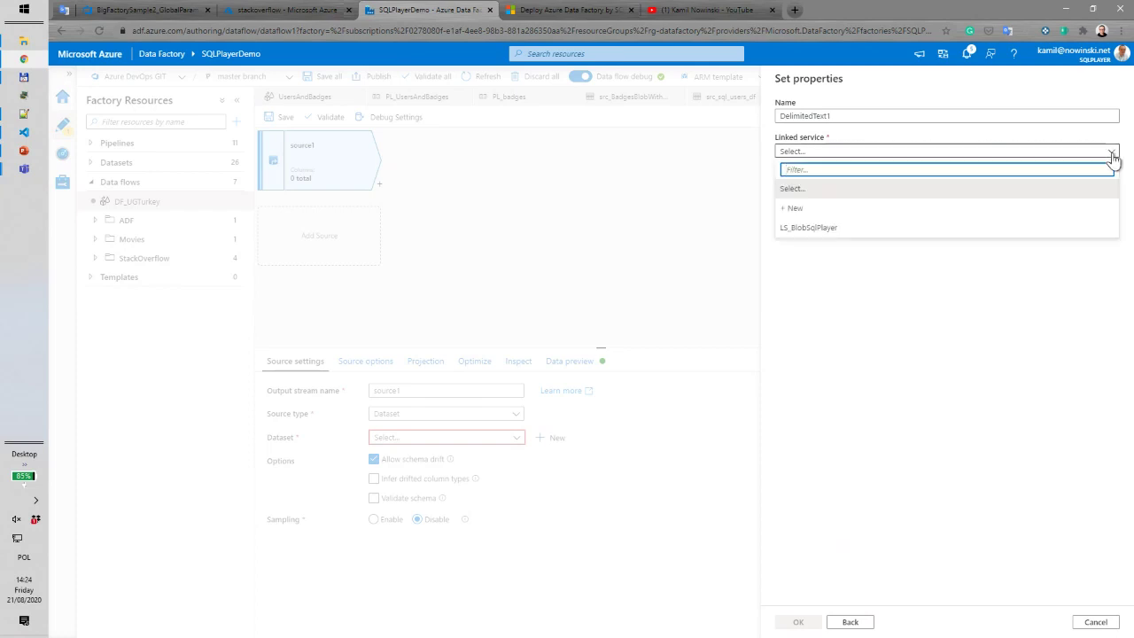
click(822, 230)
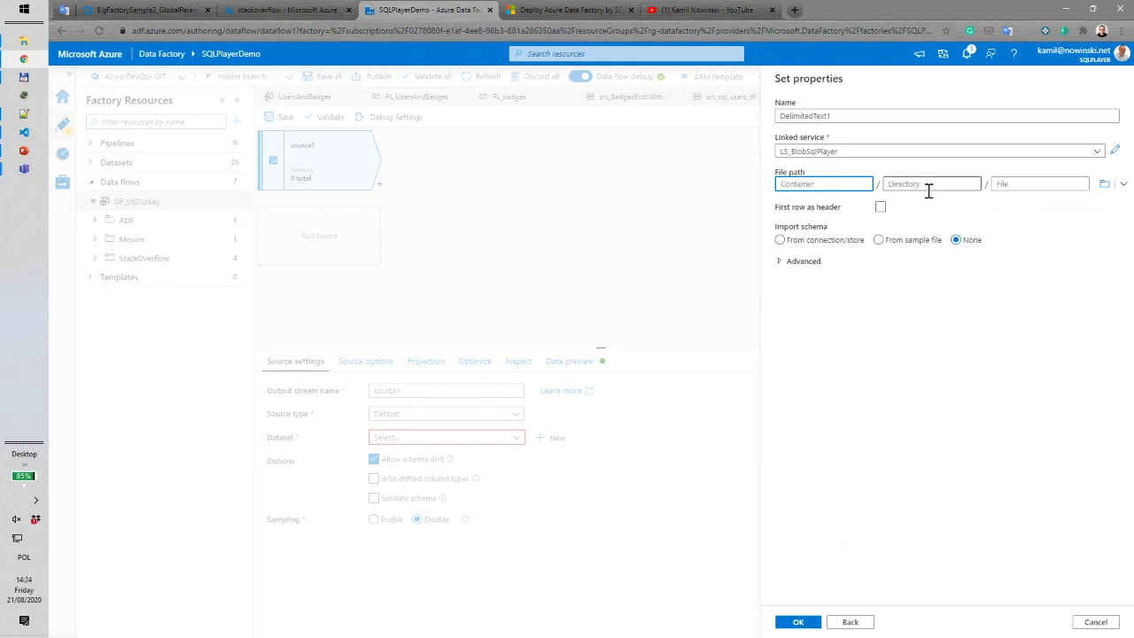
Set the dataset's file path to Badges100mbWithHeader.csv in the stackoverflow container by browsing the storage
click(1123, 186)
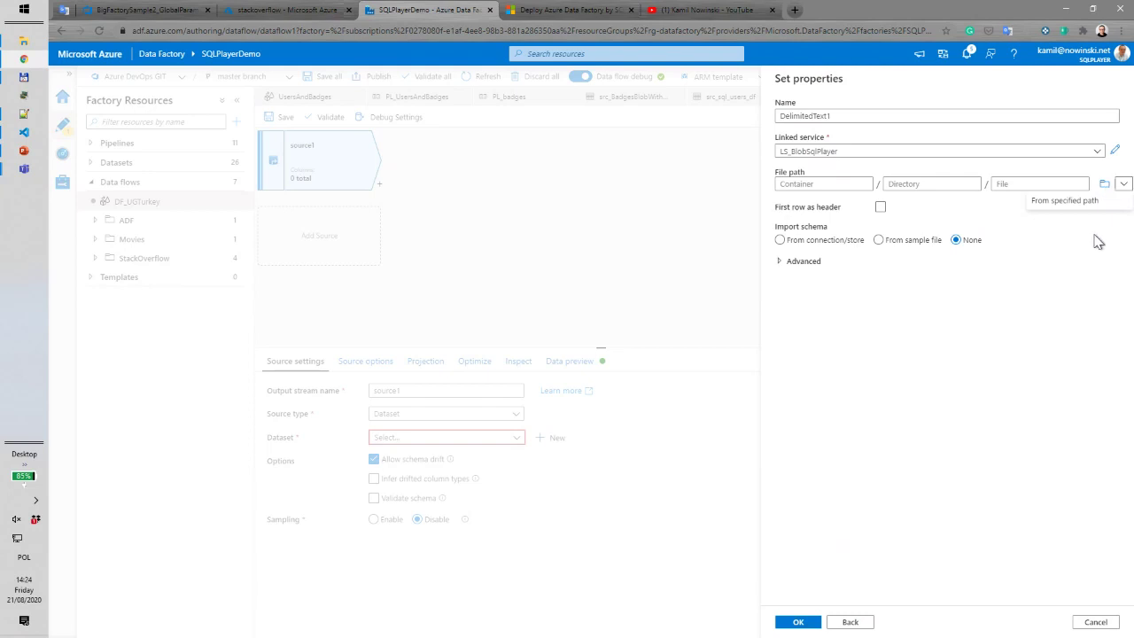
click(1103, 186)
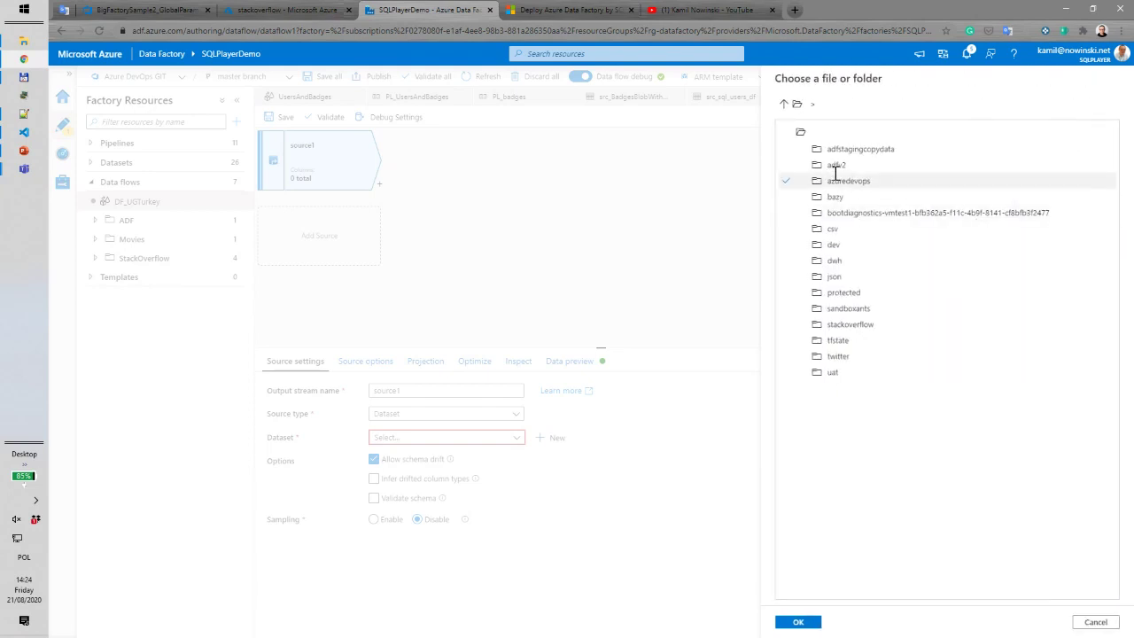
click(950, 185)
click(904, 170)
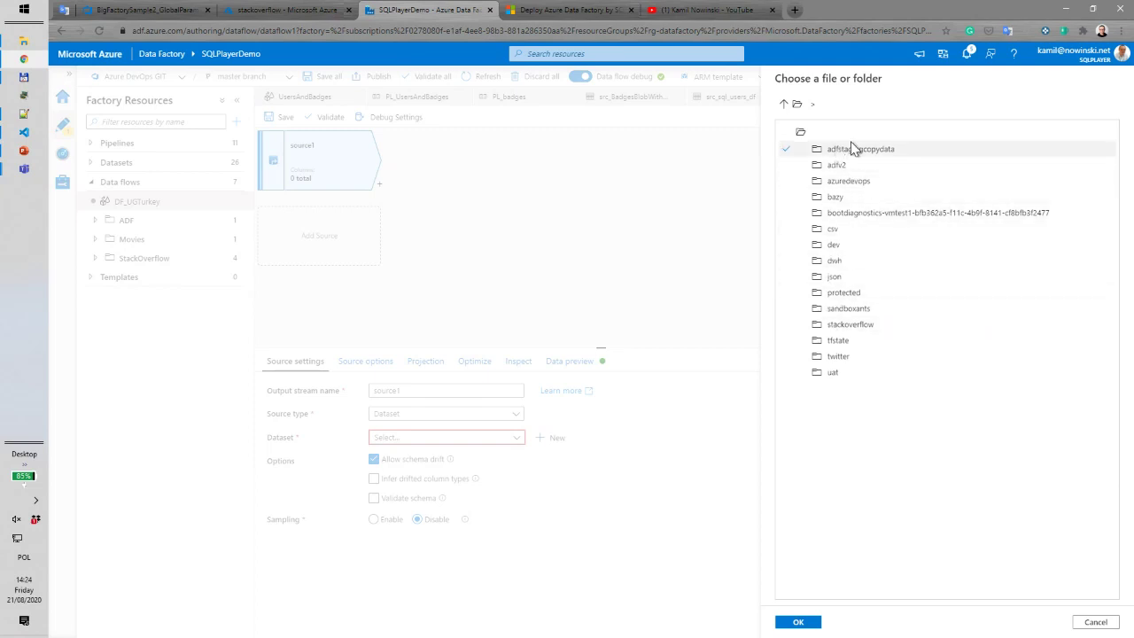
click(854, 327)
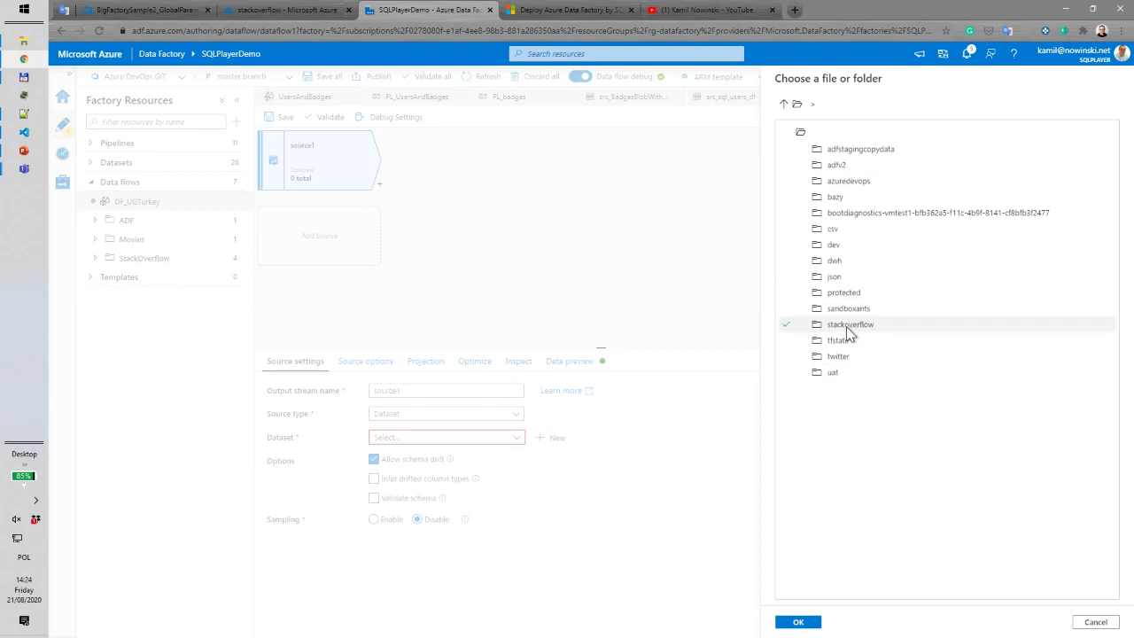
double_click(855, 328)
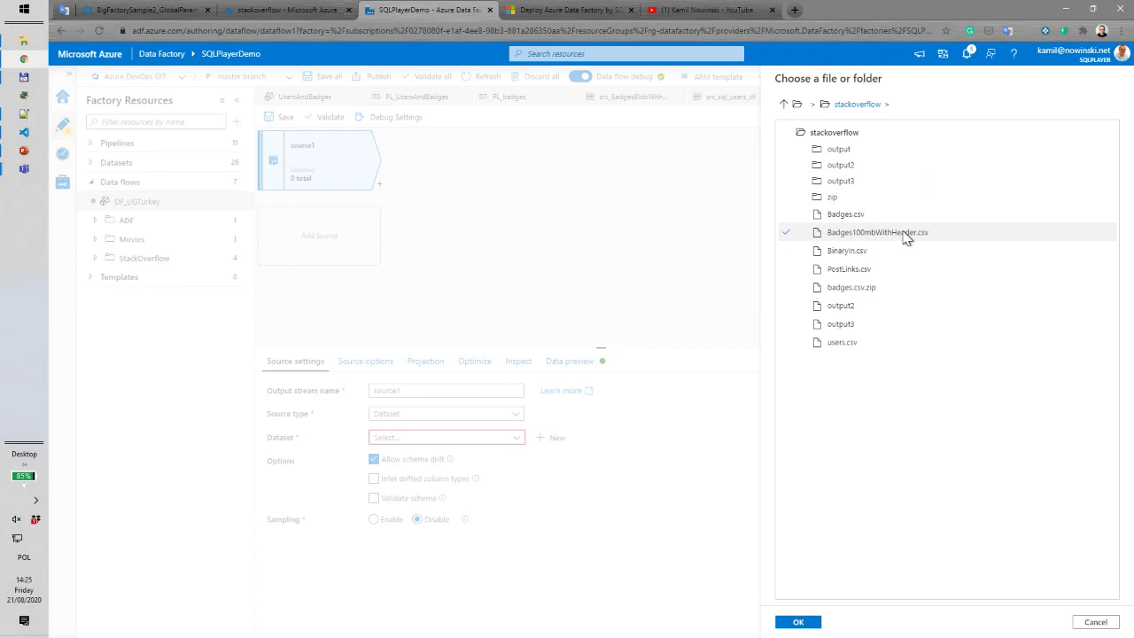
click(852, 234)
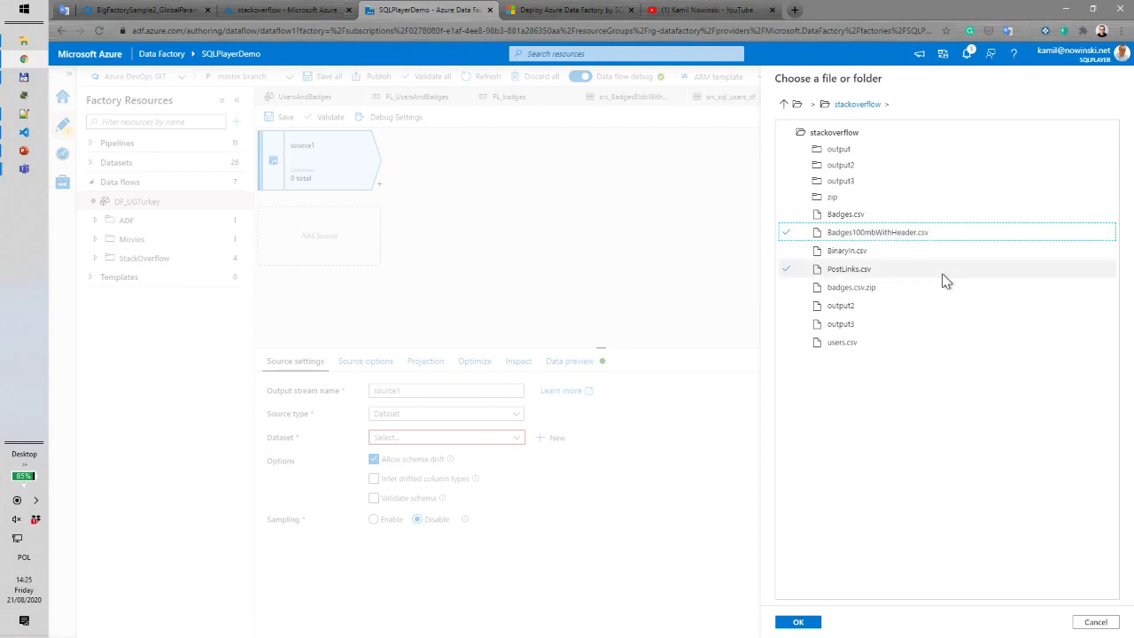
click(815, 622)
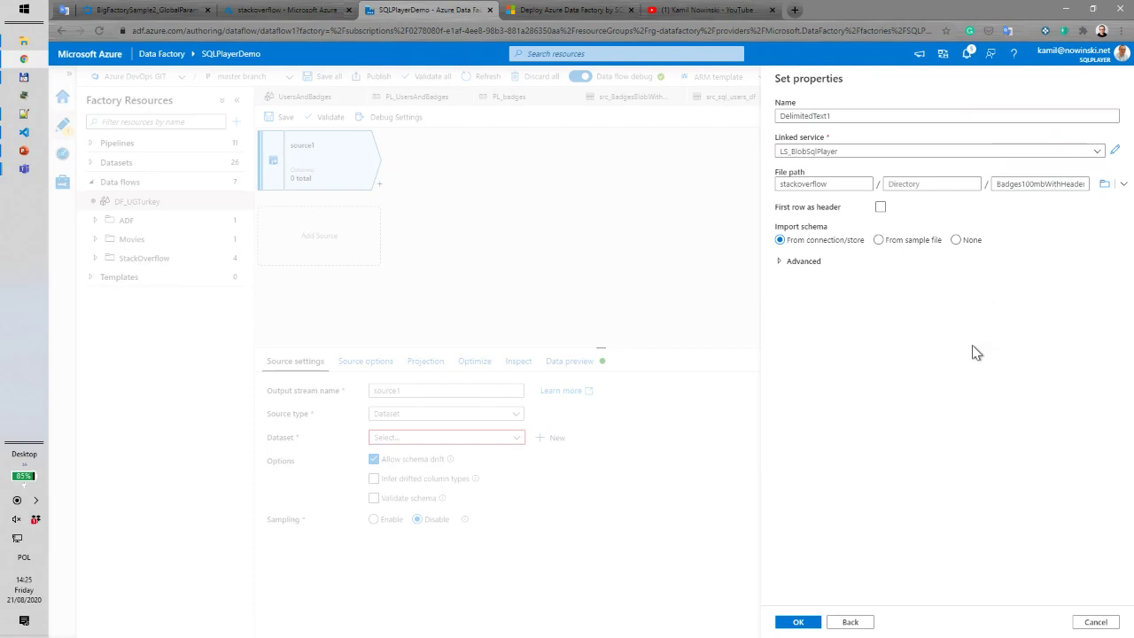
Finish creating the CSV dataset for the source and open it for editing
click(971, 239)
click(800, 622)
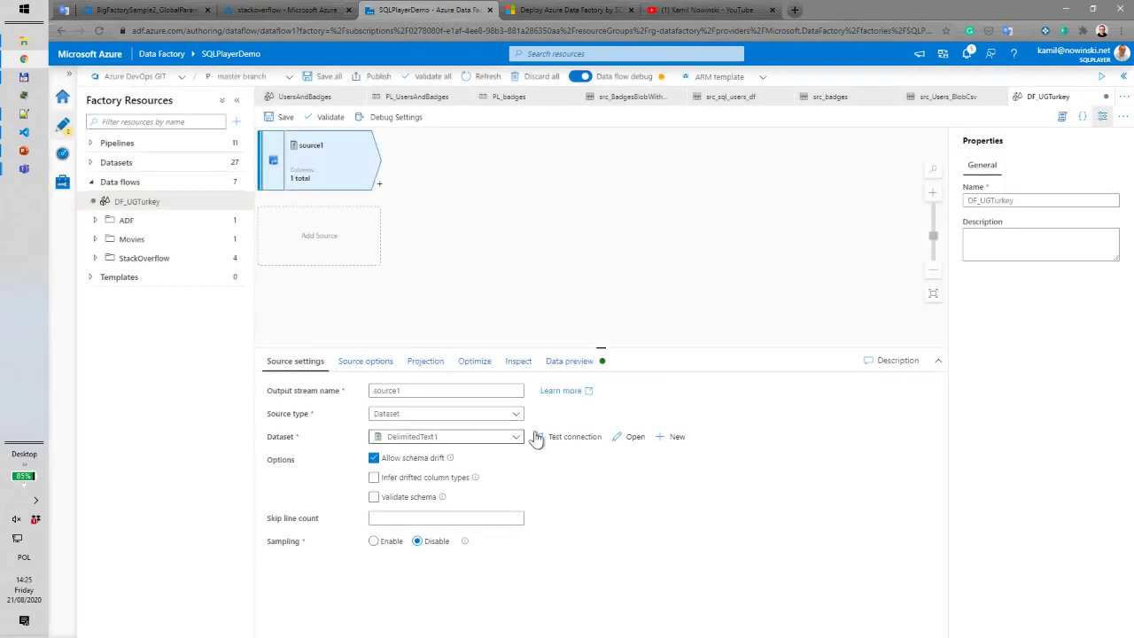
click(630, 439)
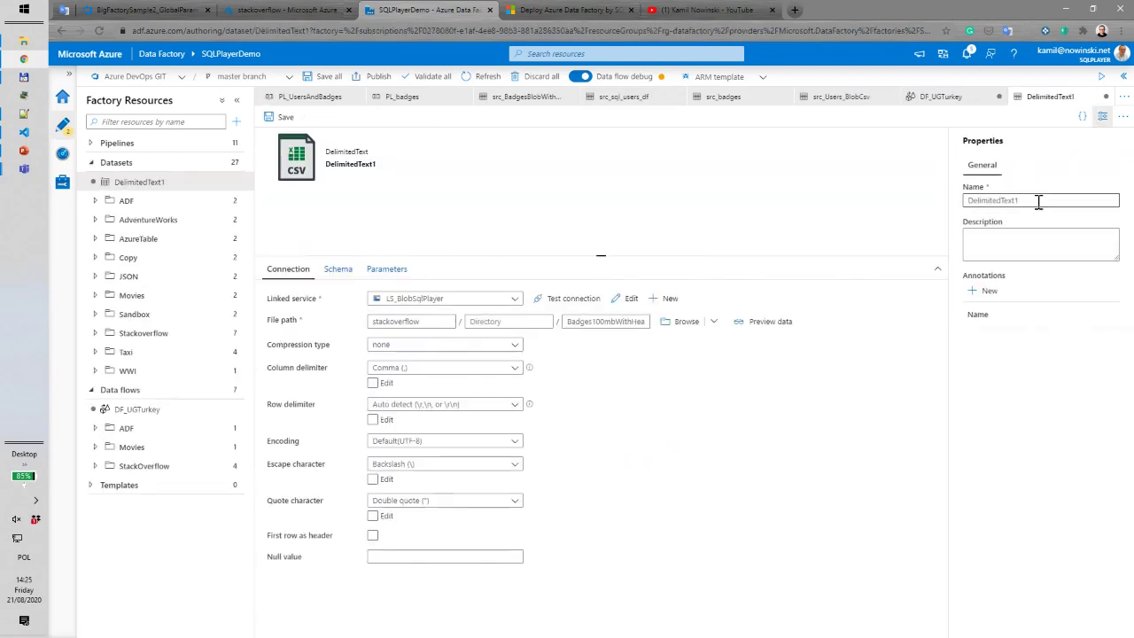
Rename the dataset to DS_Badges_100_mb and leave its description empty
double_click(1038, 201)
text(DS_)
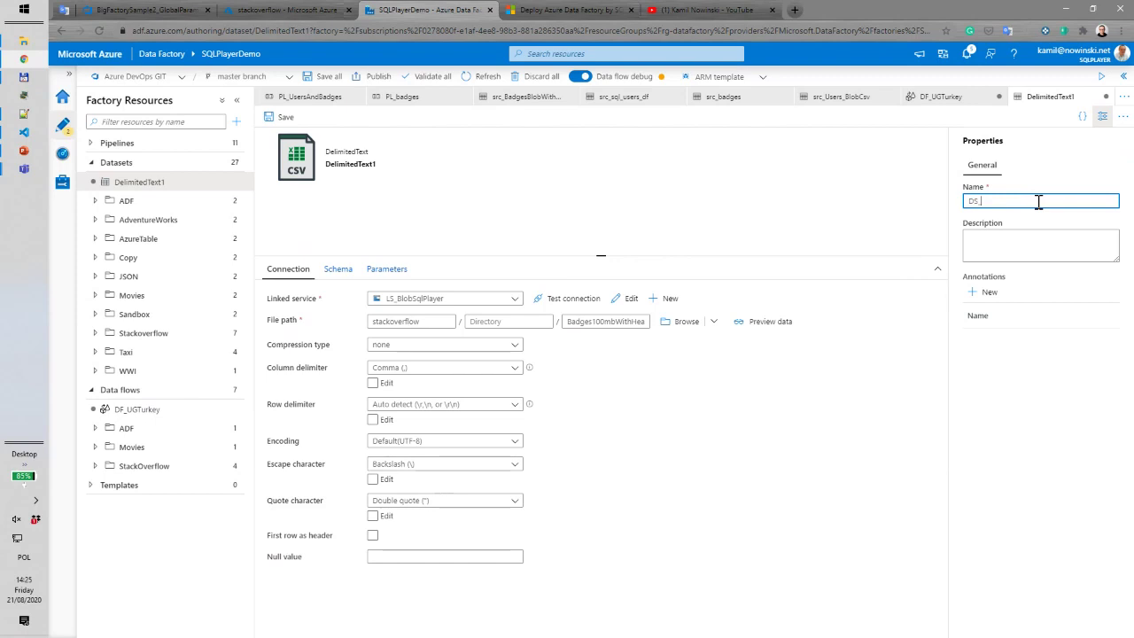
text(Badges_100)
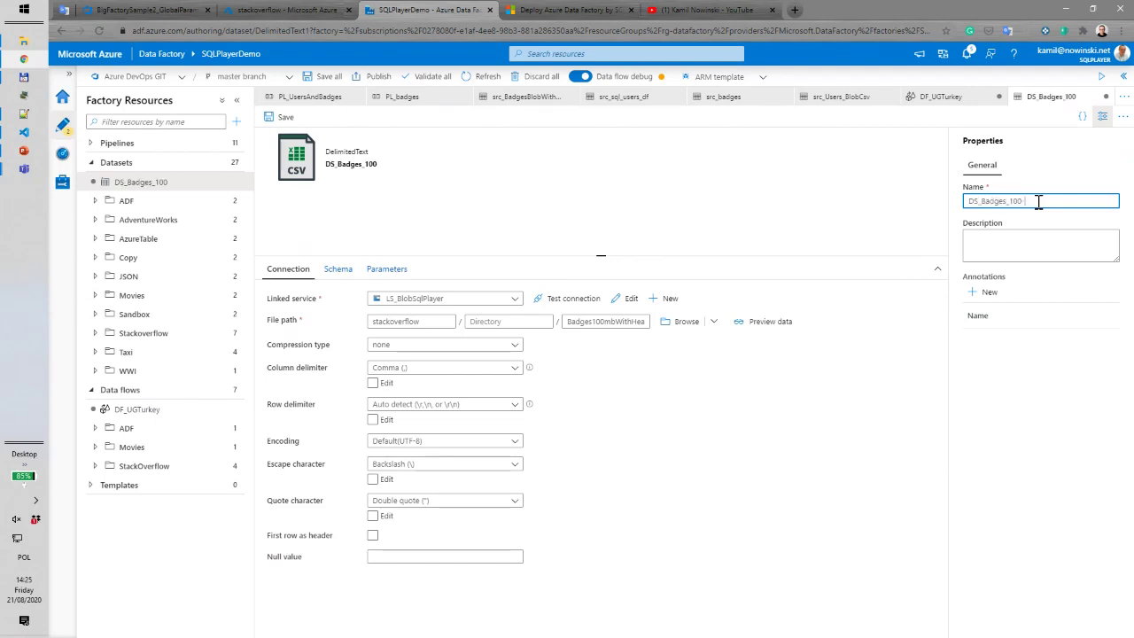
text(_mb)
click(1040, 243)
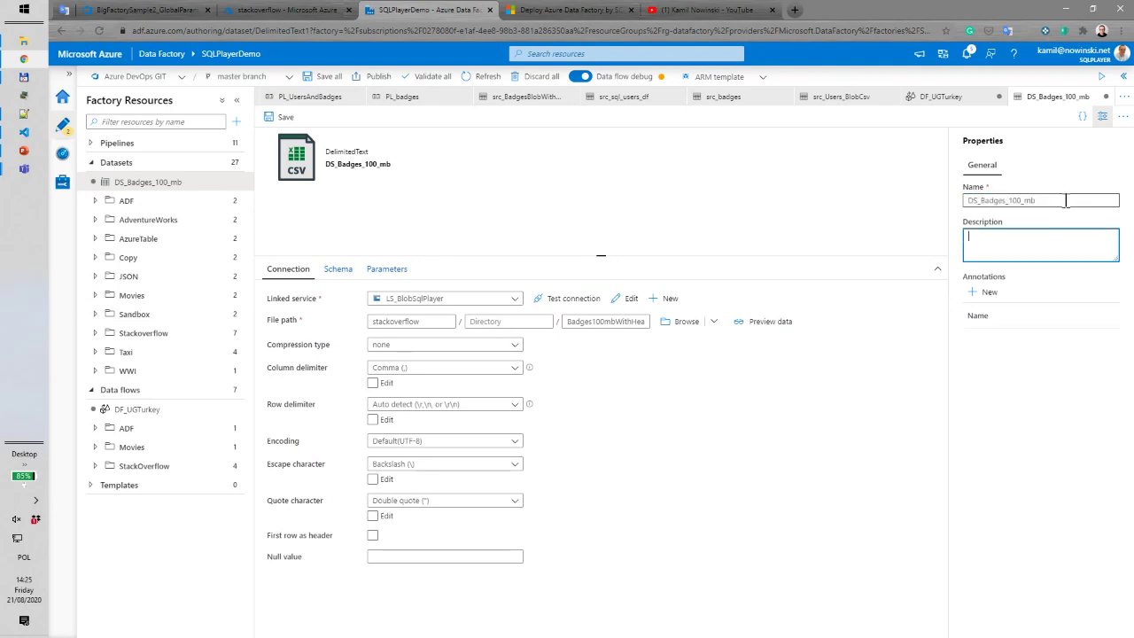
click(1067, 201)
key(ctrl+a)
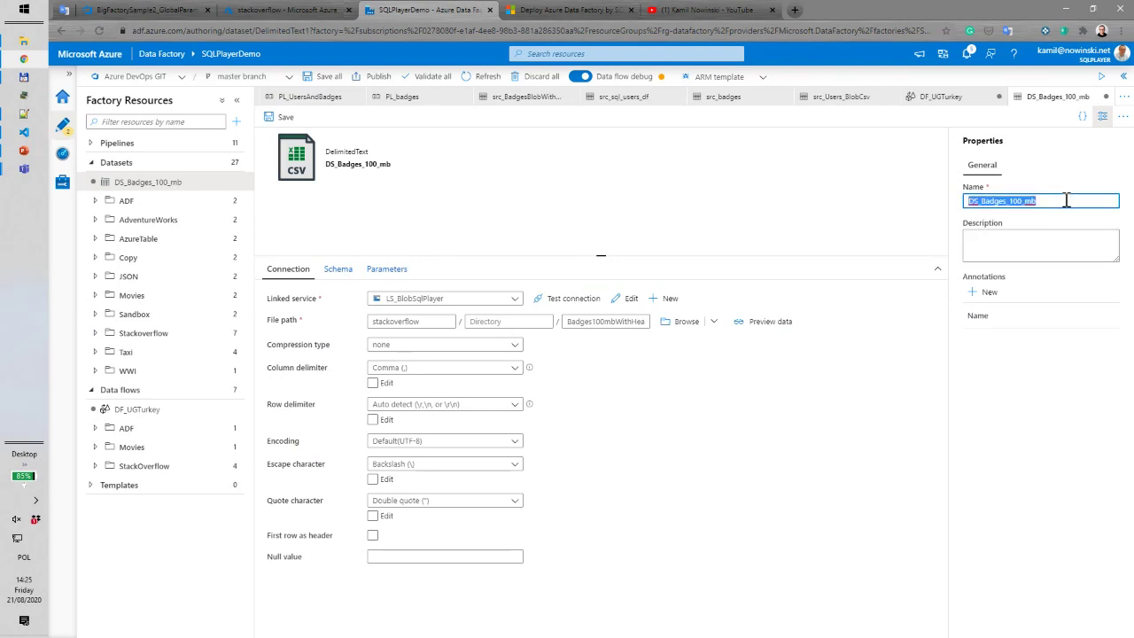
click(1067, 200)
click(1033, 237)
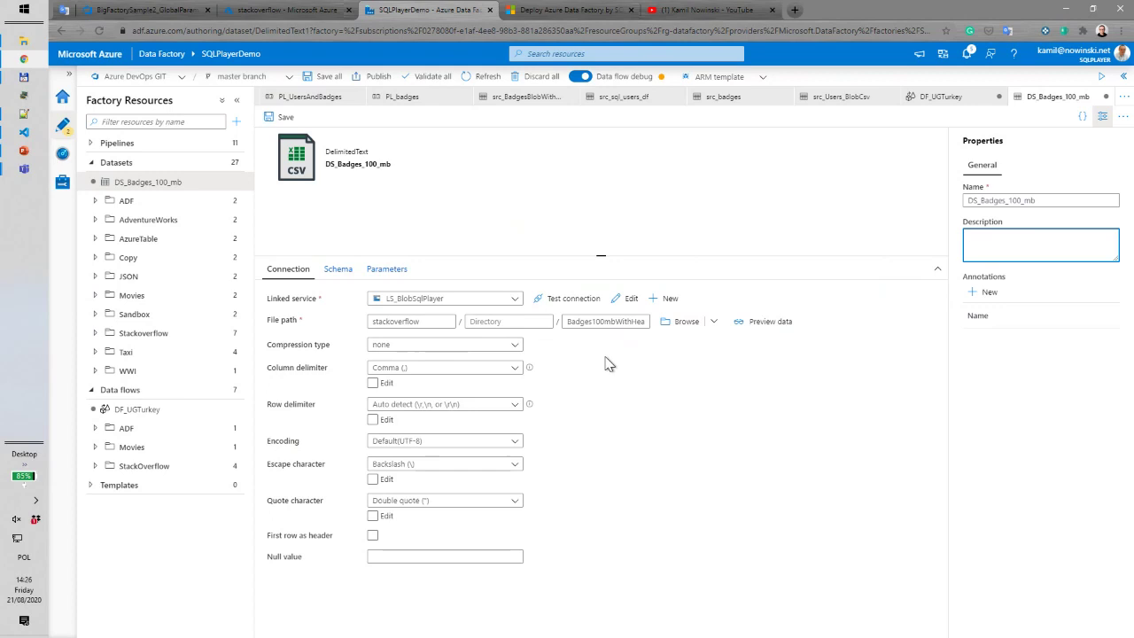
Review the dataset's compression type options, keeping none, and preview the data of the badges file
click(516, 347)
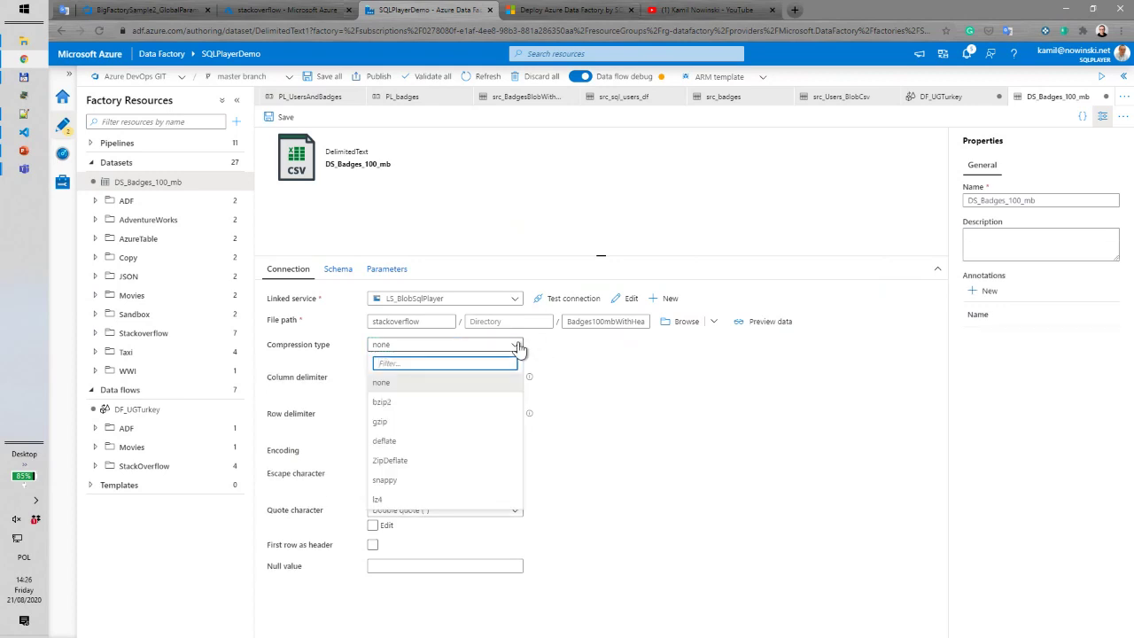
click(517, 349)
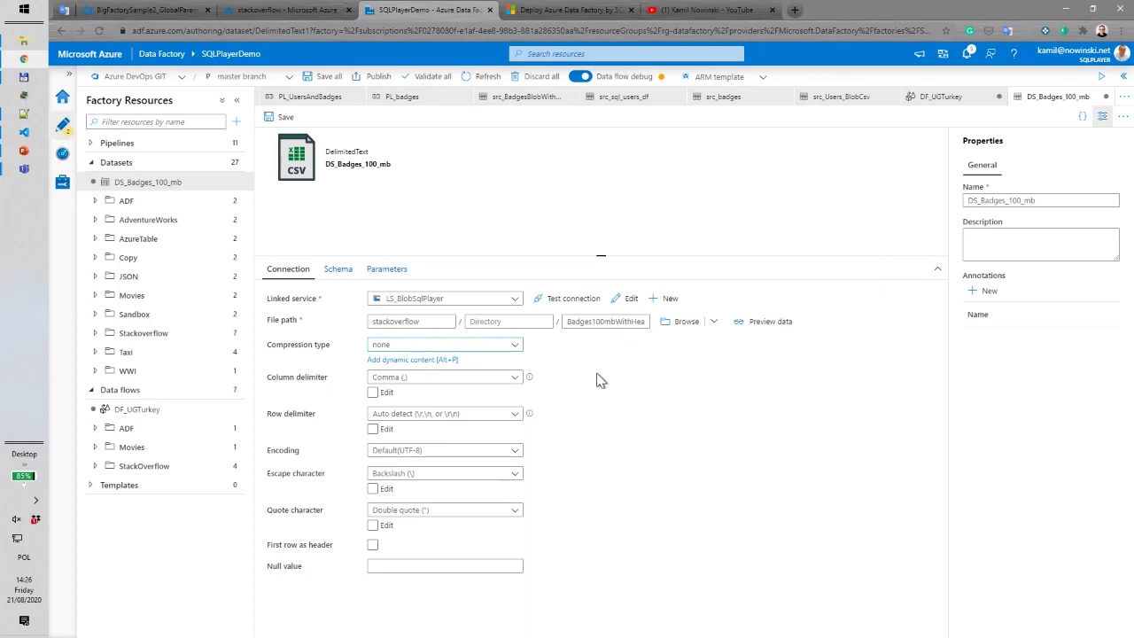
click(761, 327)
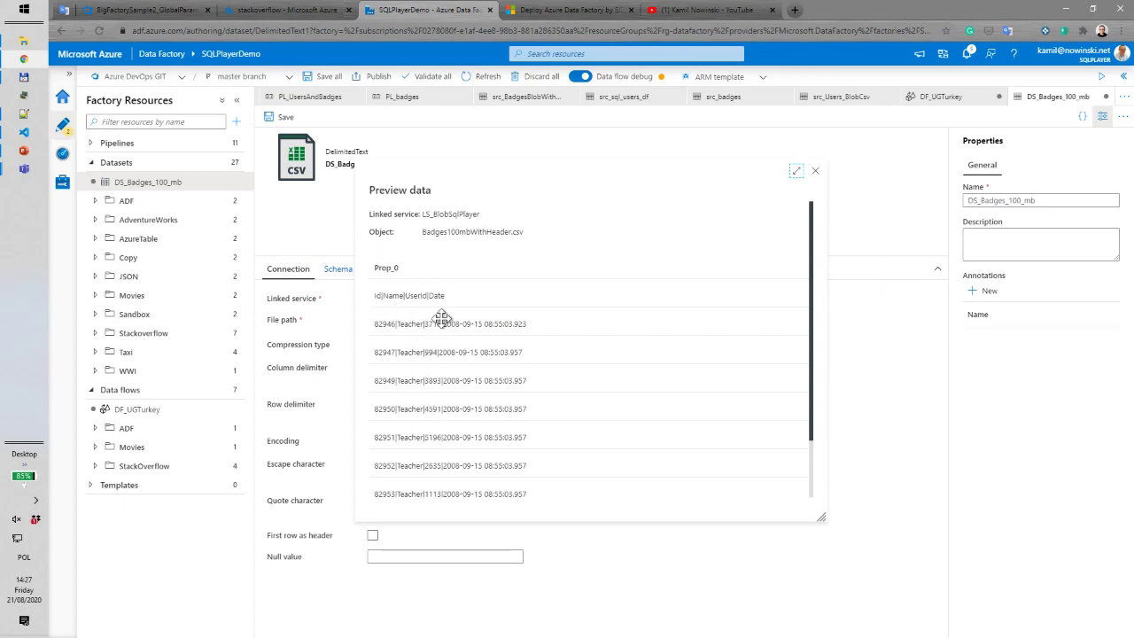
mouse_move(812, 234)
mouse_down()
mouse_move(809, 327)
mouse_move(816, 225)
mouse_up()
click(816, 176)
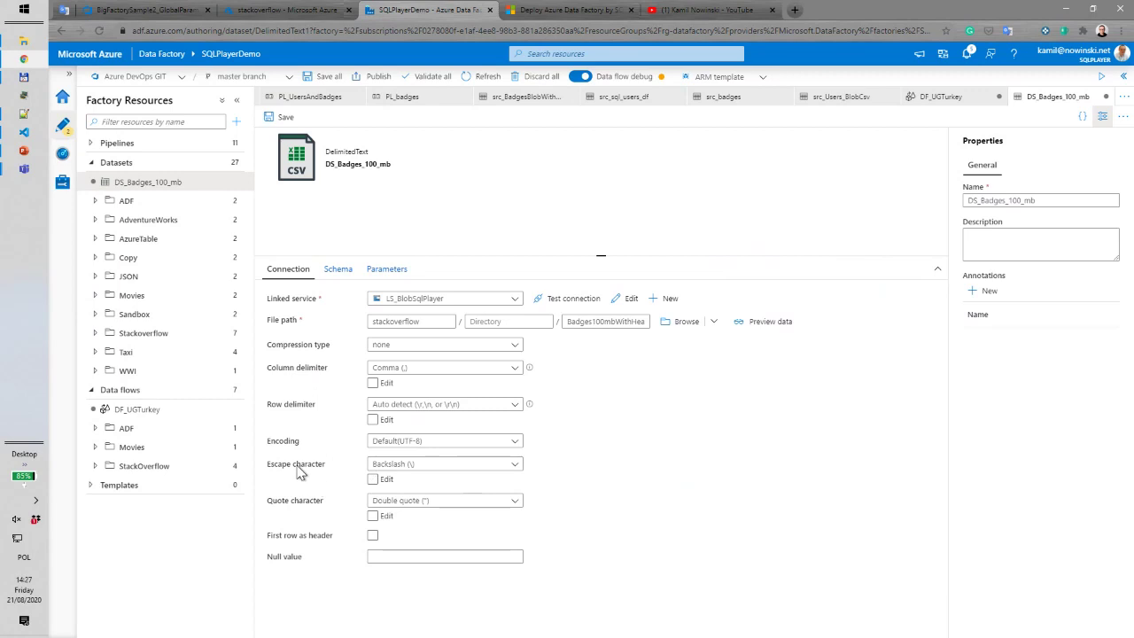
Set the dataset's column delimiter to Pipe (|) and check the result in the data preview
click(372, 479)
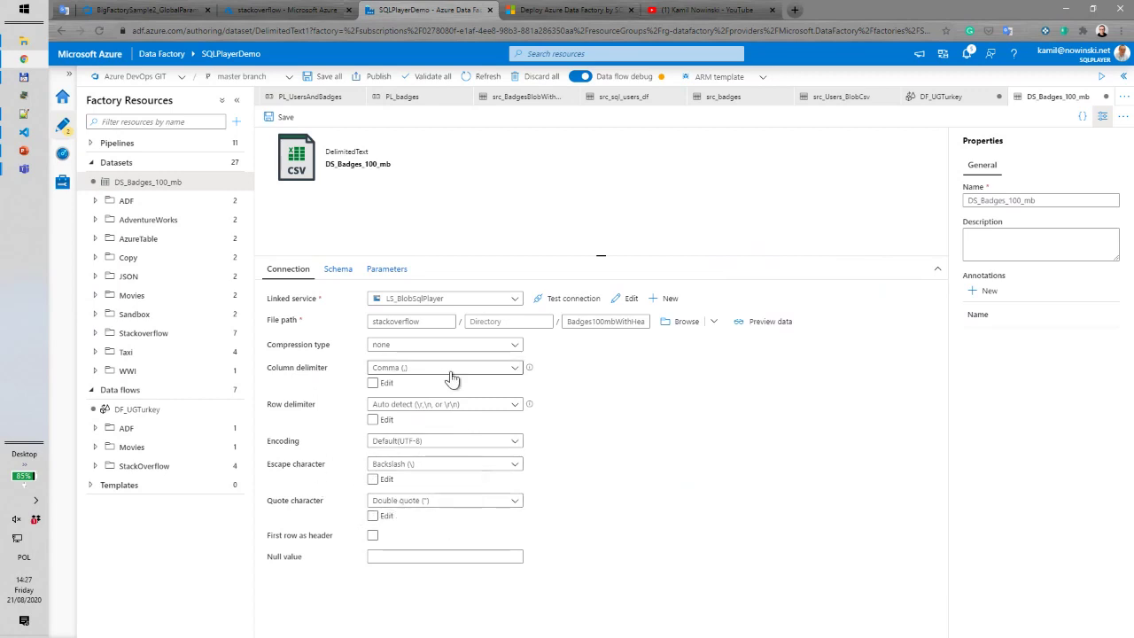
click(515, 370)
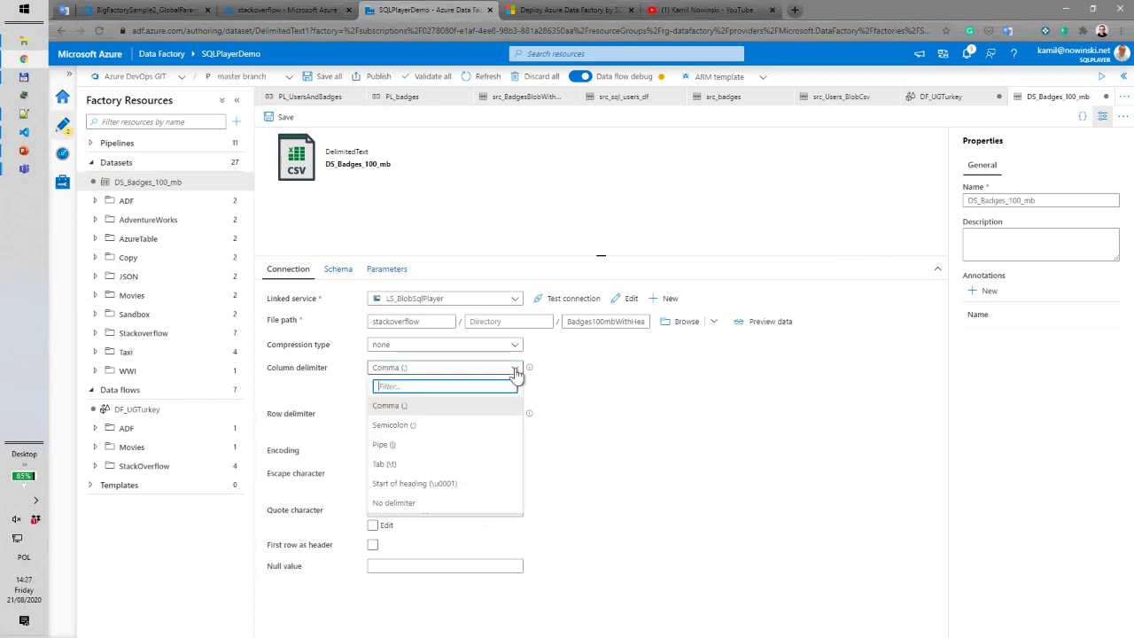
click(383, 445)
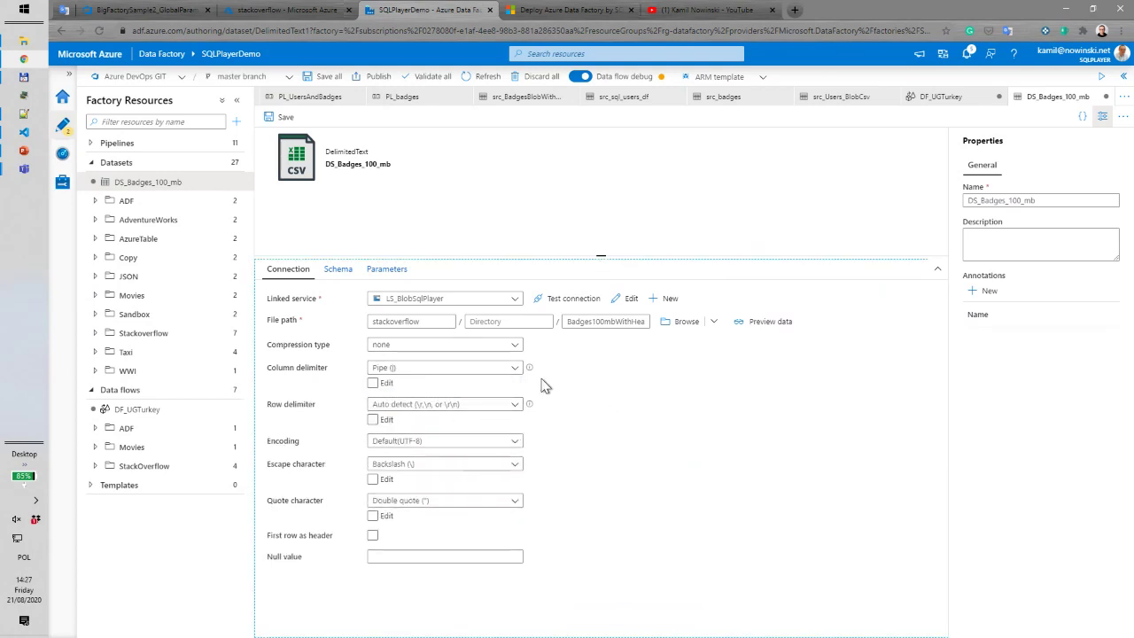
click(771, 321)
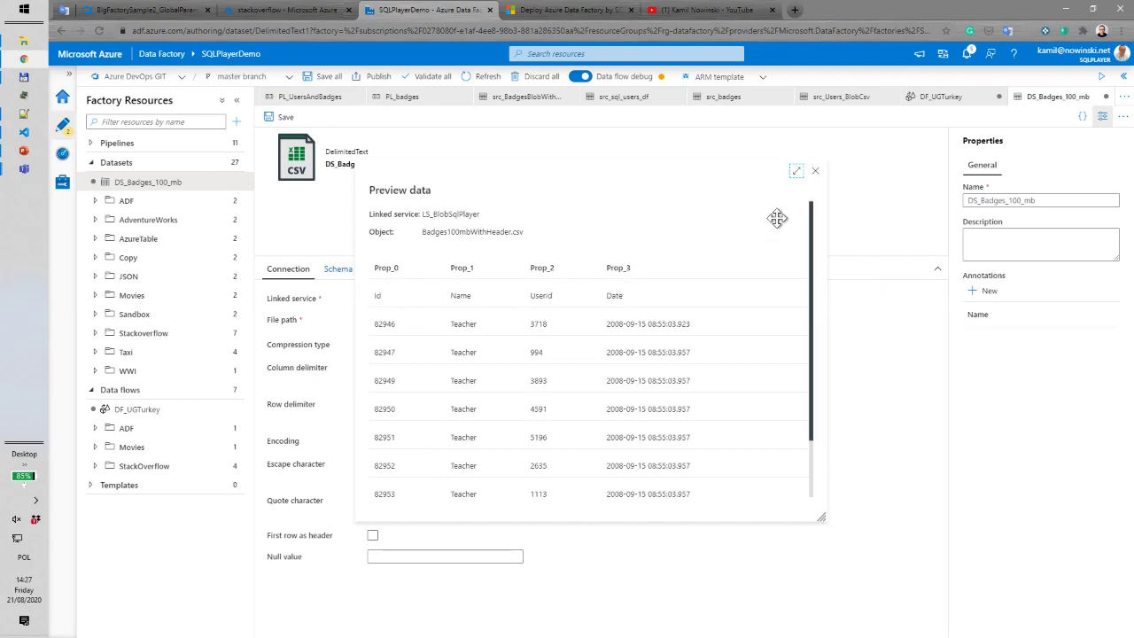
click(816, 175)
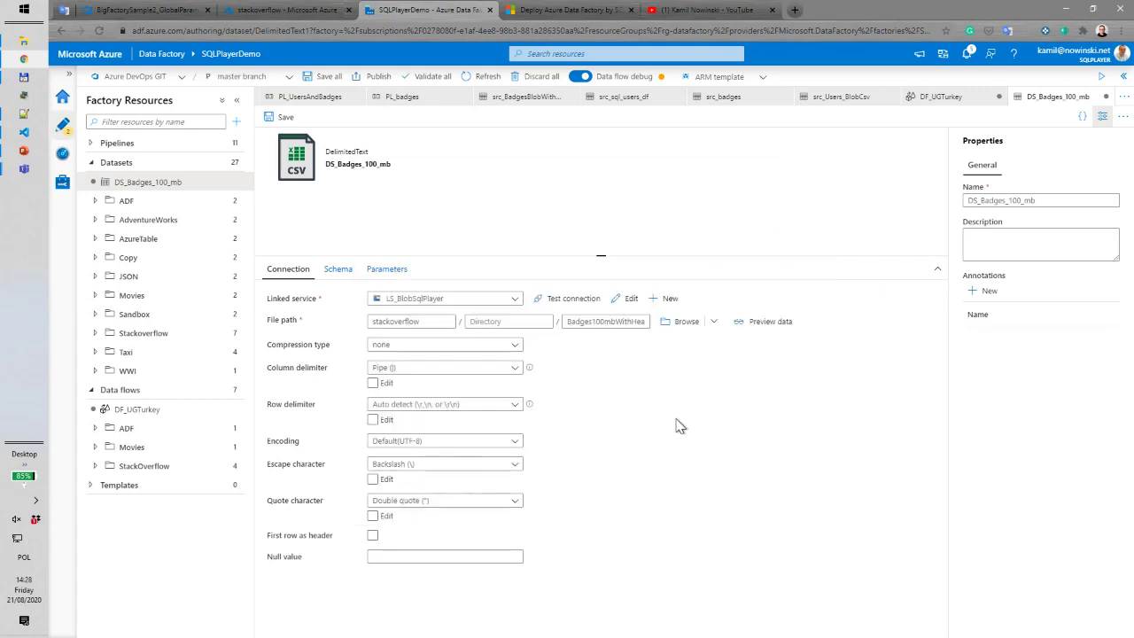
Enable the first row as header for the dataset and preview its data again
click(373, 537)
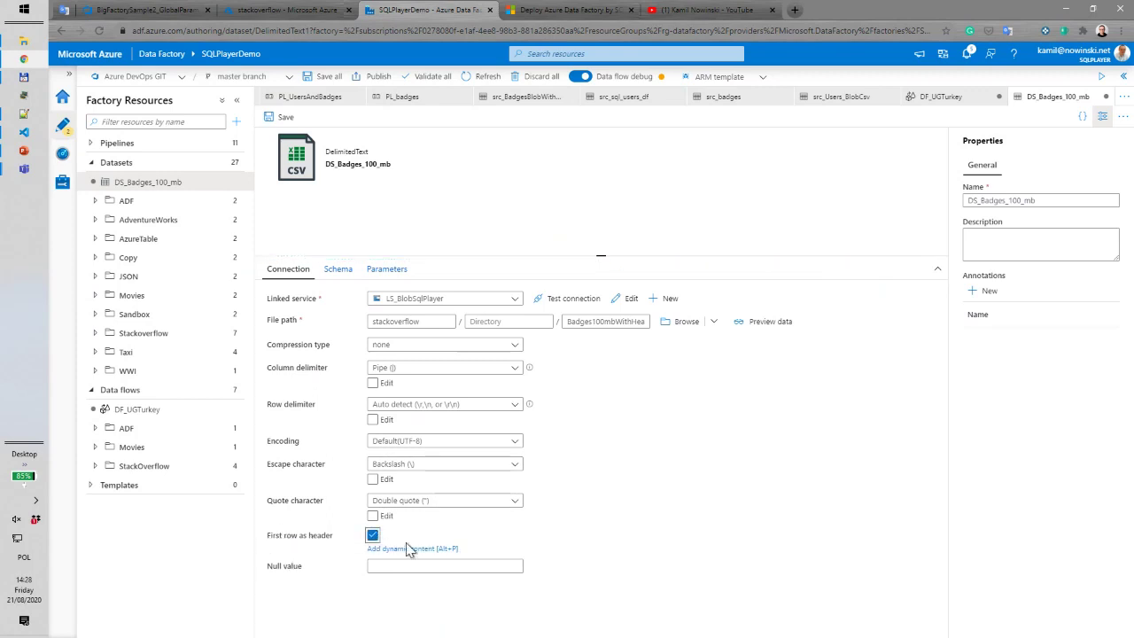
click(373, 537)
click(769, 322)
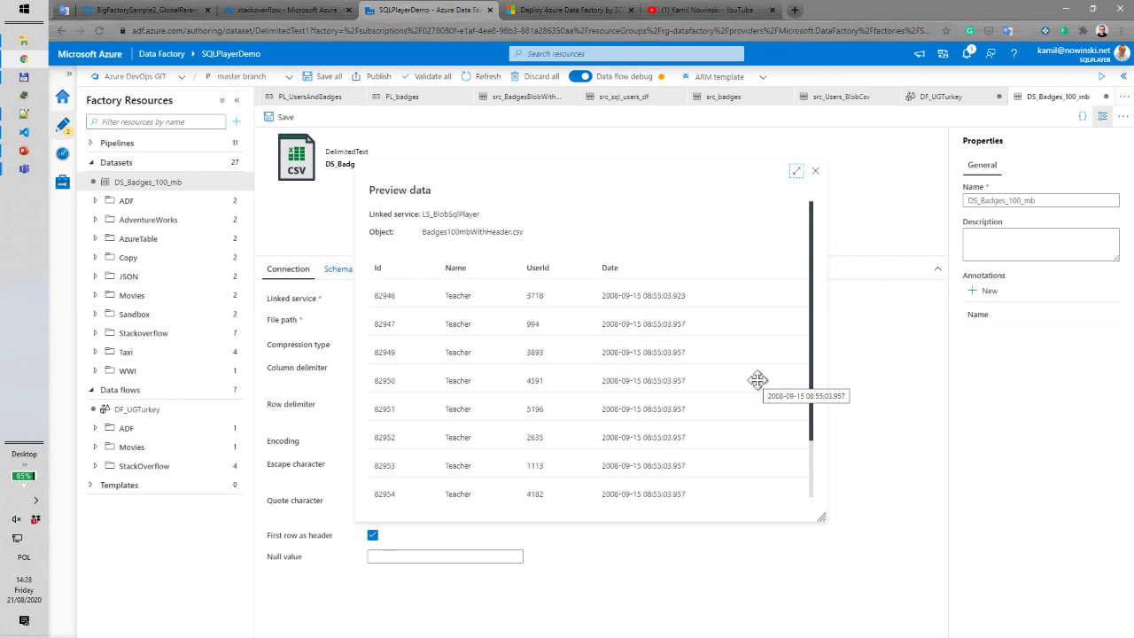
click(815, 172)
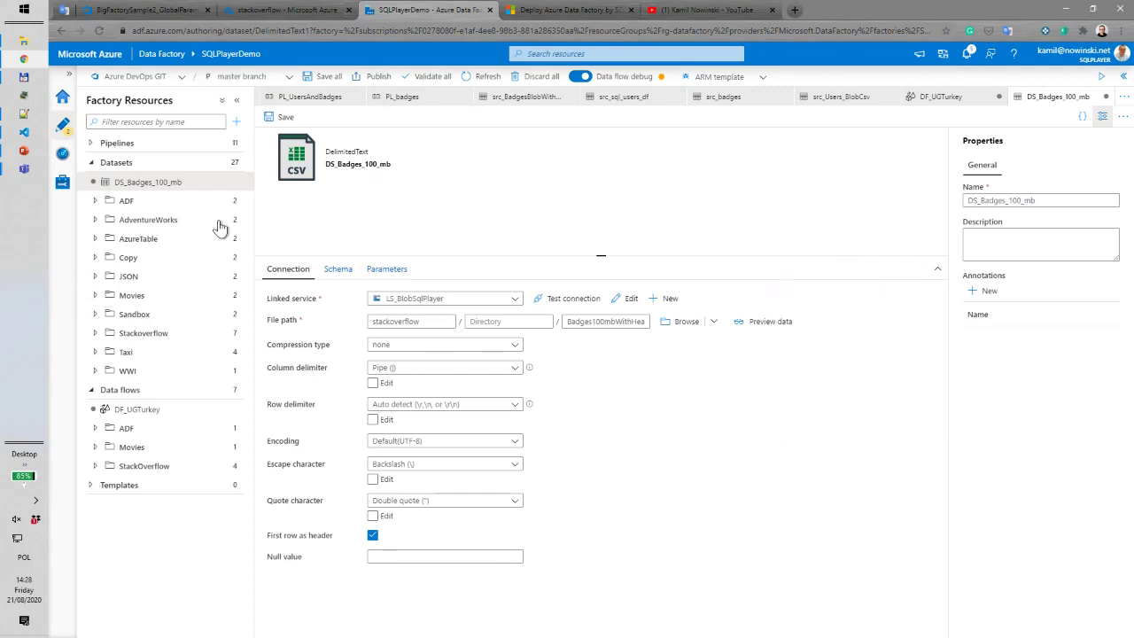
Save all pending changes and rename the source's output stream in the DF_UGTurkey data flow to badgesFromCsv
click(326, 78)
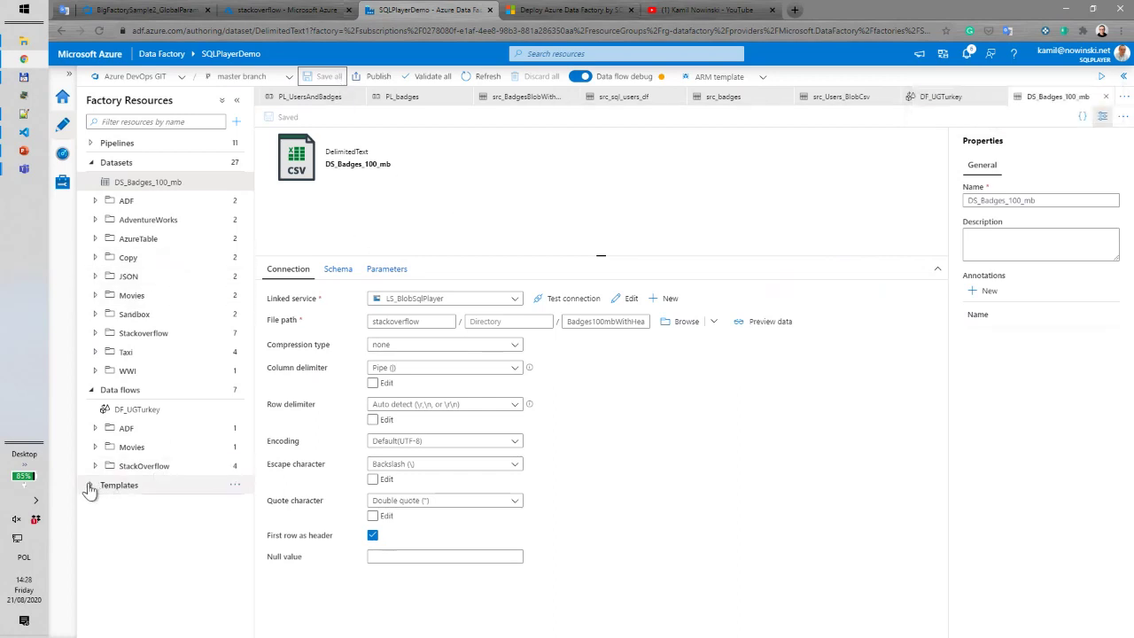
click(135, 411)
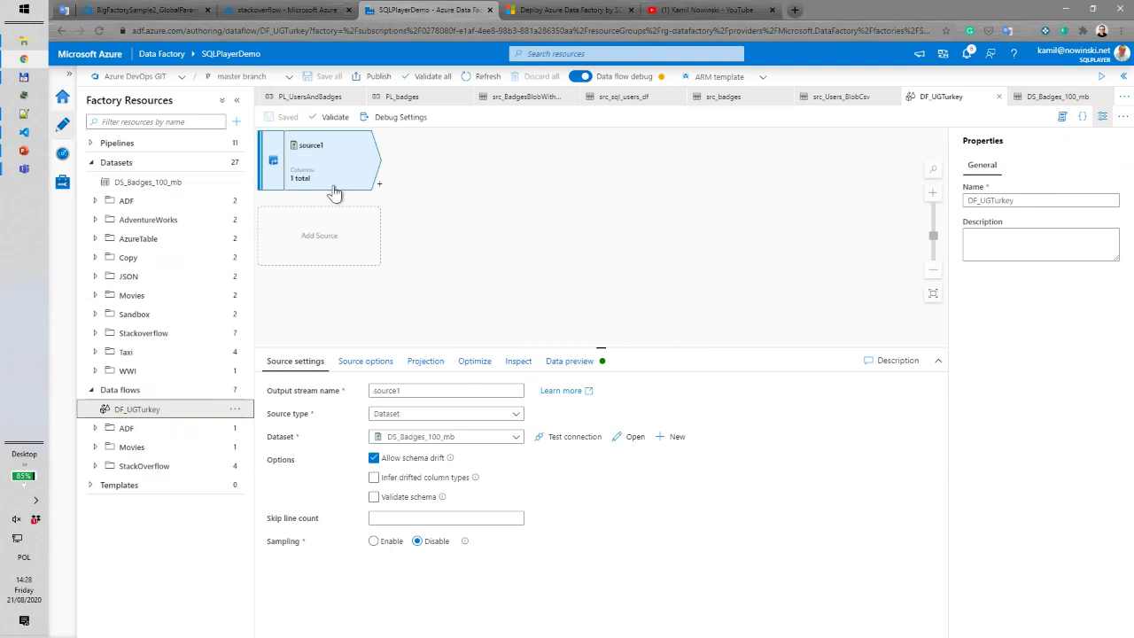
double_click(425, 391)
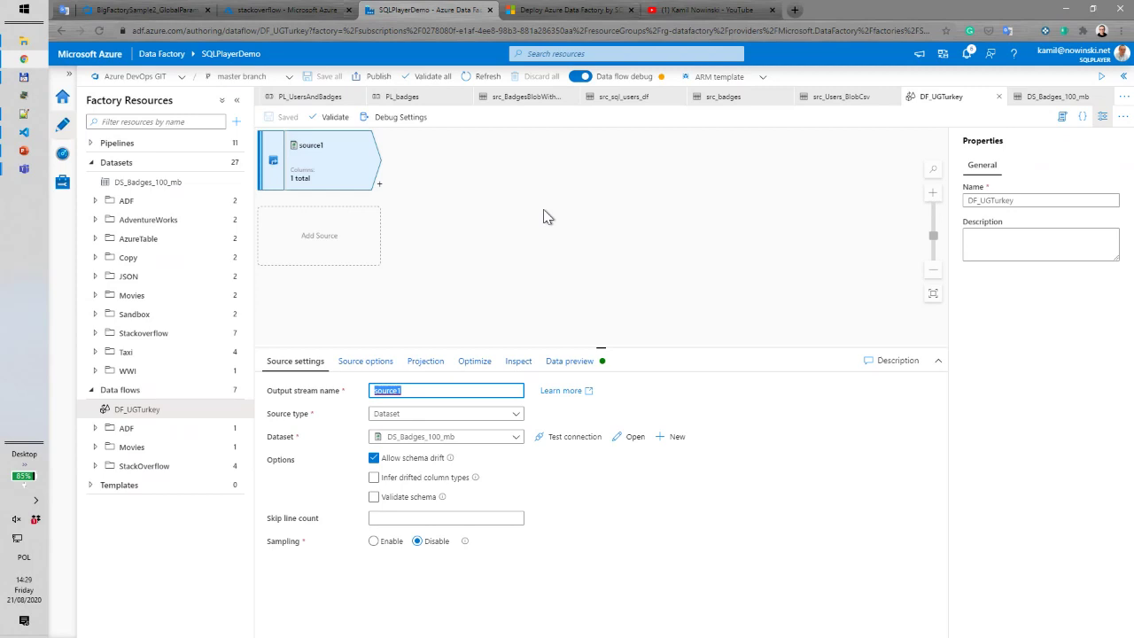
text(badgesFromCsv)
click(472, 256)
click(335, 171)
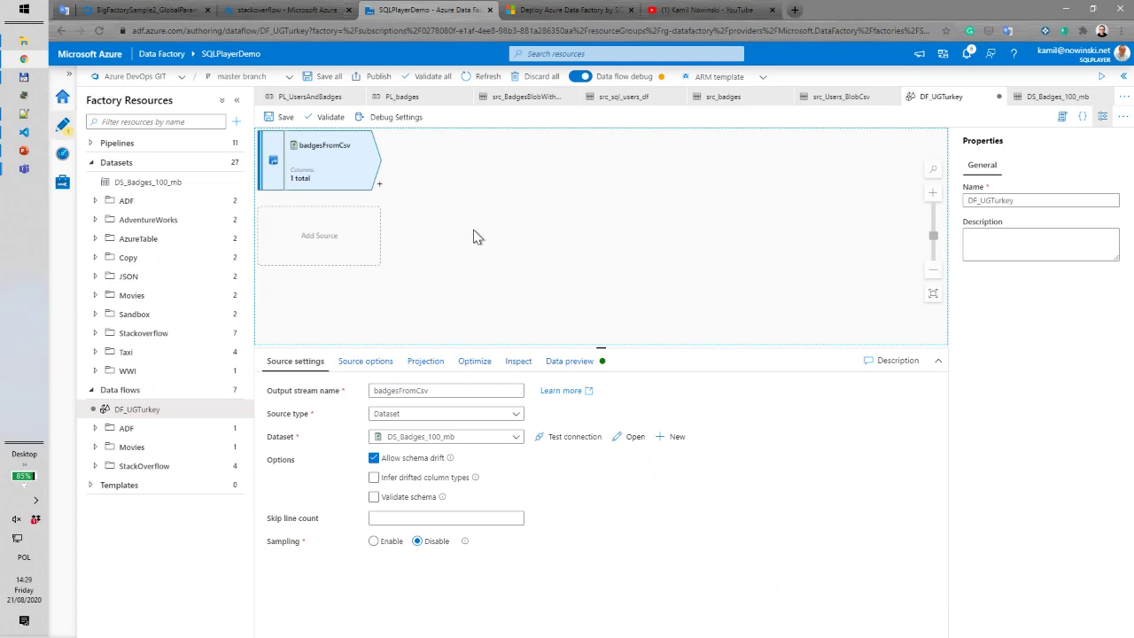
Add a second source to the data flow, keeping the Dataset type, and assign it the src_Users_BlobCsv dataset
click(319, 240)
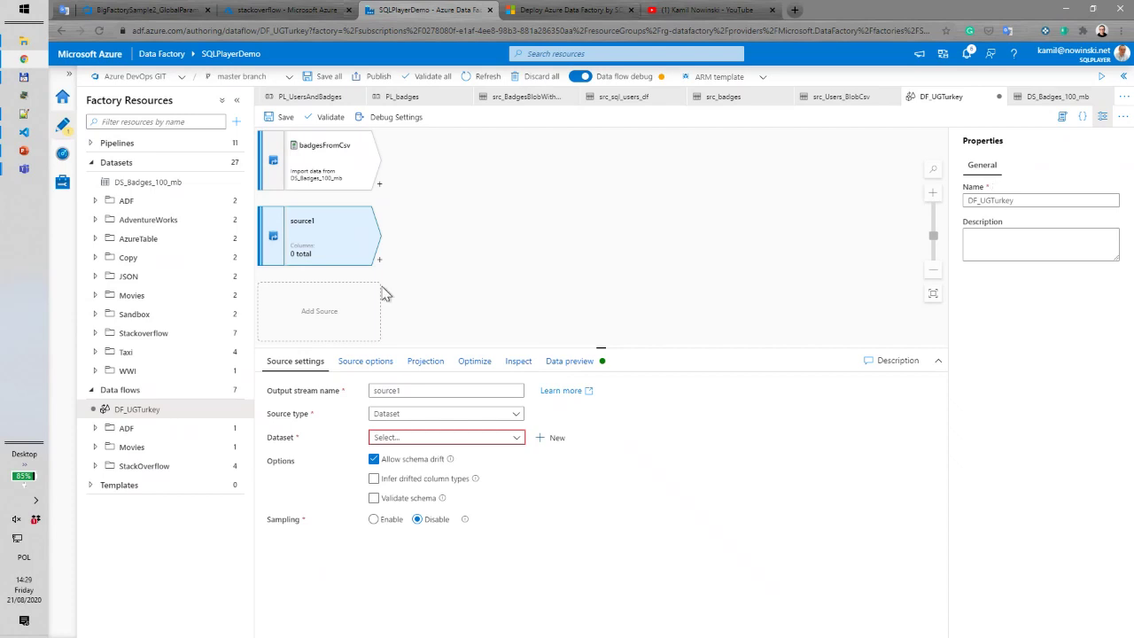
click(517, 415)
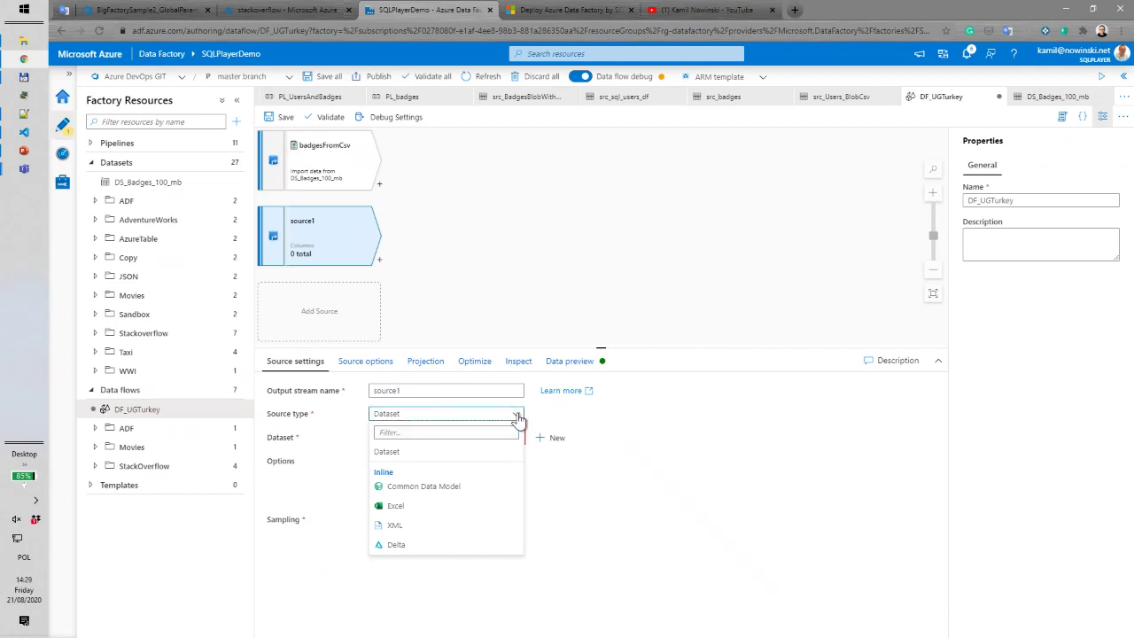
click(522, 433)
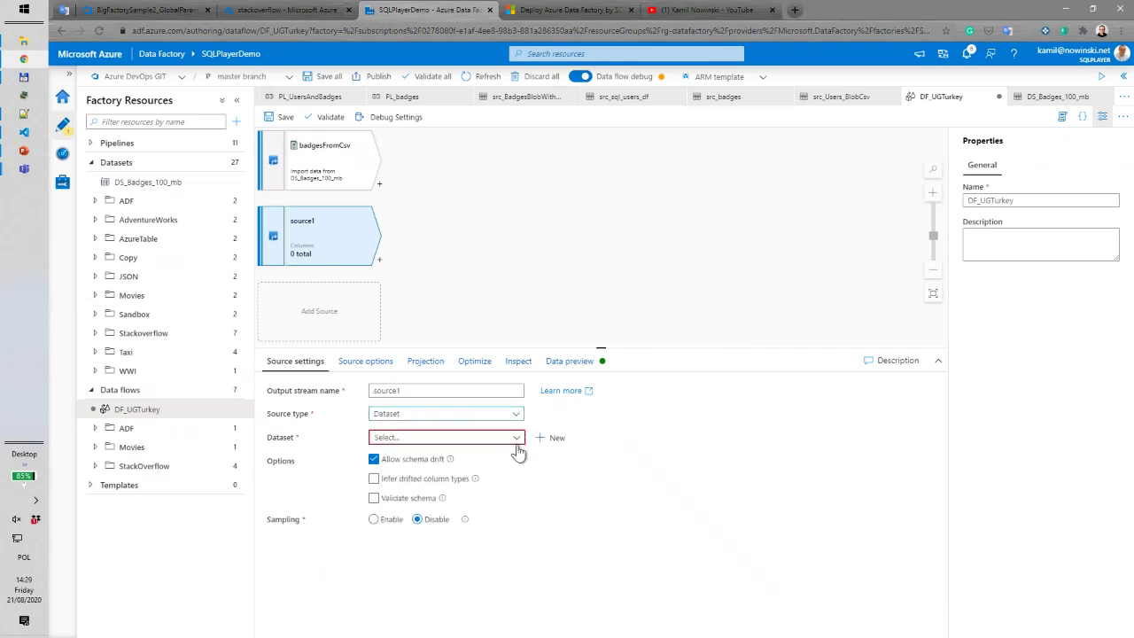
click(518, 440)
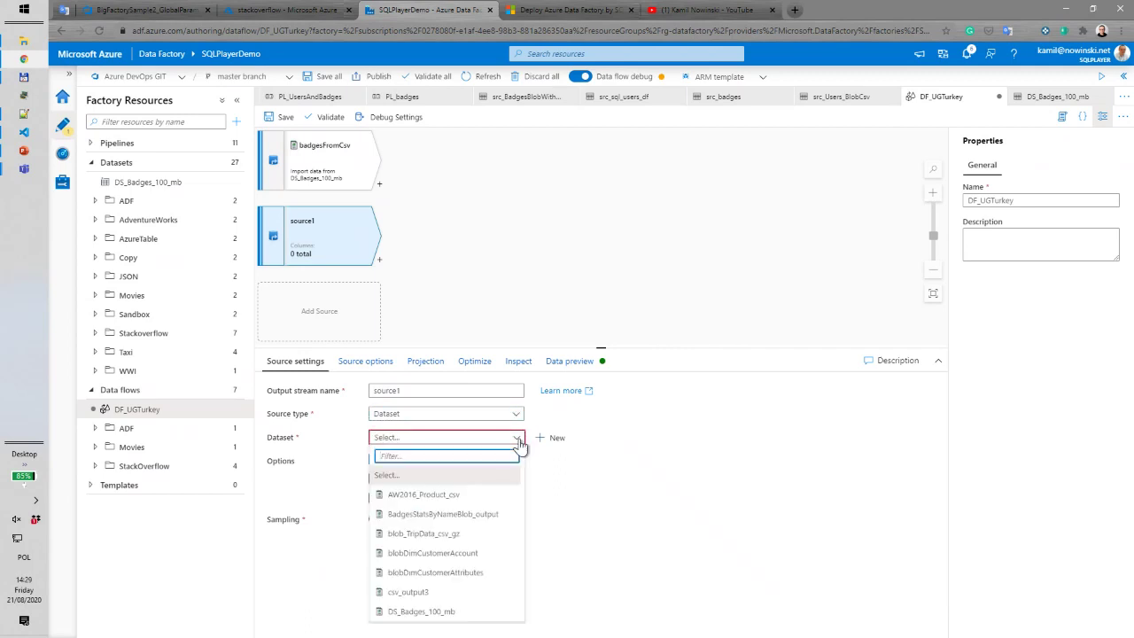
text(use)
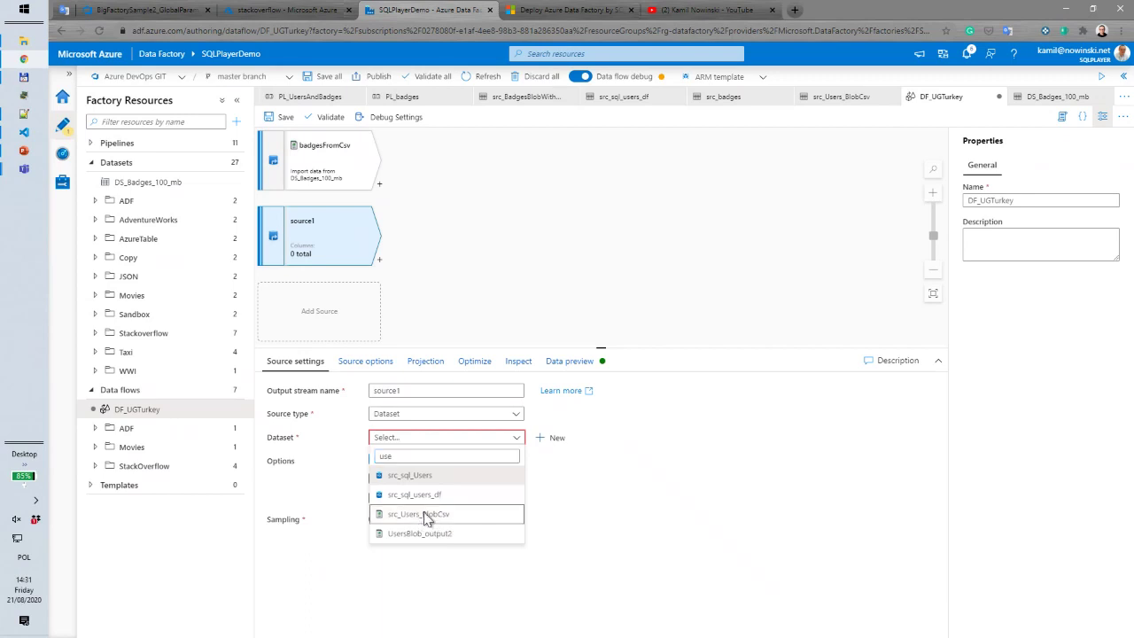
click(419, 516)
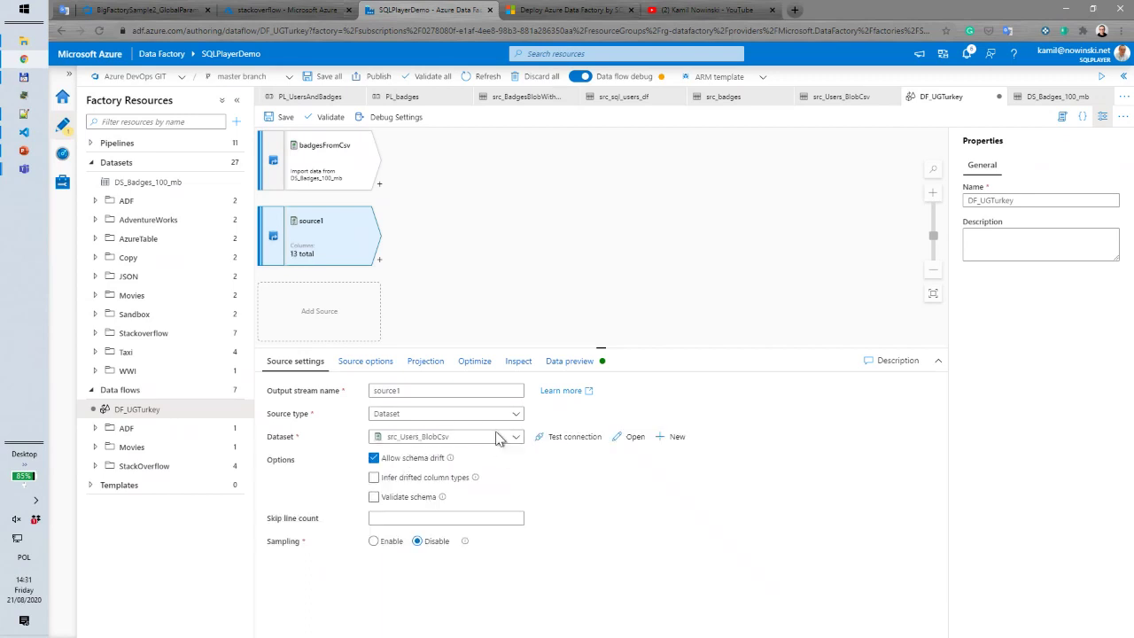
Open the src_Users_BlobCsv dataset, examine its data preview and close the dataset again
click(636, 438)
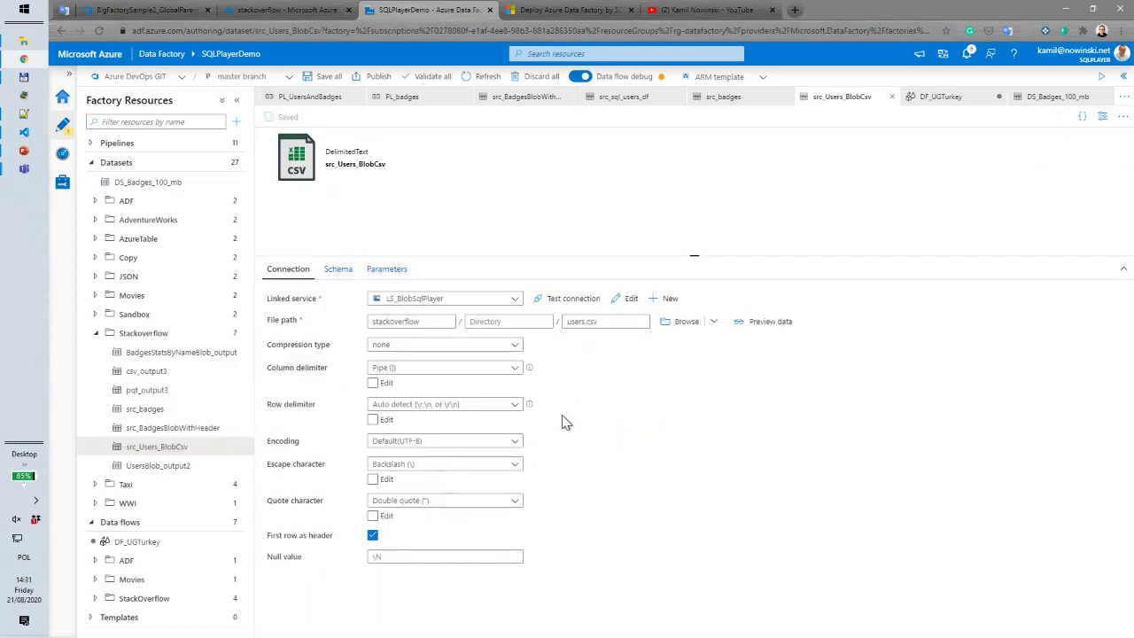
click(756, 327)
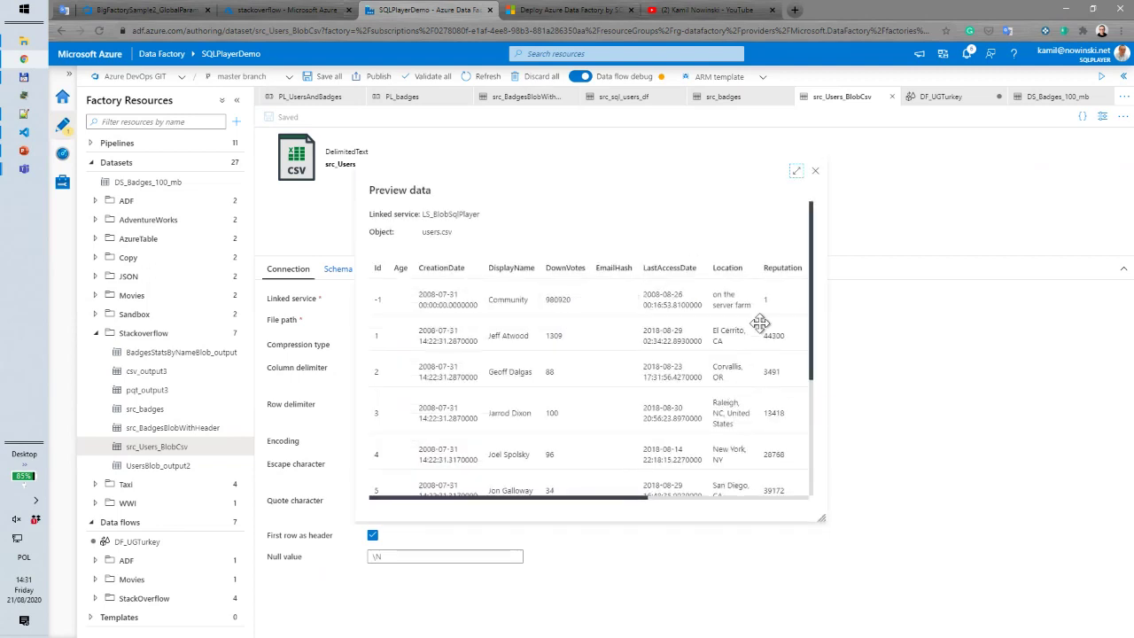
scroll(758, 326, down, 4)
scroll(758, 328, up, 4)
click(815, 171)
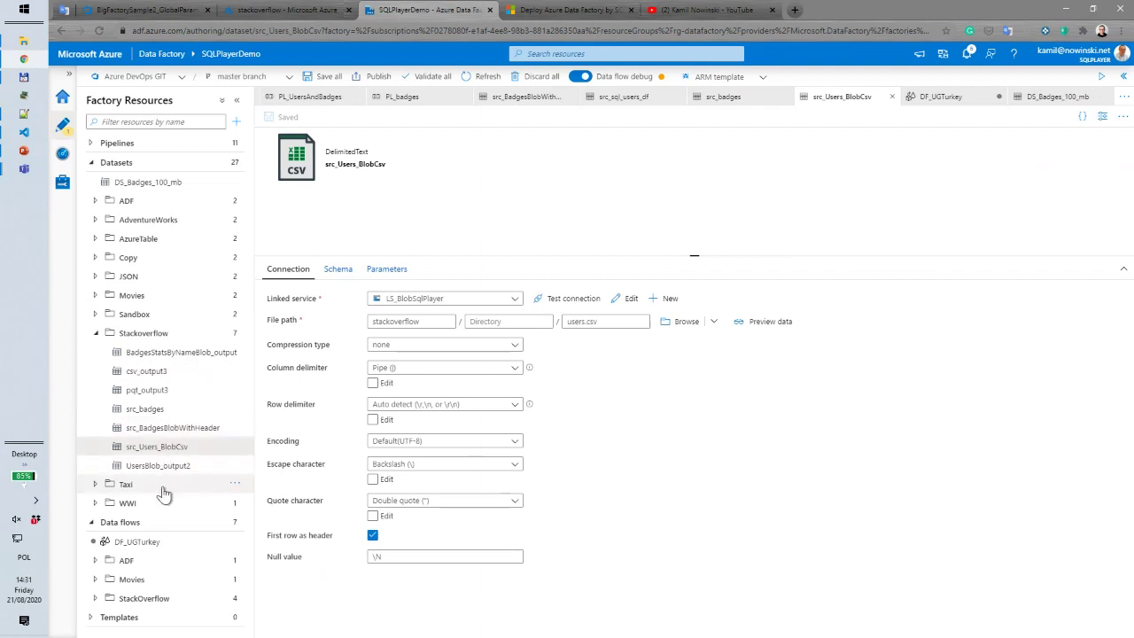
click(892, 98)
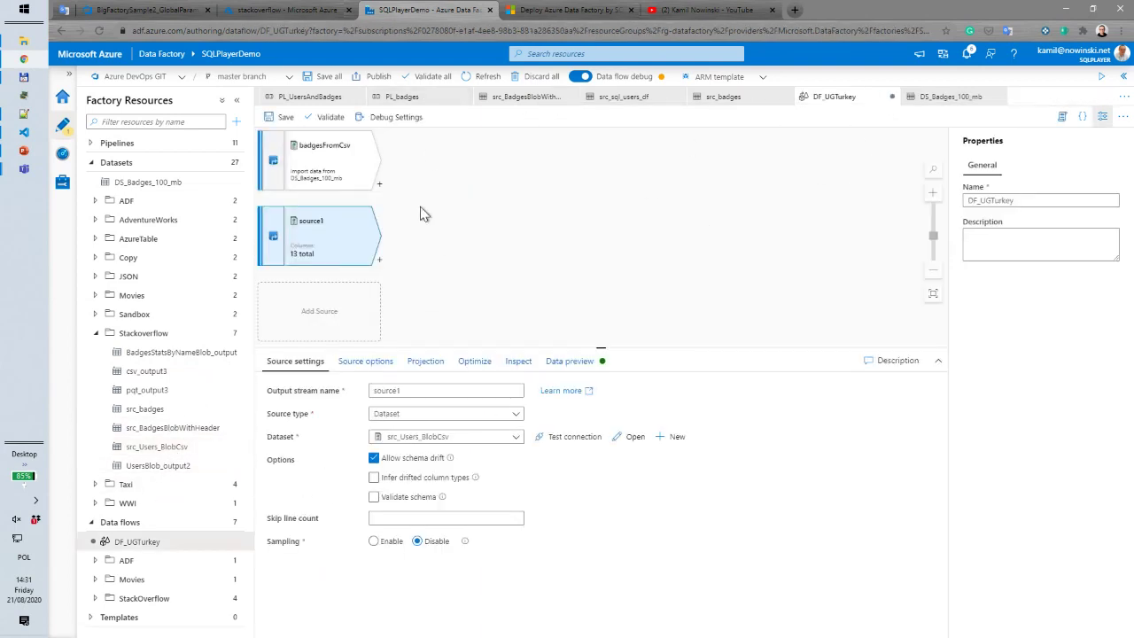
Rename the second source's output stream to usersFromCsv
click(436, 390)
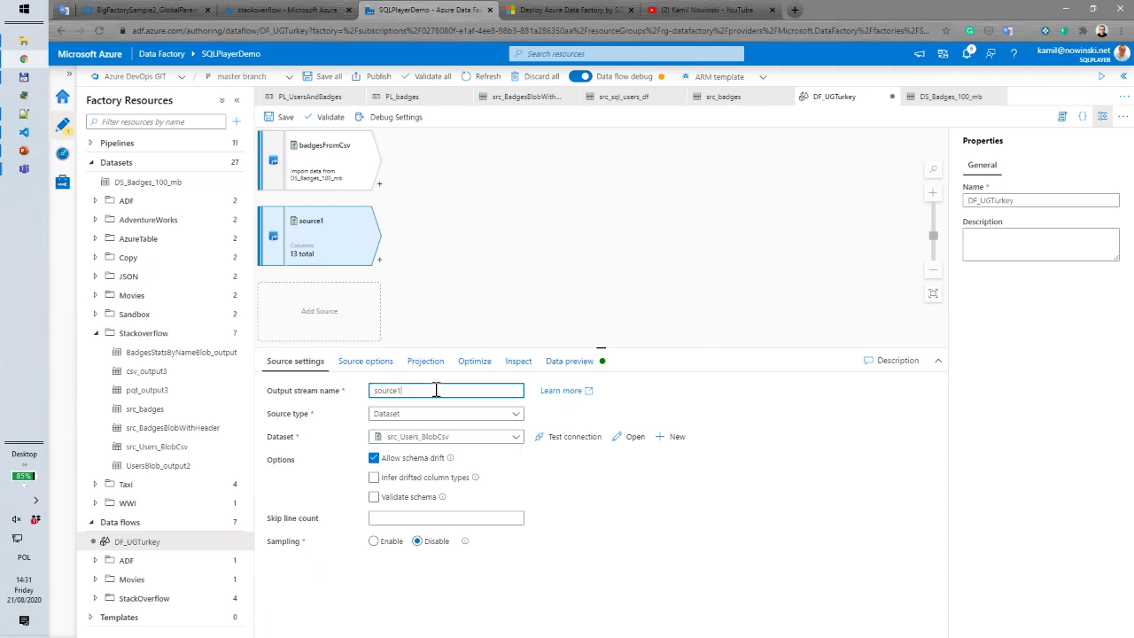
double_click(436, 390)
text(usersFromCsv)
click(523, 191)
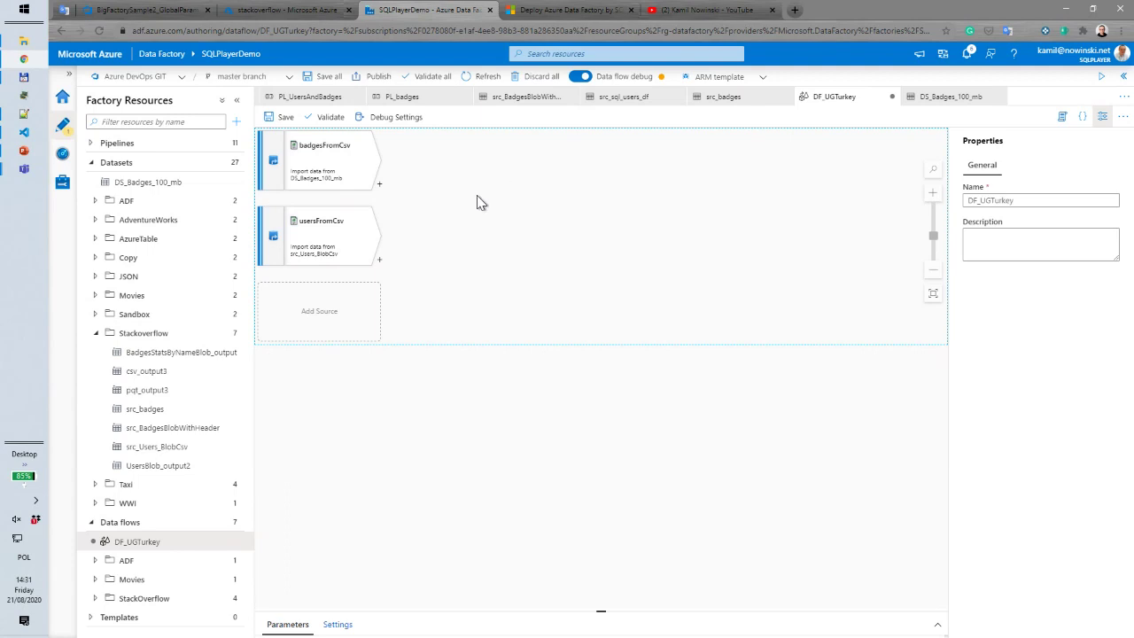
Add a Join transformation after the badgesFromCsv source in the data flow
mouse_move(342, 162)
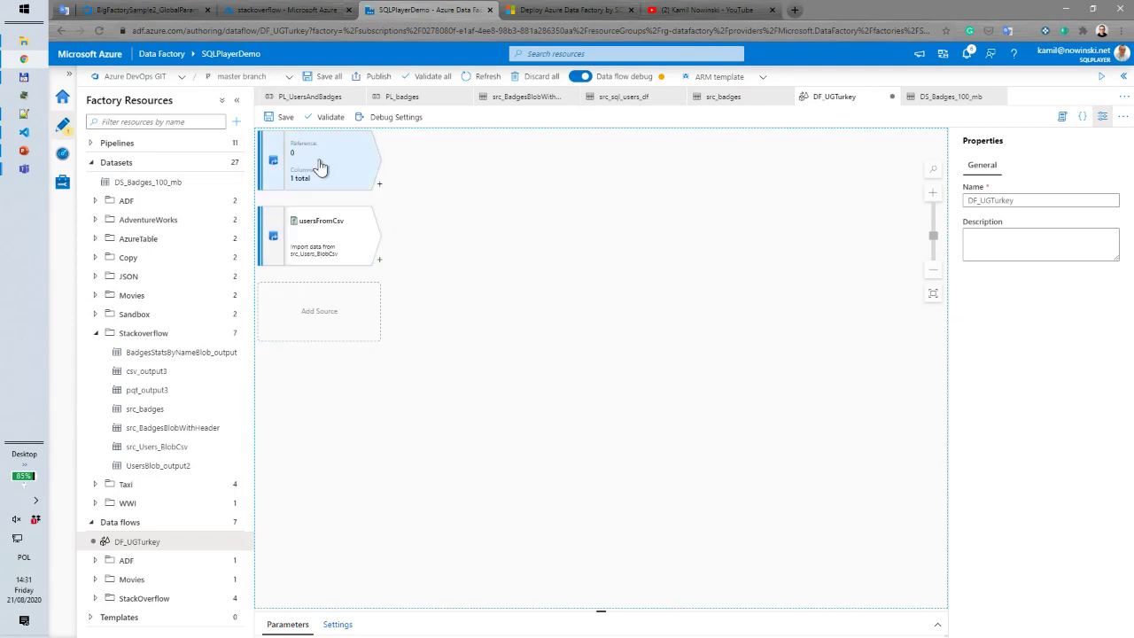
mouse_move(343, 245)
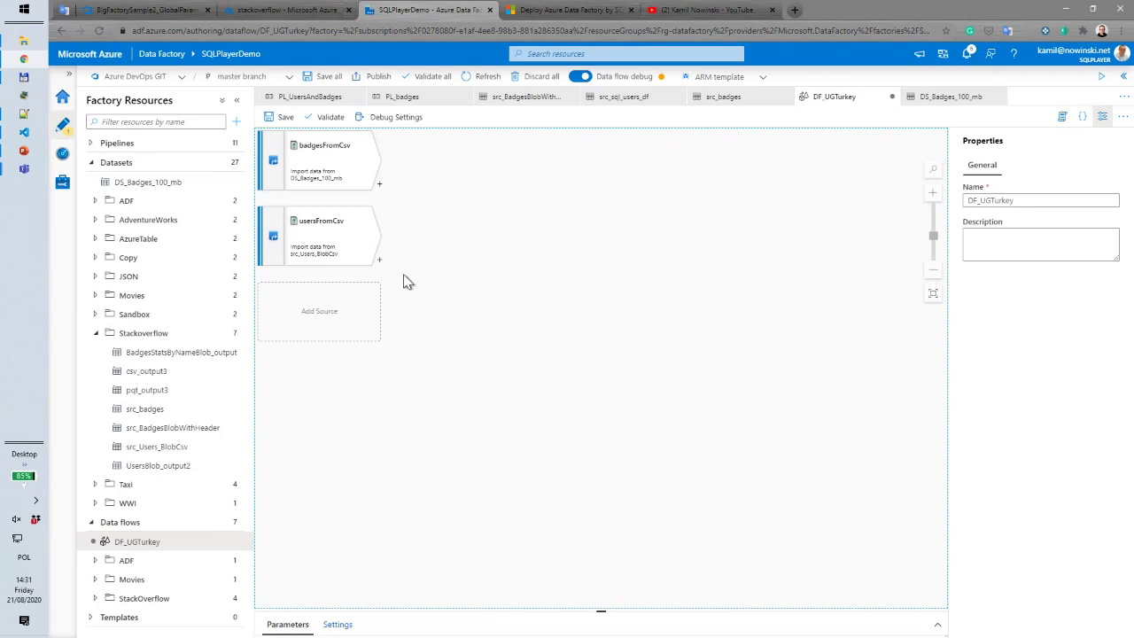
click(379, 184)
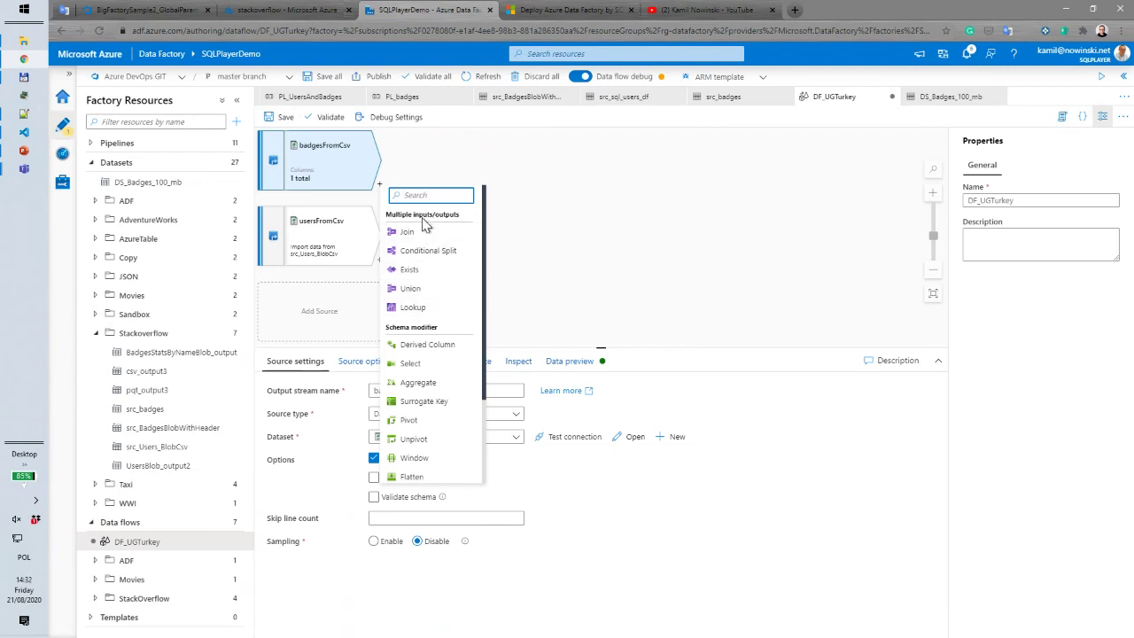
scroll(450, 272, down, 3)
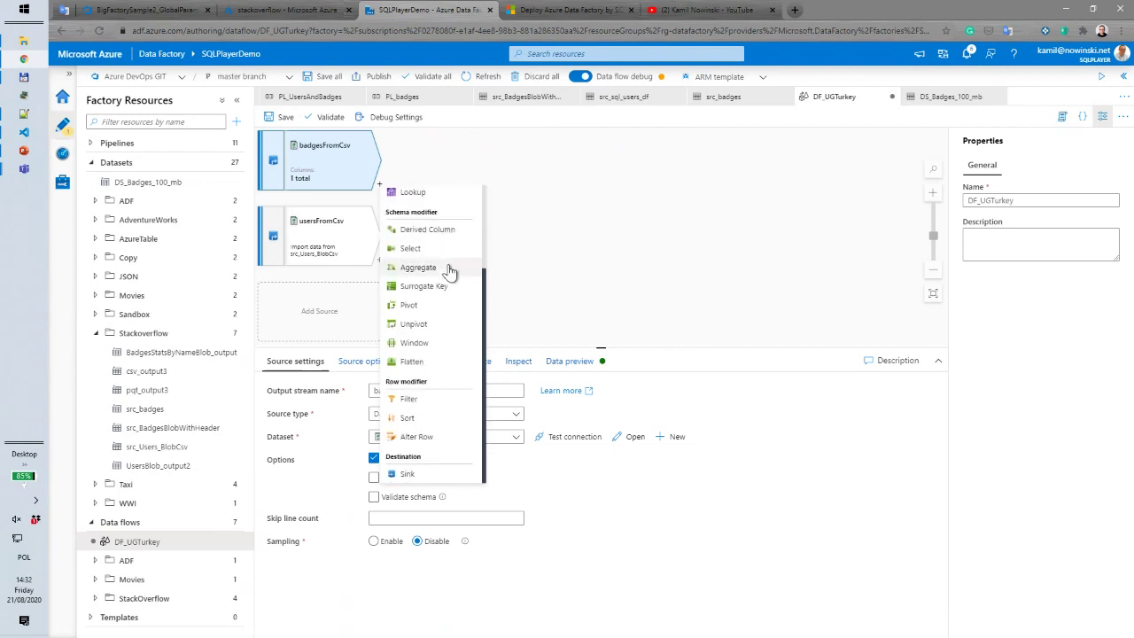
scroll(435, 275, up, 3)
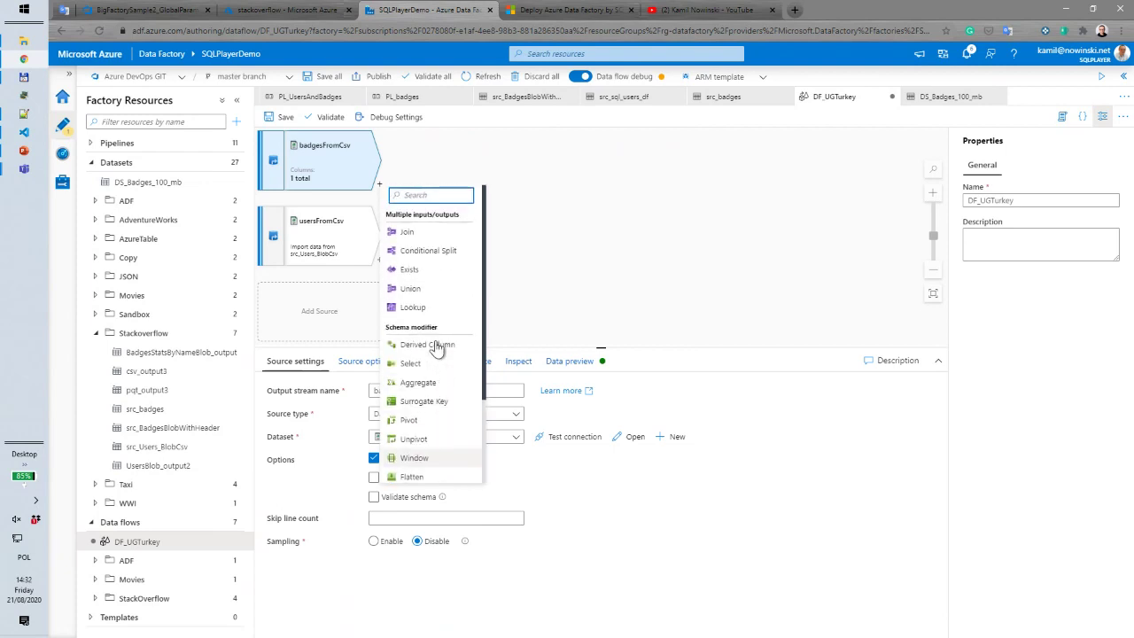
click(416, 234)
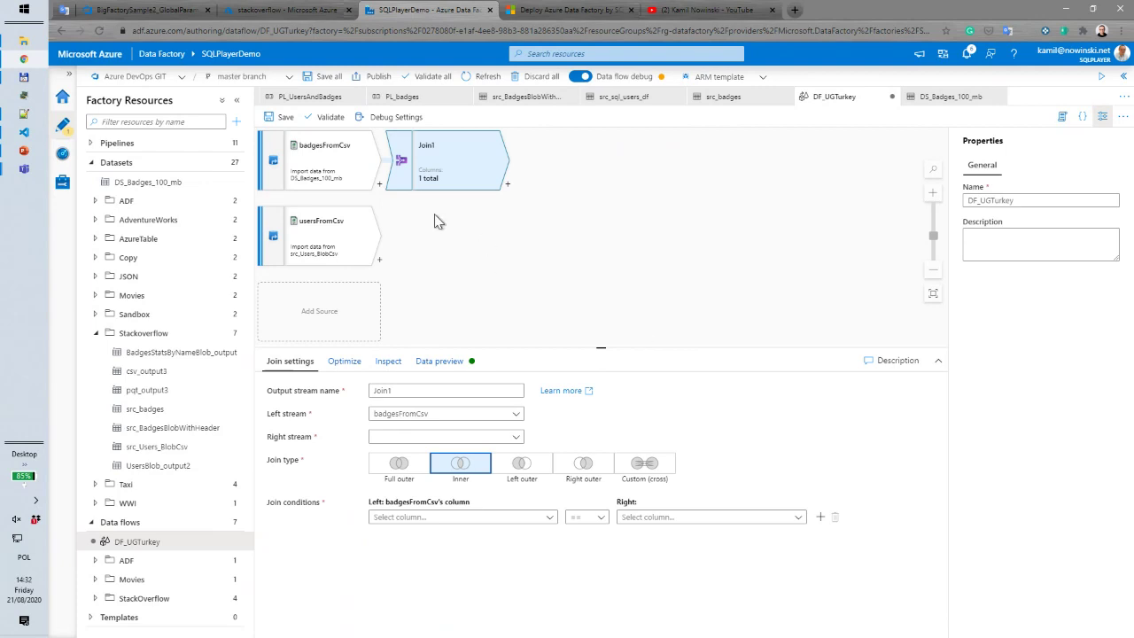
Rename the join's output stream to JoinByUserId and choose usersFromCsv as its right stream
double_click(433, 391)
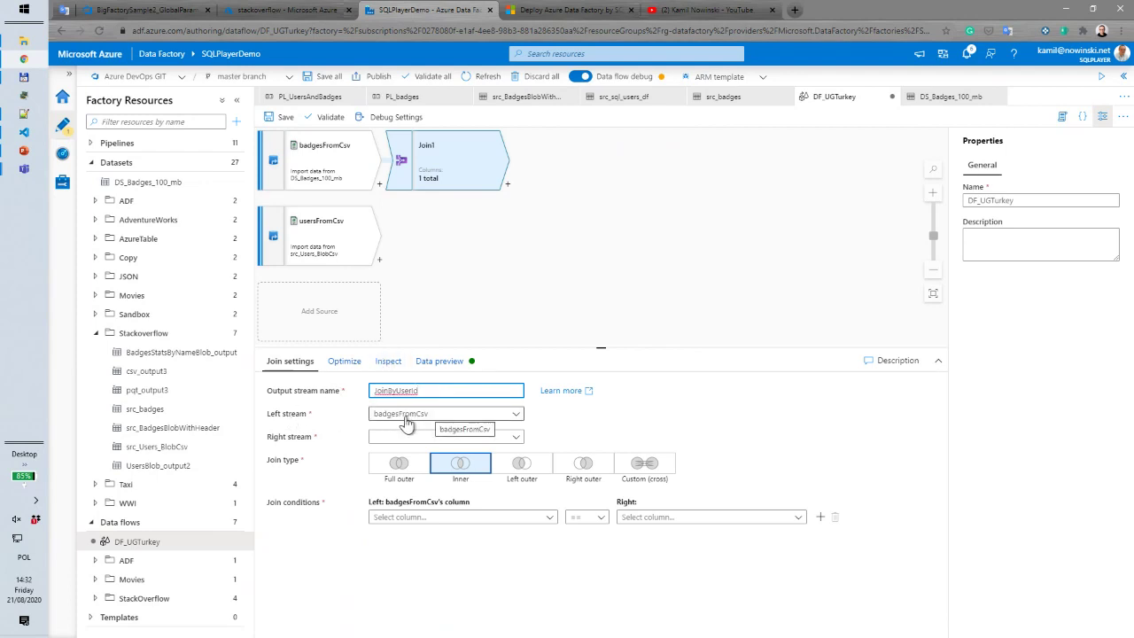
click(520, 436)
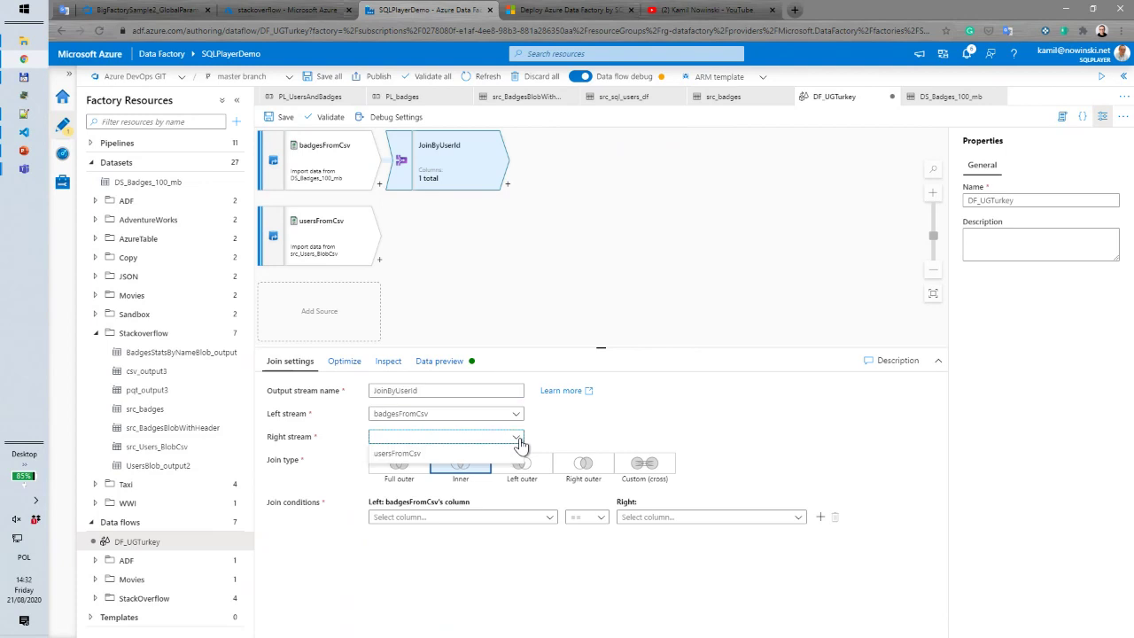
click(407, 455)
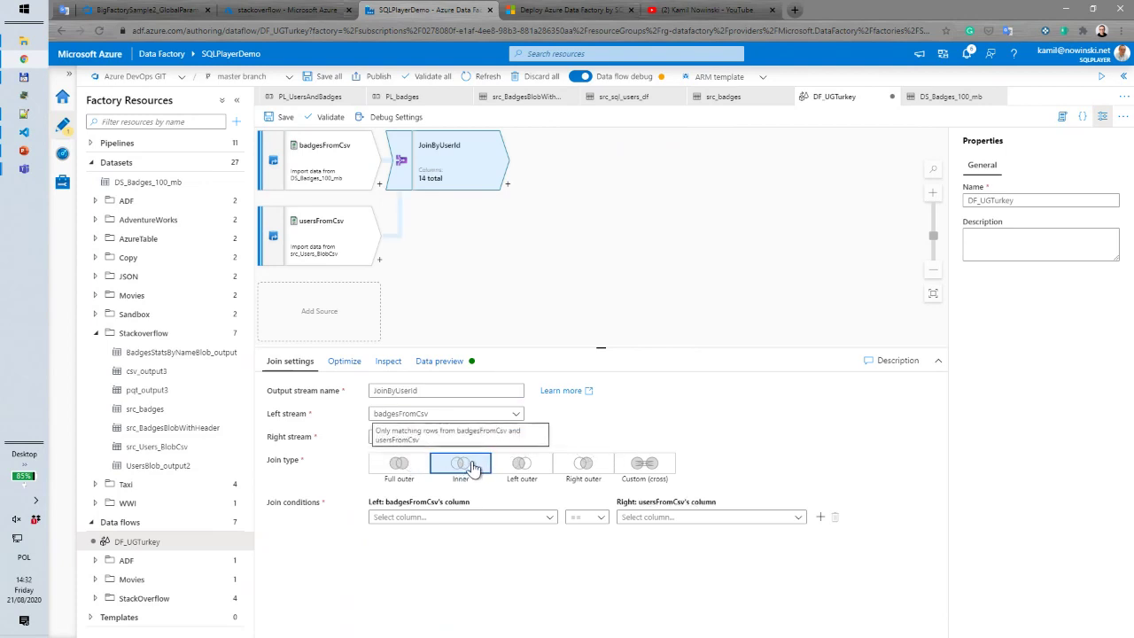
click(550, 521)
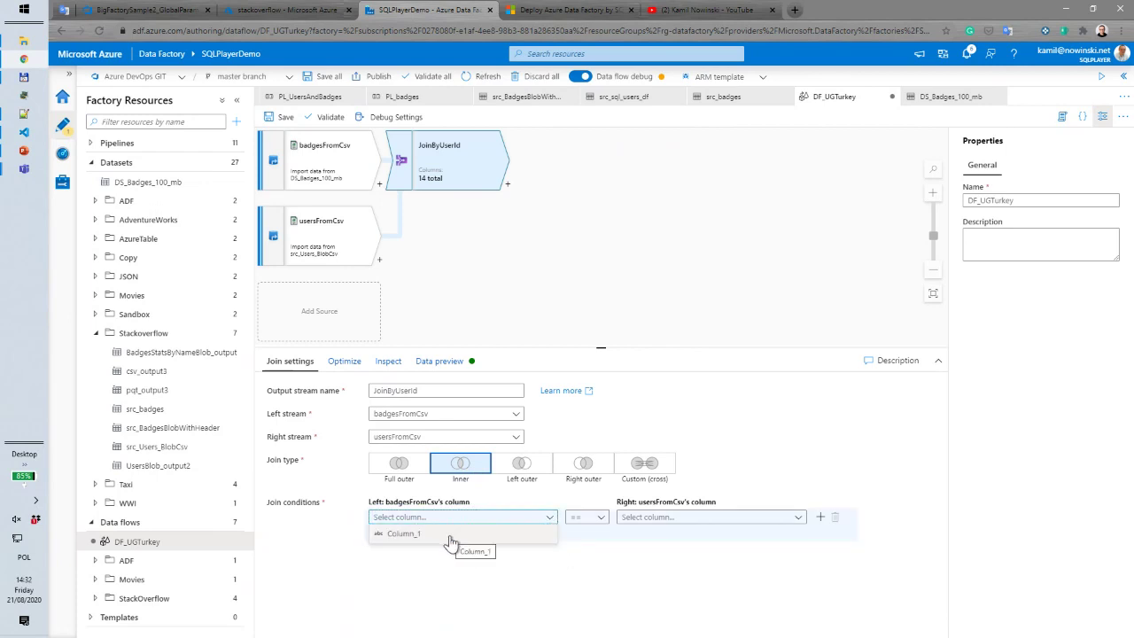
click(654, 523)
click(654, 523)
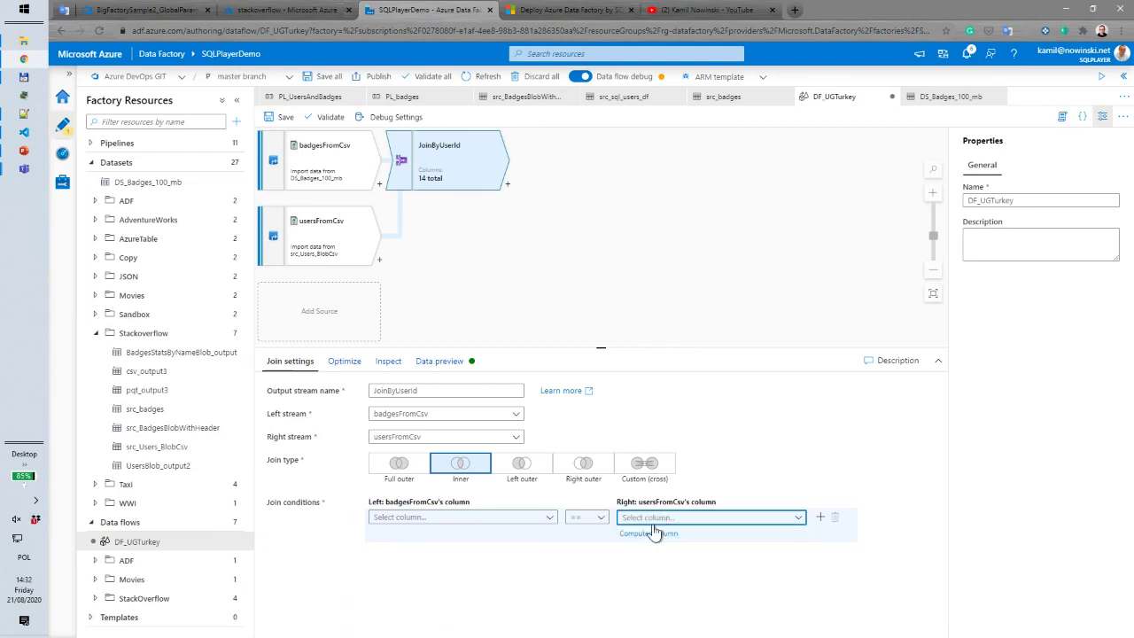
Open the badgesFromCsv source's DS_Badges_100_mb dataset and import its schema from the connection/store
click(351, 168)
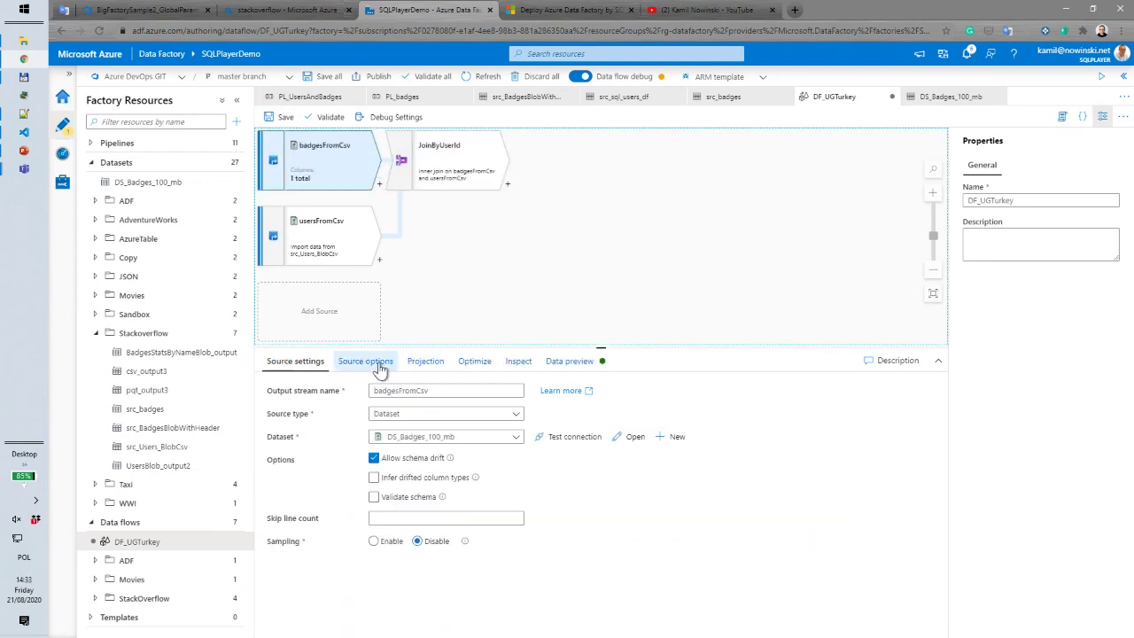
click(635, 439)
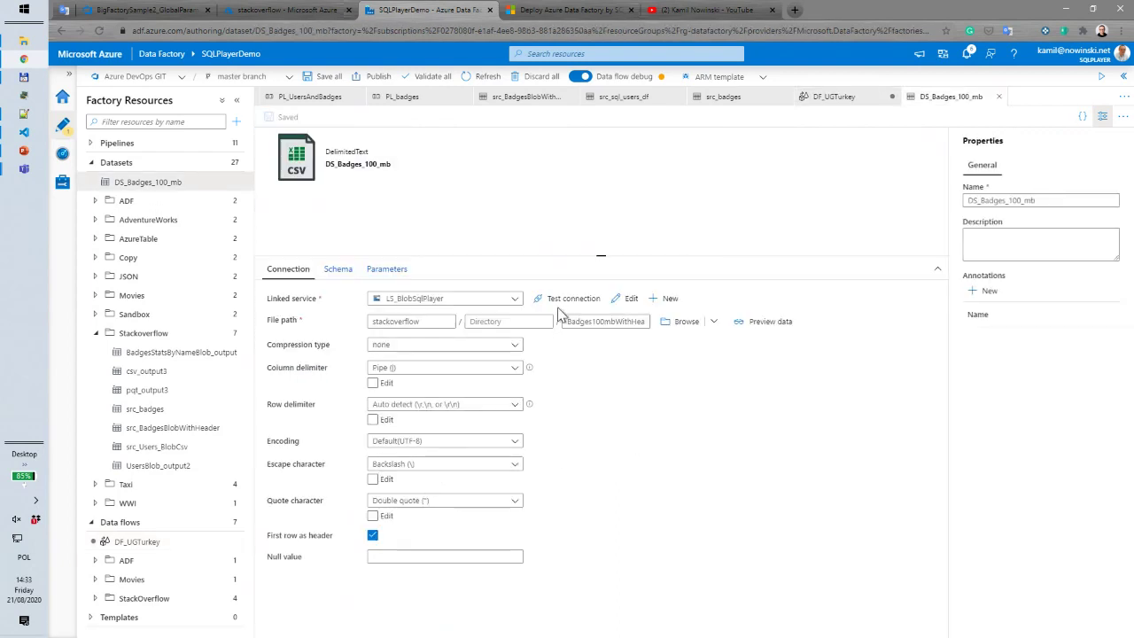
click(339, 273)
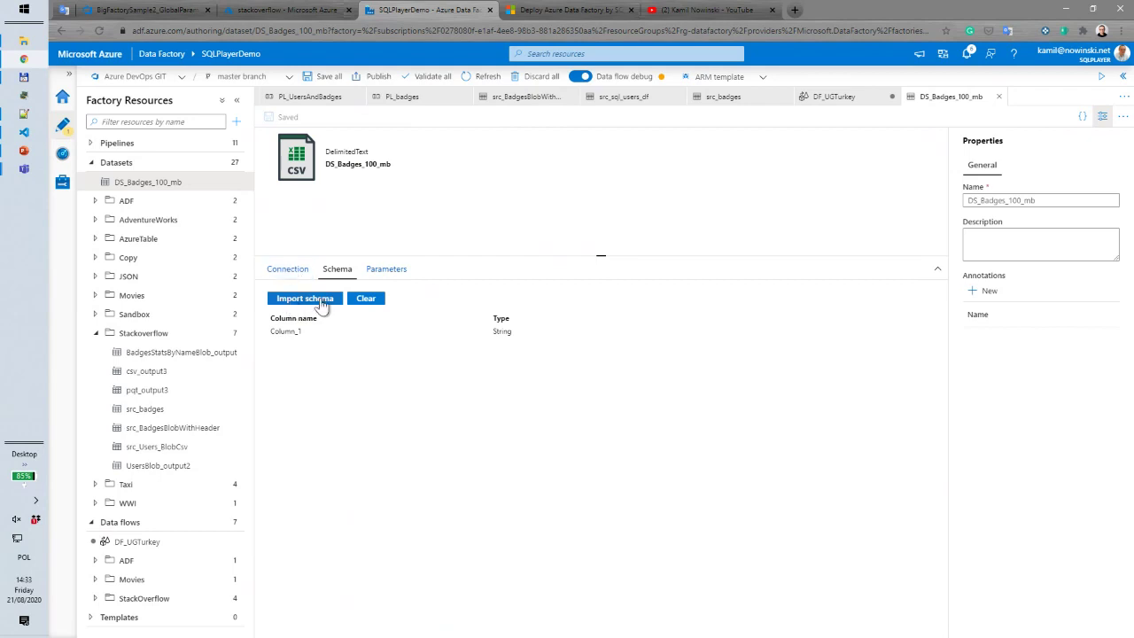
click(304, 299)
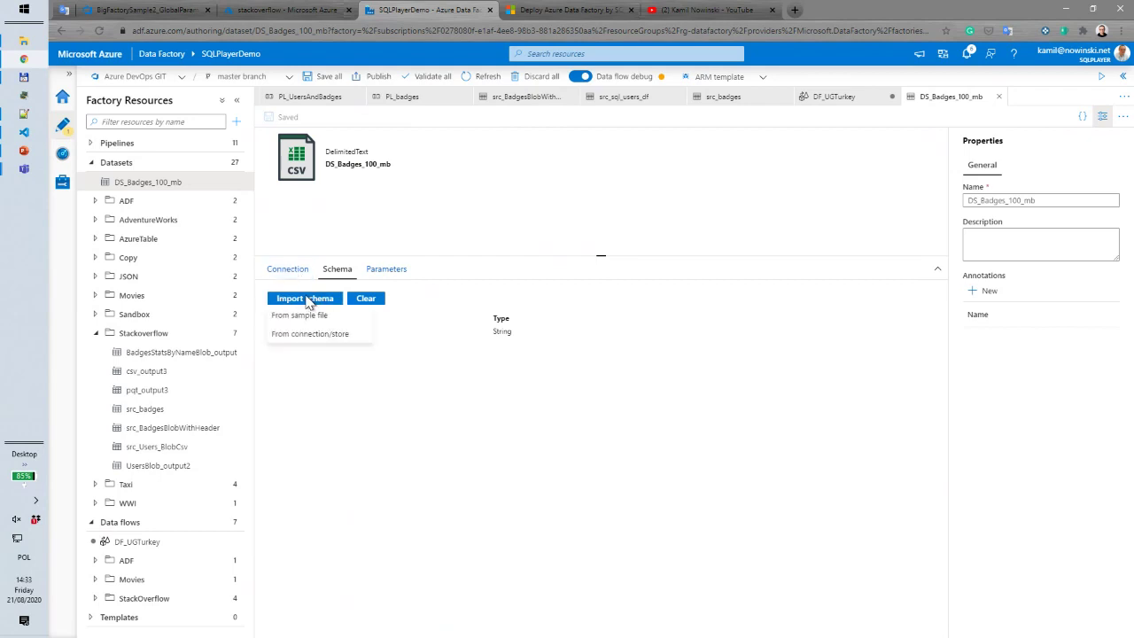
click(321, 341)
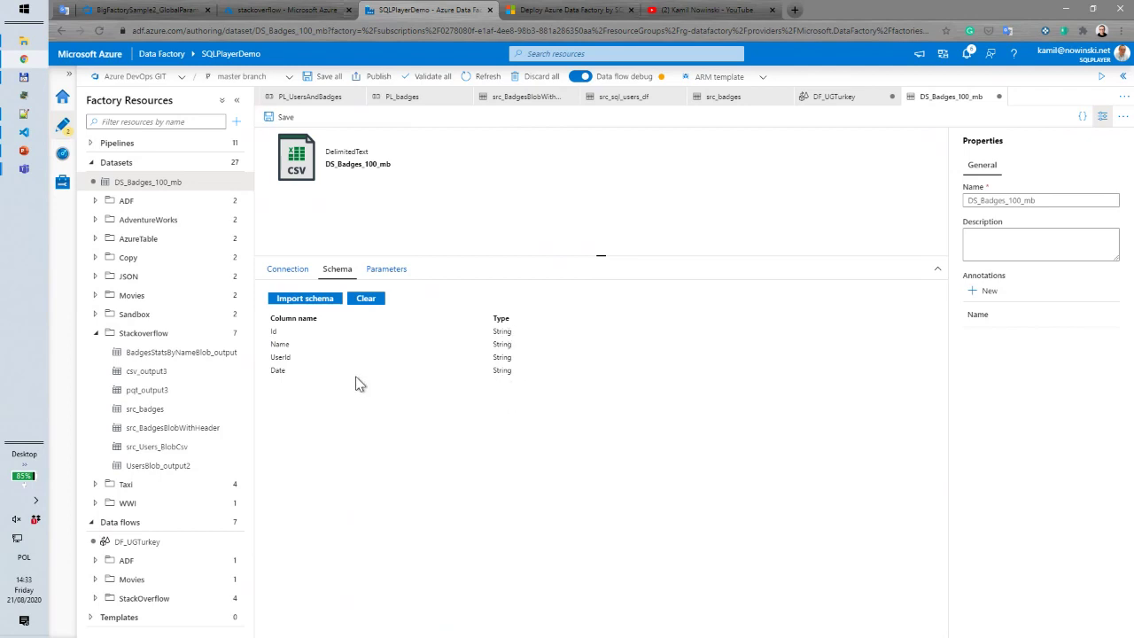
Save the DS_Badges_100_mb dataset and close it to return to the DF_UGTurkey data flow
click(286, 118)
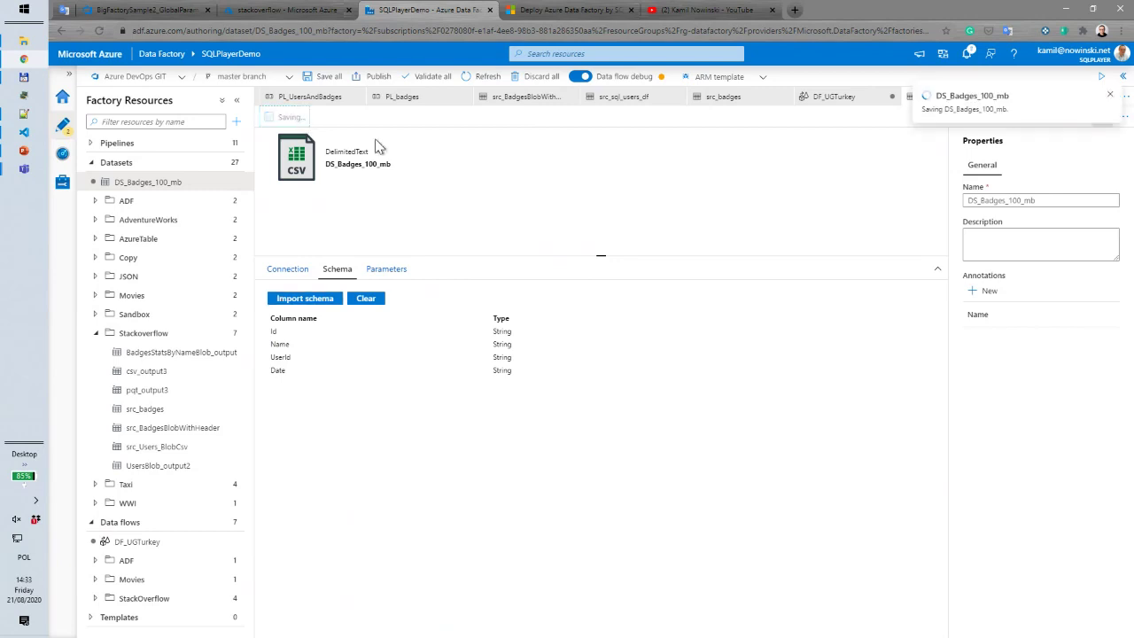
click(1109, 97)
click(996, 96)
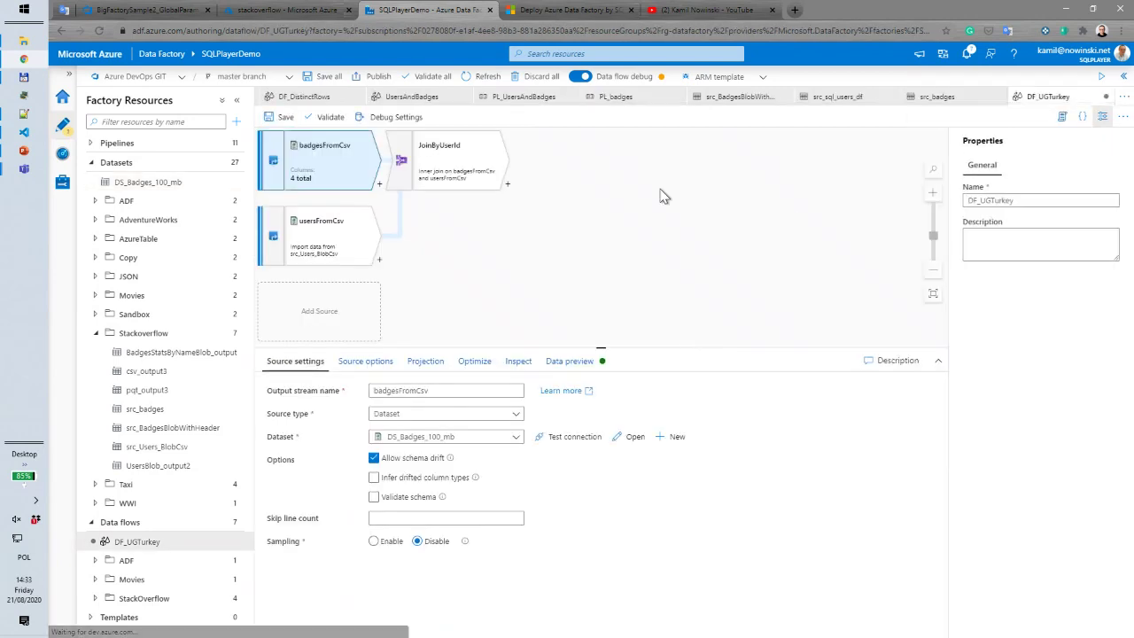
Check the join's settings and the column projection of the badgesFromCsv source
click(394, 159)
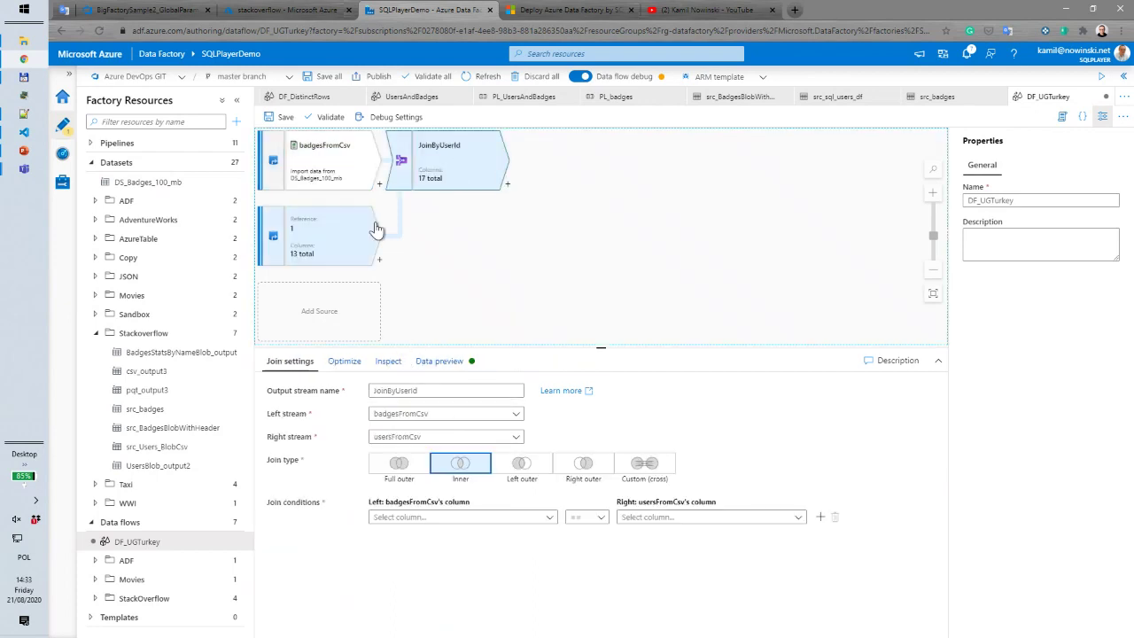
click(362, 157)
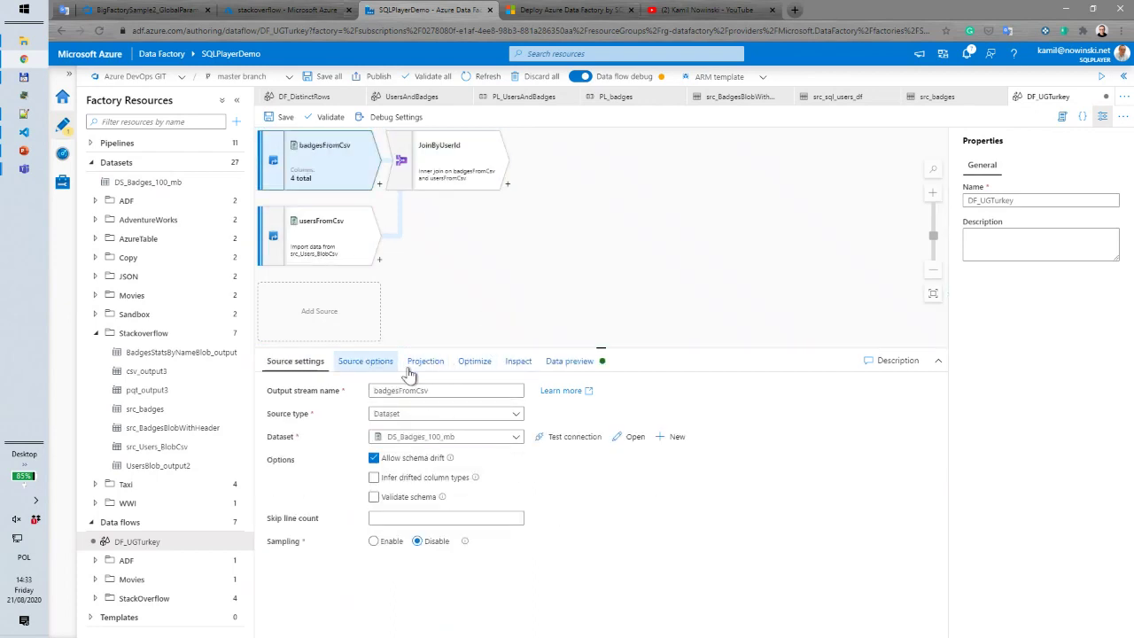
click(424, 363)
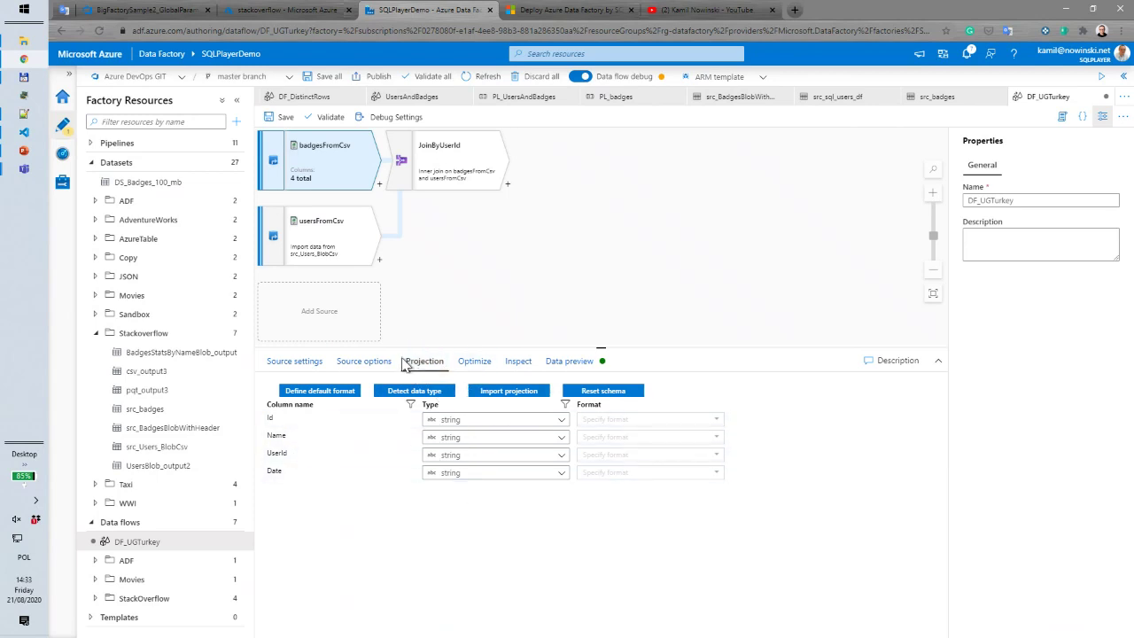
Set the JoinByUserId condition to match badgesFromCsv's UserId with usersFromCsv's Id, and save all changes
click(479, 167)
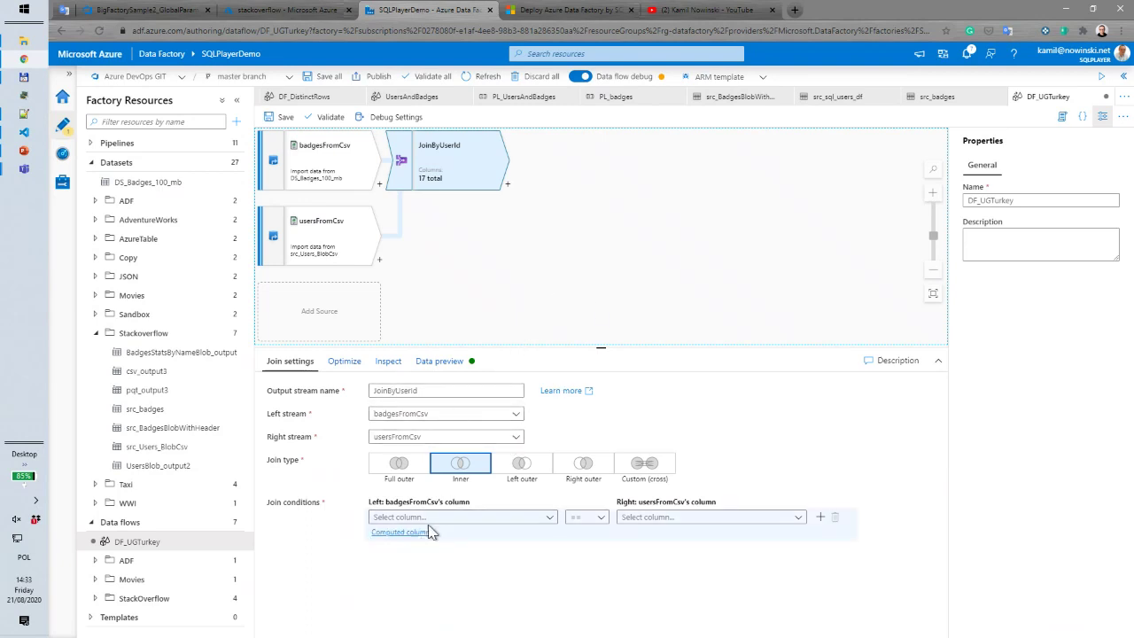
click(547, 518)
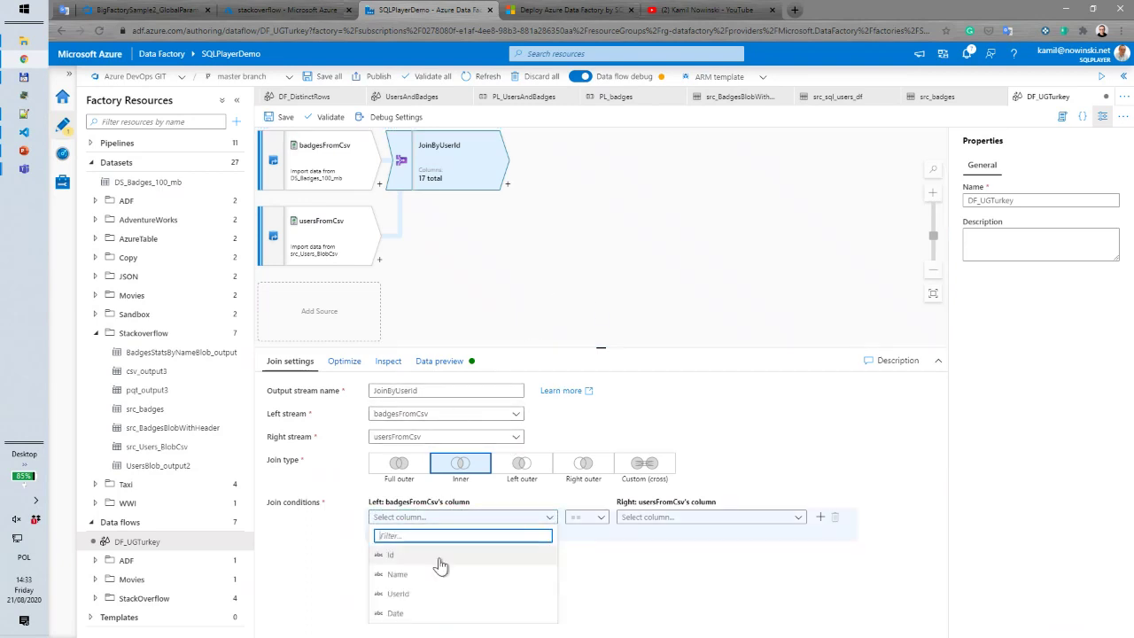
click(403, 594)
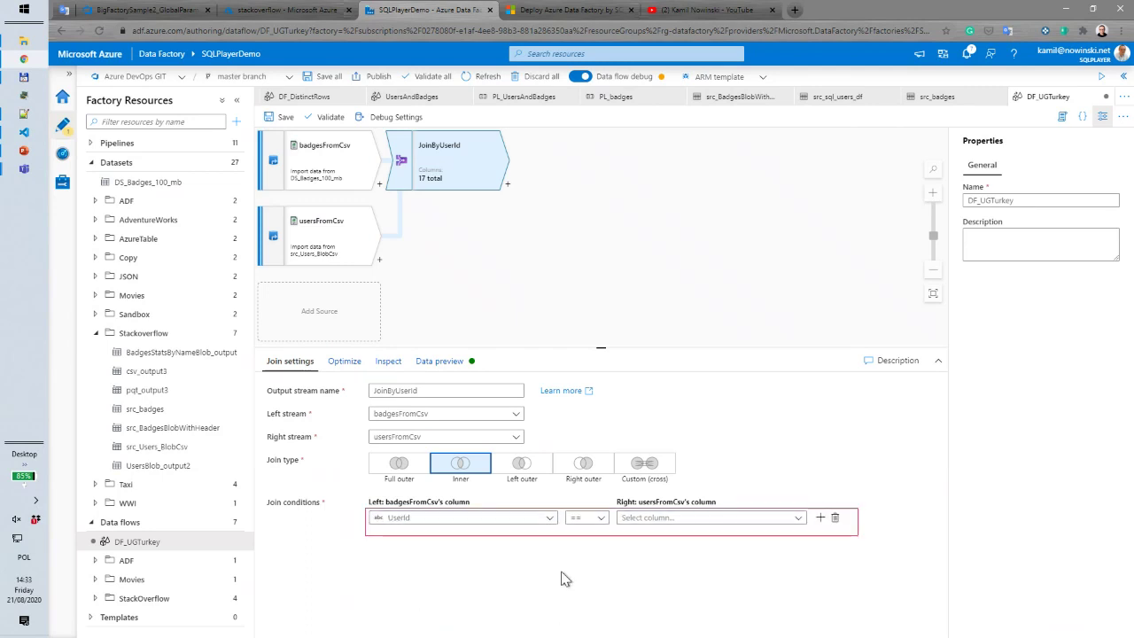
click(805, 521)
scroll(707, 575, down, 1)
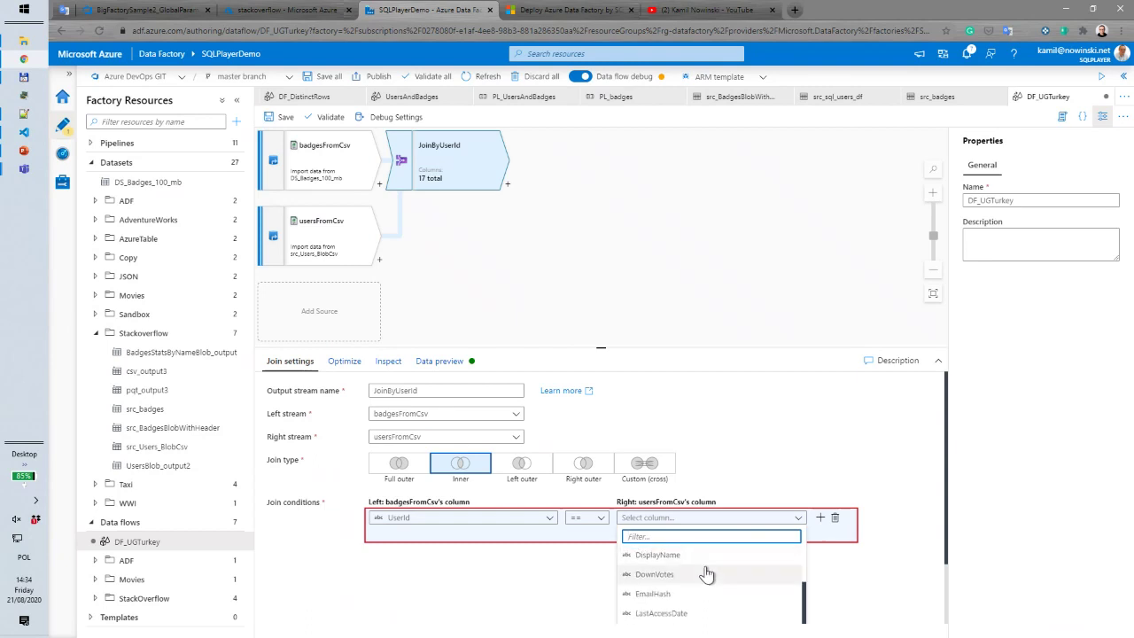
scroll(709, 575, up, 1)
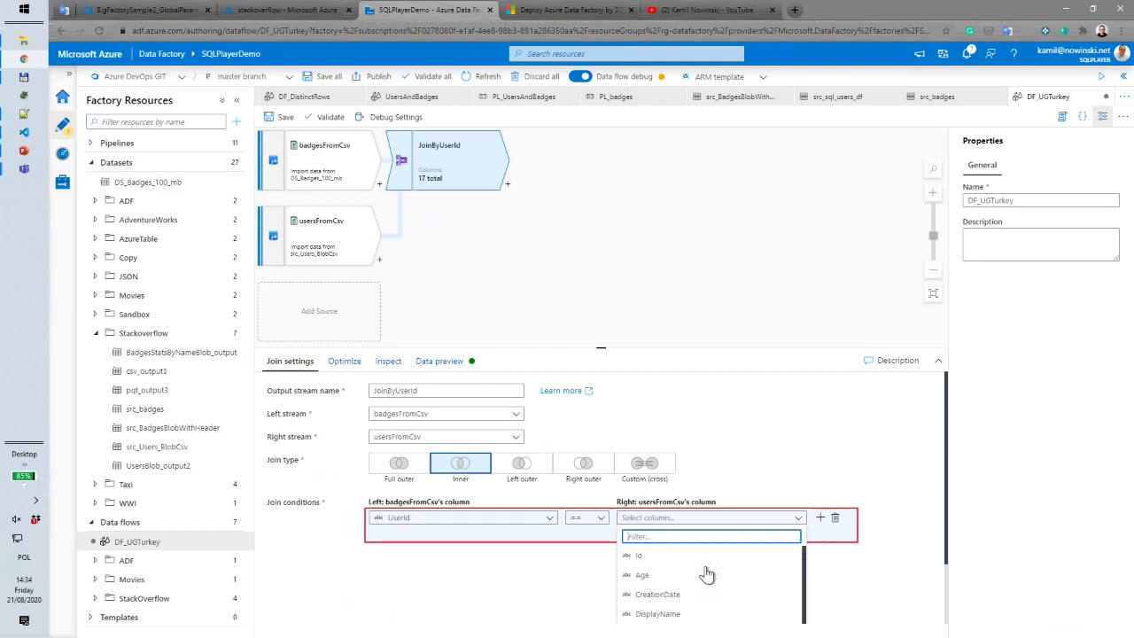
click(659, 559)
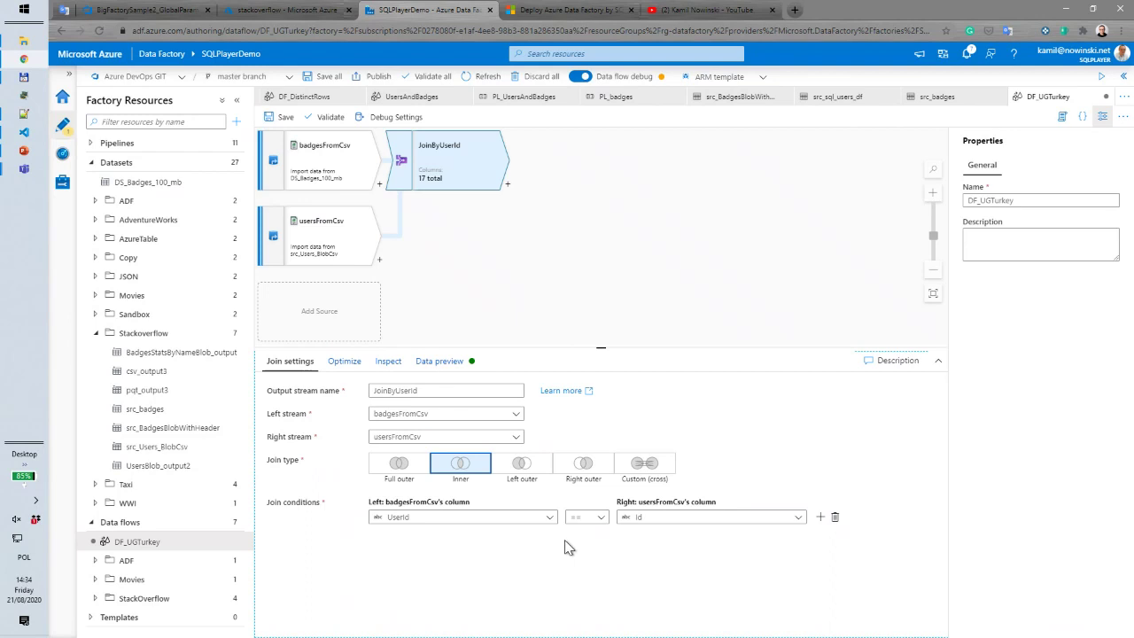
click(323, 77)
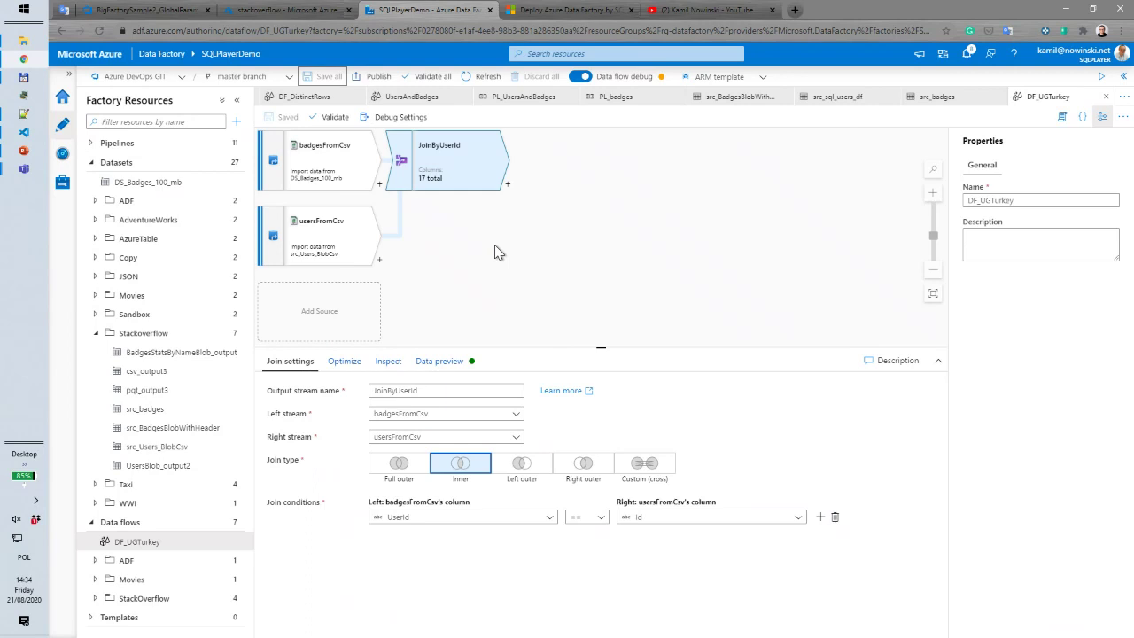
Open the join's data preview with a taller pane and check the active debug runs and data flow sessions
click(446, 363)
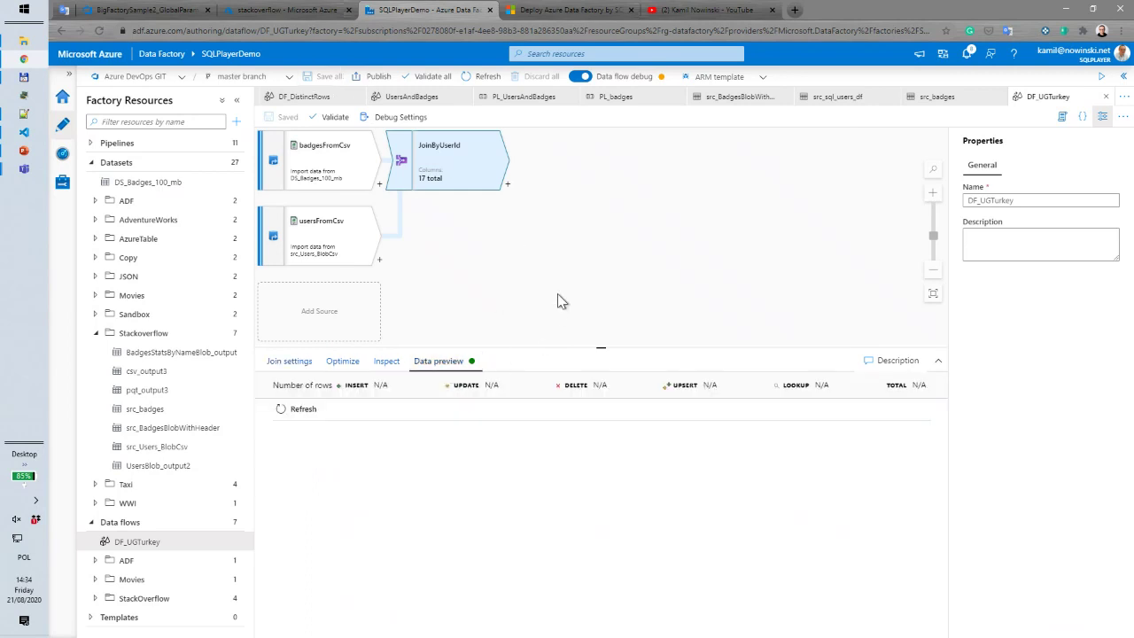
drag(562, 349, 554, 303)
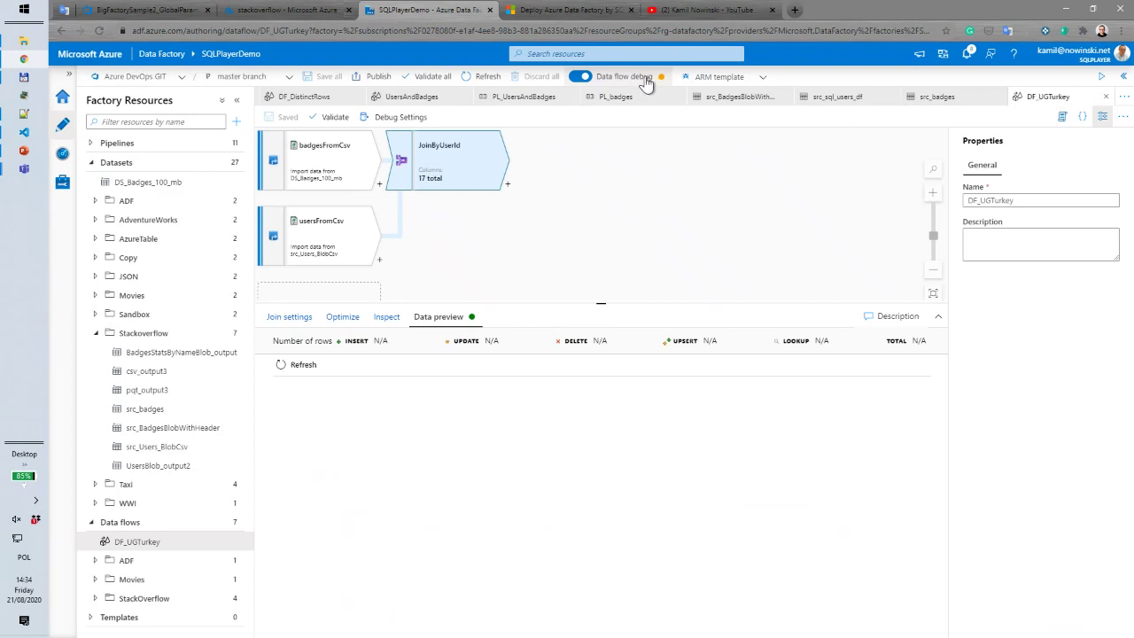
mouse_move(660, 79)
click(1103, 80)
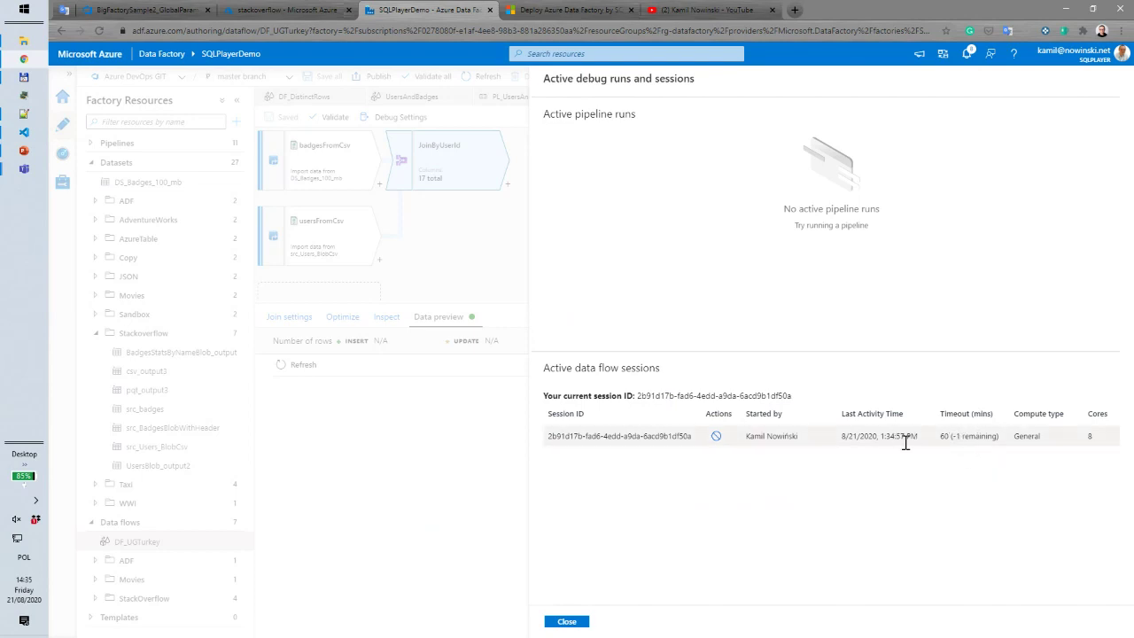
click(567, 623)
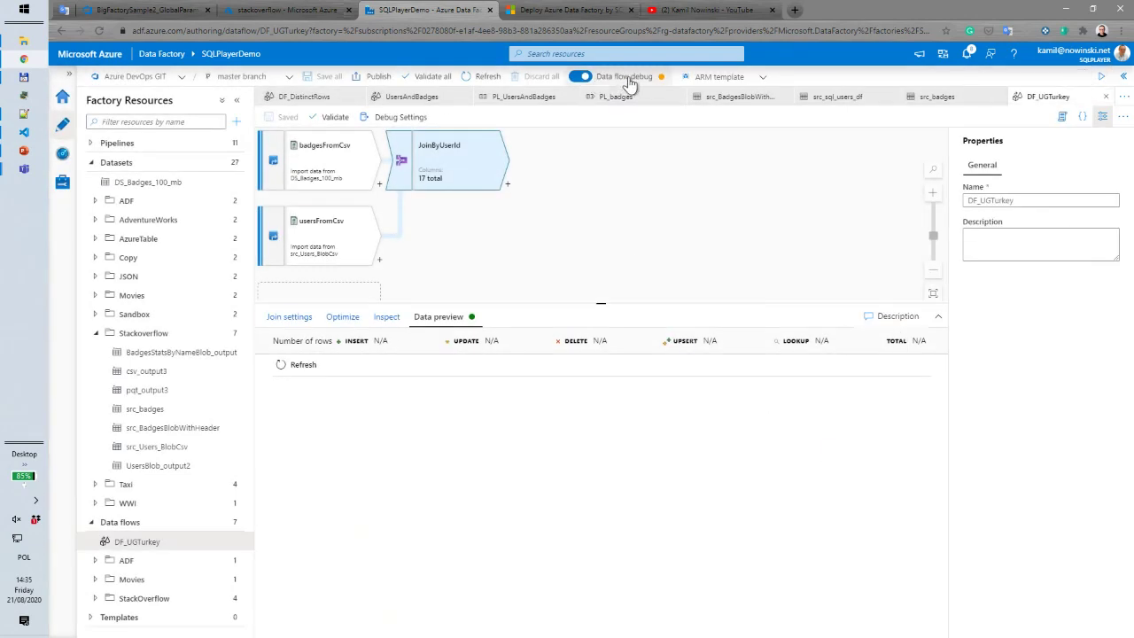
Refresh the JoinByUserId data preview and turn data flow debug back on with the AutoResolveIntegrationRuntime integration runtime
click(653, 203)
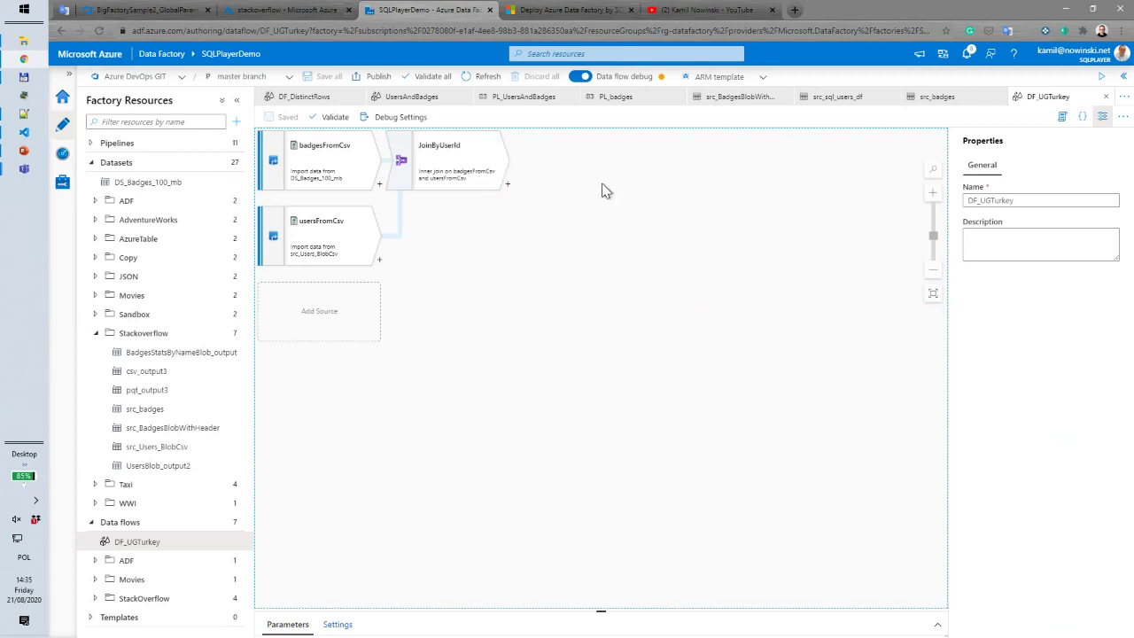
click(472, 155)
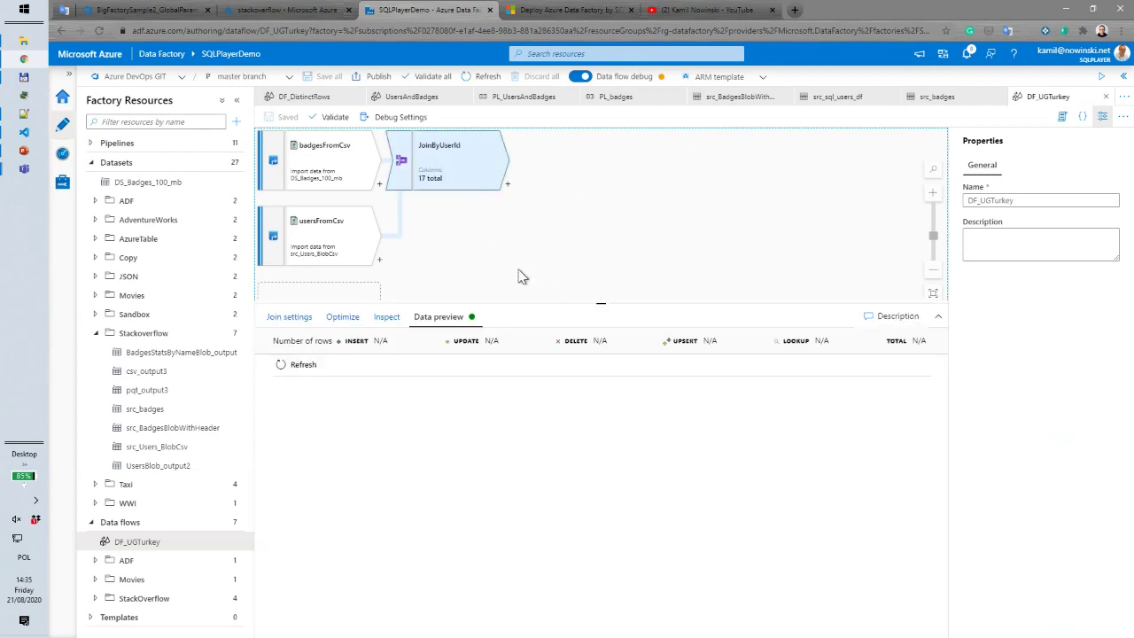
click(295, 369)
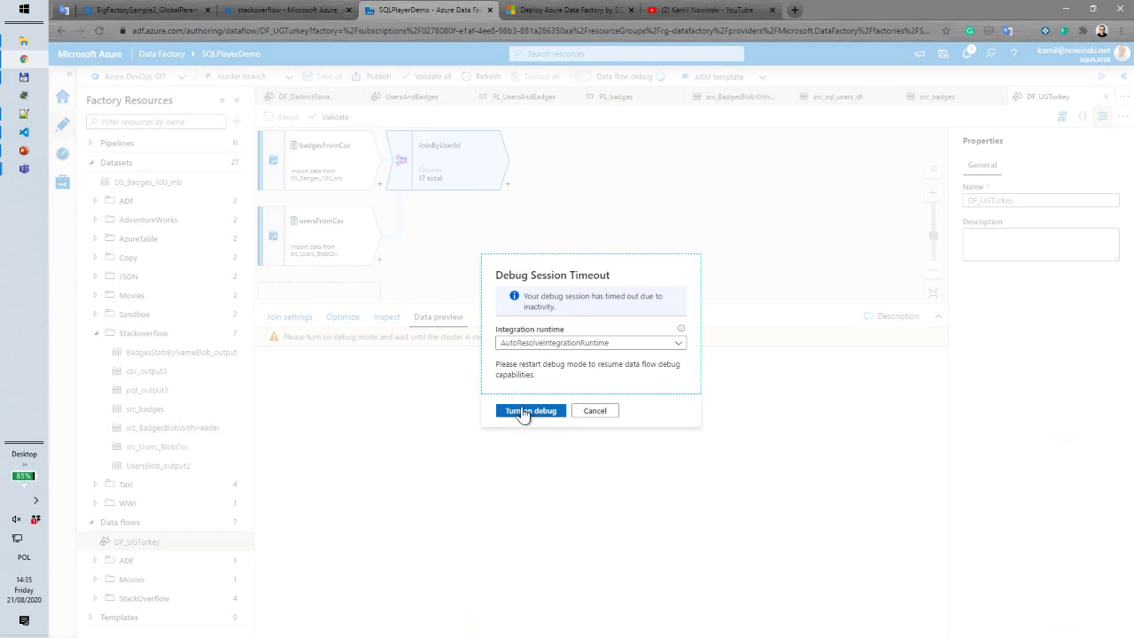
click(524, 412)
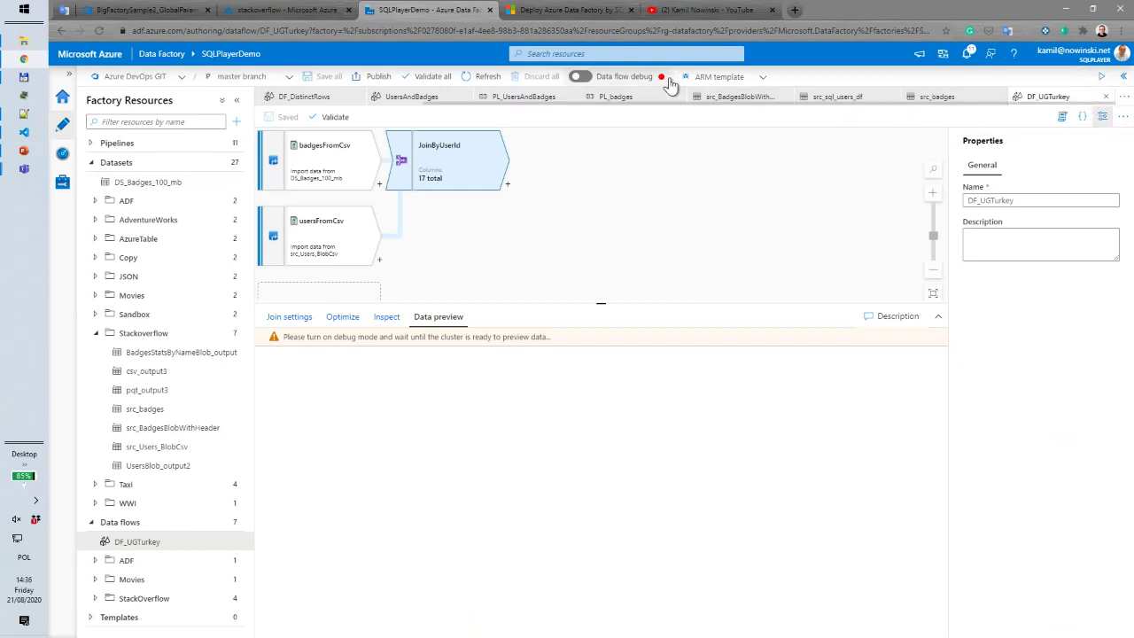
click(584, 76)
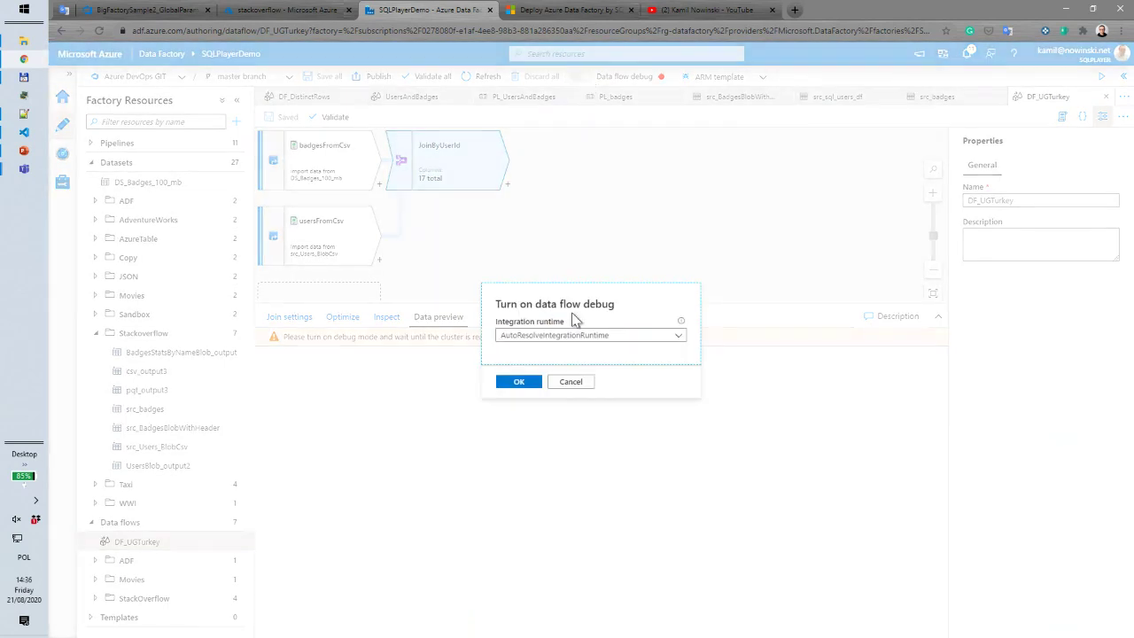
click(527, 378)
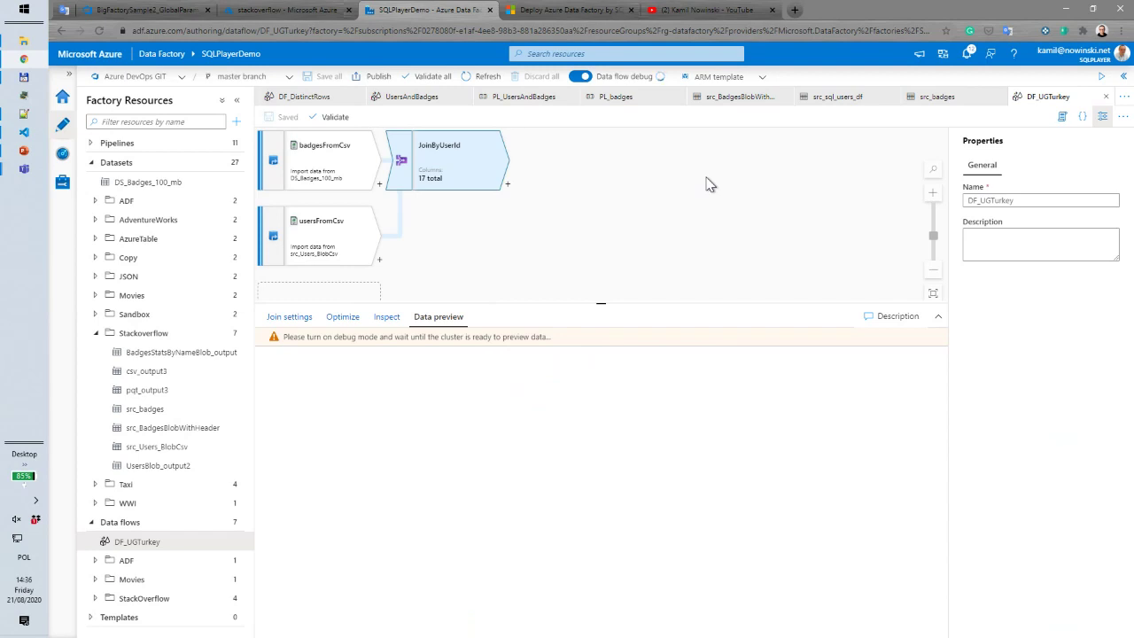
mouse_move(663, 83)
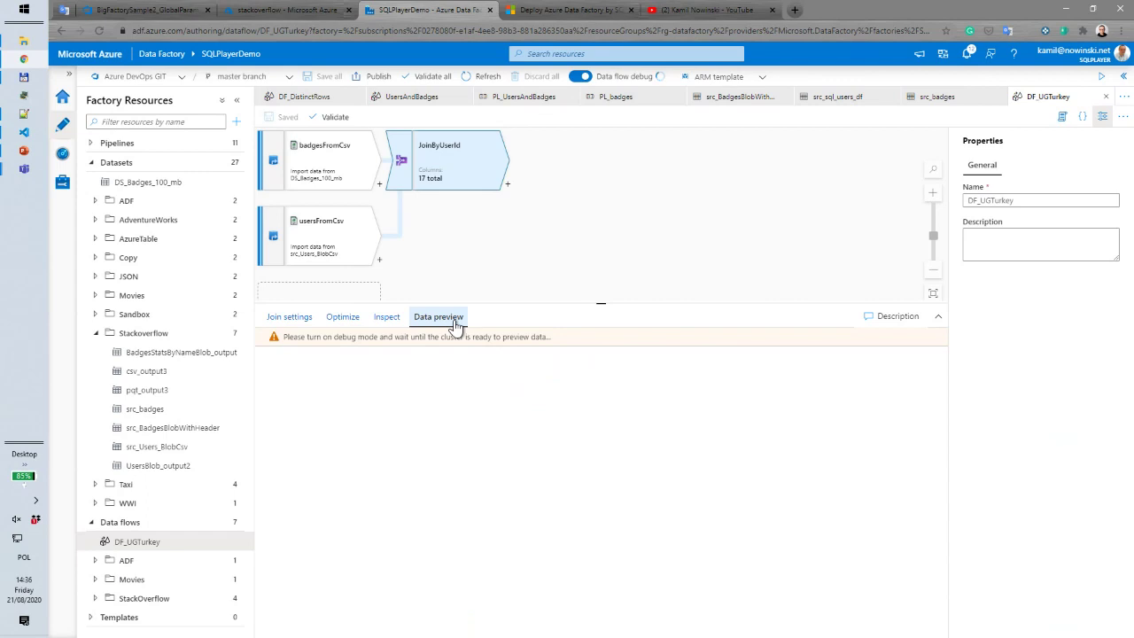
Examine JoinByUserId's optimization options and column list, and the columns of the usersFromCsv source
click(387, 317)
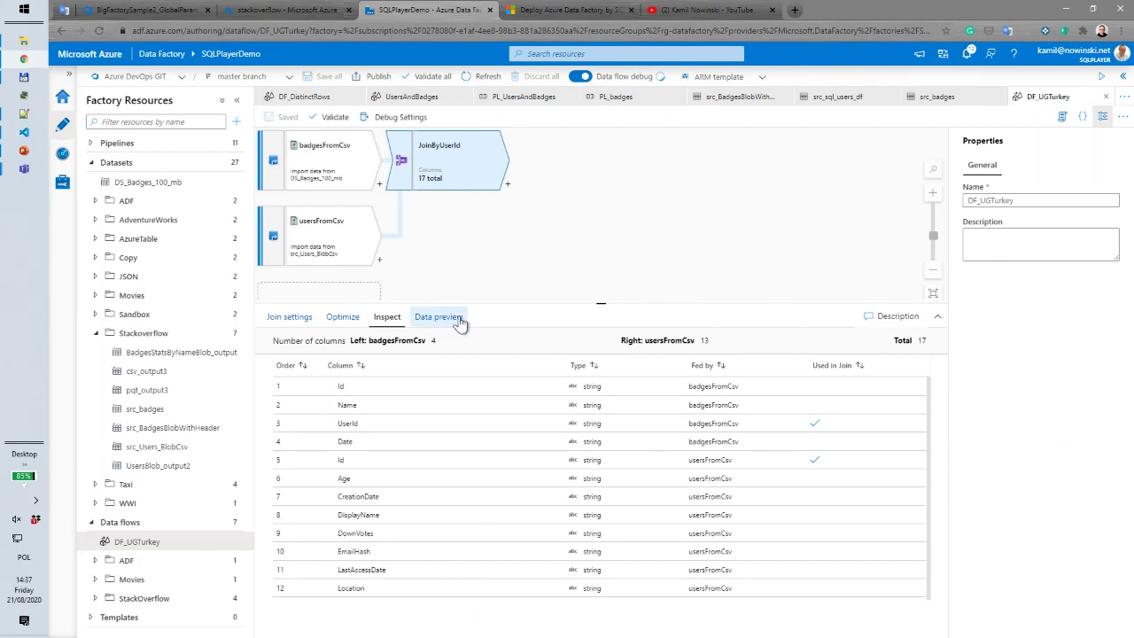
click(344, 319)
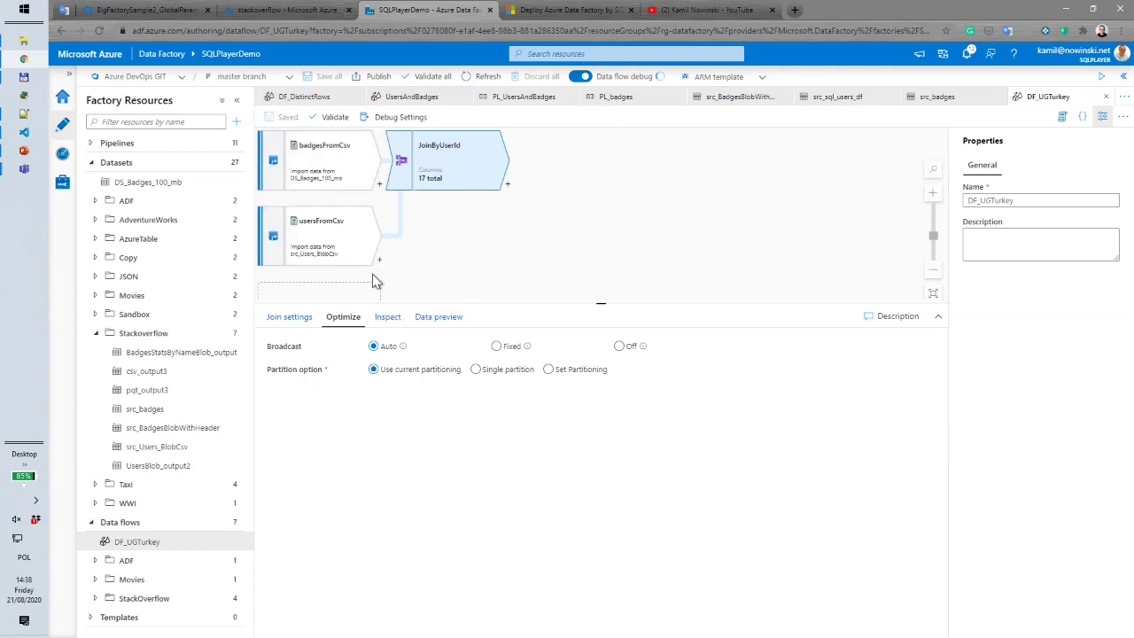
click(389, 321)
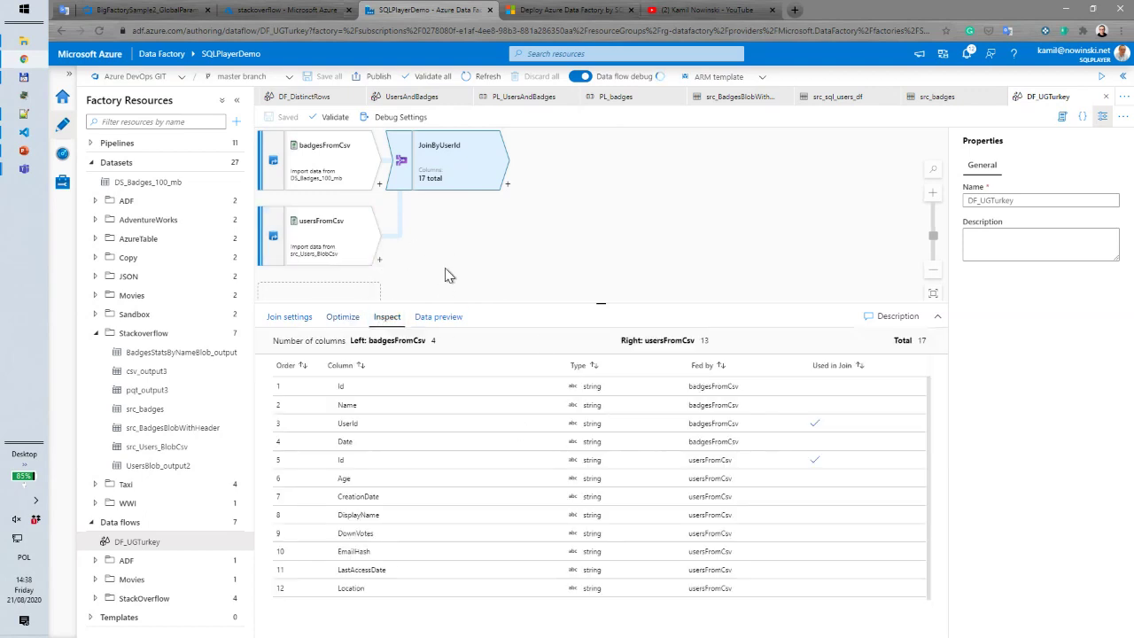
scroll(511, 440, down, 3)
scroll(512, 435, up, 3)
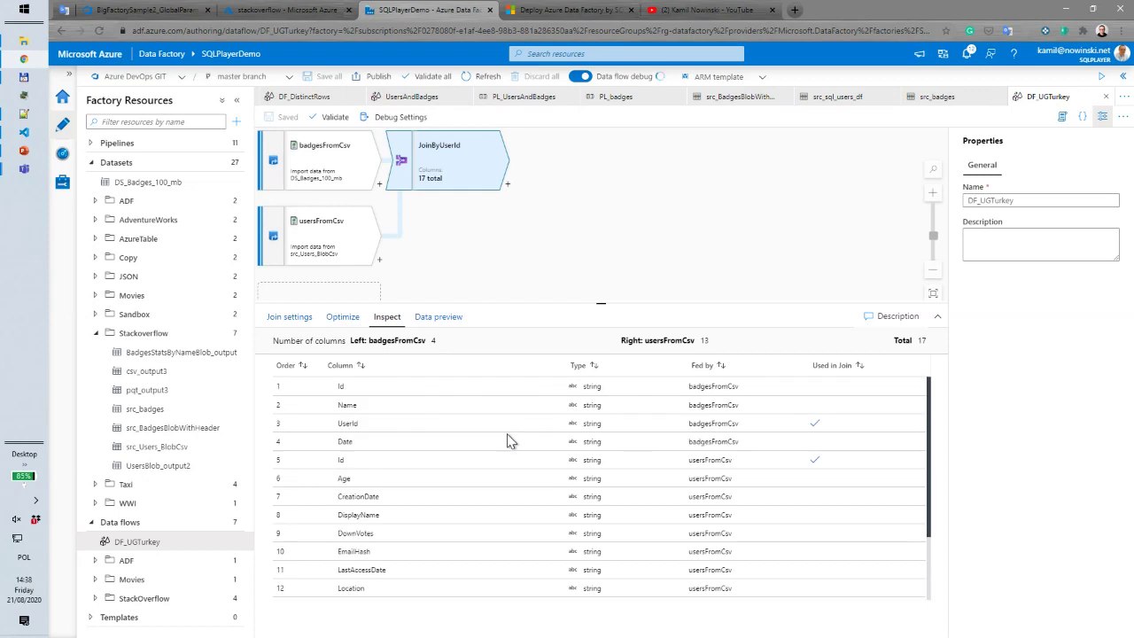
click(364, 249)
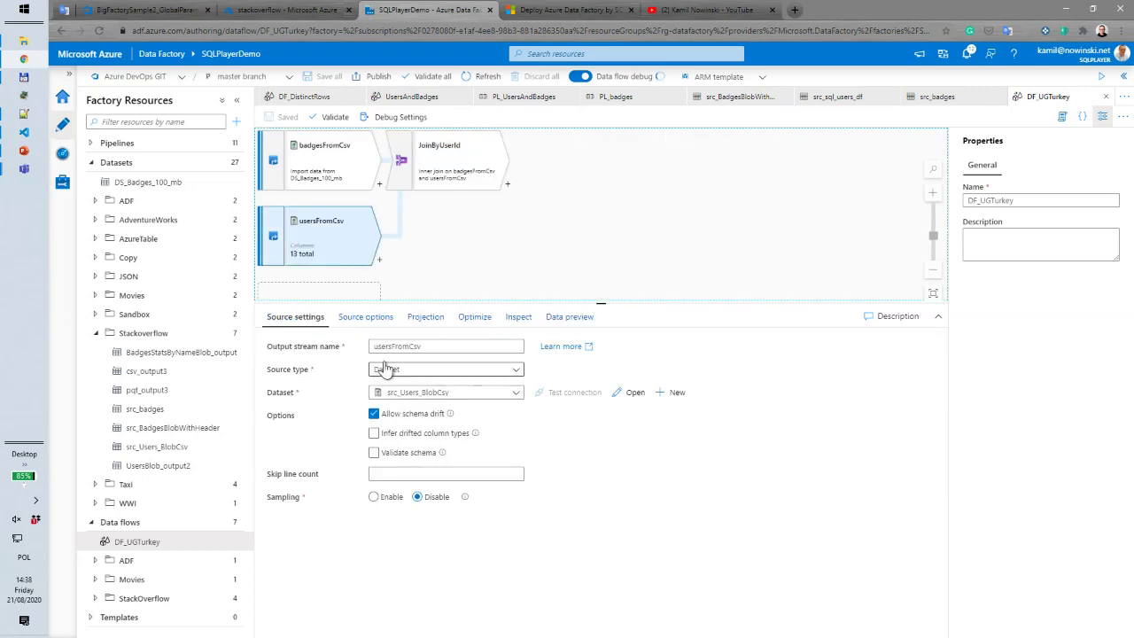
click(519, 320)
scroll(647, 441, down, 2)
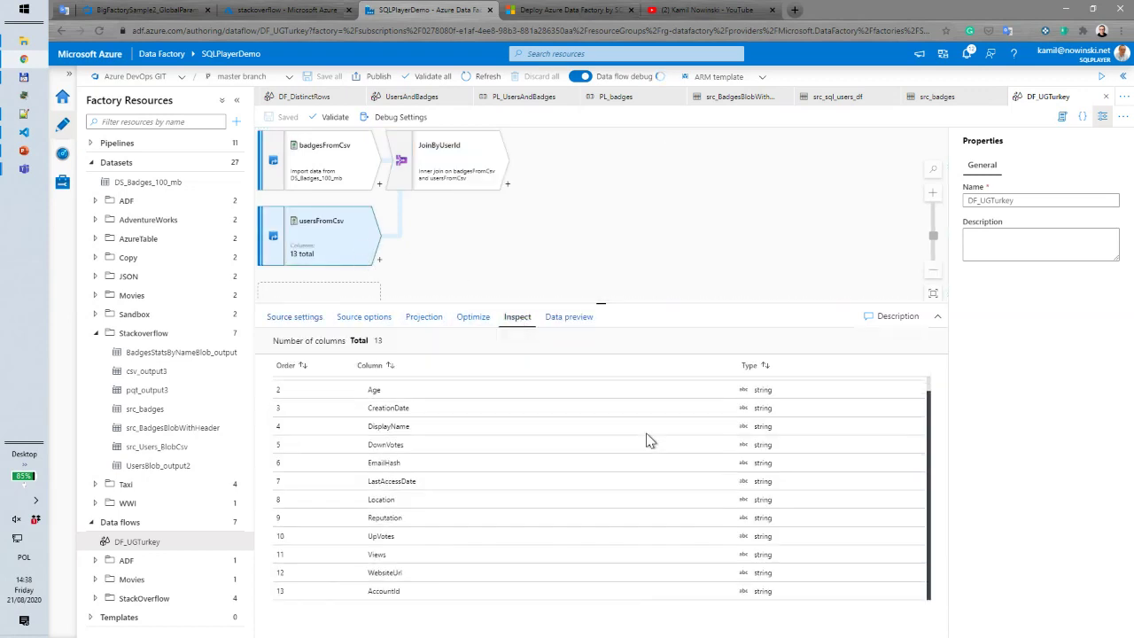
scroll(645, 443, up, 2)
scroll(644, 443, down, 1)
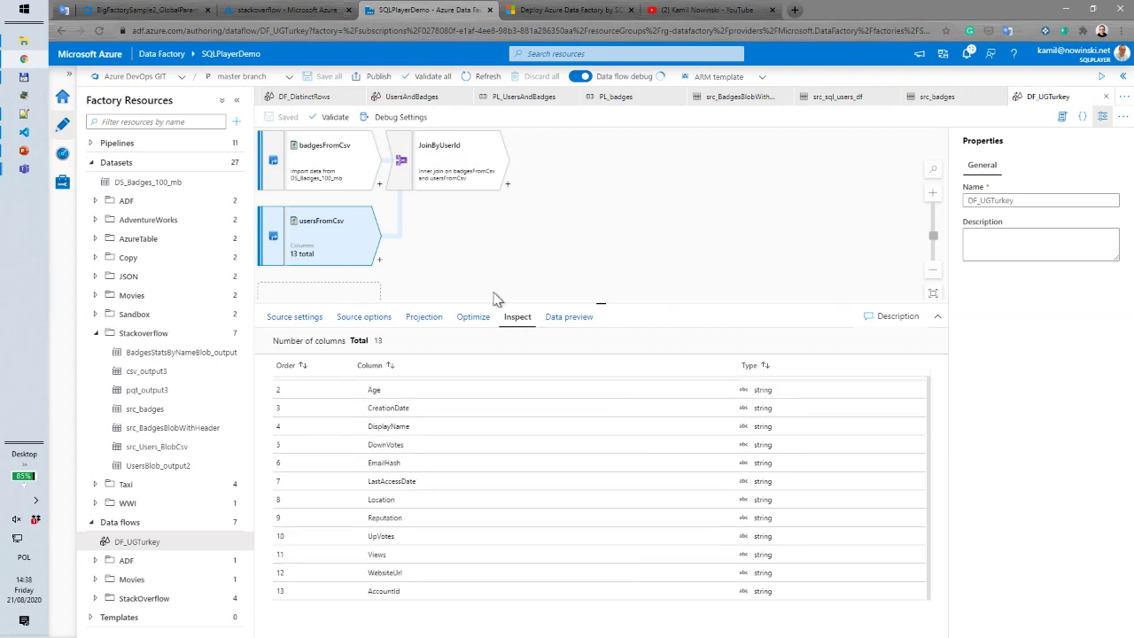
Add a Select transformation after the usersFromCsv source and name its output stream selectUserCols
click(450, 259)
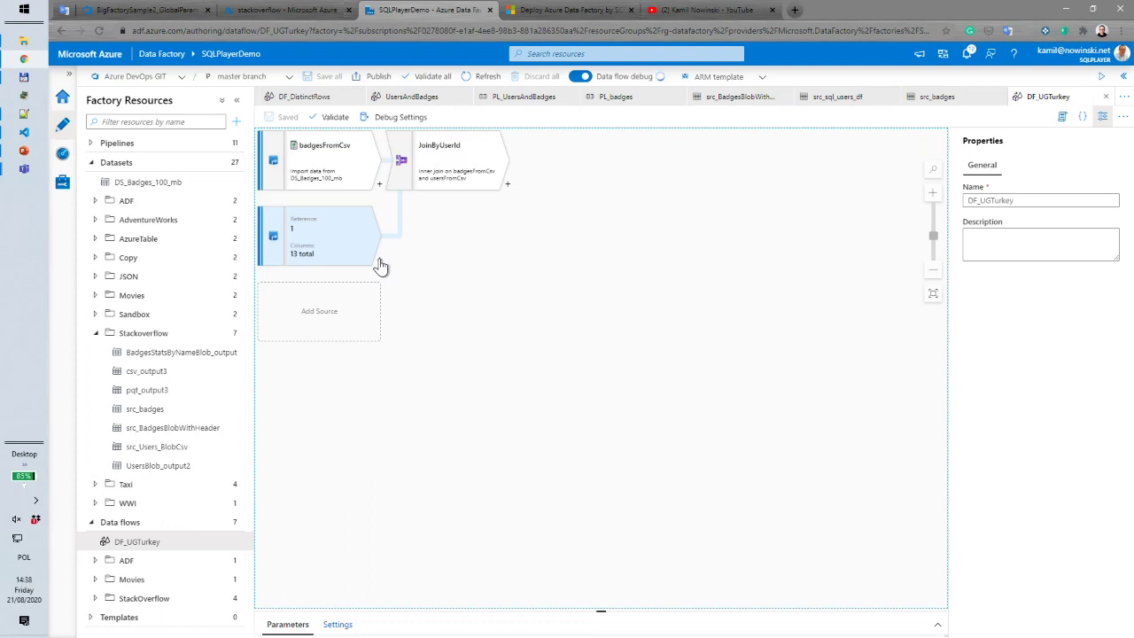
click(380, 261)
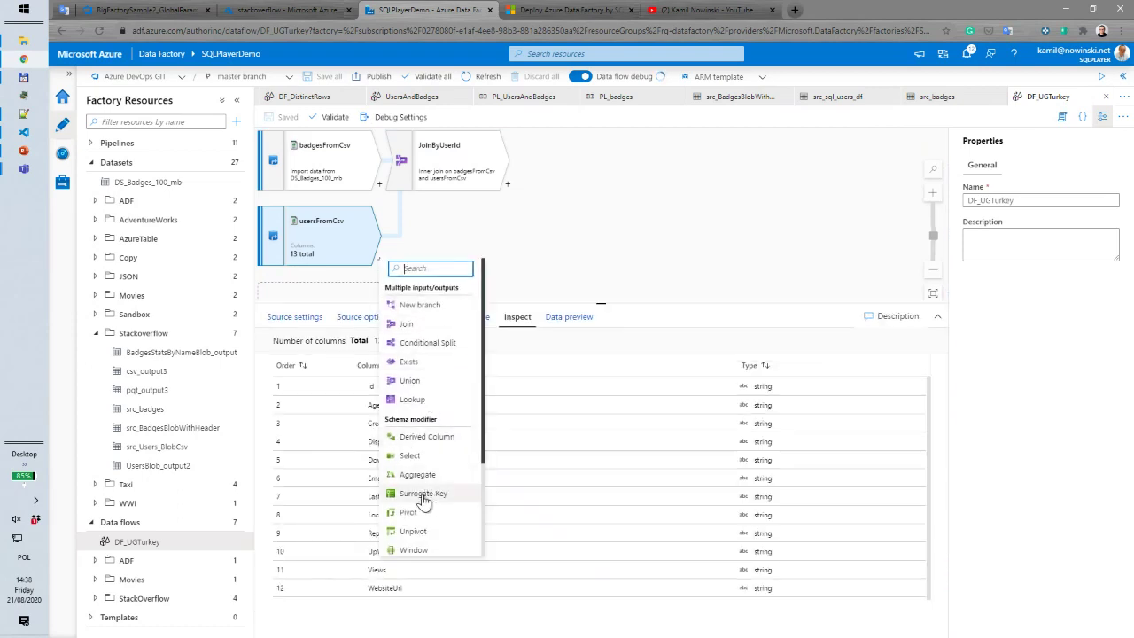
click(409, 455)
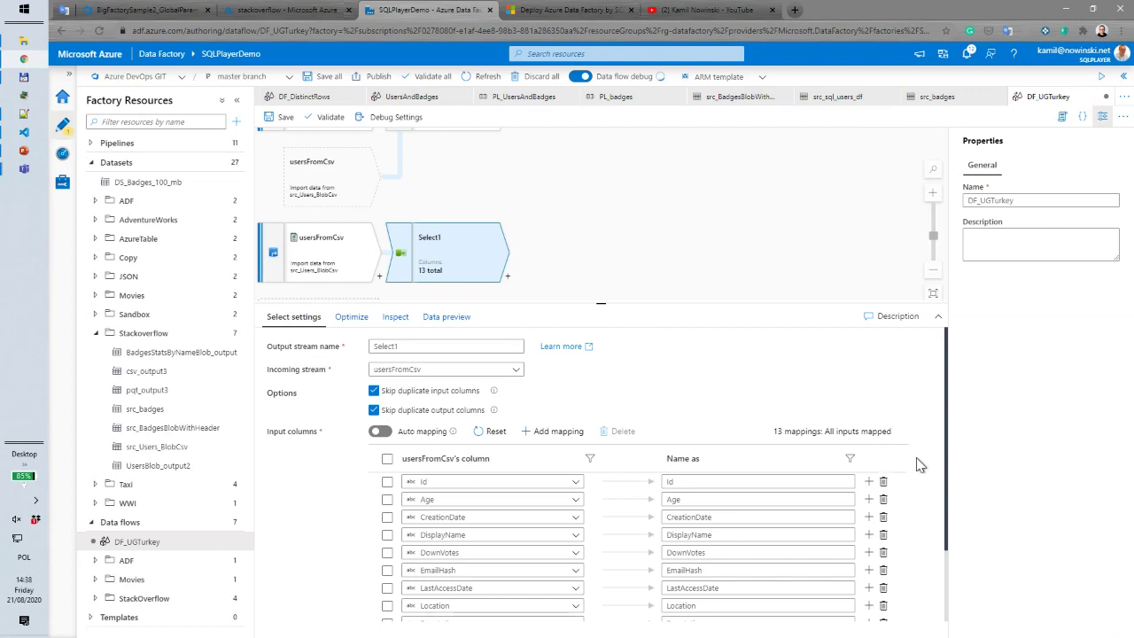
click(949, 386)
drag(949, 386, 947, 382)
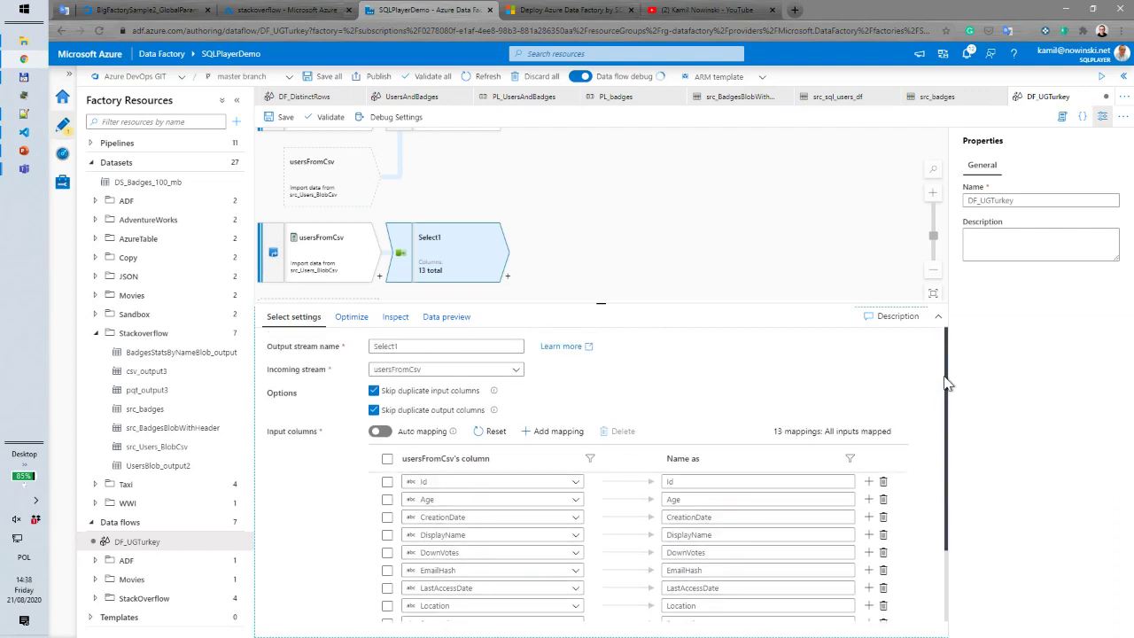
double_click(420, 344)
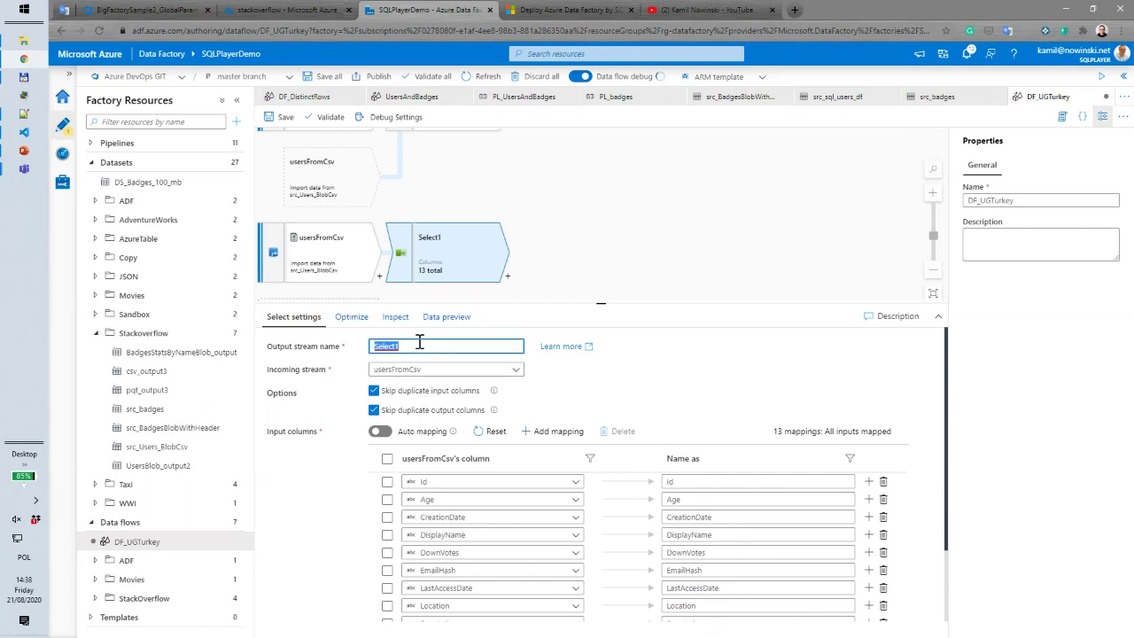
text(s)
Delete the LastAccessDate, Location, Reputation, UpVotes, Views, WebsiteUrl and AccountId mappings from selectUserCols and check its output schema
click(949, 371)
drag(947, 370, 940, 441)
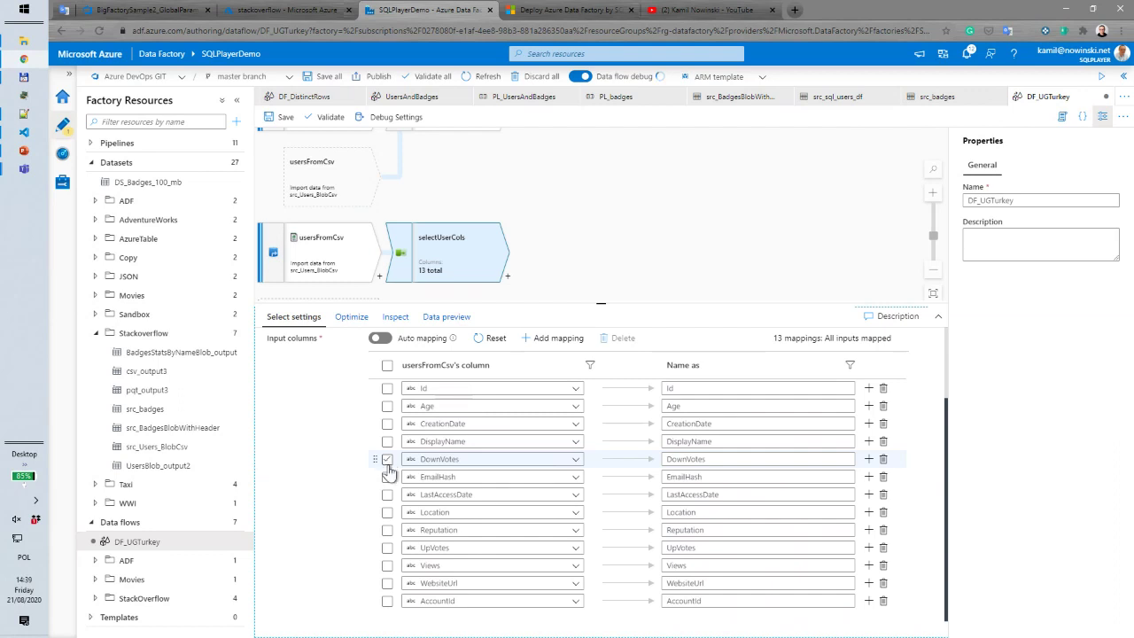
click(388, 496)
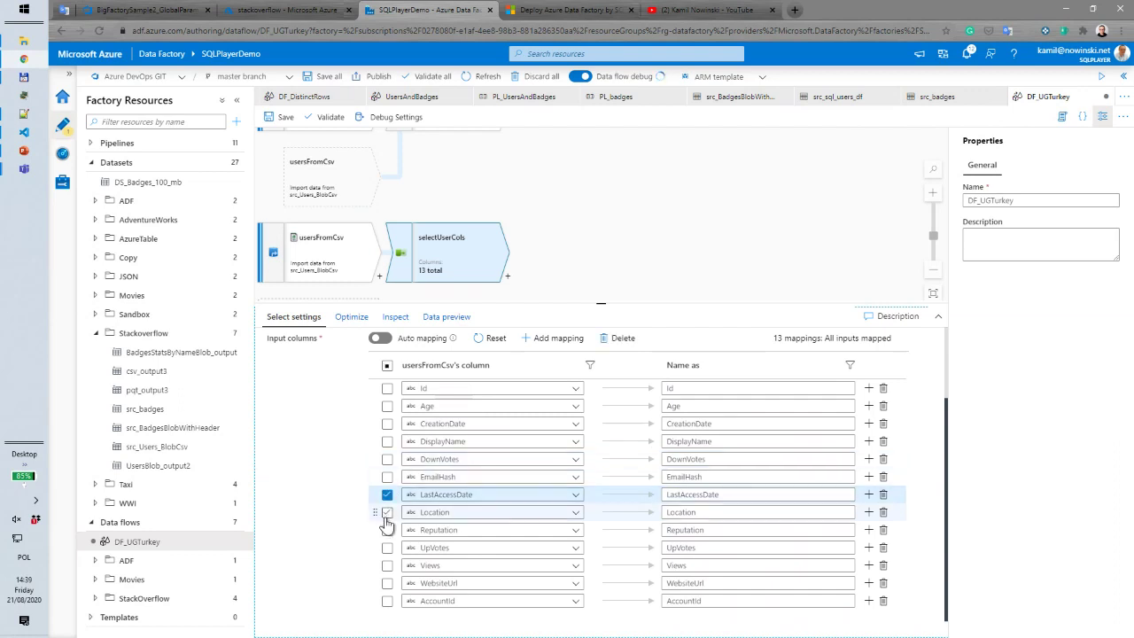
click(388, 512)
click(387, 529)
click(387, 547)
click(387, 565)
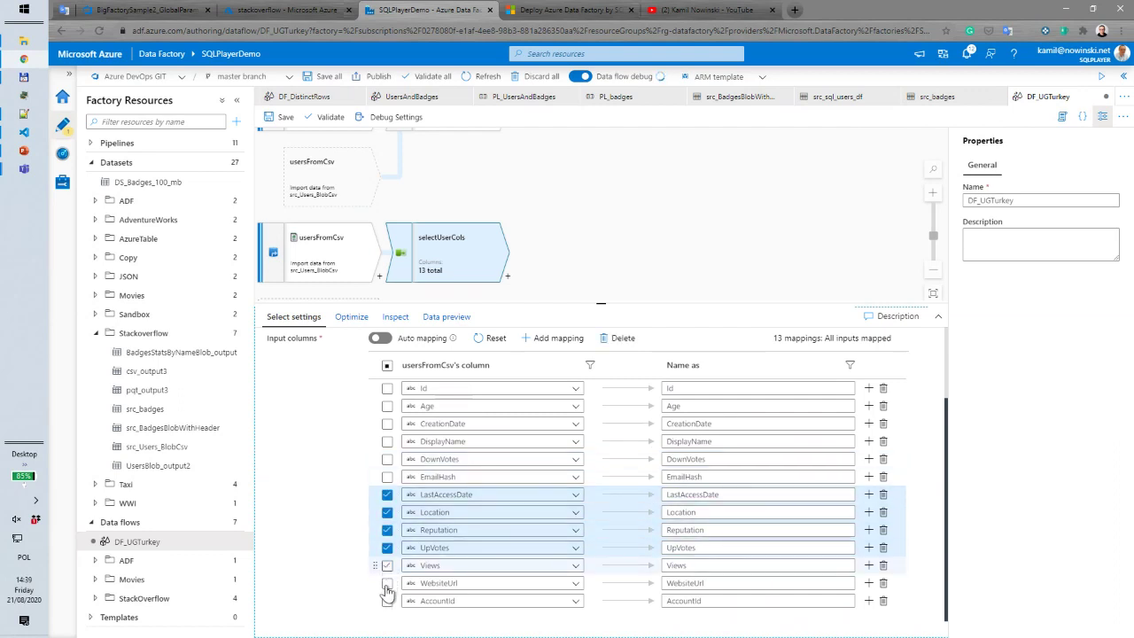
click(387, 583)
click(387, 600)
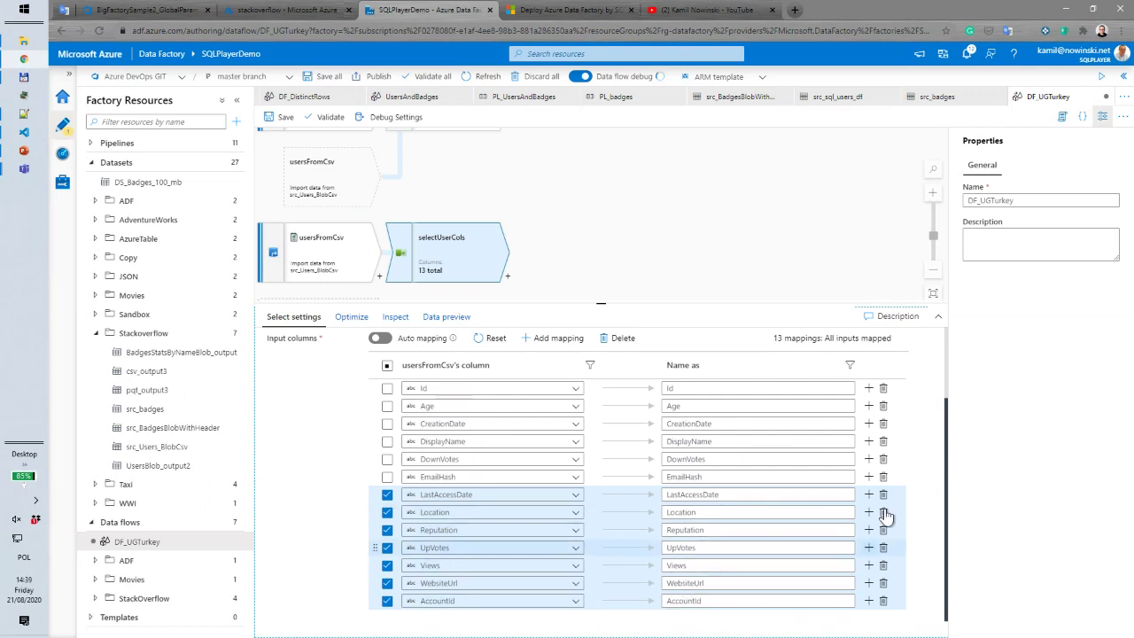
click(619, 339)
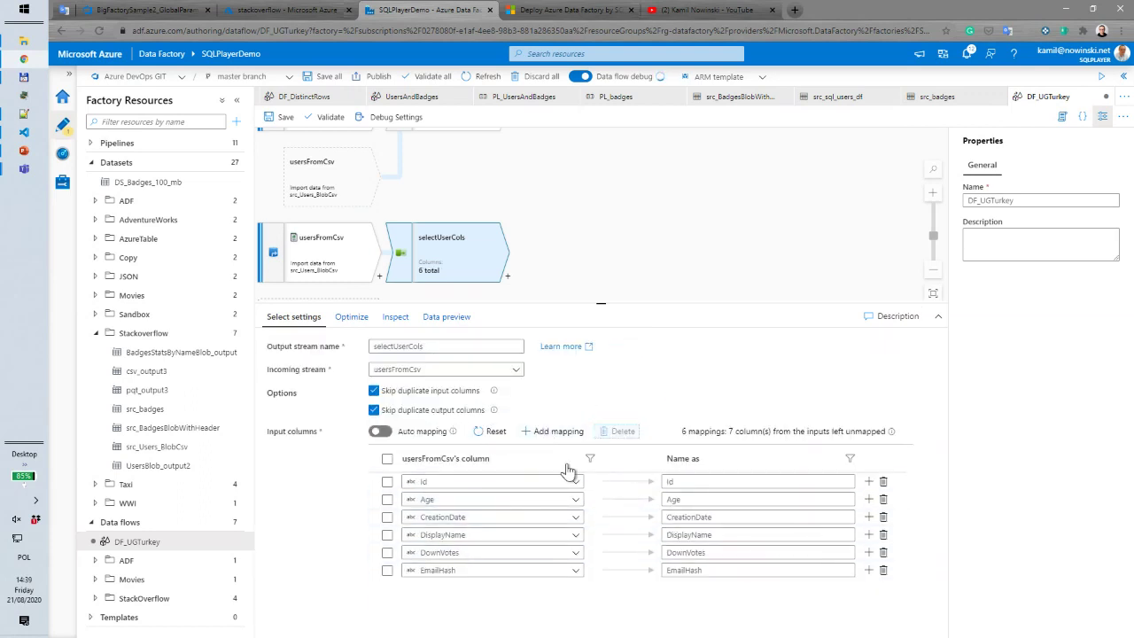
click(350, 321)
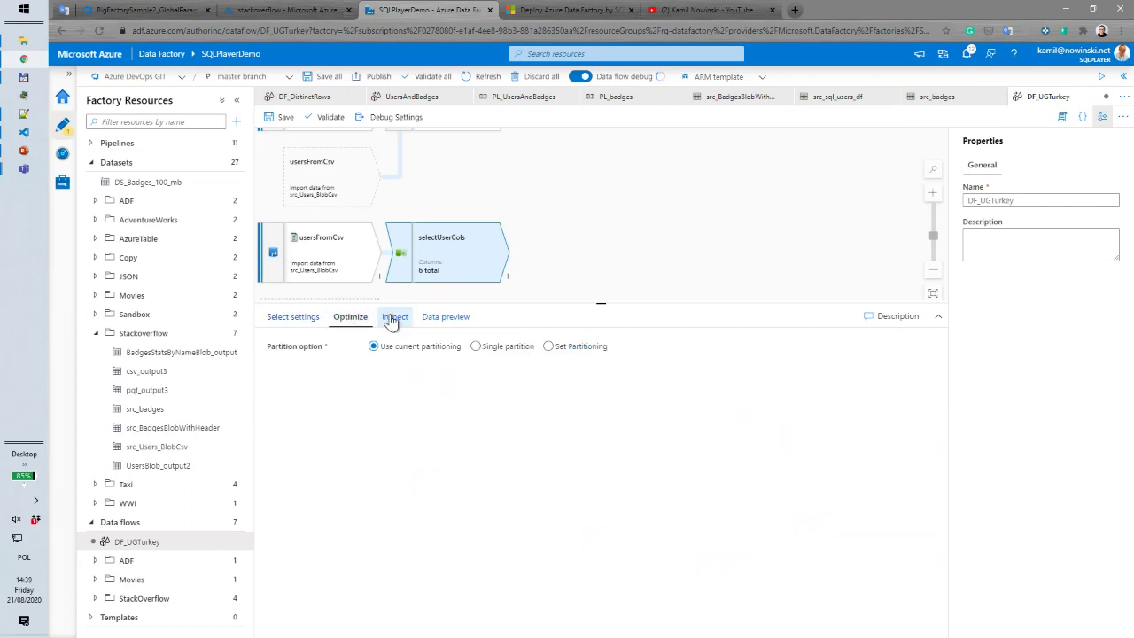
click(393, 319)
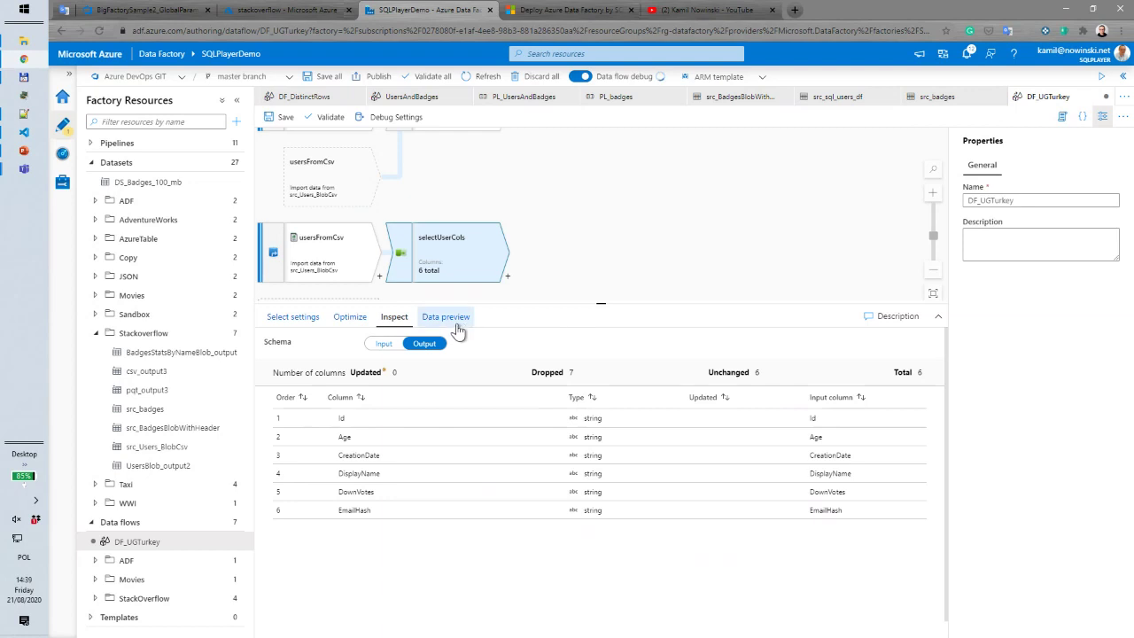
Change the right stream of the JoinByUserId join to selectUserCols and check the join condition
scroll(605, 251, up, 3)
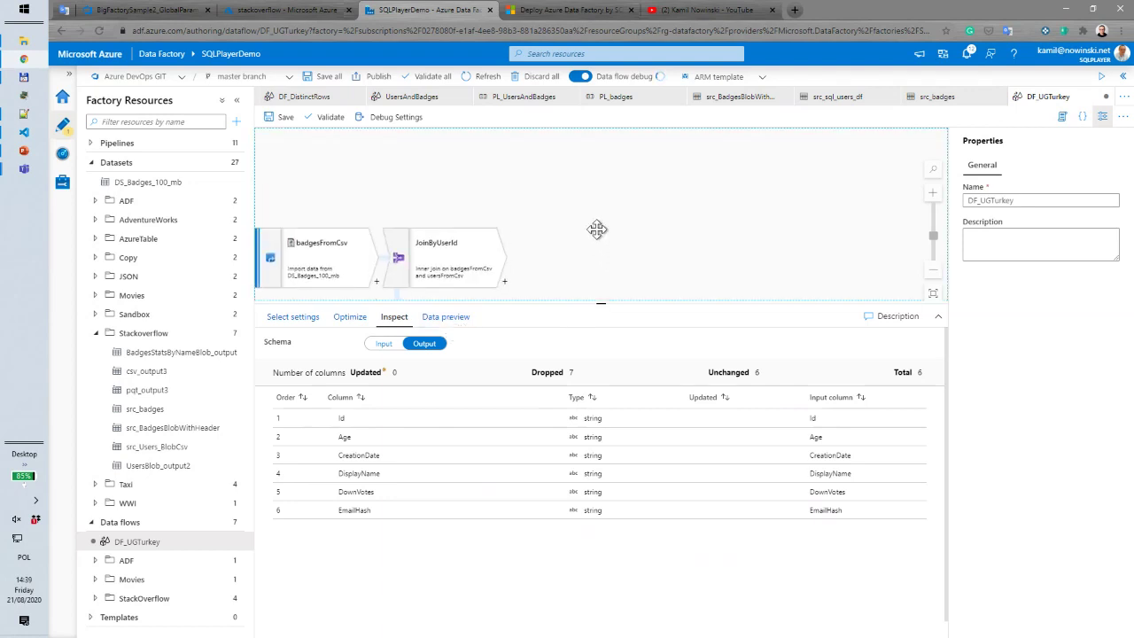
mouse_move(597, 244)
mouse_down()
mouse_move(613, 181)
mouse_move(592, 223)
mouse_up()
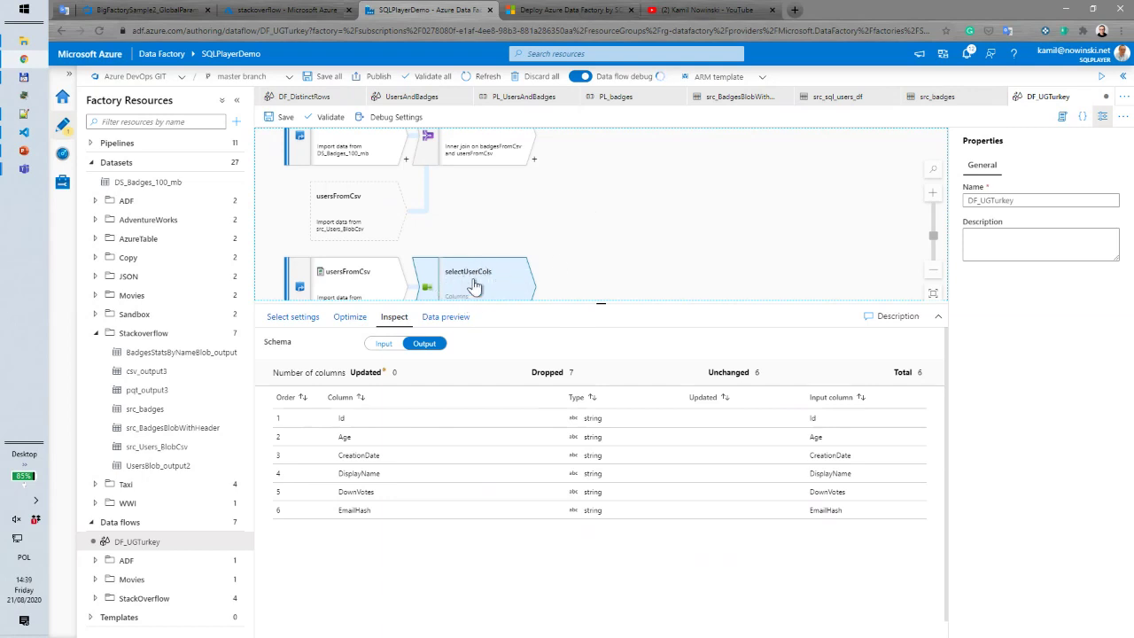
drag(527, 190, 537, 209)
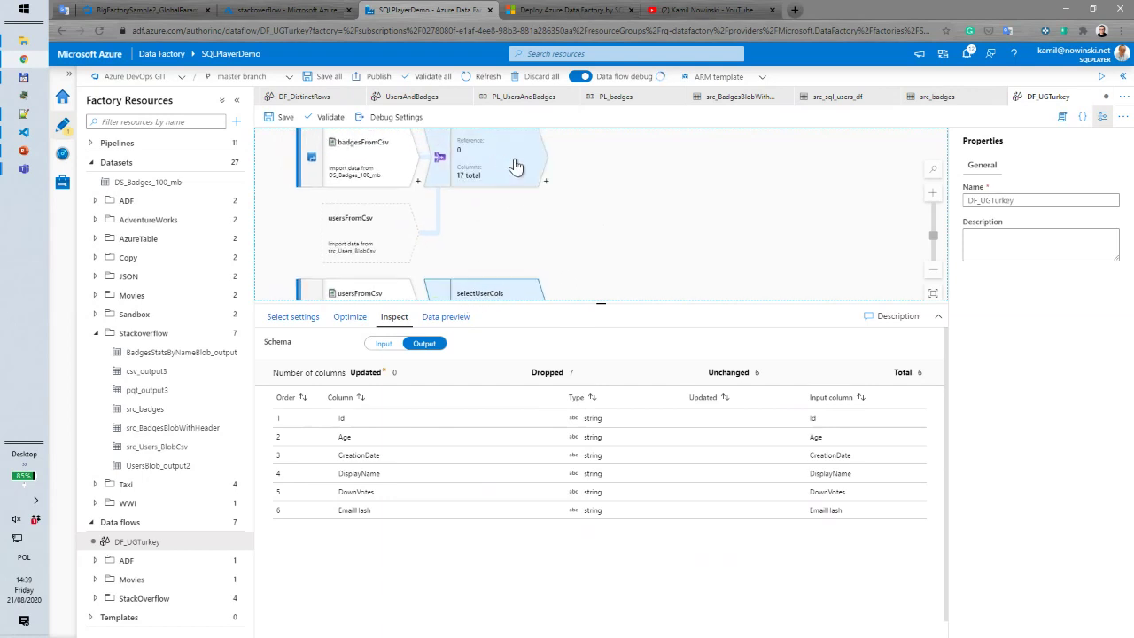
click(515, 168)
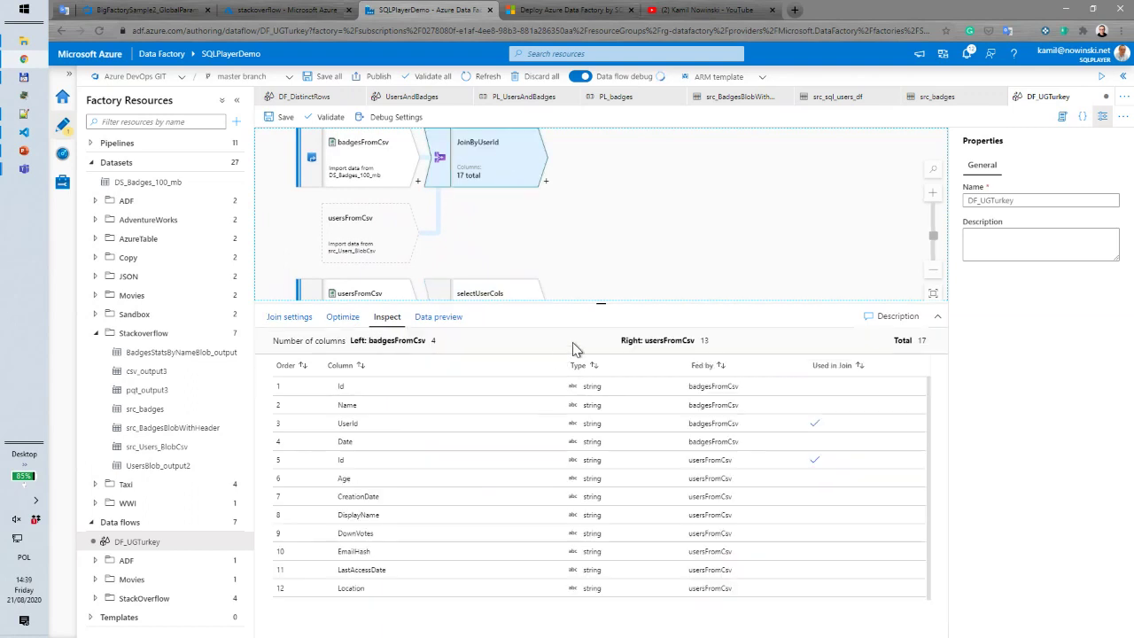
click(345, 319)
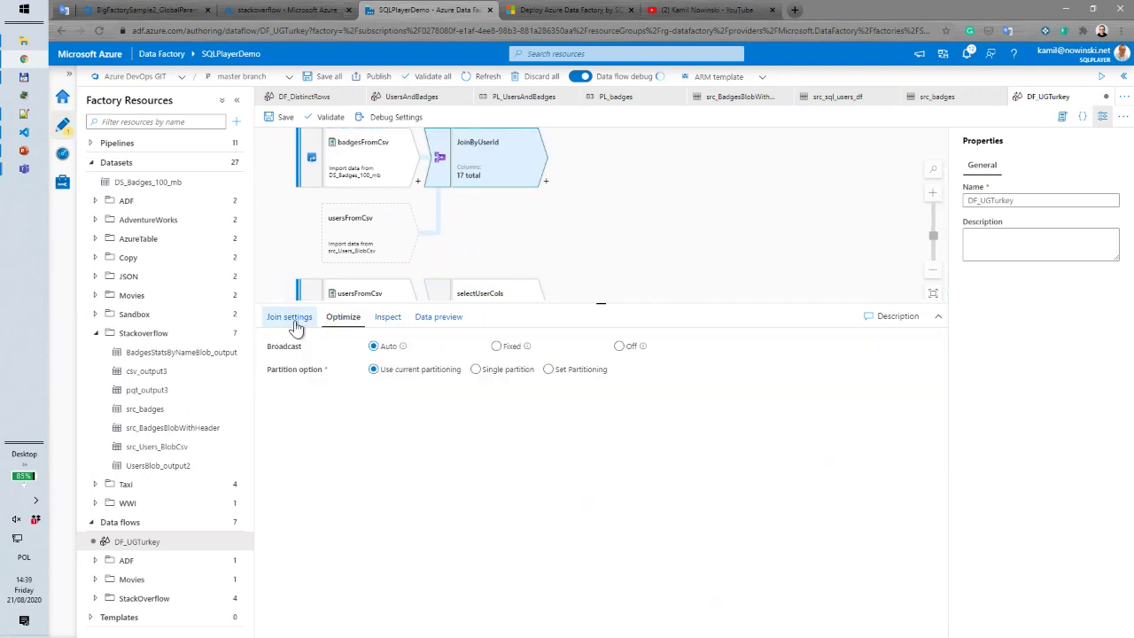
click(293, 317)
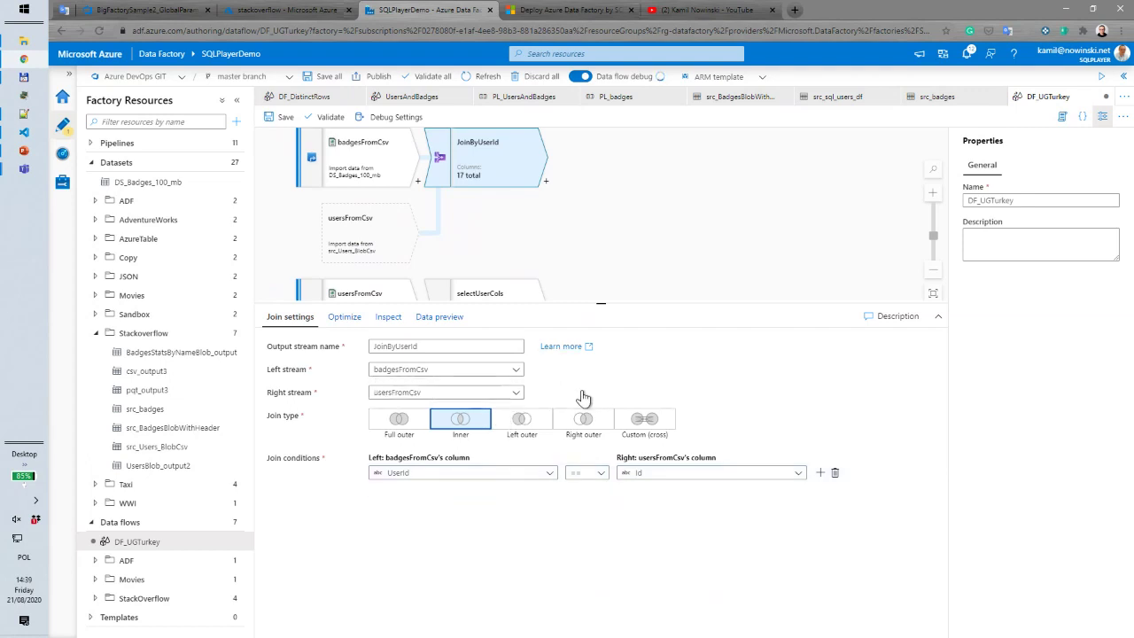
click(518, 398)
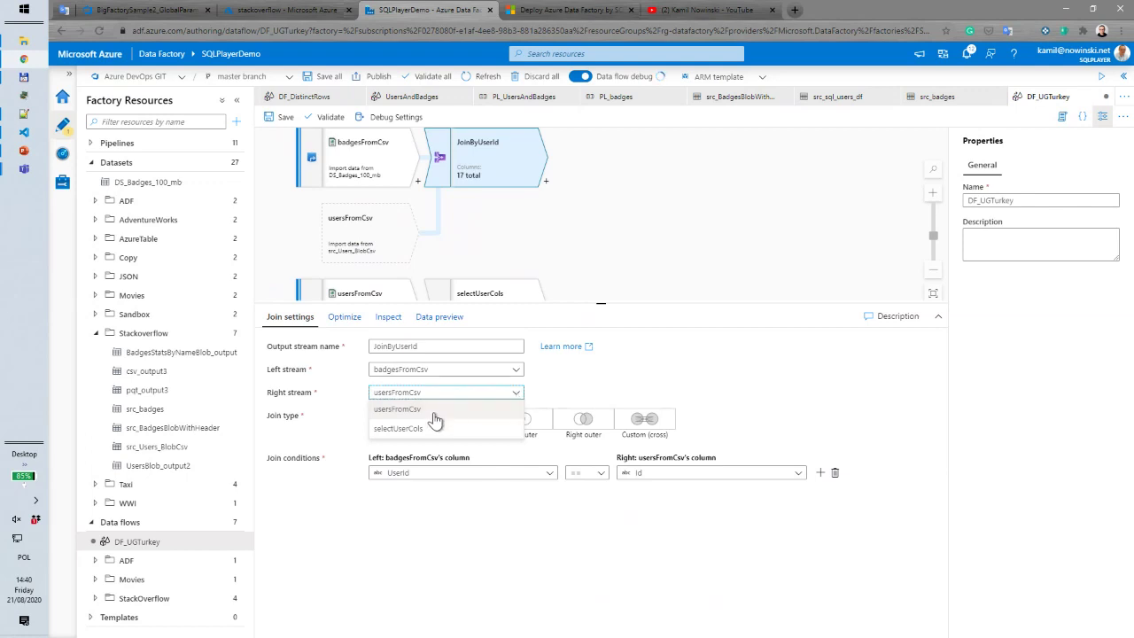
click(412, 431)
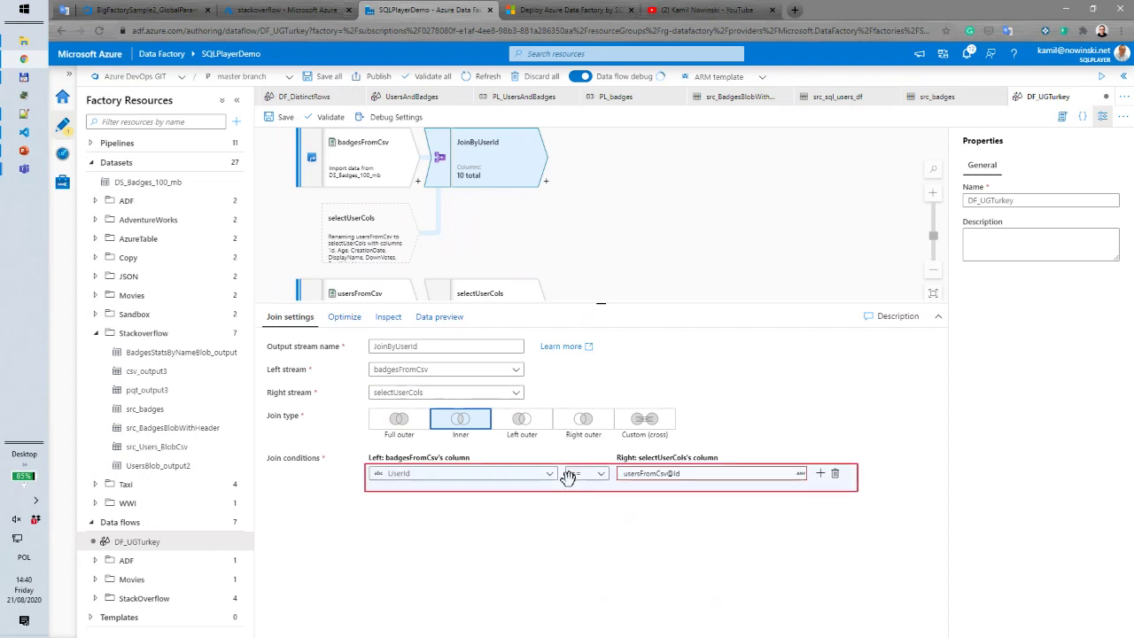
mouse_move(653, 486)
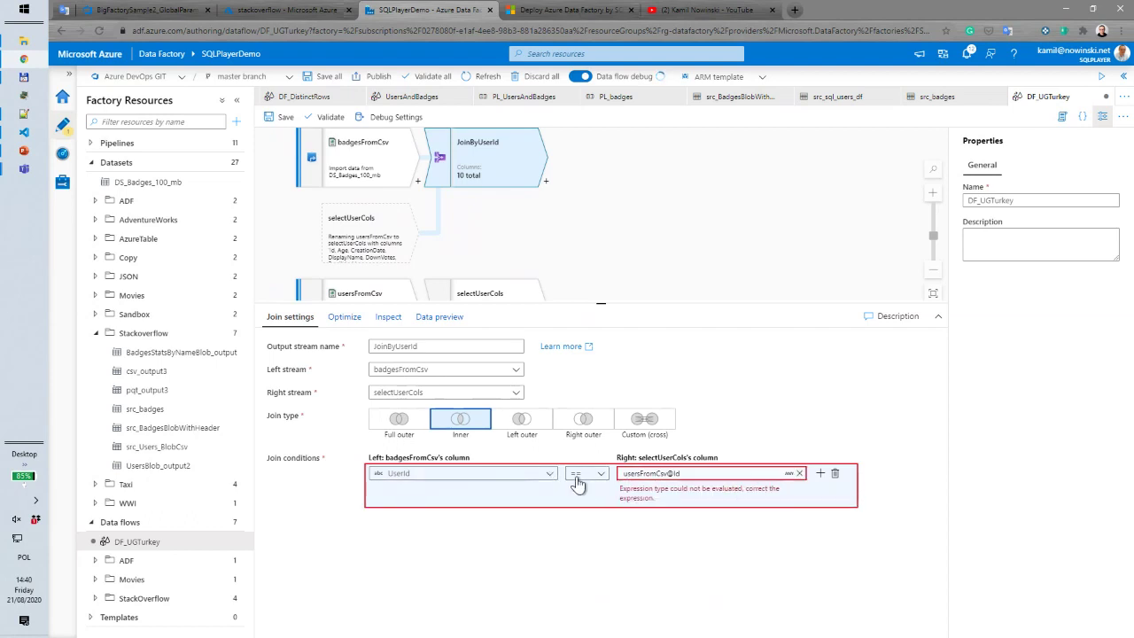
Set the JoinByUserId condition to match badgesFromCsv's UserId with selectUserCols's Id
click(551, 475)
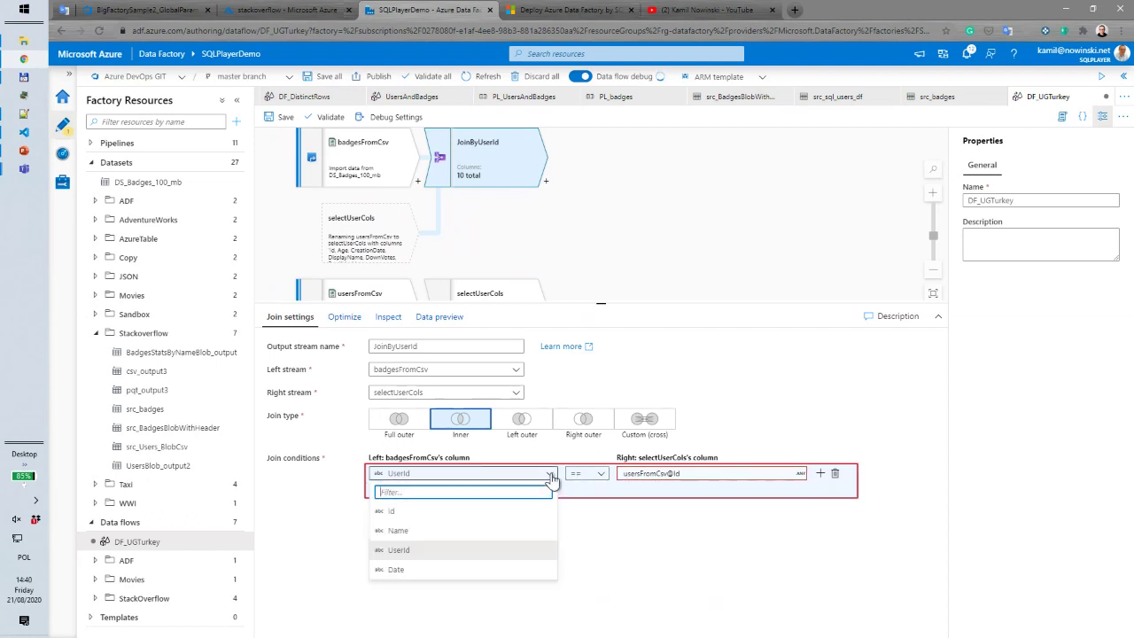
click(550, 475)
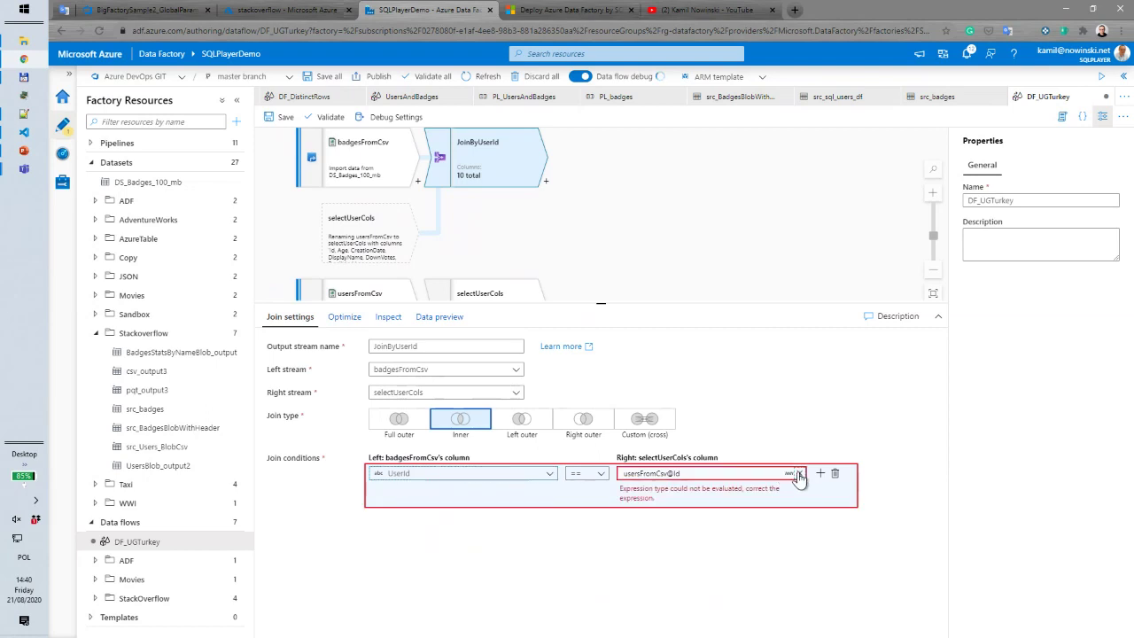
click(798, 475)
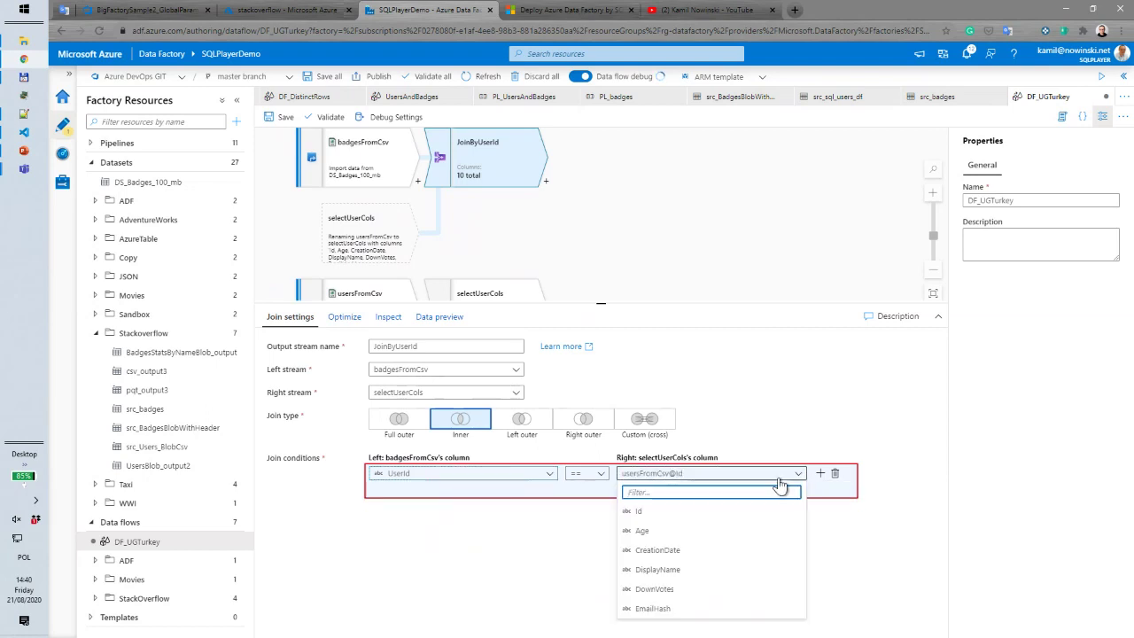
click(666, 512)
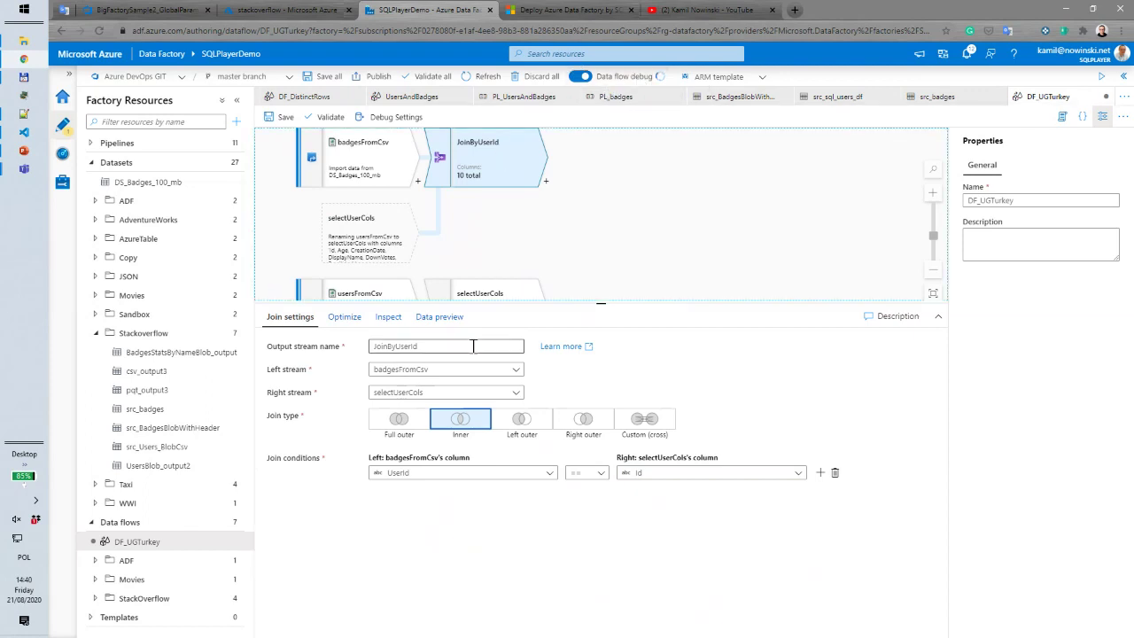
Refresh the JoinByUserId data preview and check the join's column list while the data loads
click(436, 318)
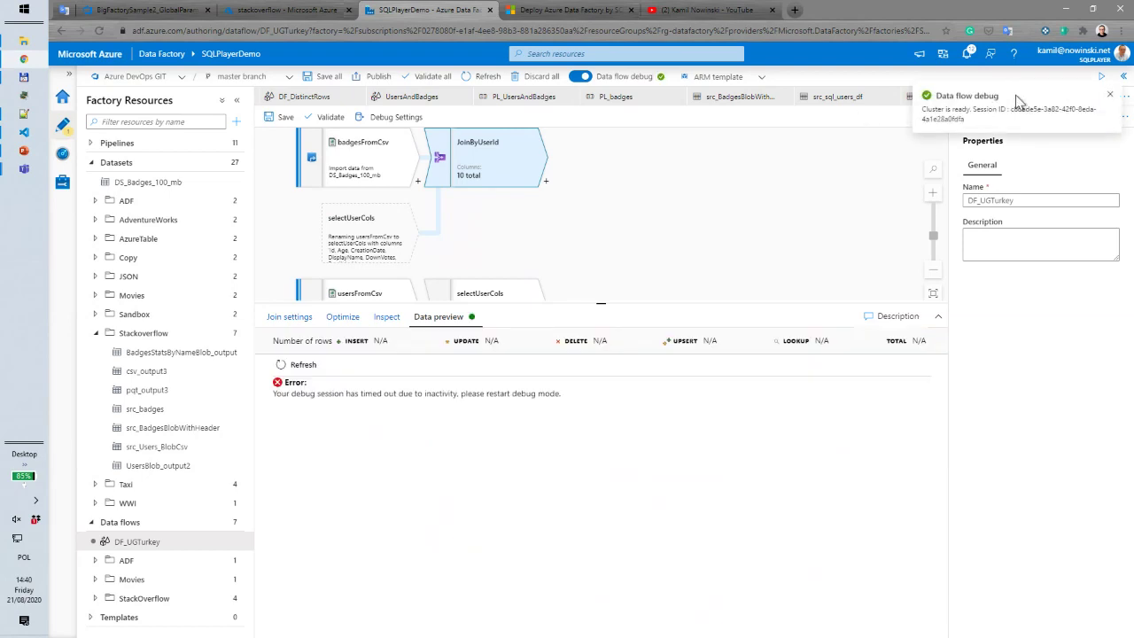
click(295, 367)
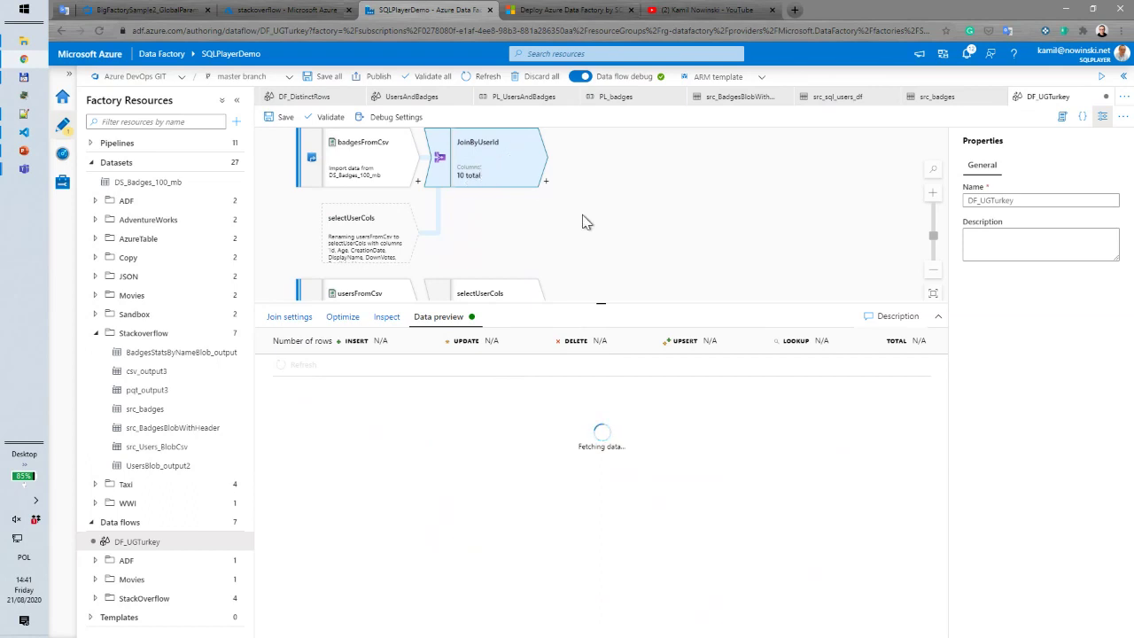
click(387, 319)
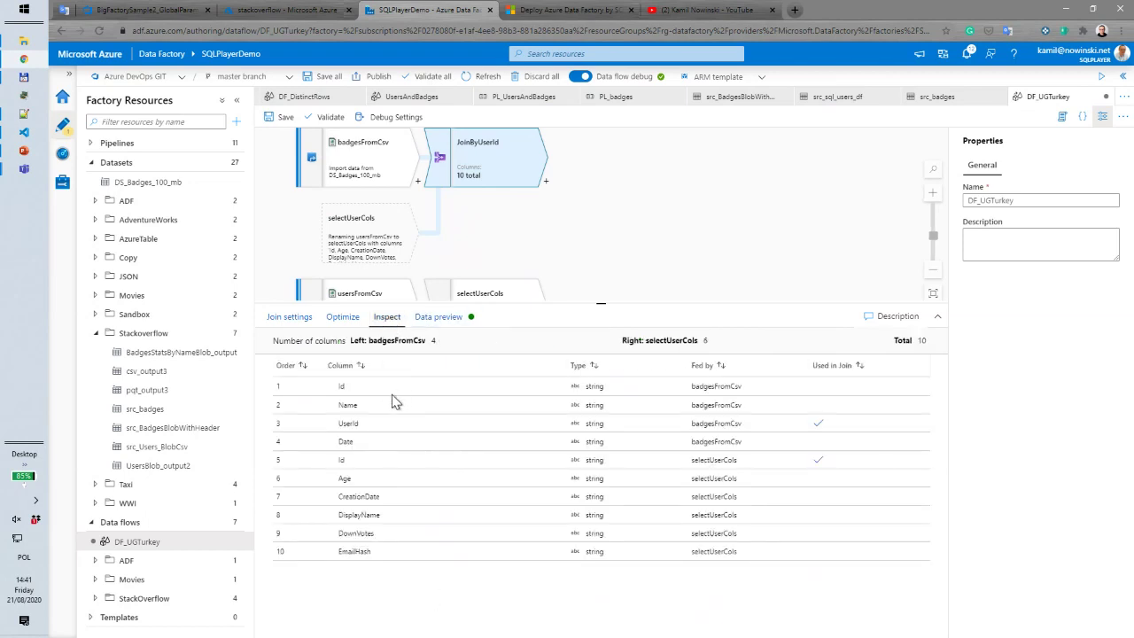
click(443, 319)
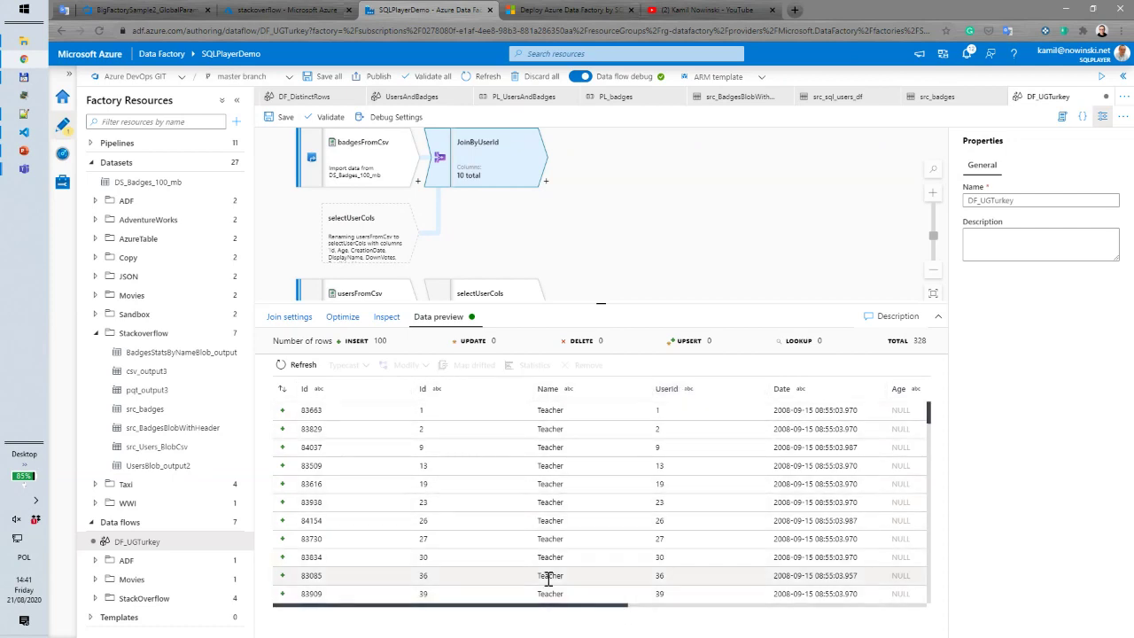
Examine the previewed JoinByUserId rows across all badge and user columns, along with the row counts
drag(501, 606, 815, 611)
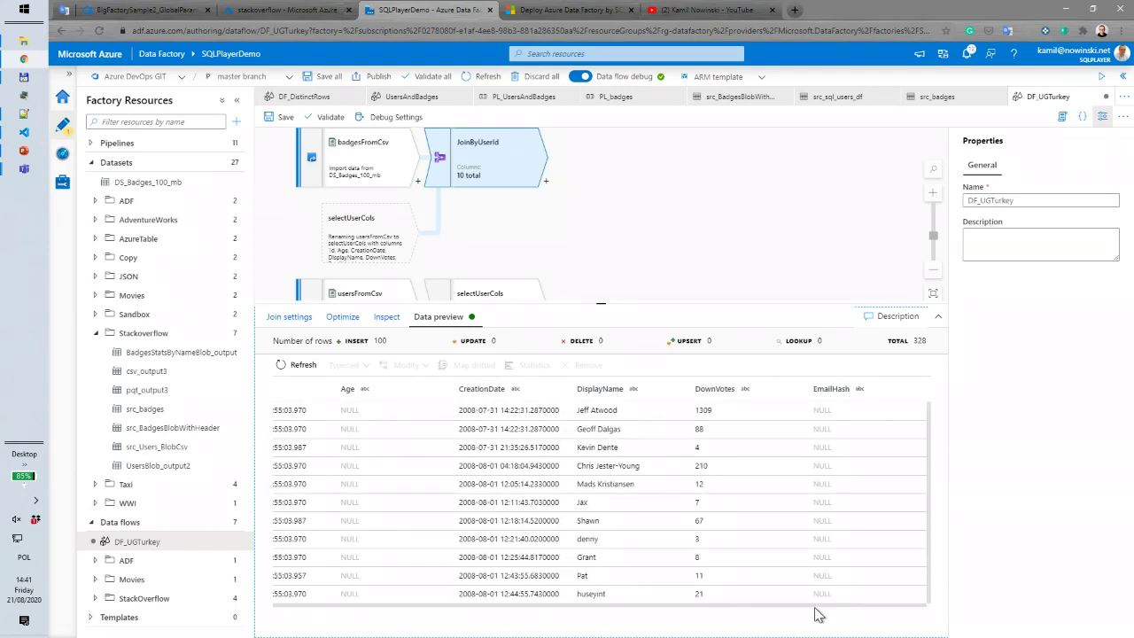
drag(717, 605, 458, 620)
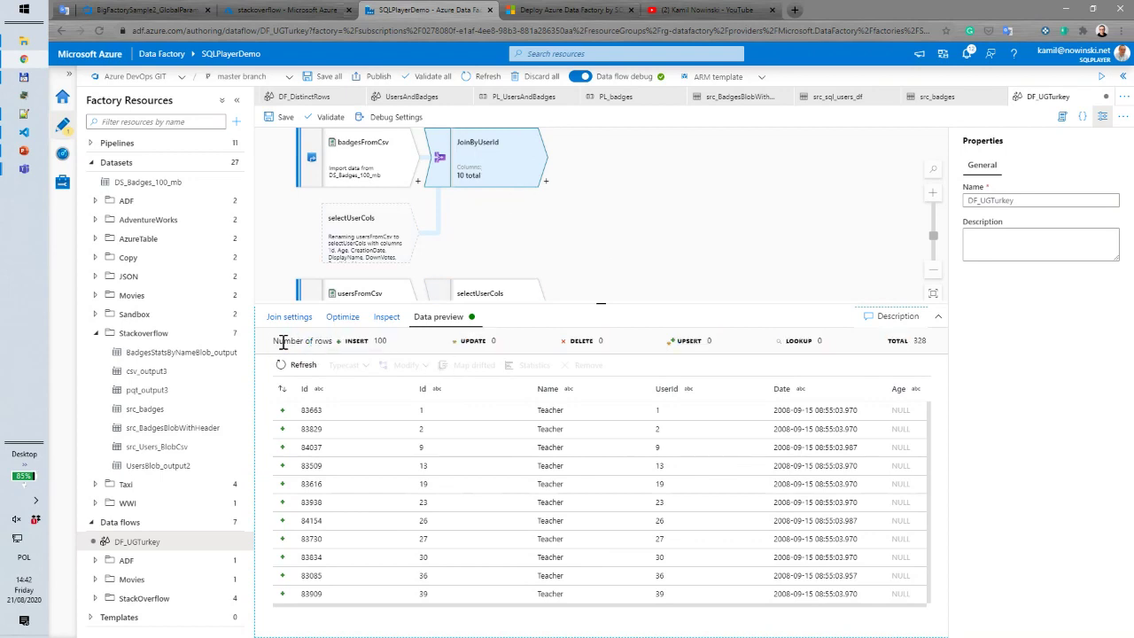
drag(283, 343, 303, 343)
click(916, 342)
mouse_move(929, 415)
mouse_down()
mouse_move(911, 599)
mouse_move(921, 409)
mouse_up()
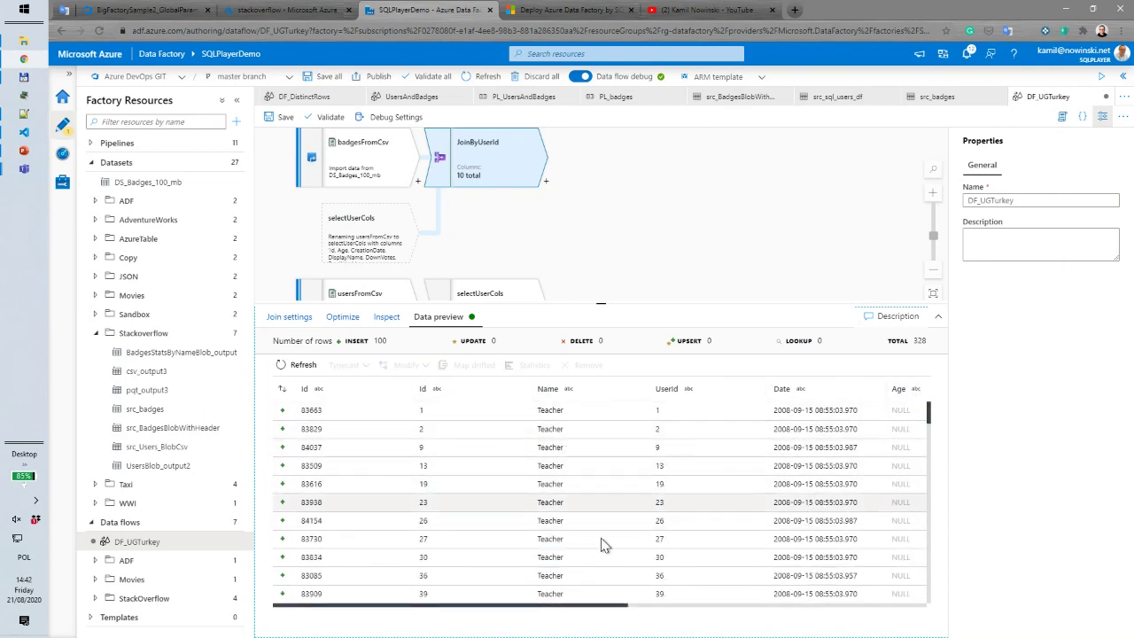
drag(521, 612, 434, 609)
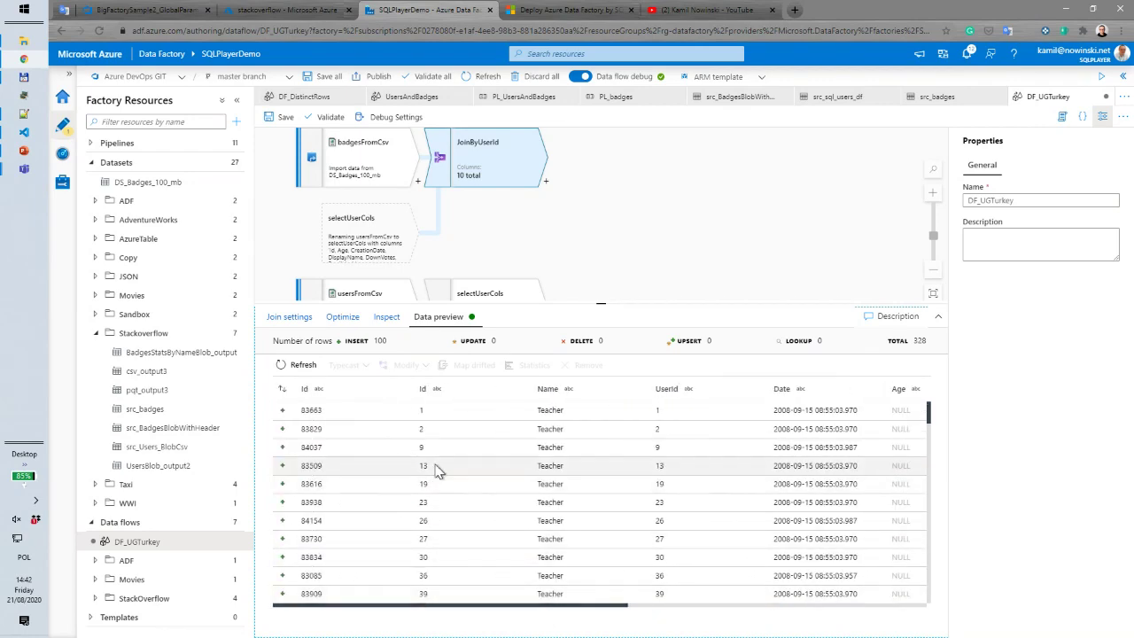
Show the statistics for the first Id column in the join preview and hide the data flow's properties pane
click(361, 393)
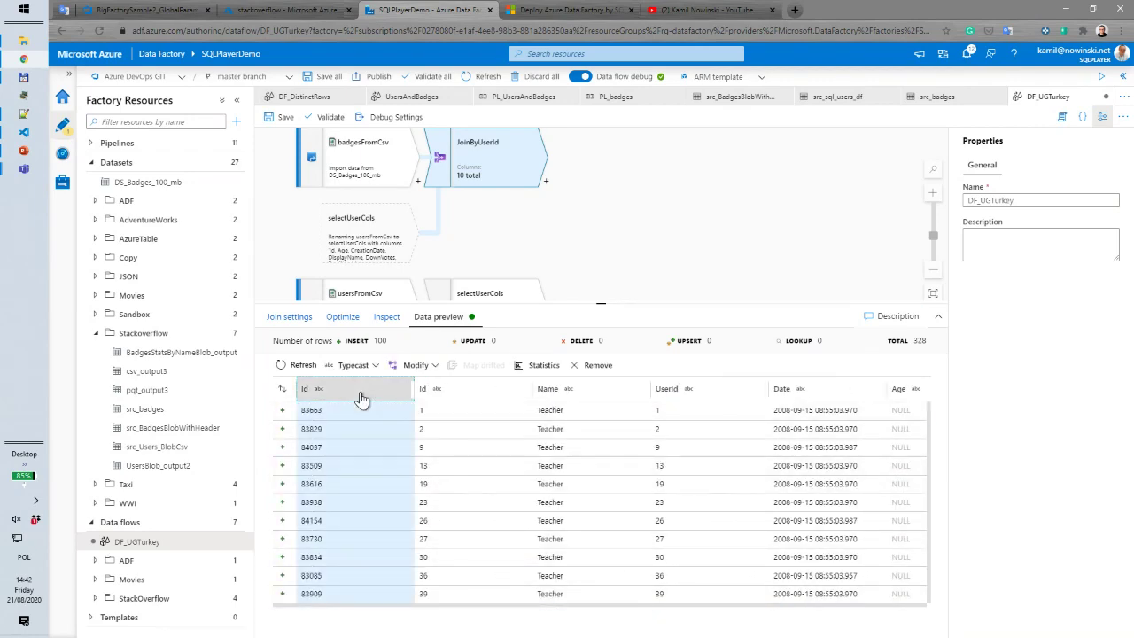
click(541, 369)
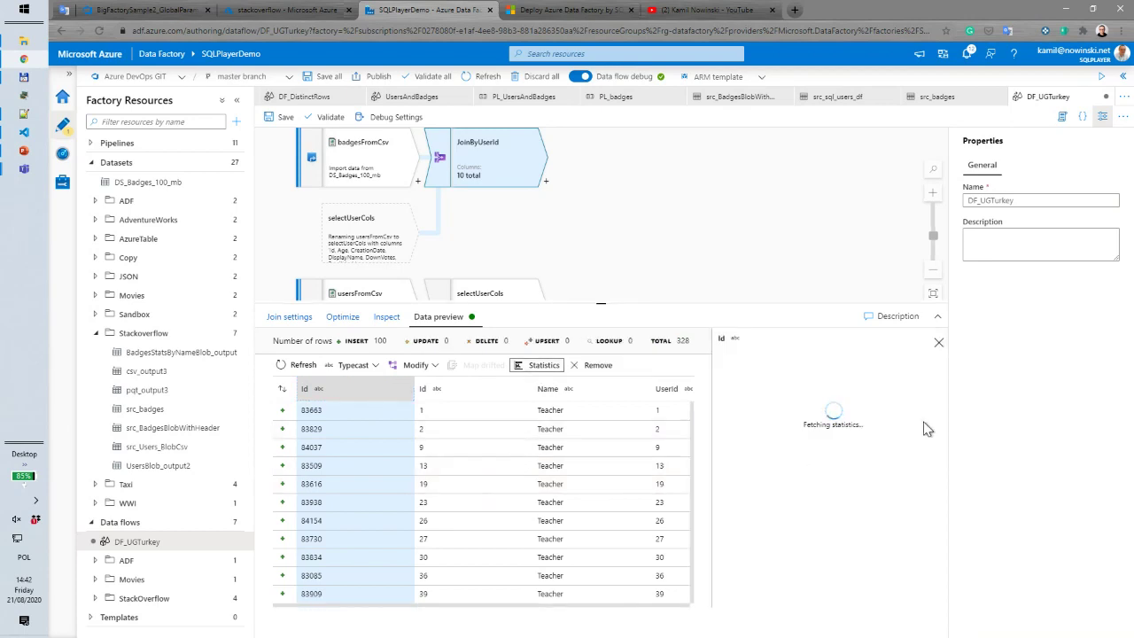
click(1103, 117)
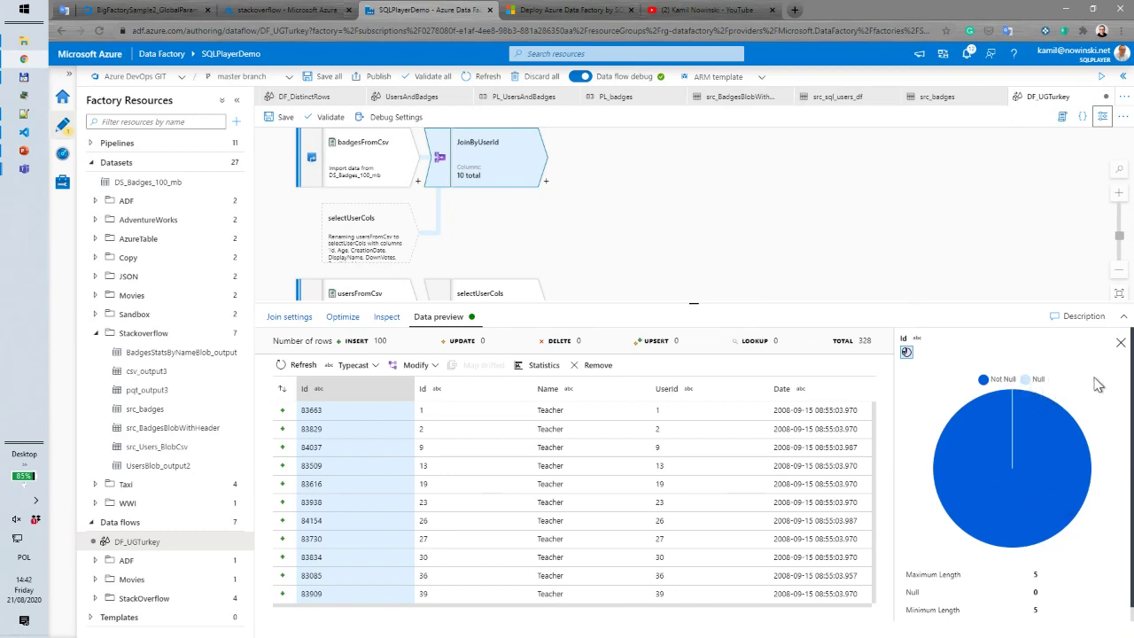
scroll(1093, 386, down, 1)
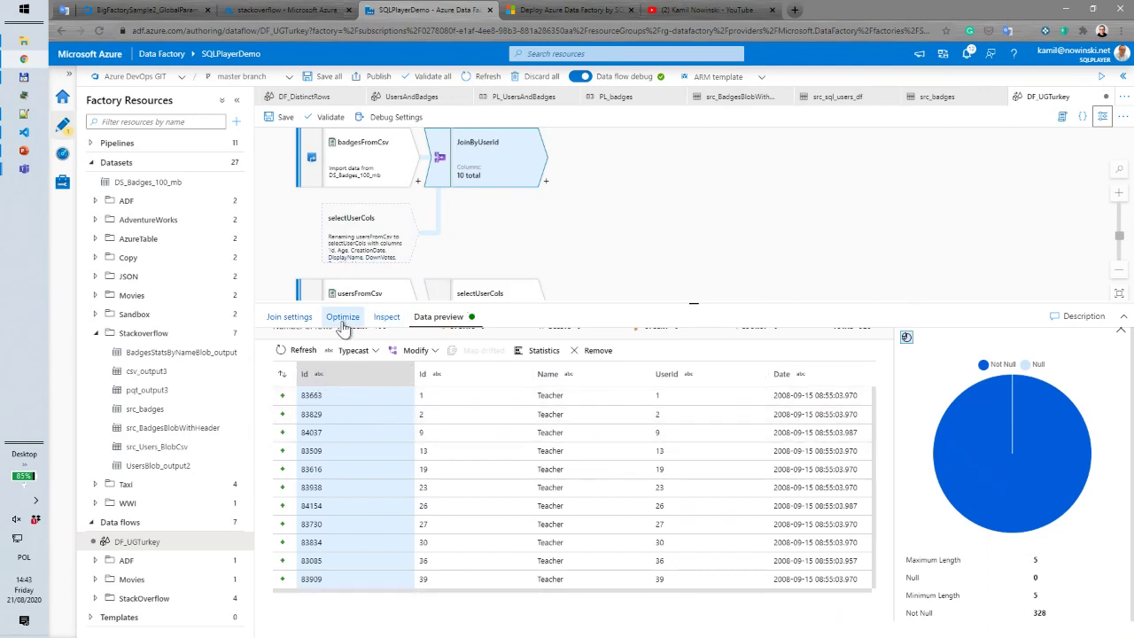
Review JoinByUserId's join settings, optimization options and the columns fed by each stream
click(293, 317)
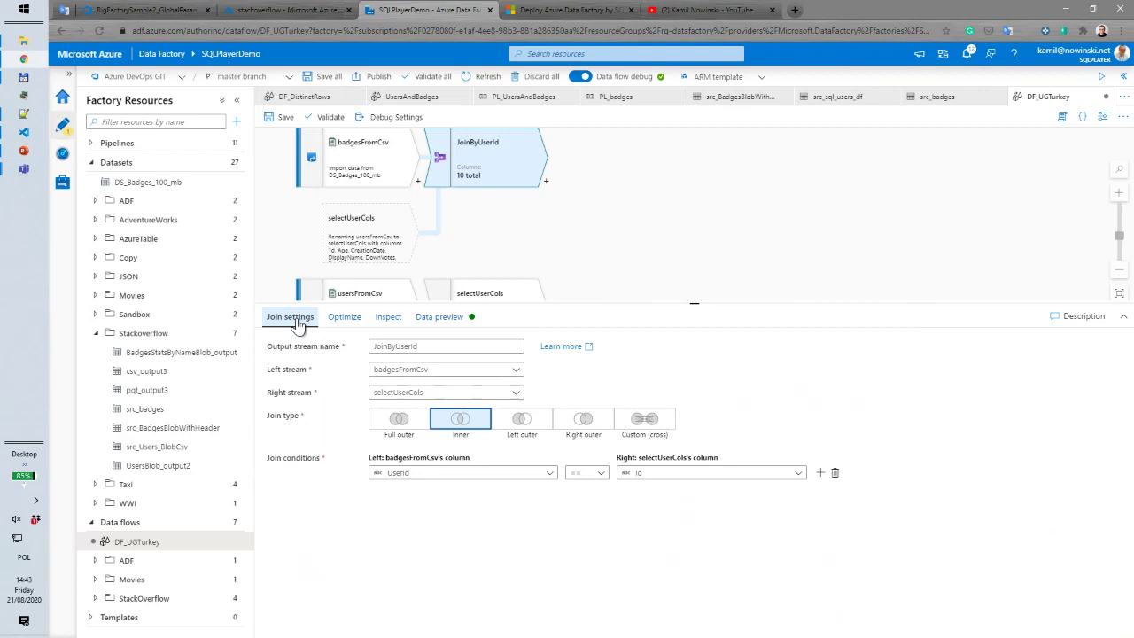
click(342, 318)
click(387, 321)
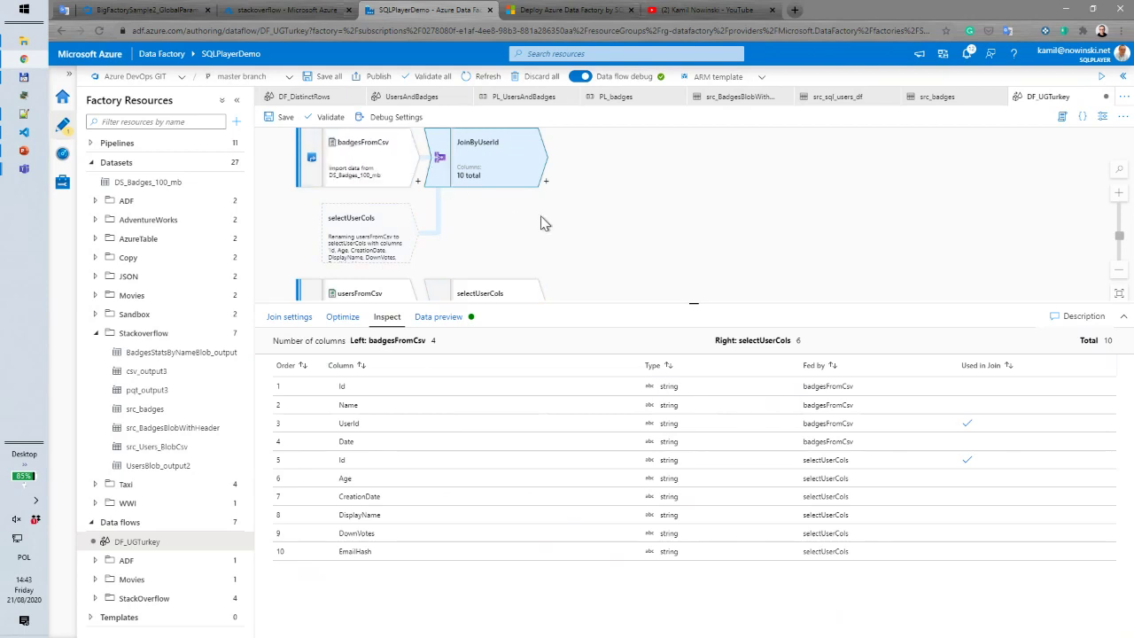
scroll(544, 222, down, 1)
scroll(624, 202, up, 1)
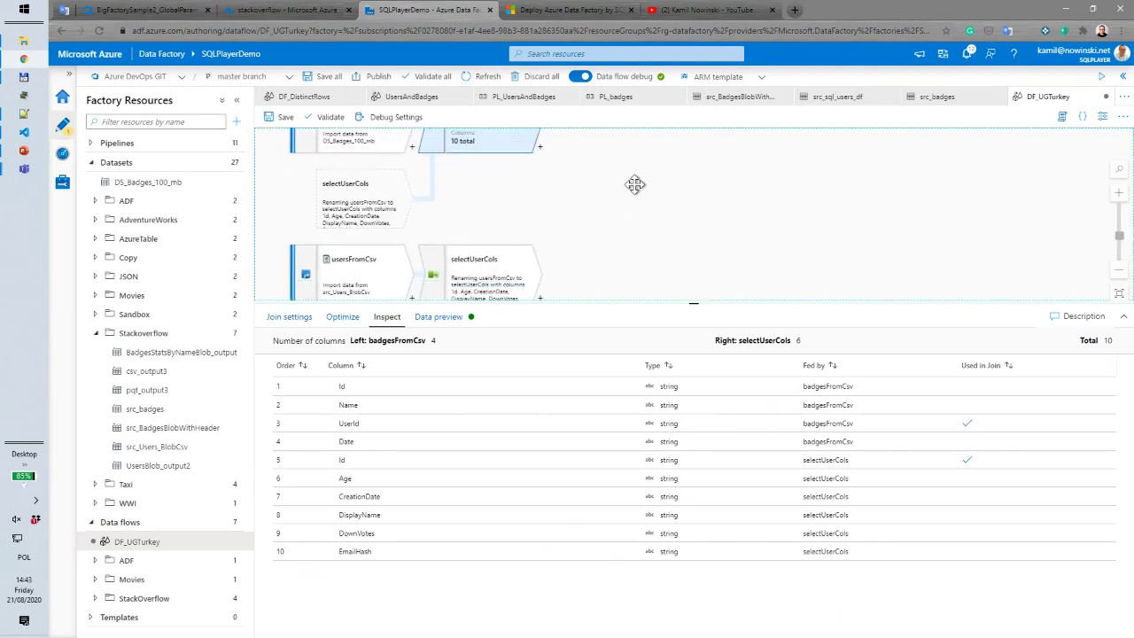
scroll(531, 230, up, 1)
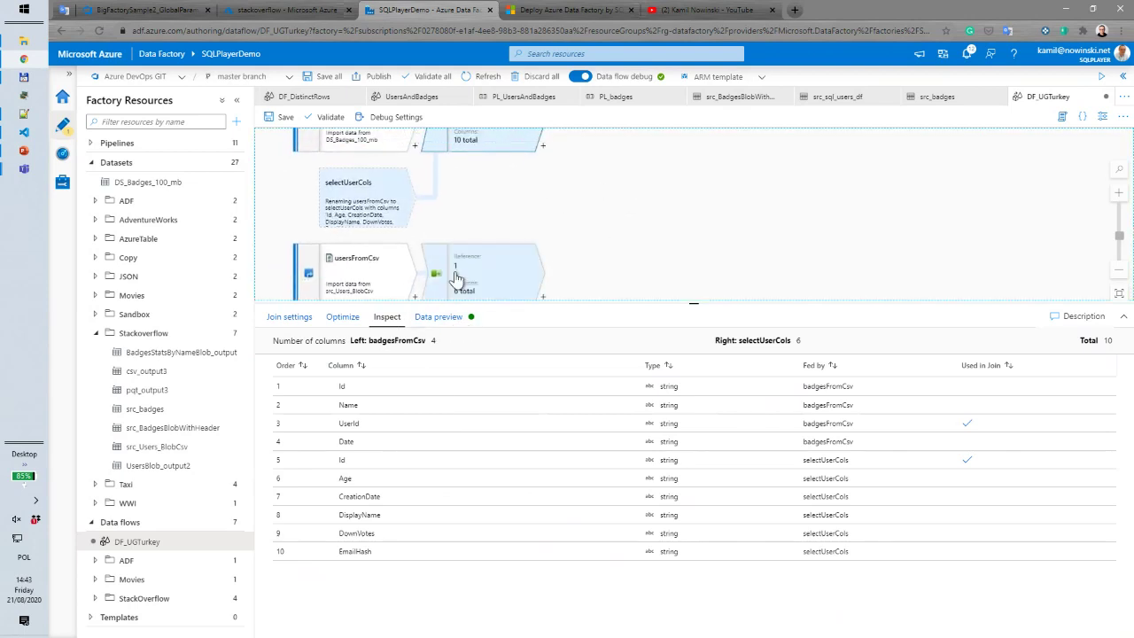
Review selectUserCols's output schema, optimization options, data preview and column mappings
click(501, 264)
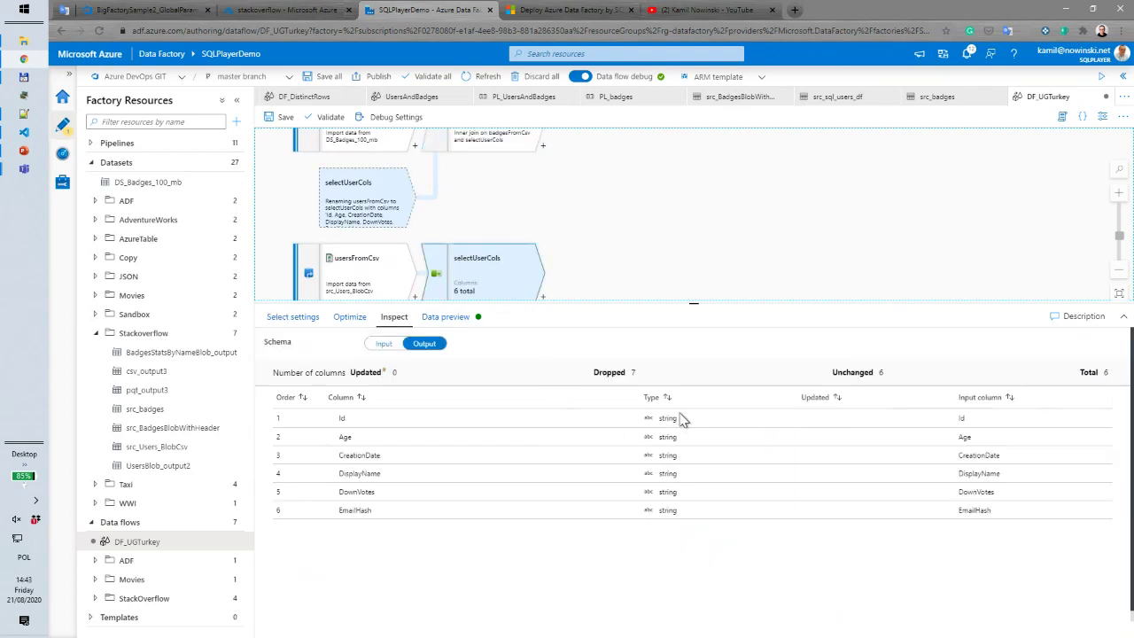
click(351, 317)
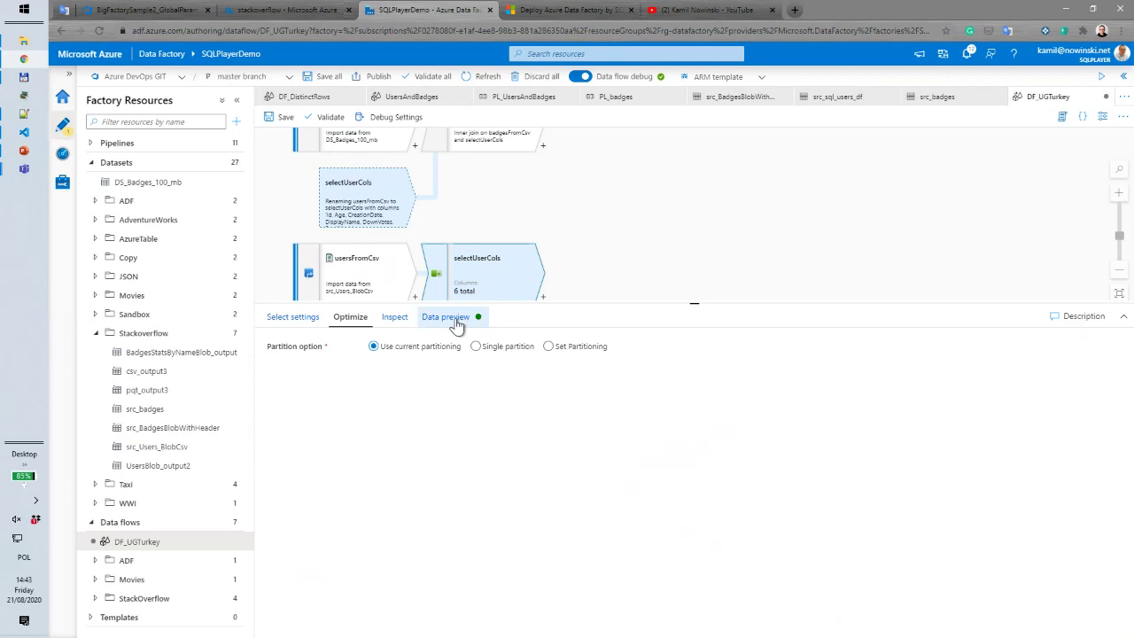
click(454, 319)
click(384, 324)
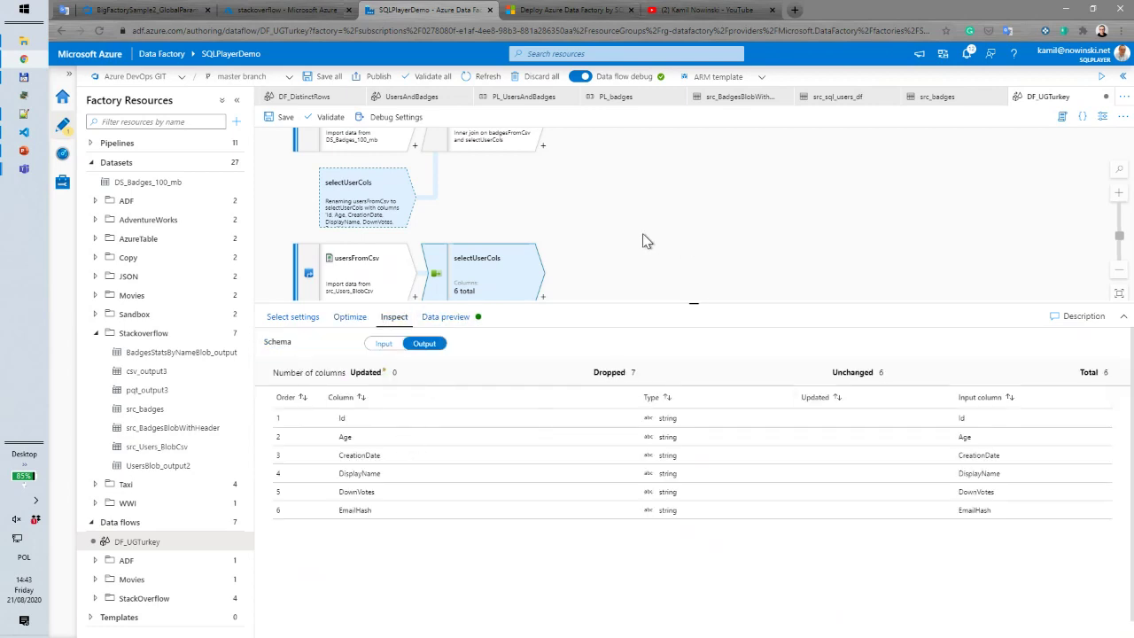
click(294, 317)
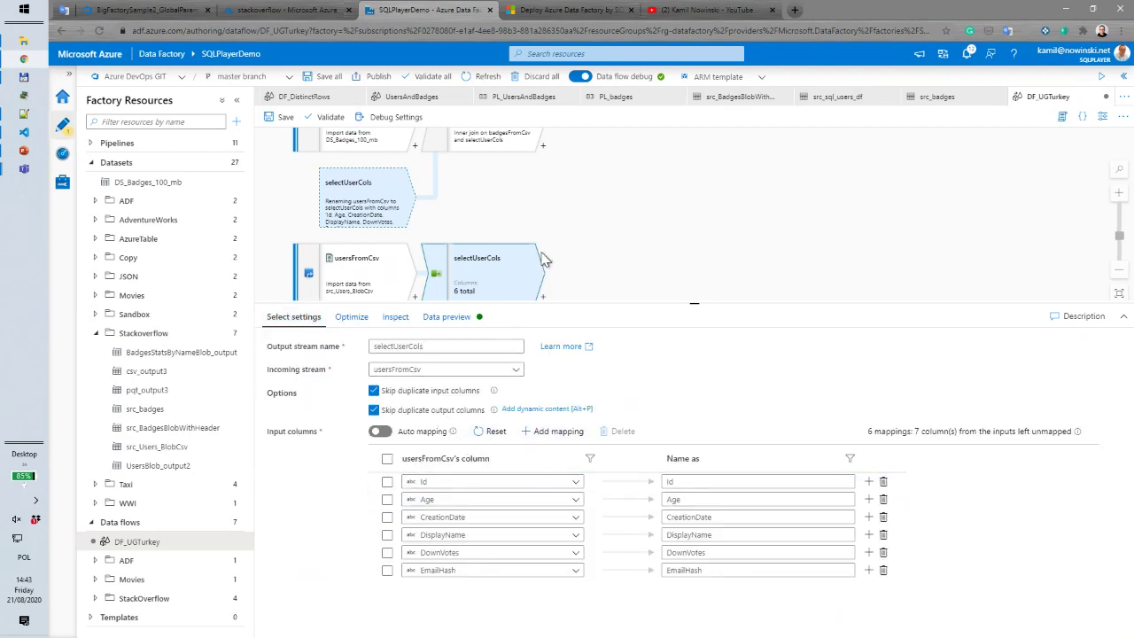
Browse the transformation types available after JoinByUserId and close the list without adding one
scroll(594, 244, up, 3)
click(518, 188)
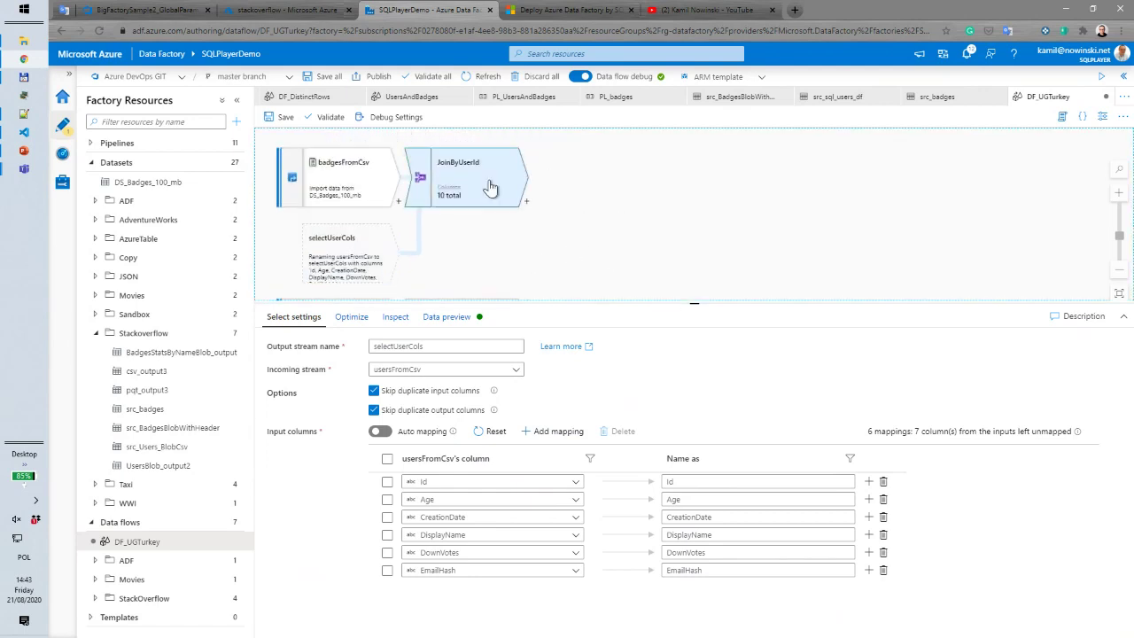
click(526, 203)
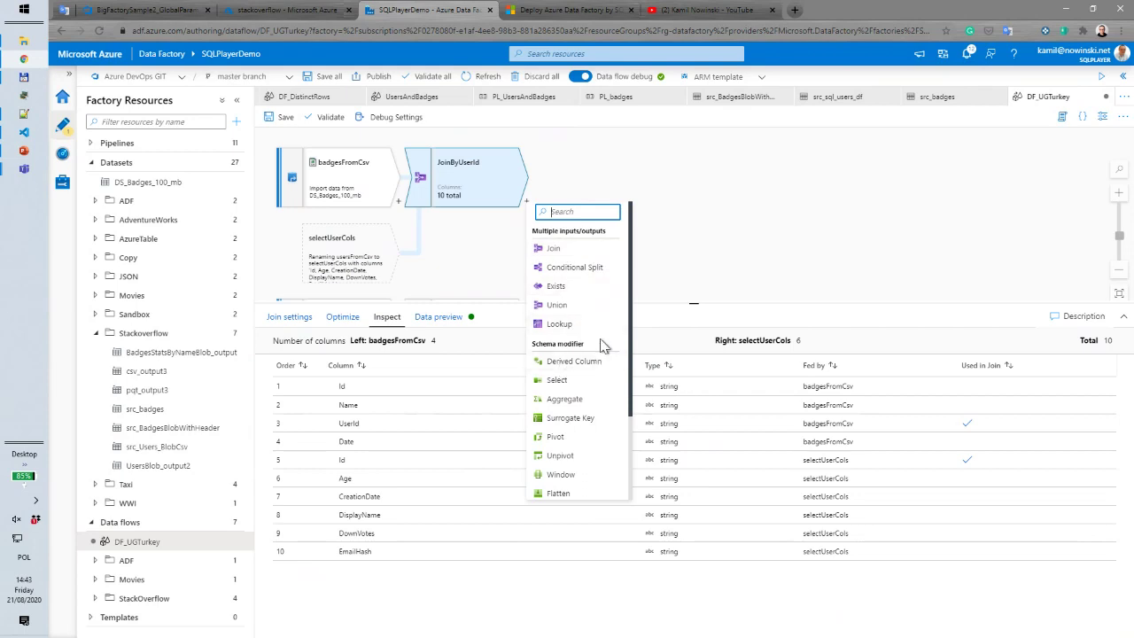
scroll(585, 294, down, 1)
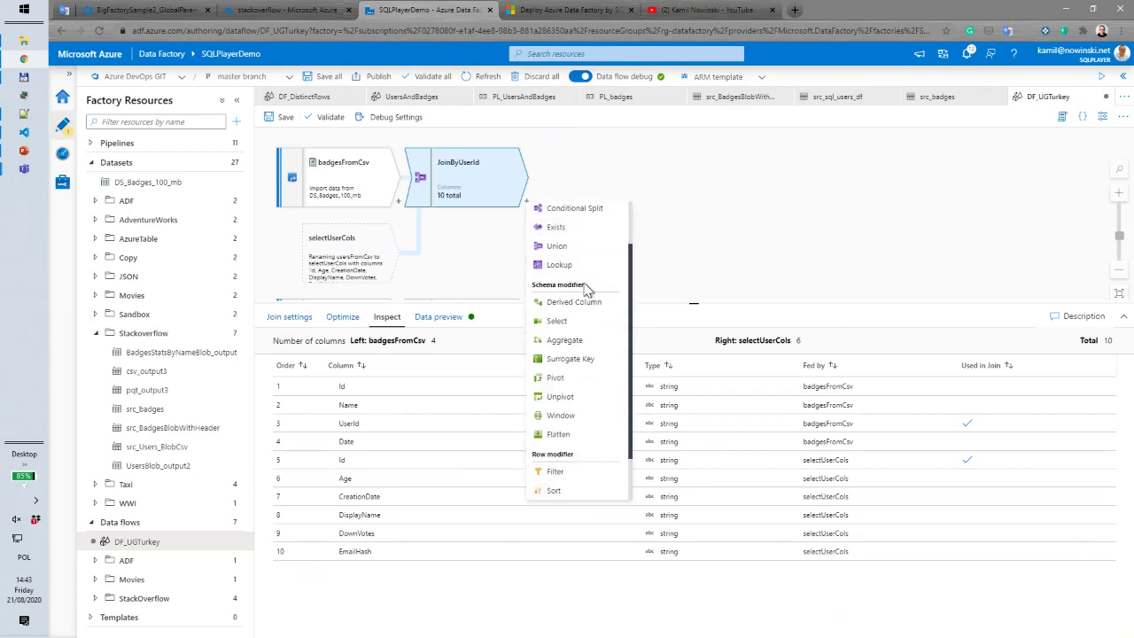
scroll(585, 290, down, 1)
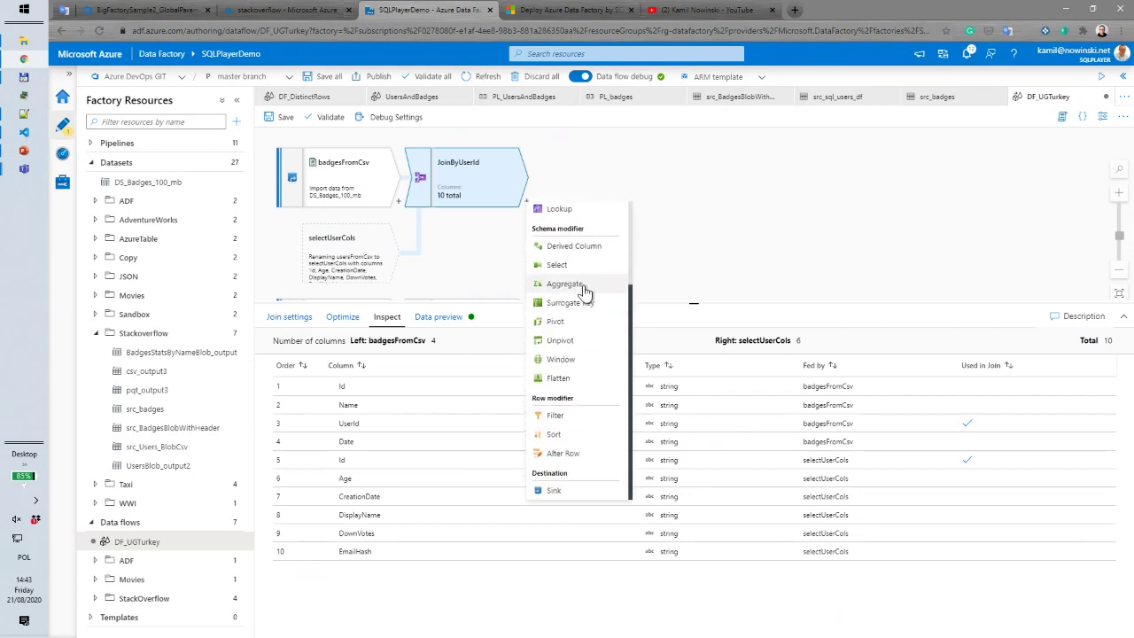
scroll(591, 348, up, 2)
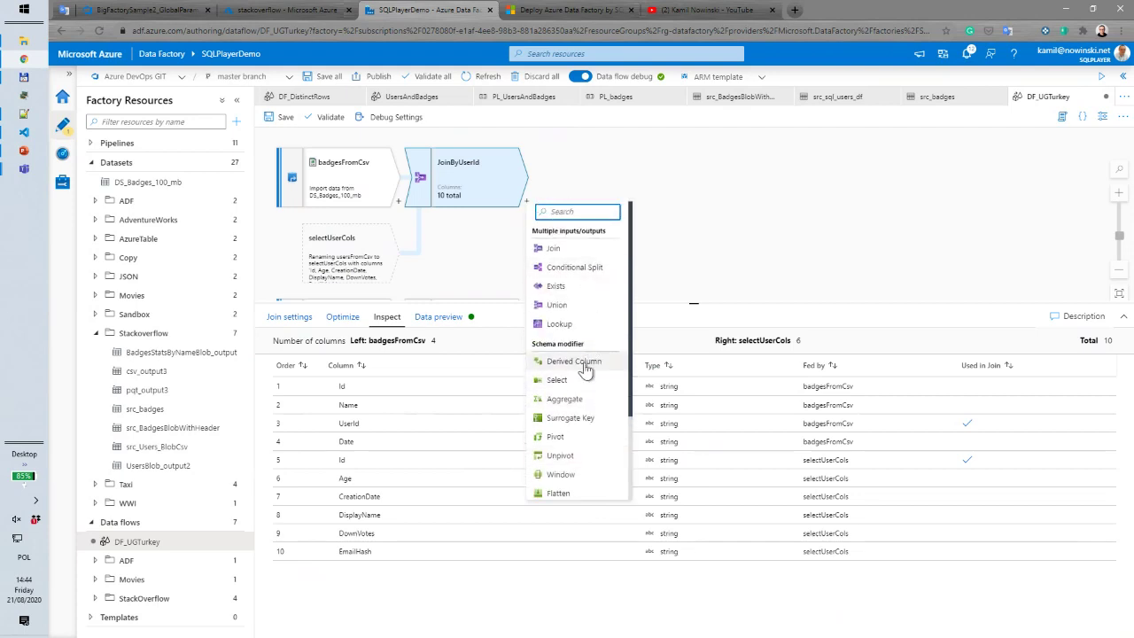
click(700, 206)
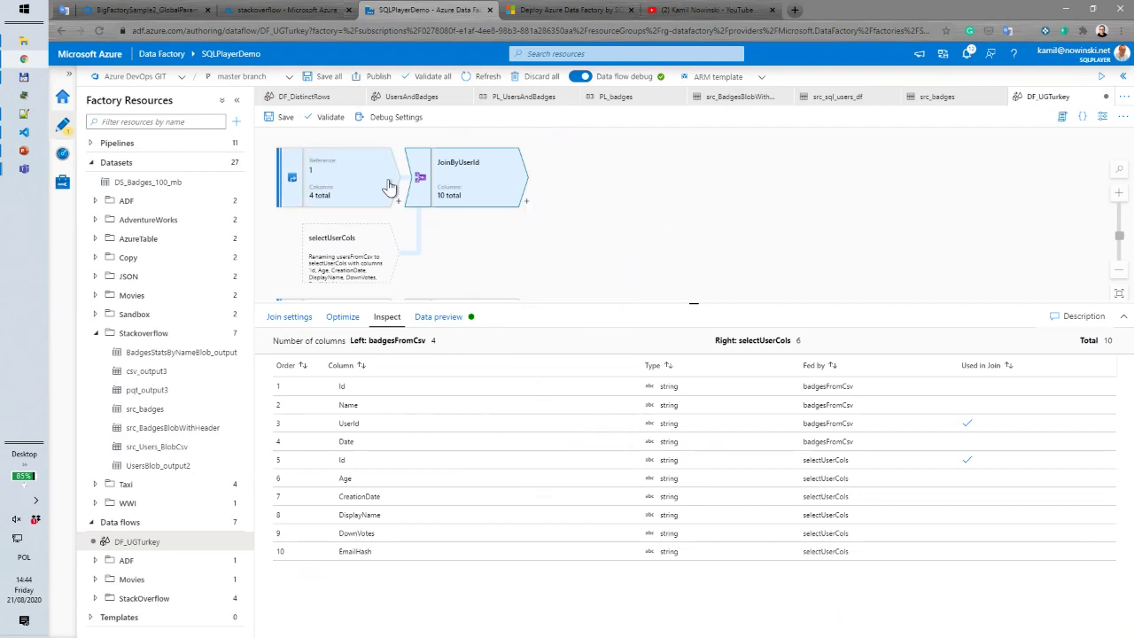
In the badgesFromCsv source projection, set the Id and UserId column types to integer
click(362, 193)
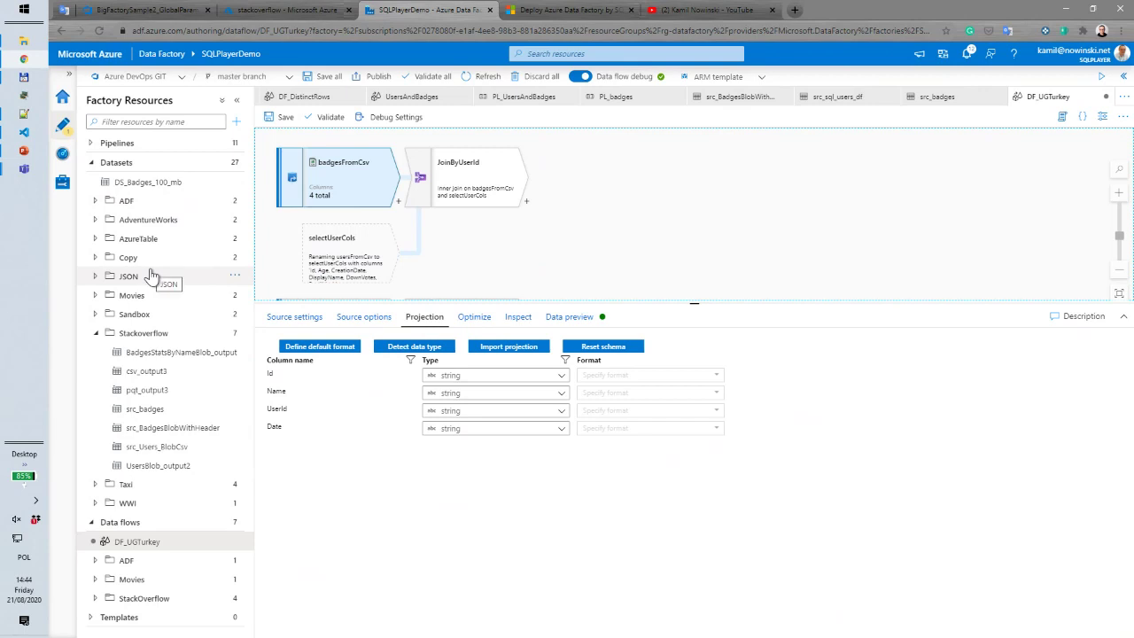
click(561, 378)
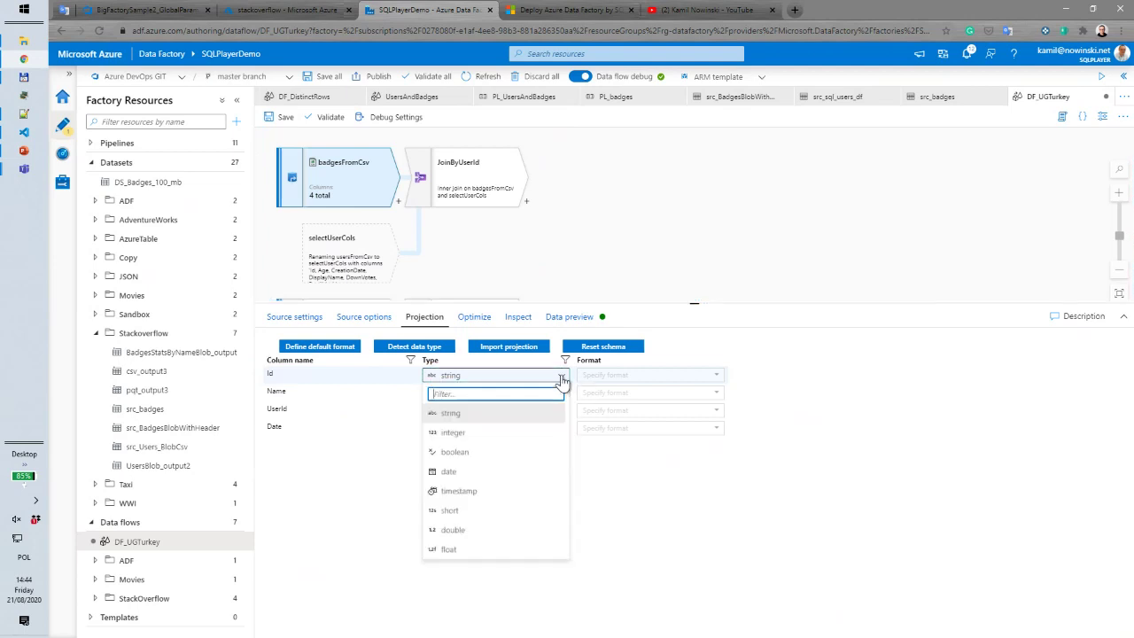
click(459, 434)
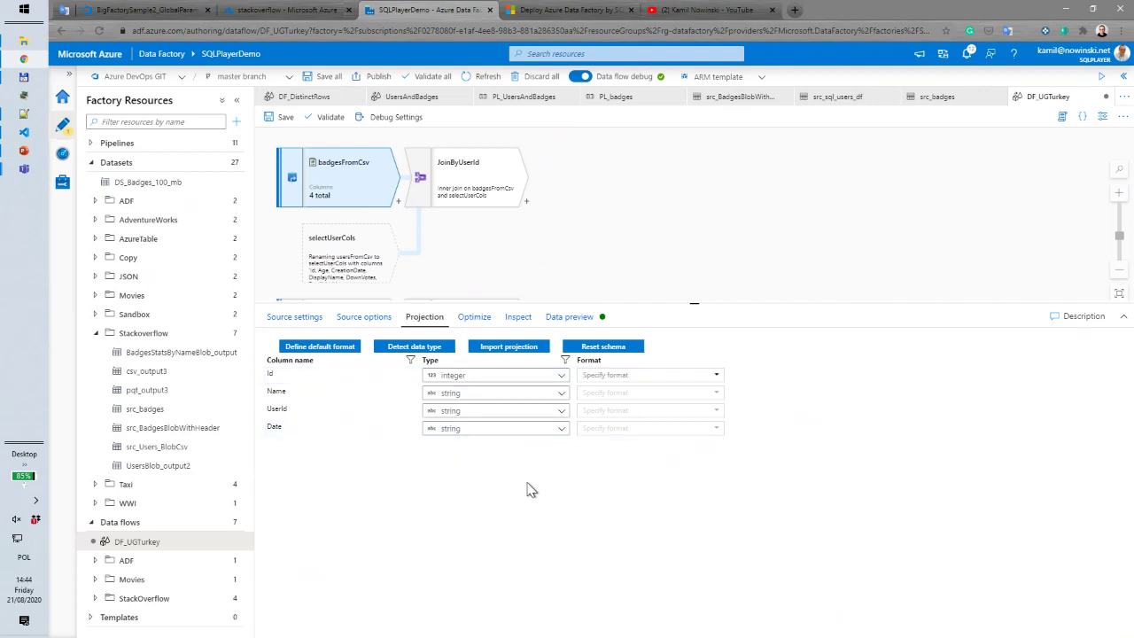
click(558, 412)
click(453, 468)
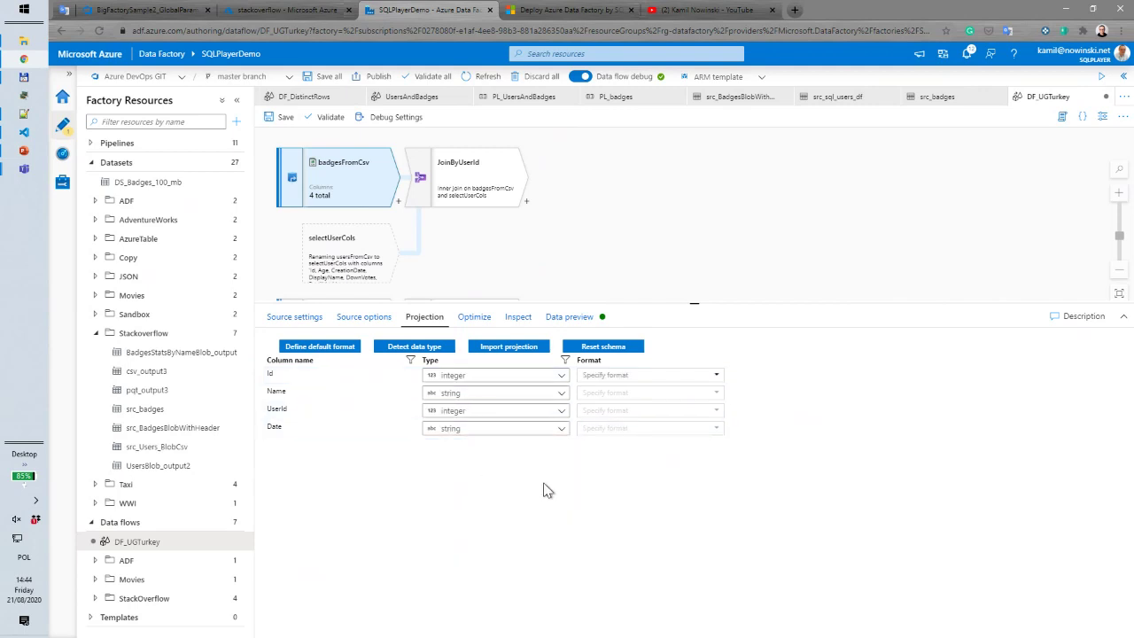
Try the date type for the Date column of badgesFromCsv and browse its date formats without choosing one
click(561, 431)
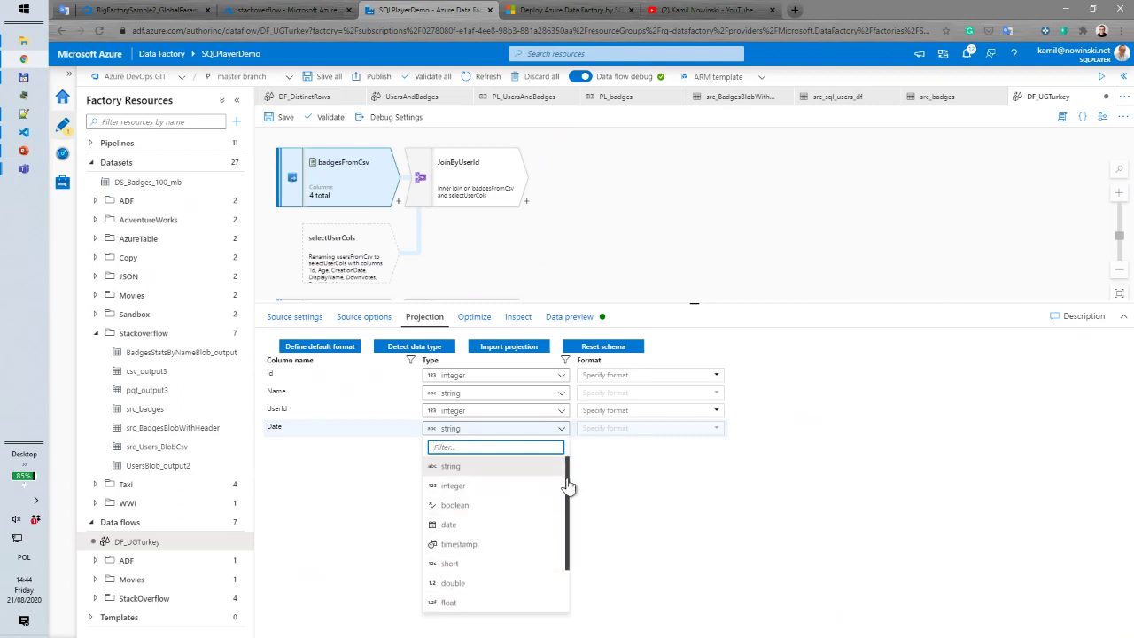
scroll(558, 493, down, 1)
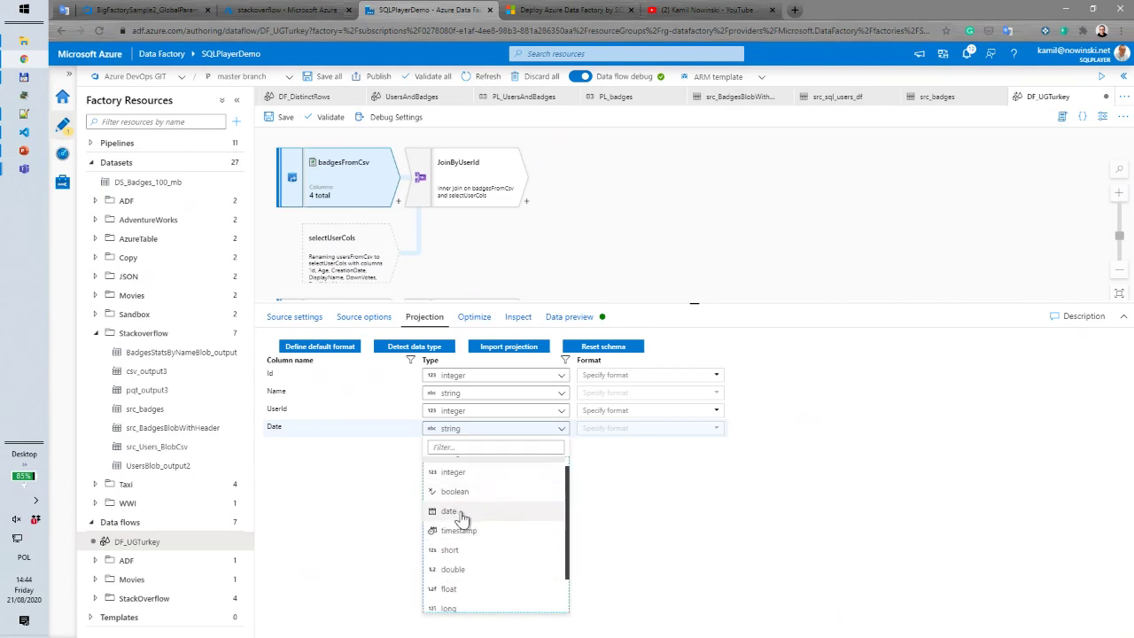
click(466, 514)
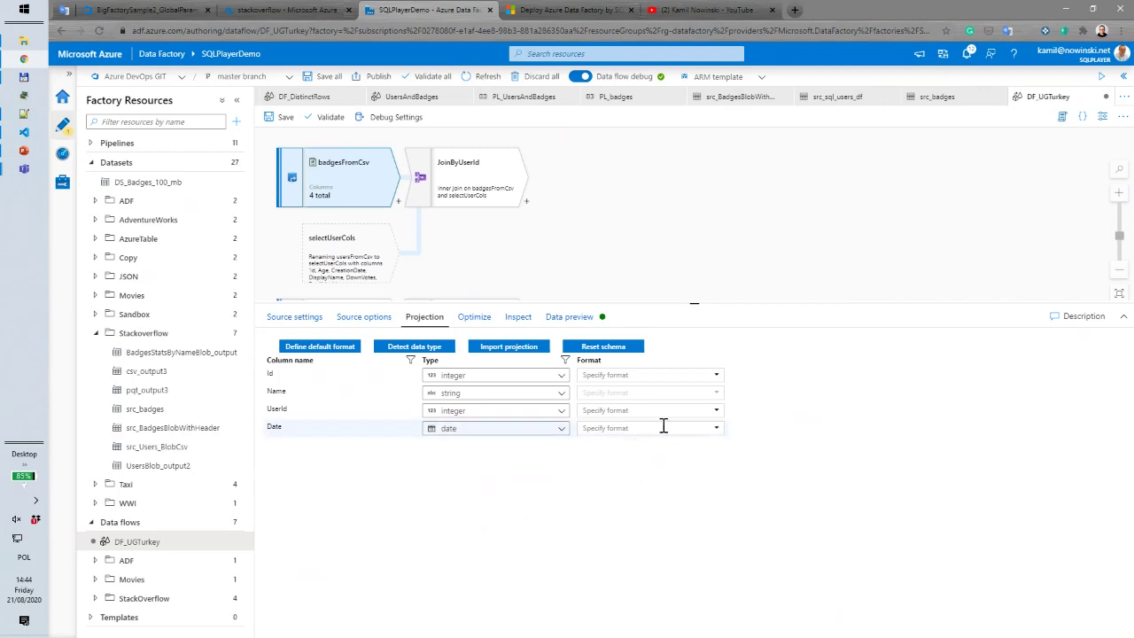
click(717, 431)
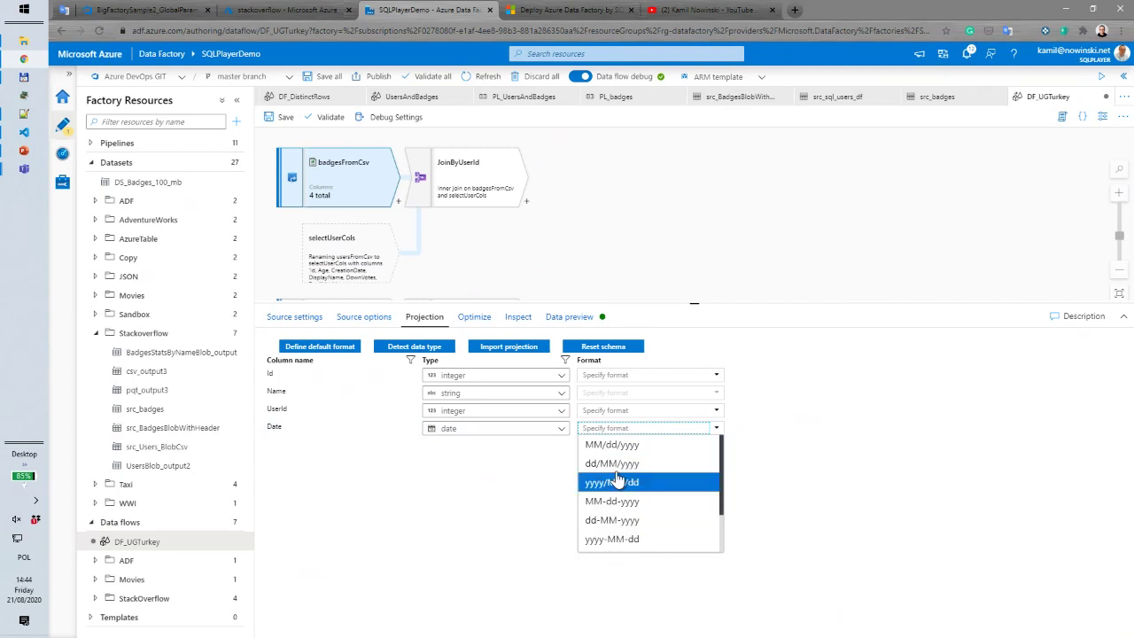
scroll(682, 474, down, 1)
scroll(678, 481, up, 1)
click(762, 440)
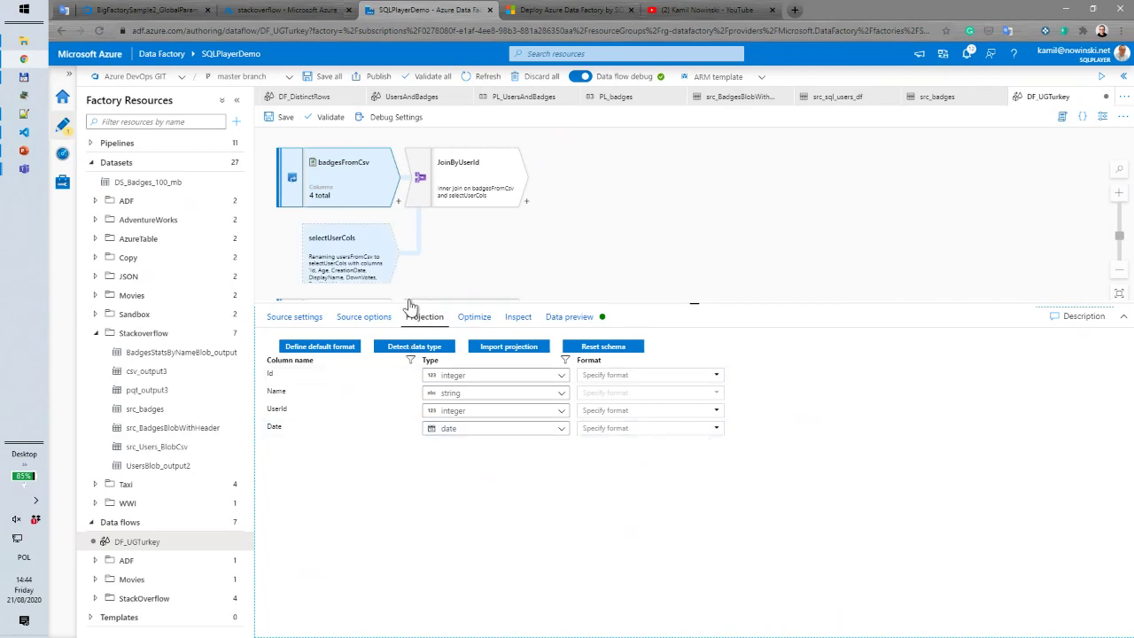
Open the DS_Badges_100_mb dataset from badgesFromCsv's source settings, preview its data to check the Date values, and close it
click(553, 321)
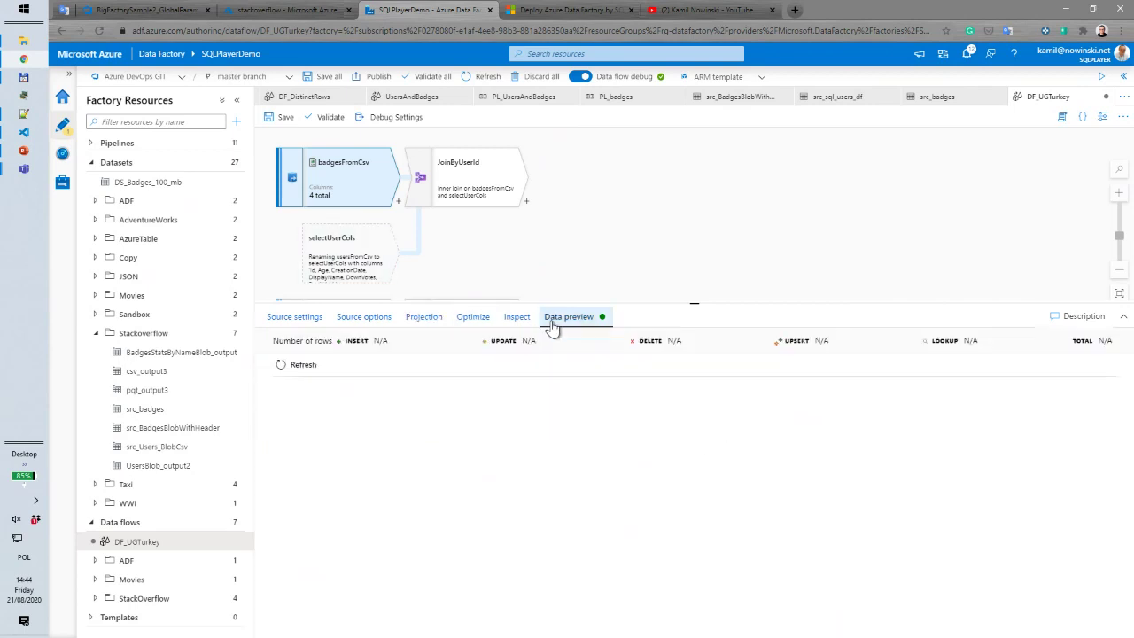
click(366, 321)
click(295, 320)
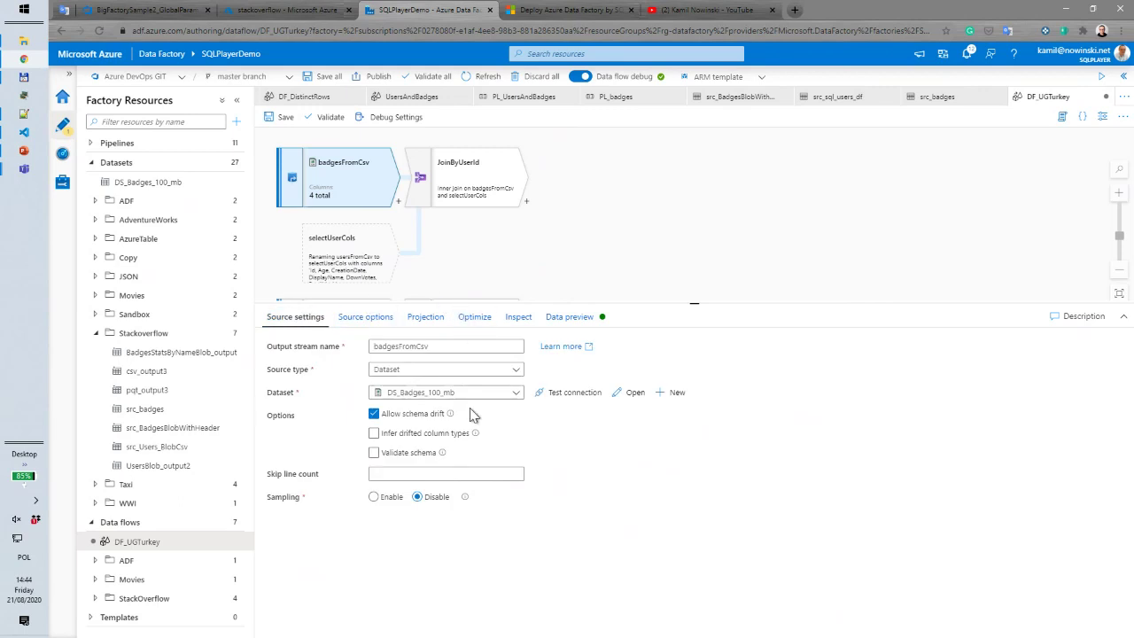
click(625, 394)
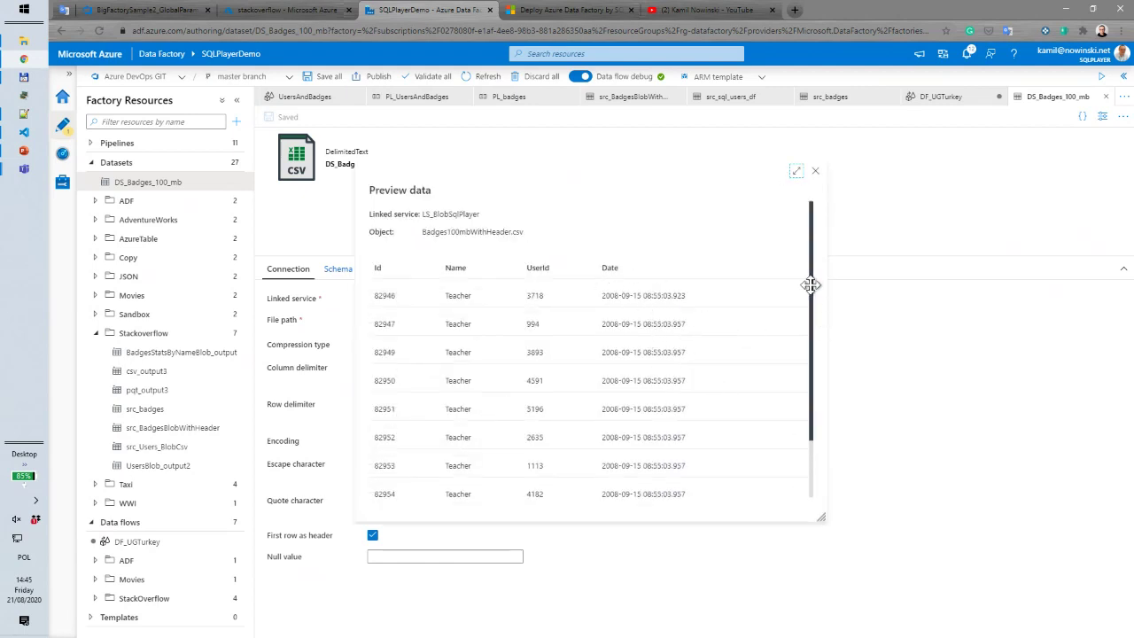
mouse_move(811, 284)
mouse_down()
mouse_move(815, 380)
mouse_move(813, 266)
mouse_up()
click(816, 173)
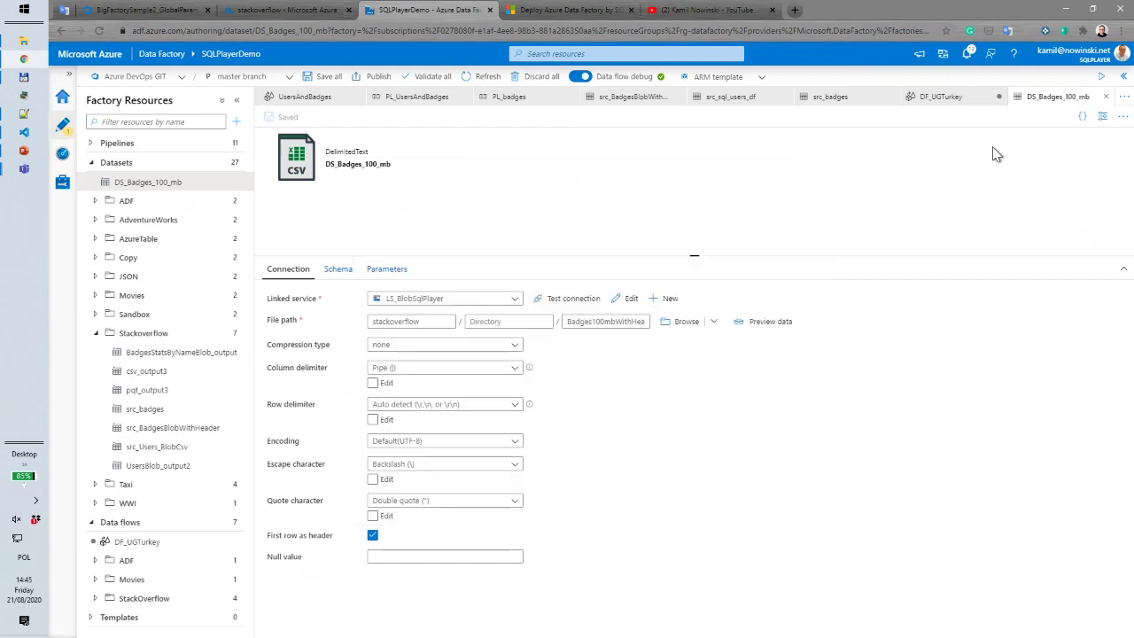
click(1106, 98)
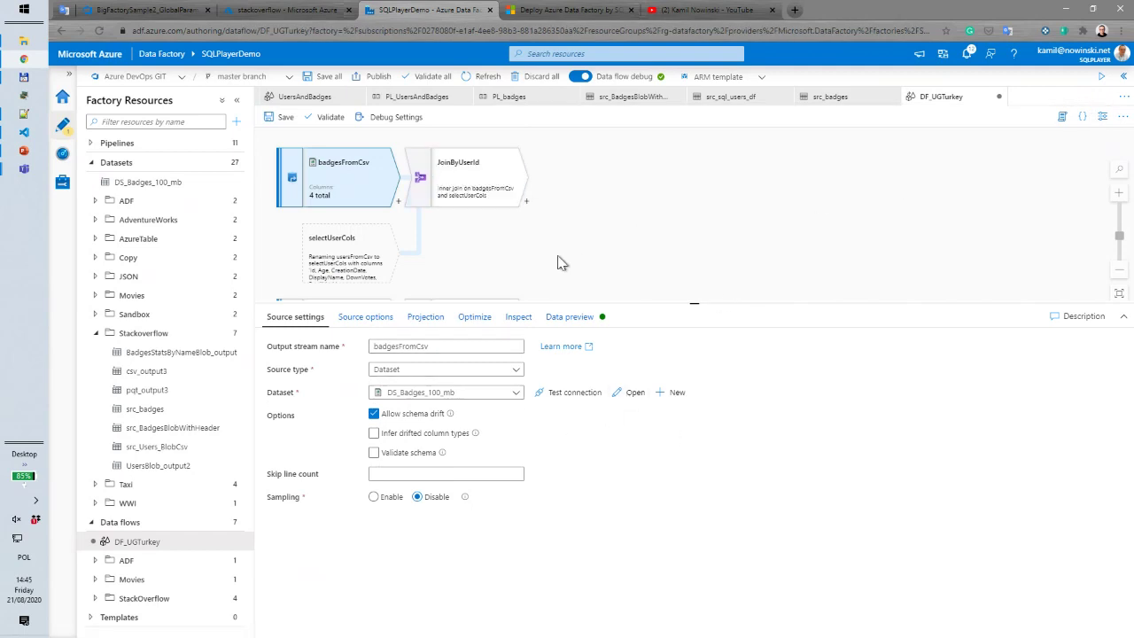
Change the Date column type in badgesFromCsv's projection back to string
click(365, 317)
click(420, 318)
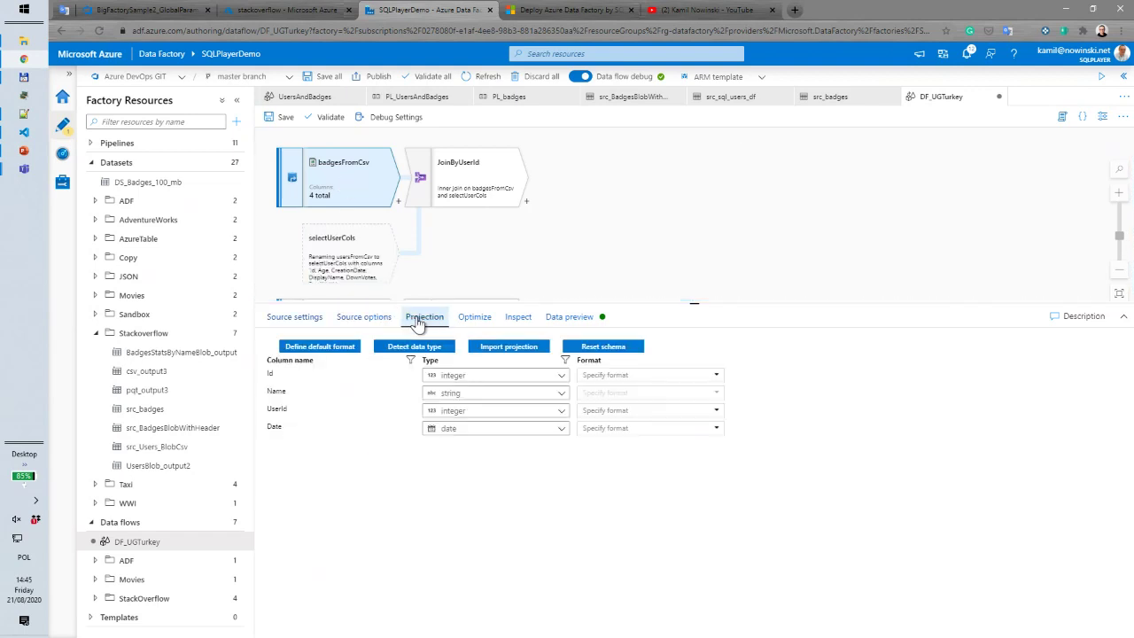
click(561, 428)
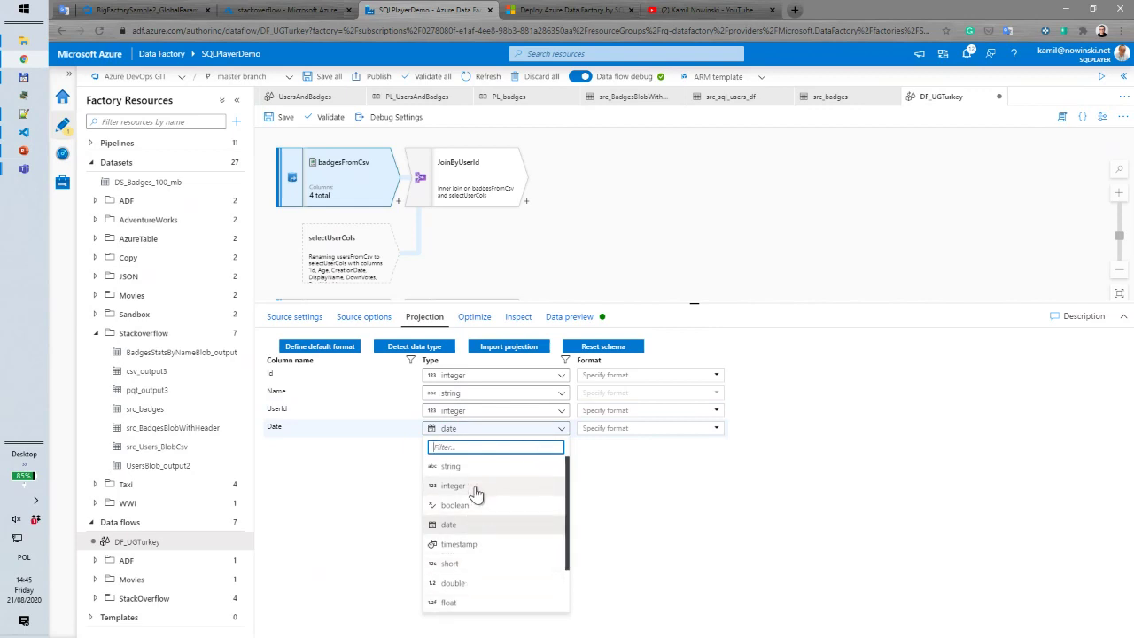
click(474, 467)
In the usersFromCsv source projection, set the Id, Age and DownVotes column types to integer
click(483, 178)
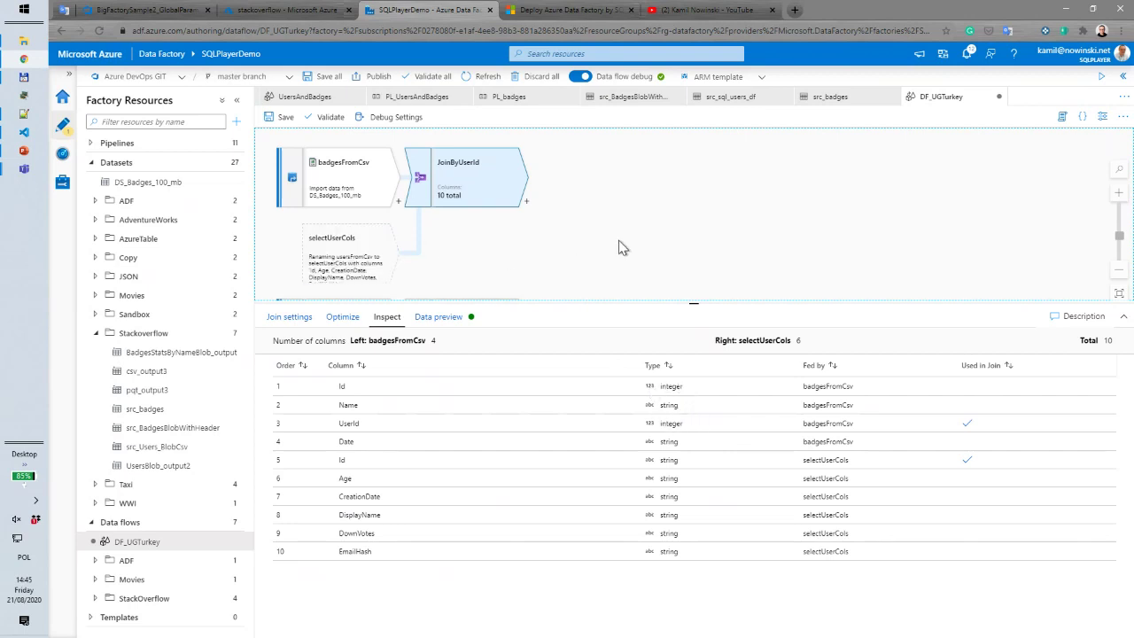
drag(620, 246, 641, 172)
click(405, 254)
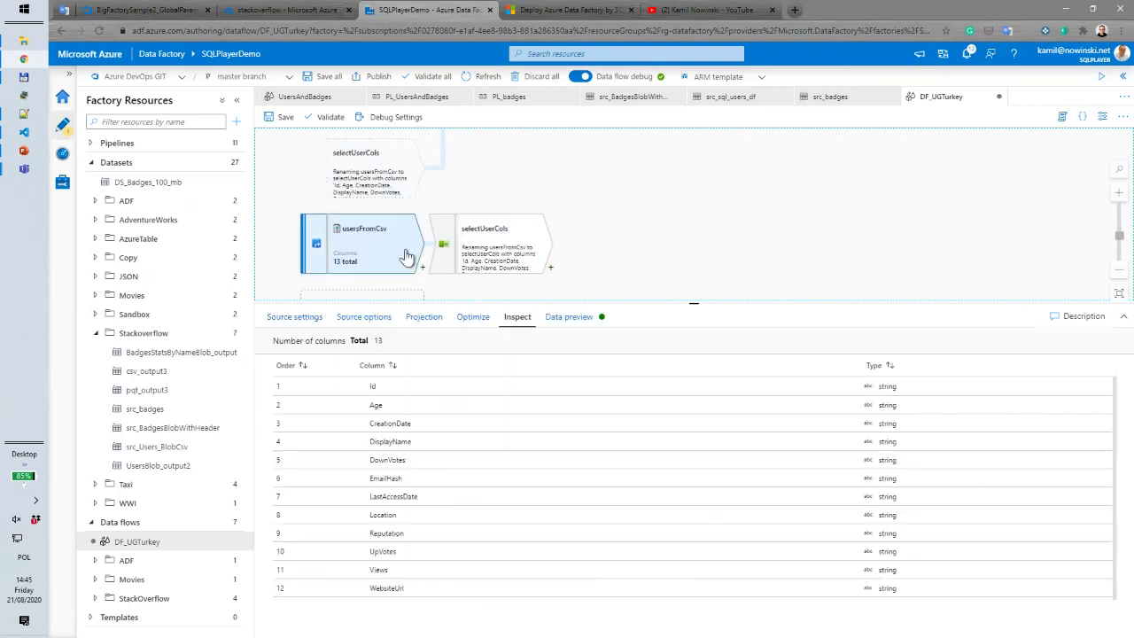
click(365, 319)
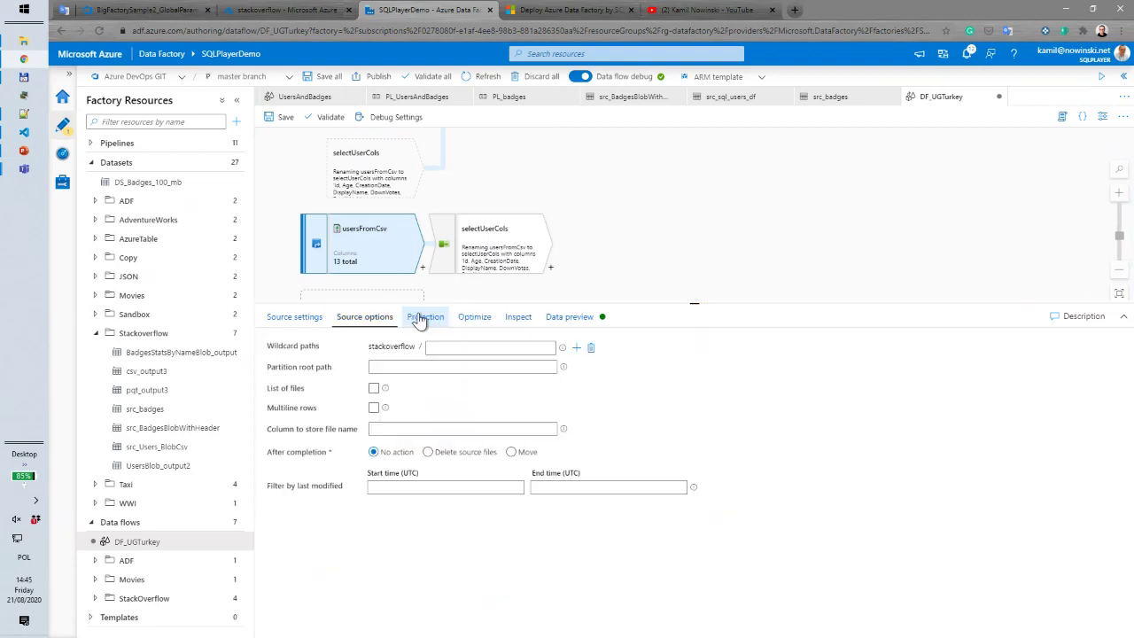
click(424, 319)
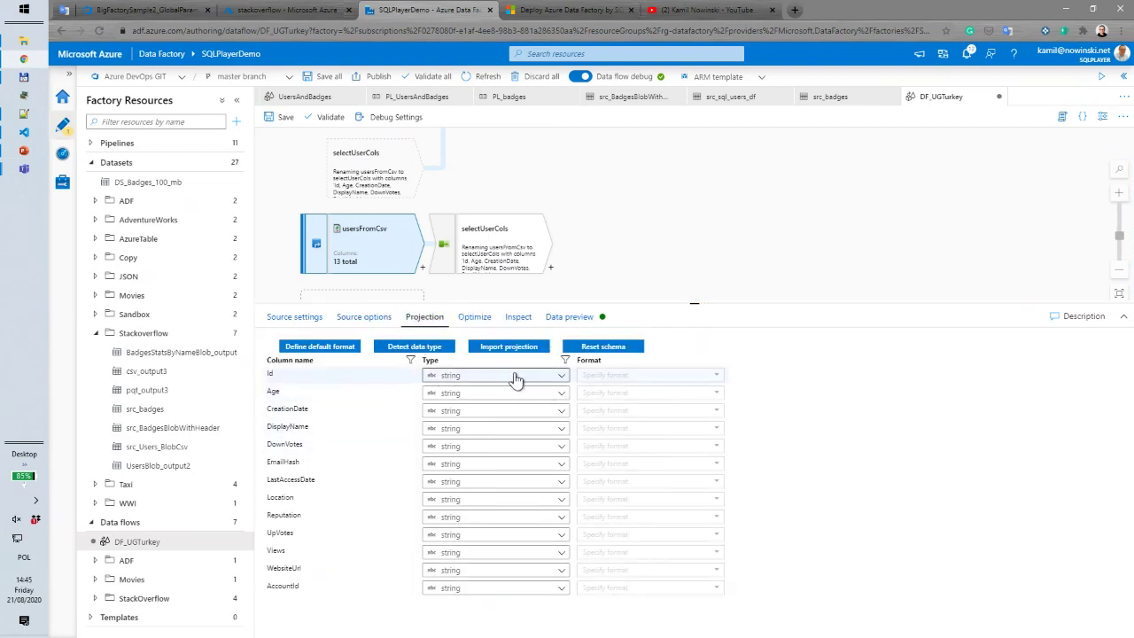
click(561, 377)
click(461, 432)
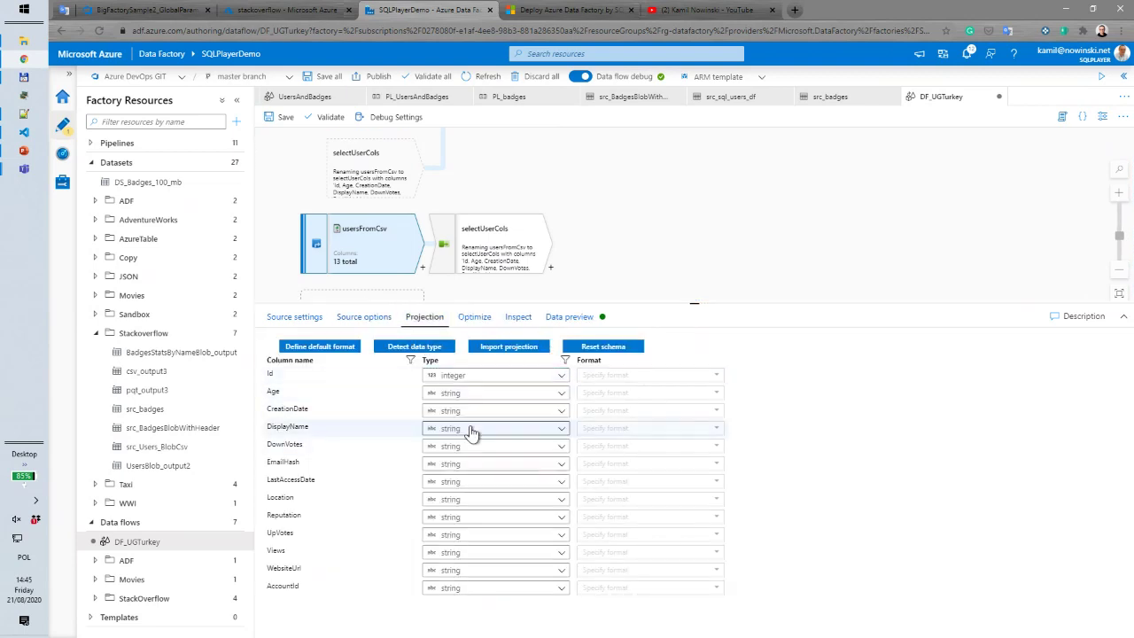
click(561, 394)
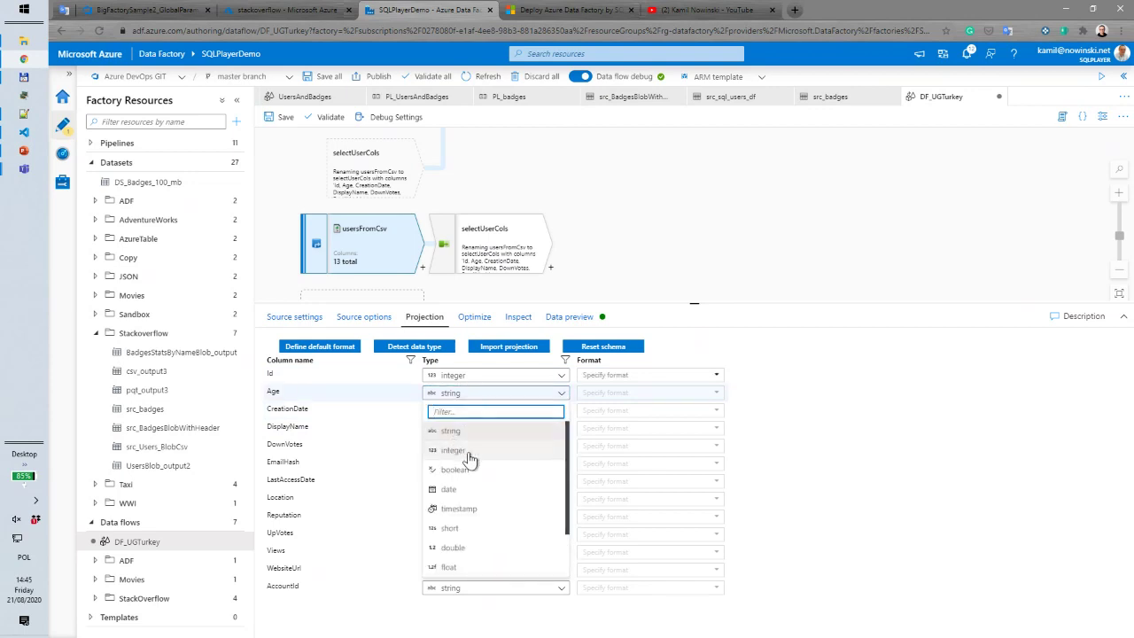
click(471, 451)
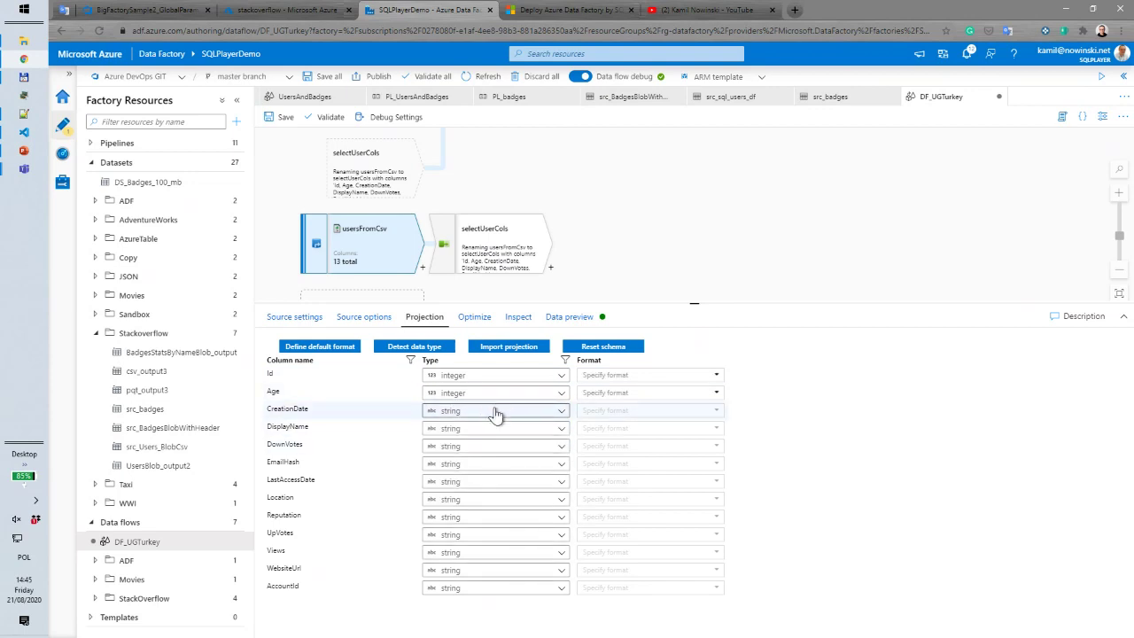
click(560, 451)
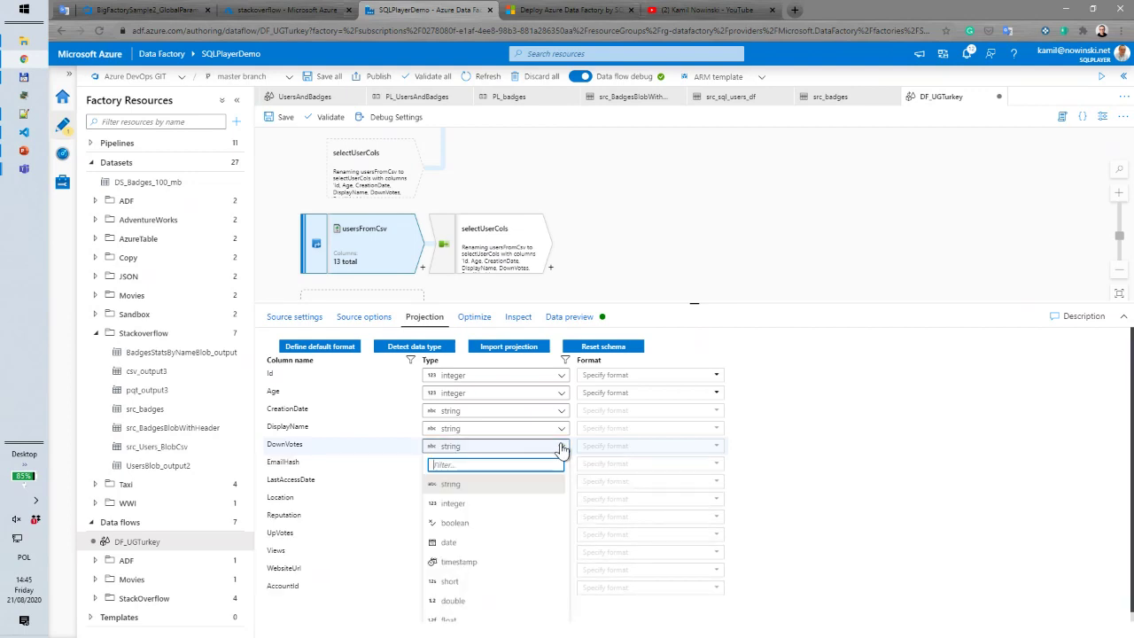
click(469, 514)
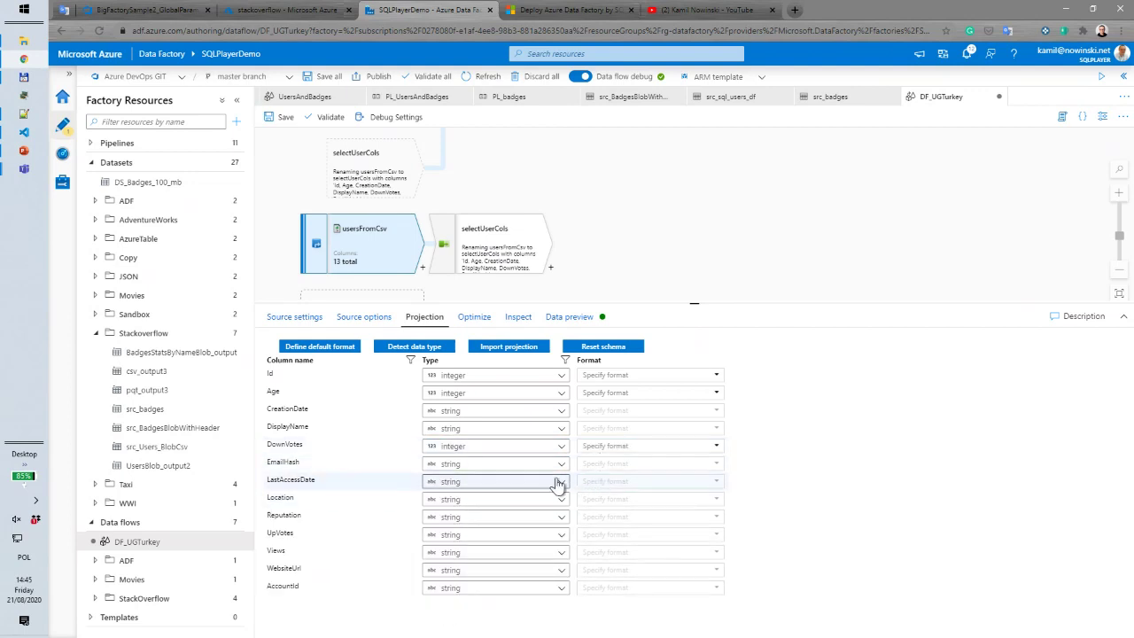
Review JoinByUserId's column types and its join settings
drag(621, 183, 590, 240)
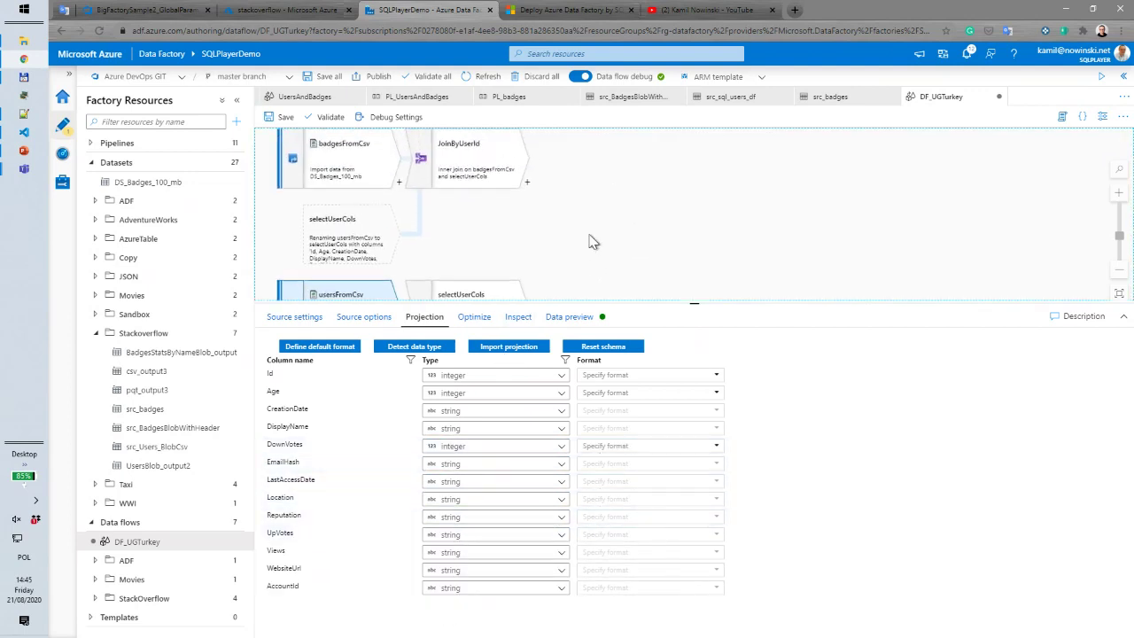
click(498, 164)
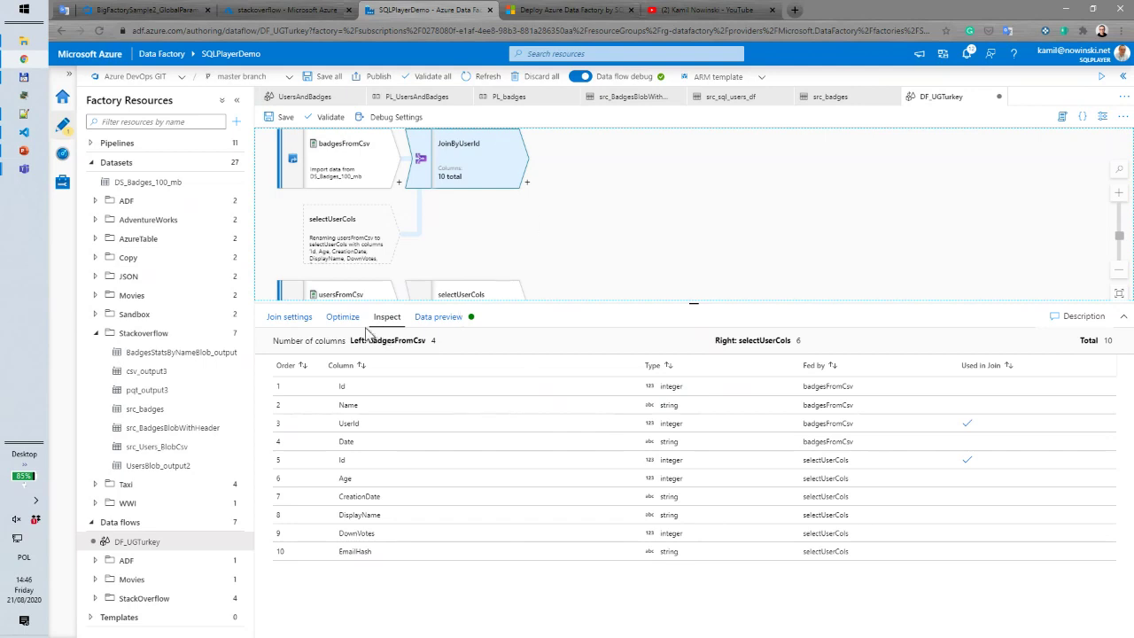
click(291, 317)
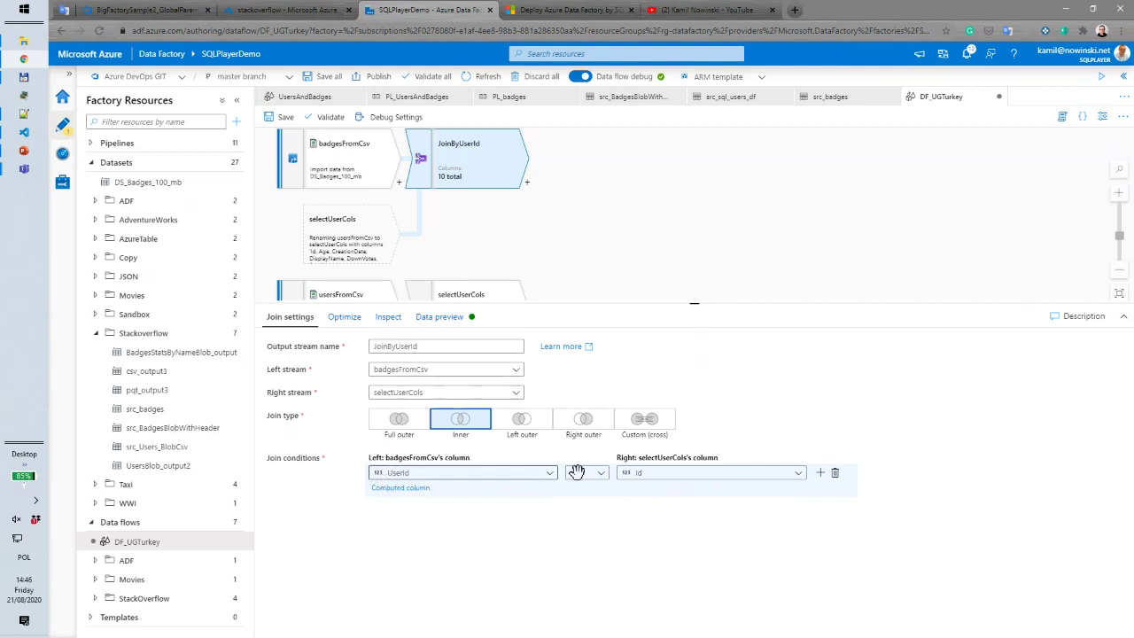
Refresh JoinByUserId's data preview and glance at the transformations available after the join without adding one
click(440, 318)
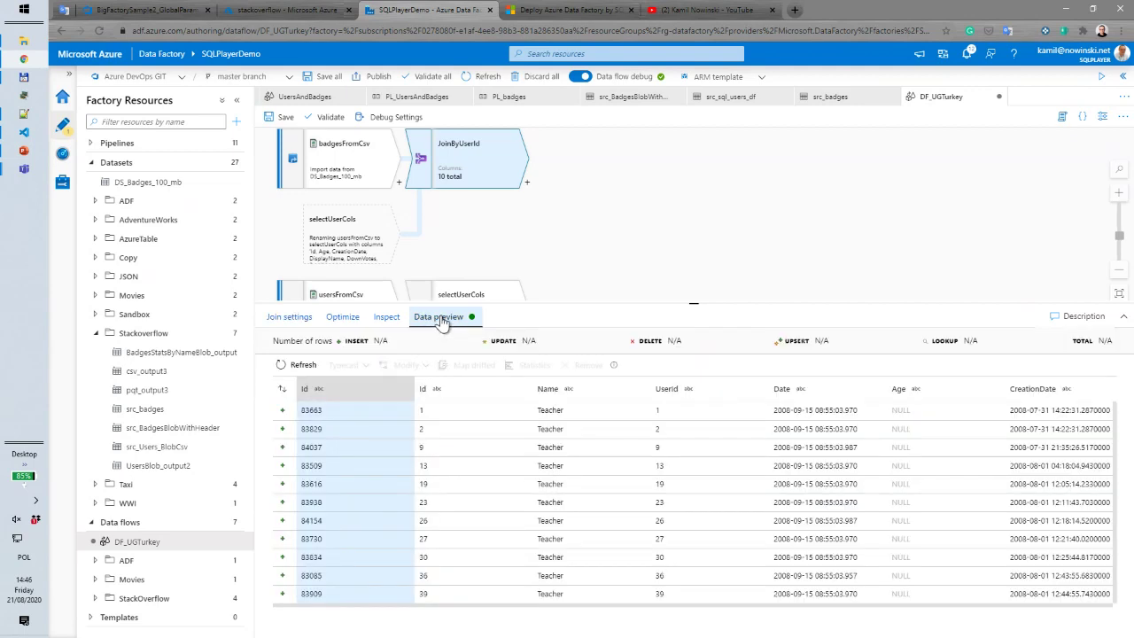
click(303, 365)
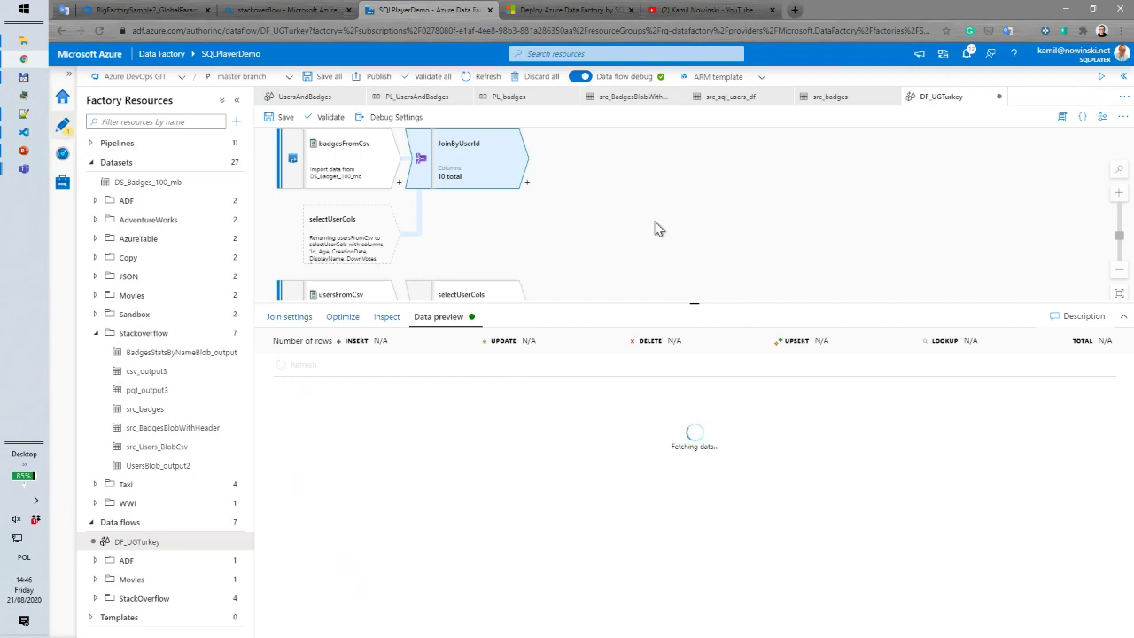
click(527, 185)
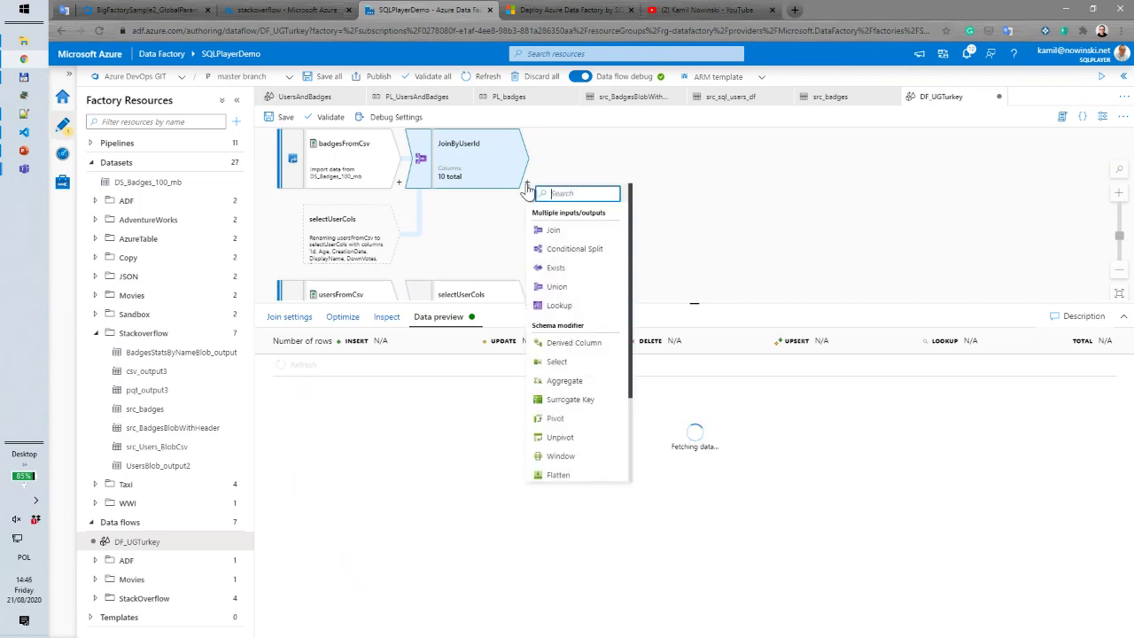
click(742, 182)
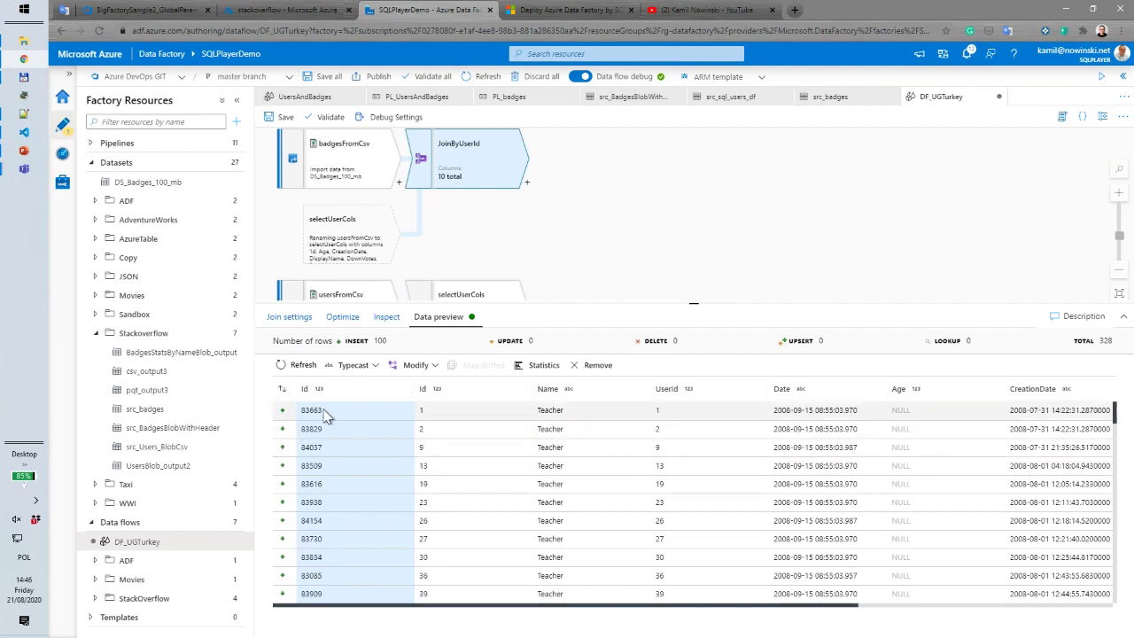
Show the statistics for the first Id column in the refreshed join preview and examine the numeric measures
click(543, 367)
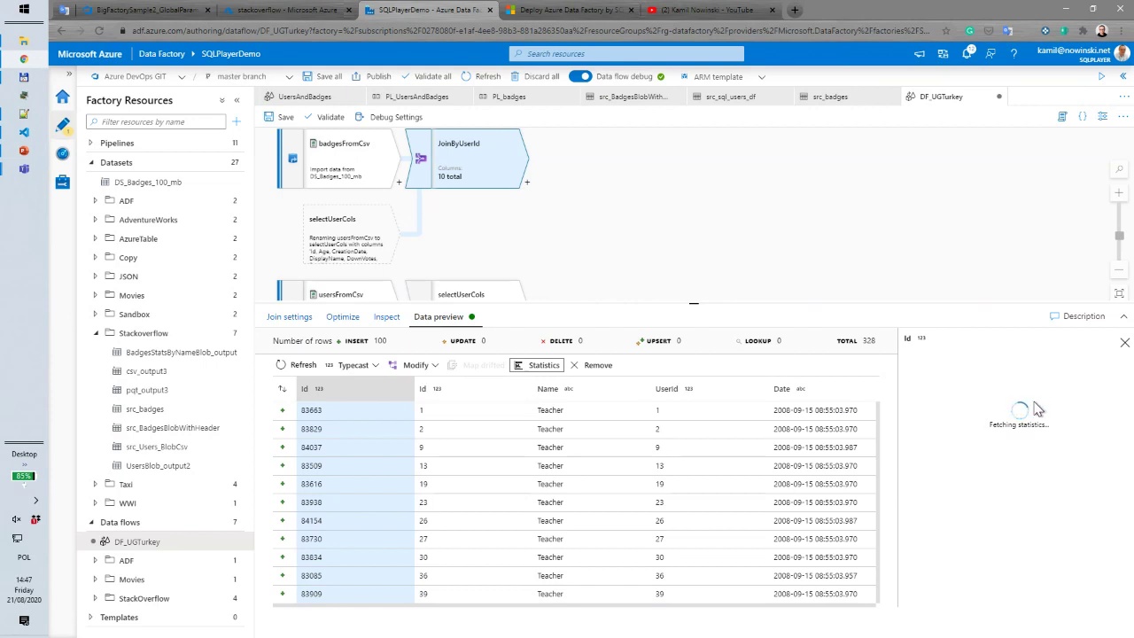
scroll(1082, 418, down, 2)
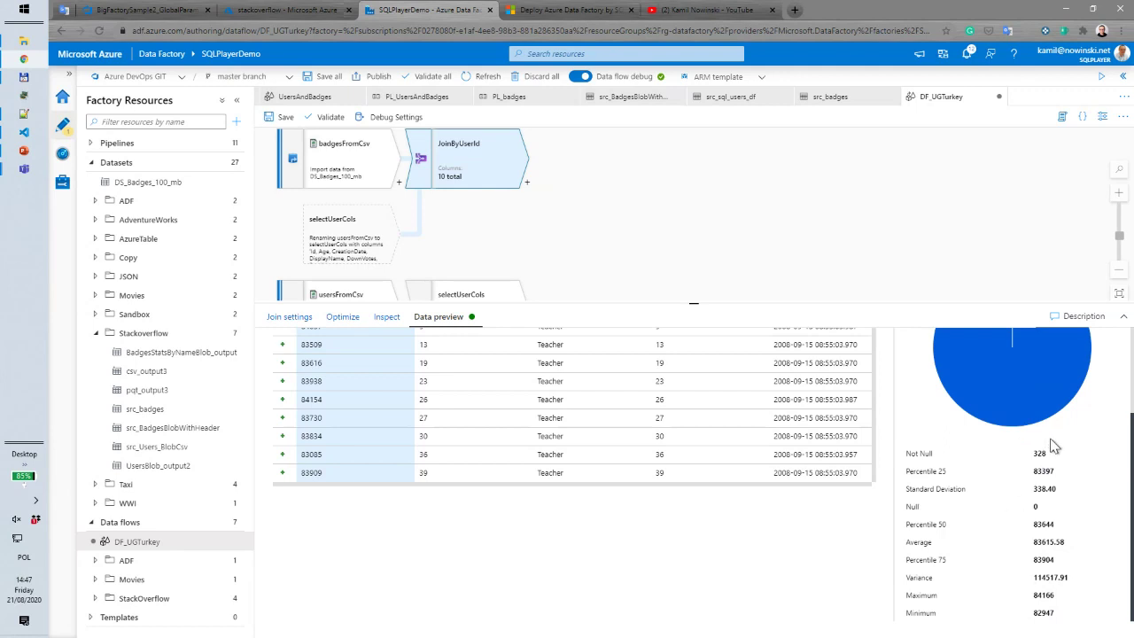
scroll(1049, 435, up, 2)
scroll(1072, 429, down, 2)
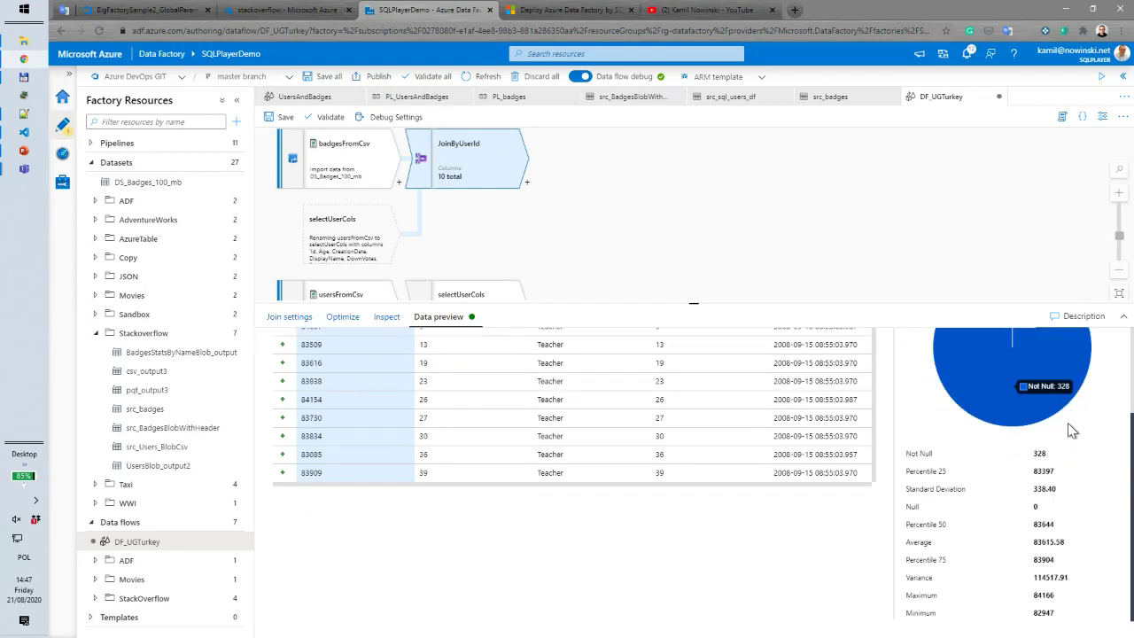
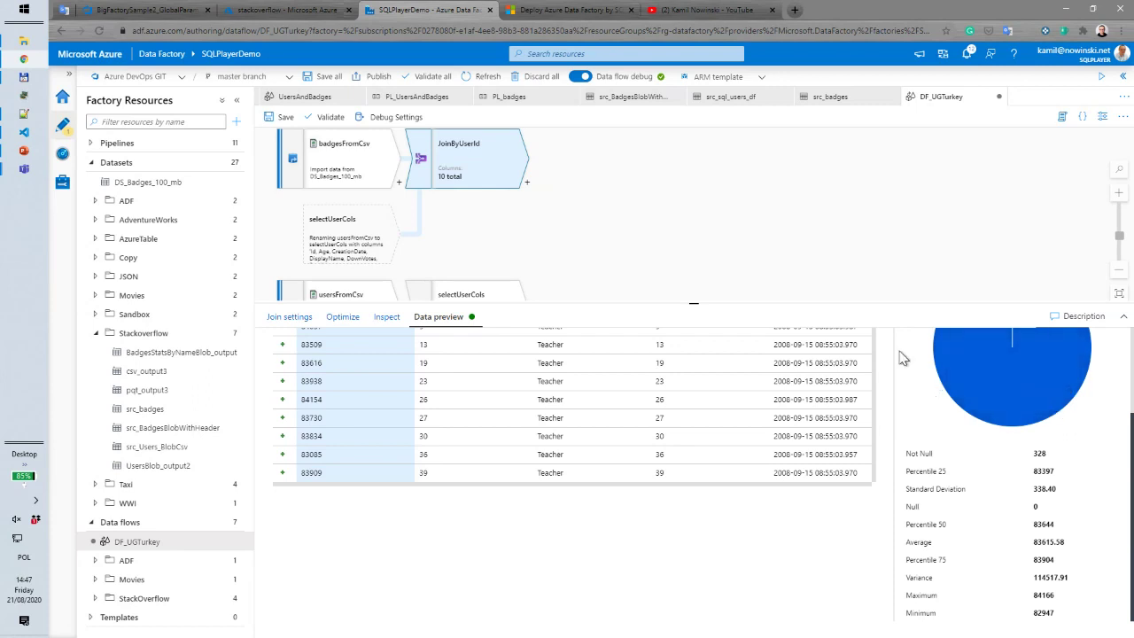
Add an Aggregate transformation after JoinByUserId and name its output stream AggrByAge
drag(734, 178, 733, 202)
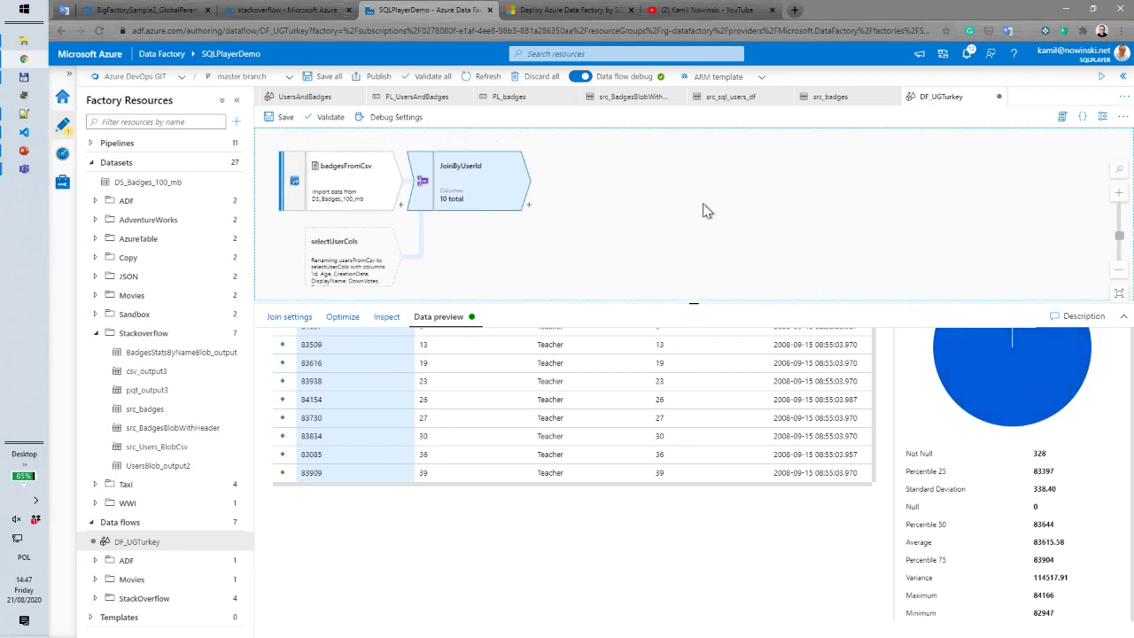
click(530, 208)
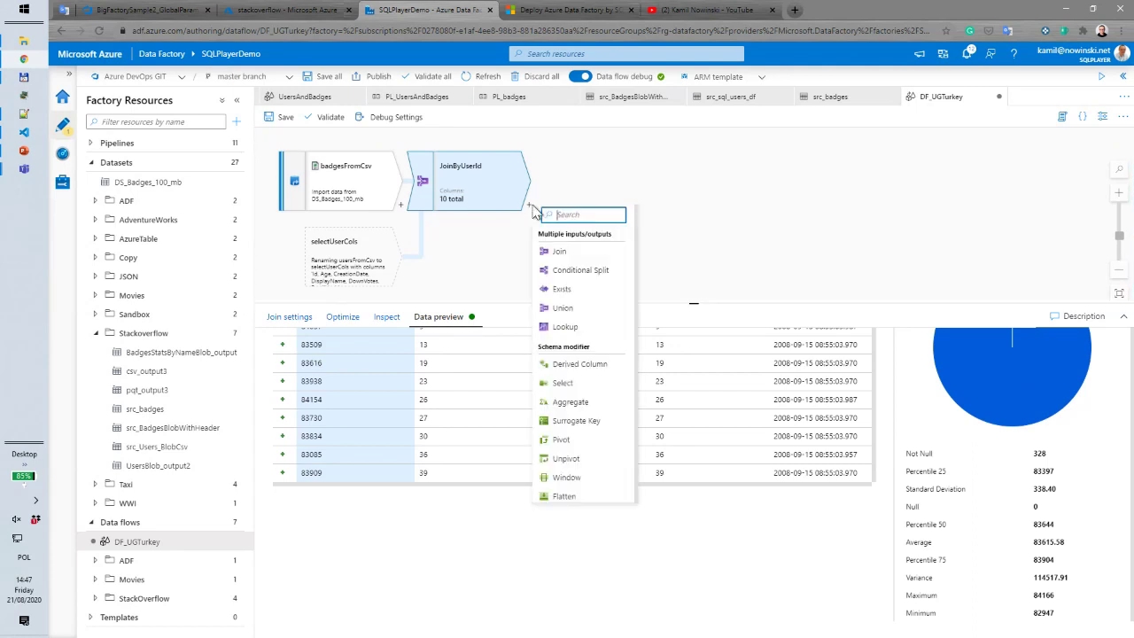
click(594, 403)
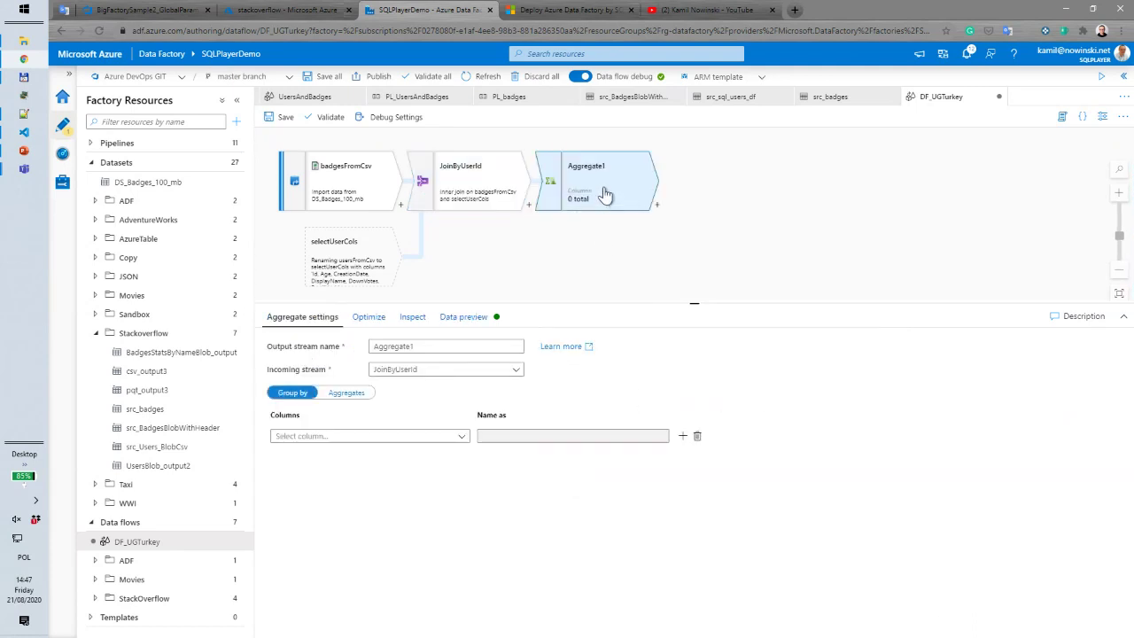
double_click(457, 346)
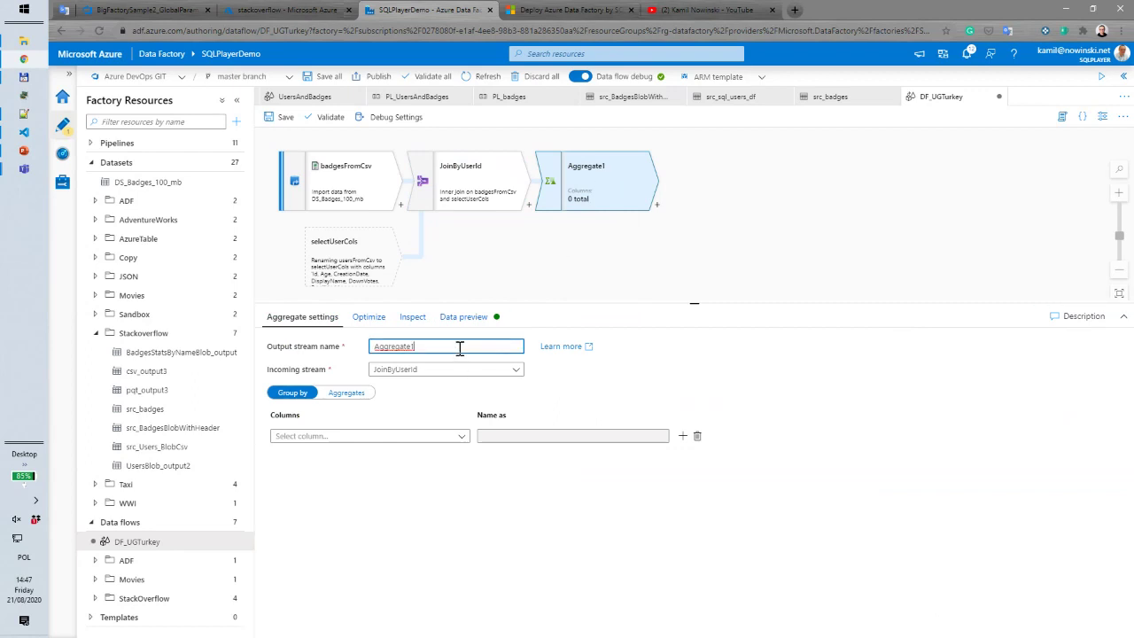
double_click(459, 348)
text(Ag)
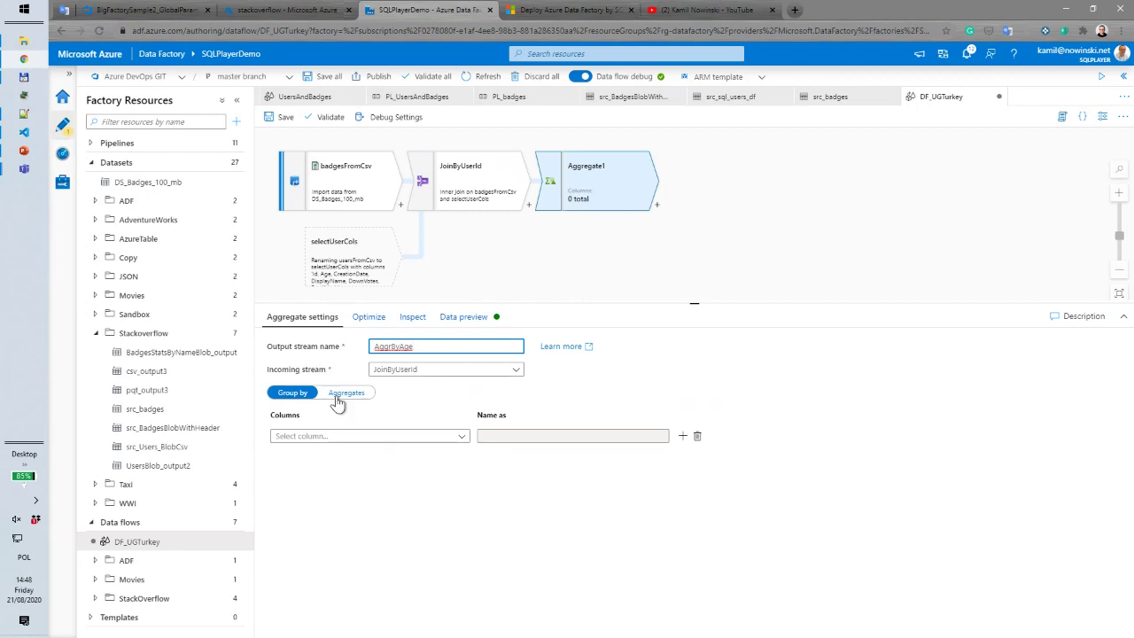
Group AggrByAge by the Age column and check the transformation's output schema
click(463, 440)
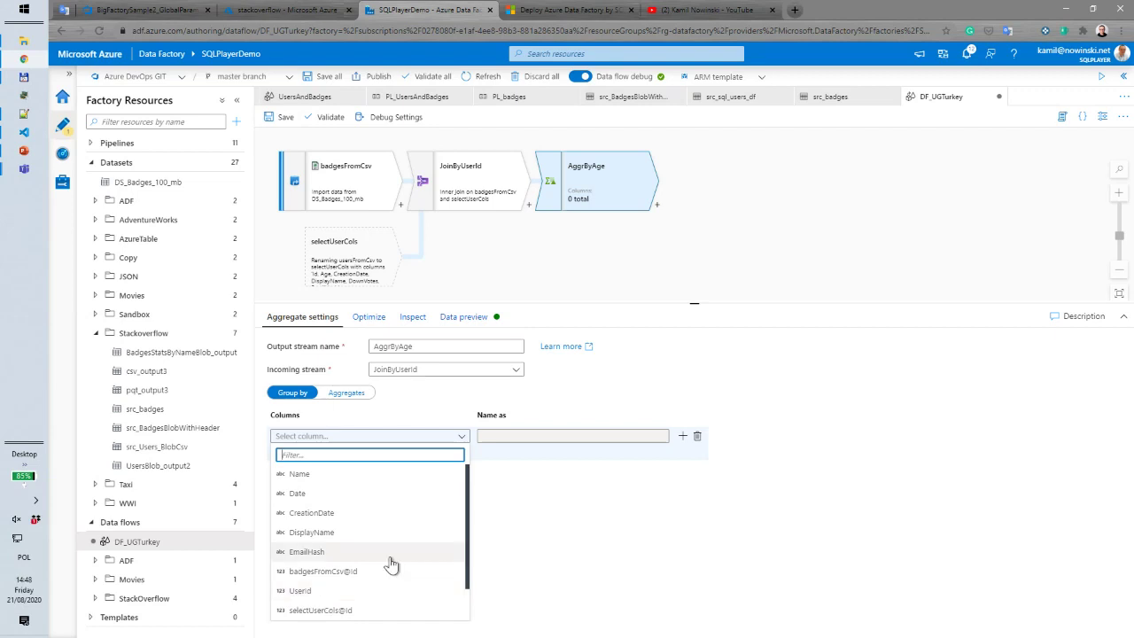
drag(469, 513, 472, 554)
scroll(354, 562, up, 1)
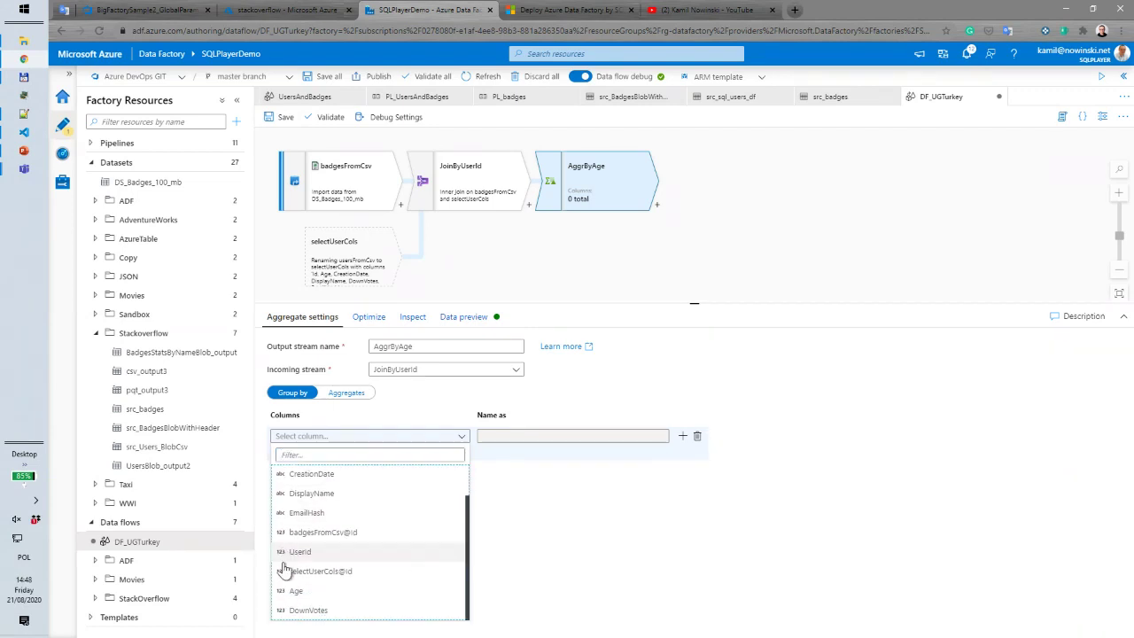
scroll(381, 567, down, 1)
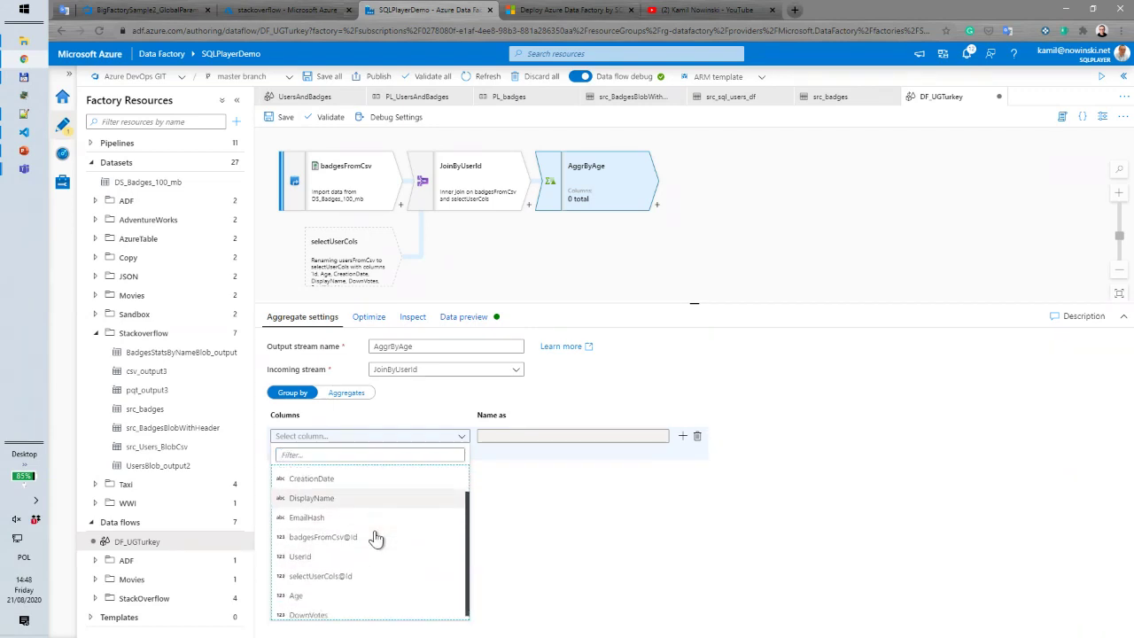
click(340, 595)
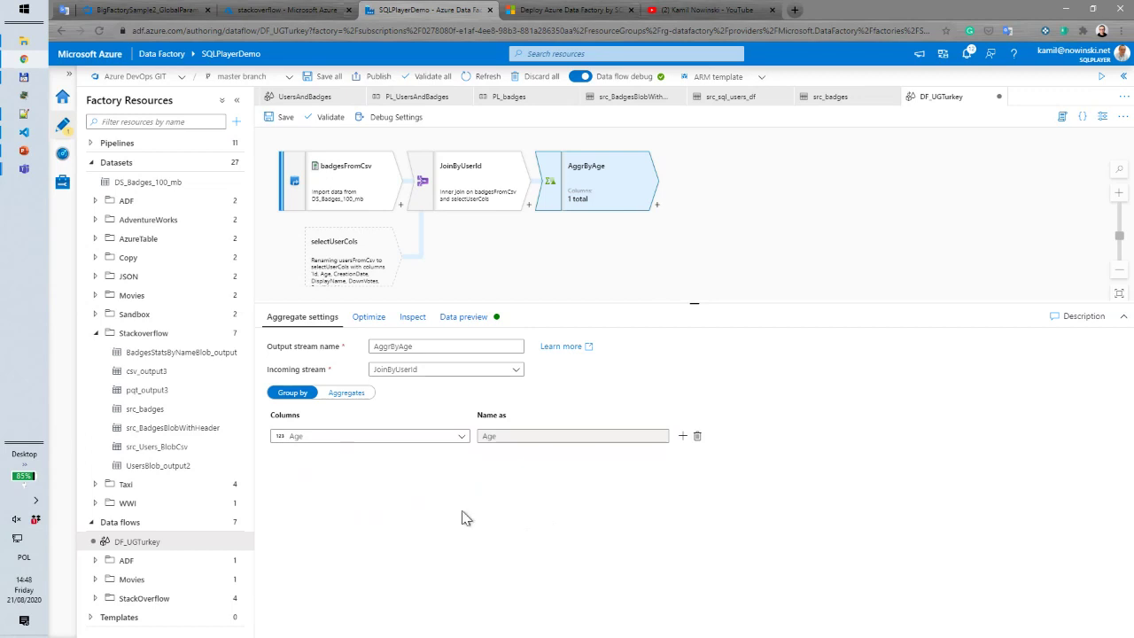
click(369, 316)
click(411, 317)
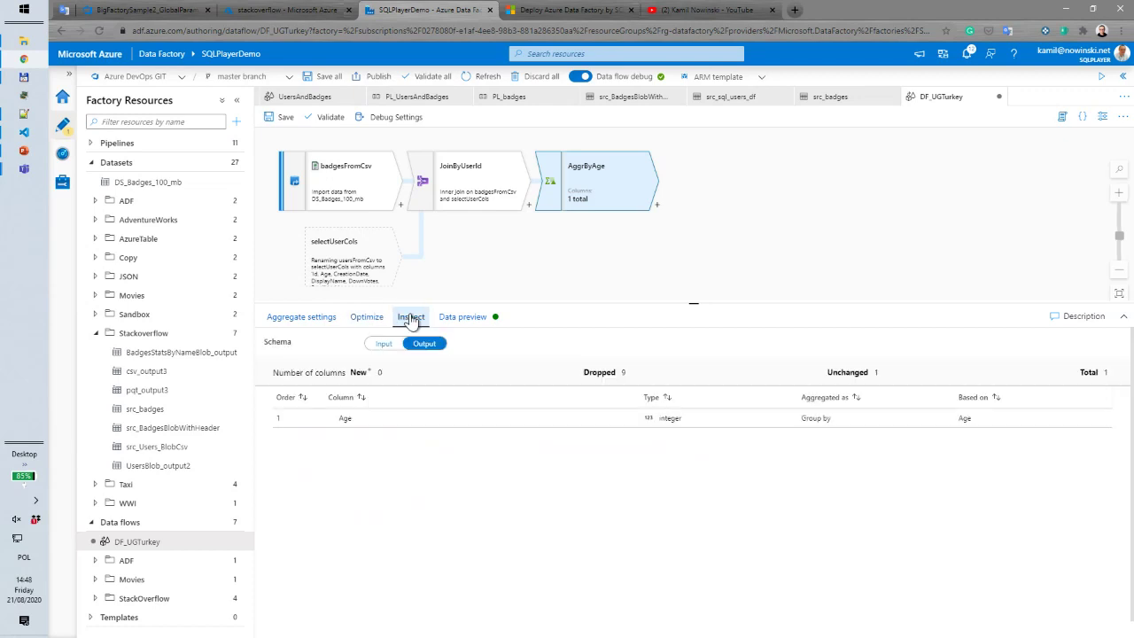
click(306, 317)
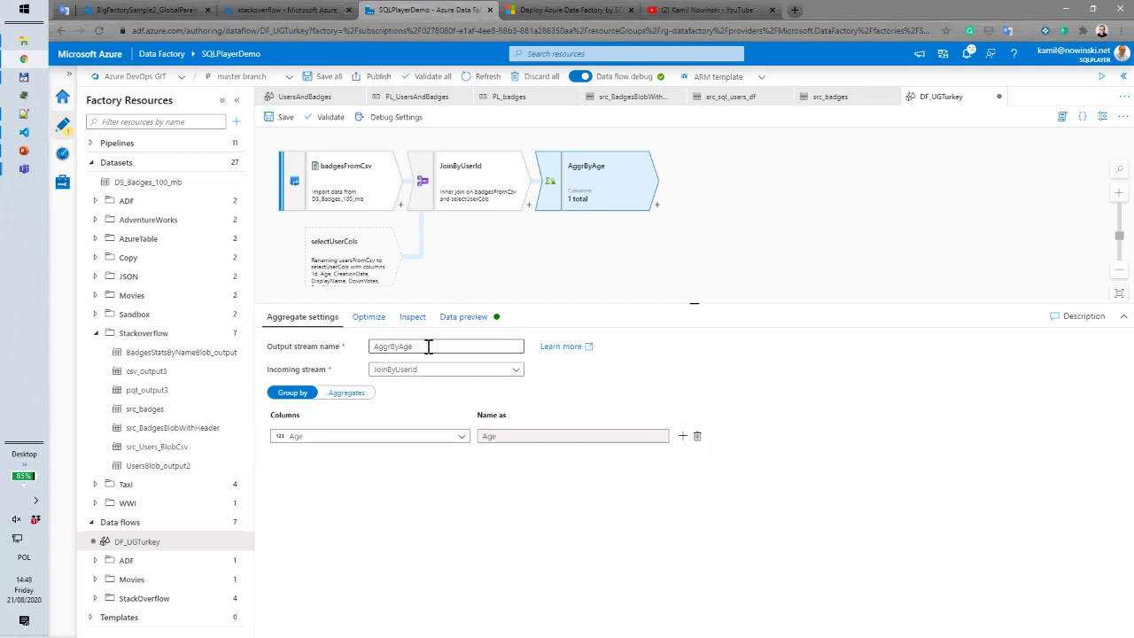
Add Name as a second group-by column in AggrByAge
click(682, 436)
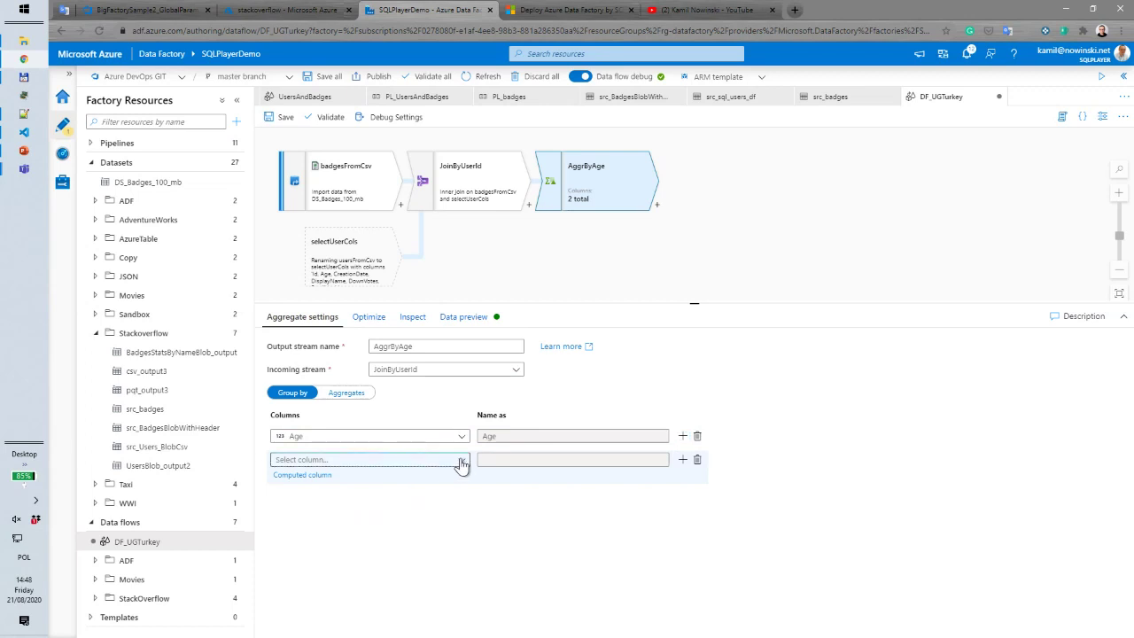
click(459, 460)
click(350, 516)
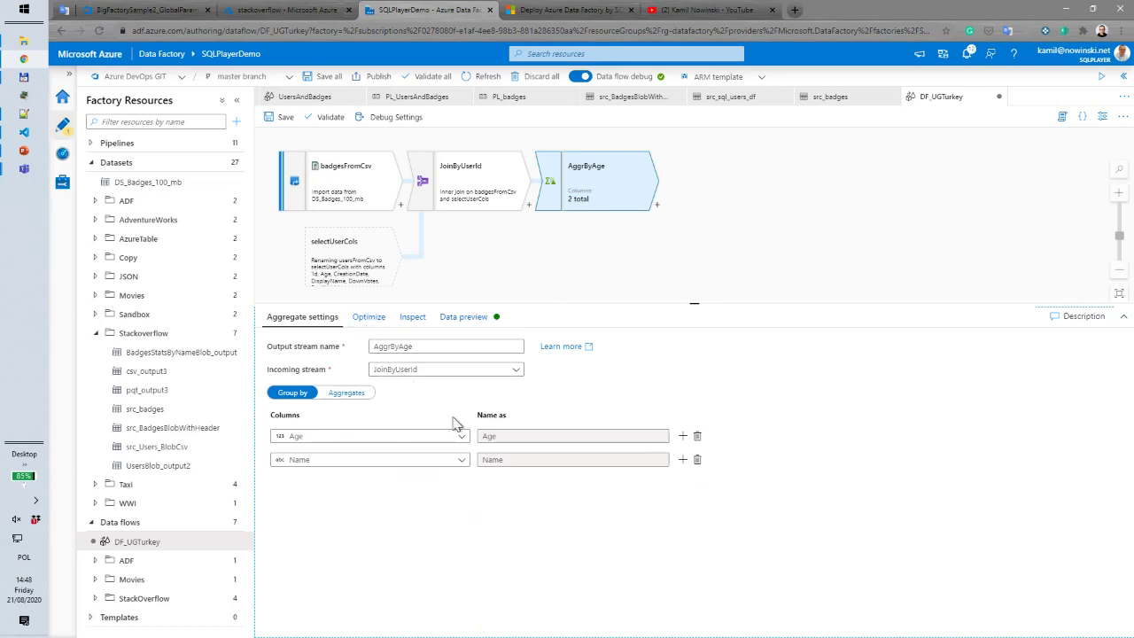
Check AggrByAge's data preview errors and look over the columns offered for its aggregates without choosing one
click(476, 321)
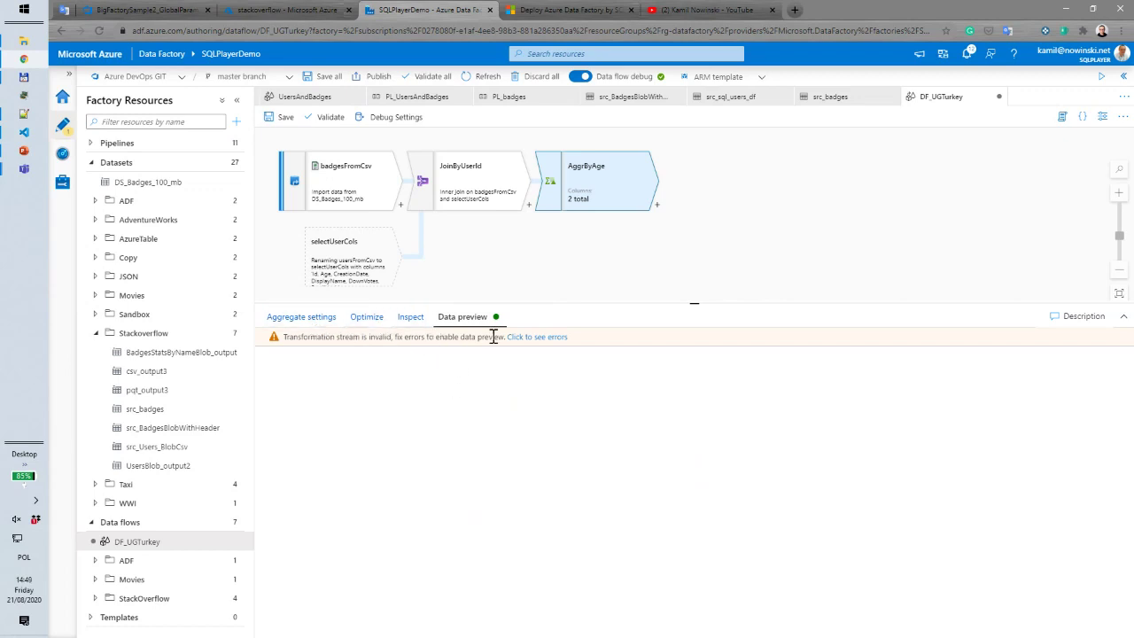
click(530, 342)
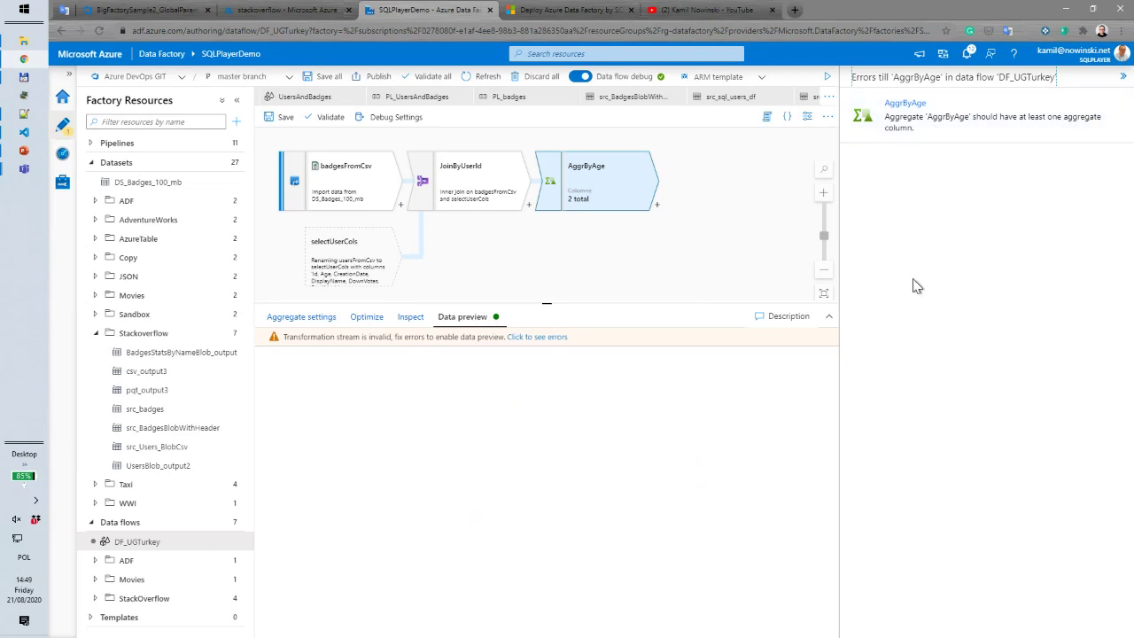
click(328, 321)
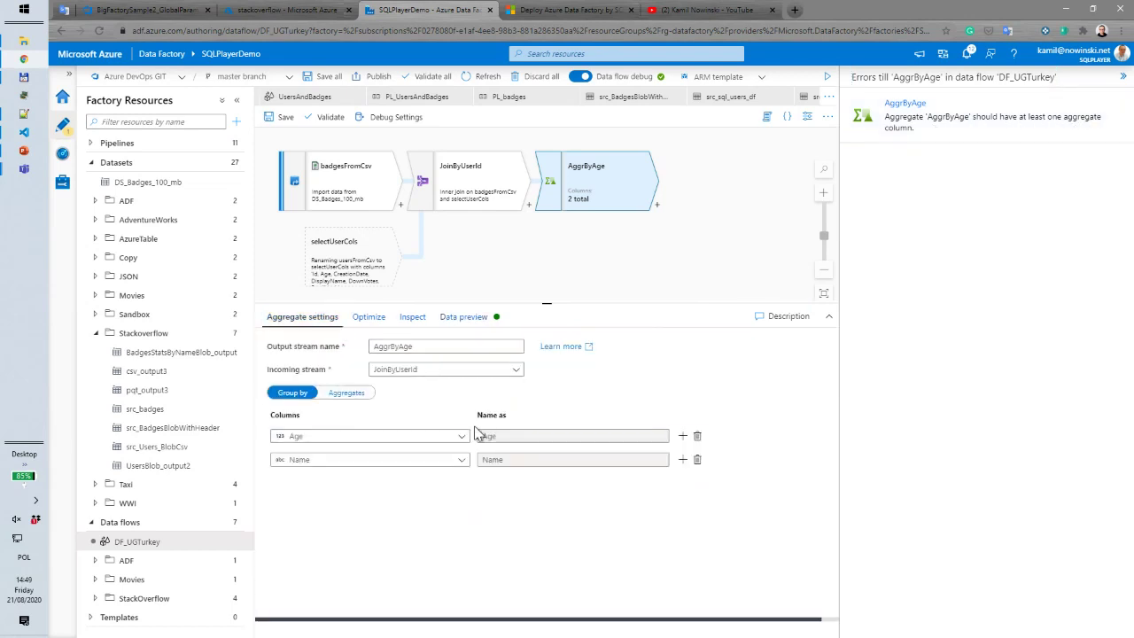
click(351, 395)
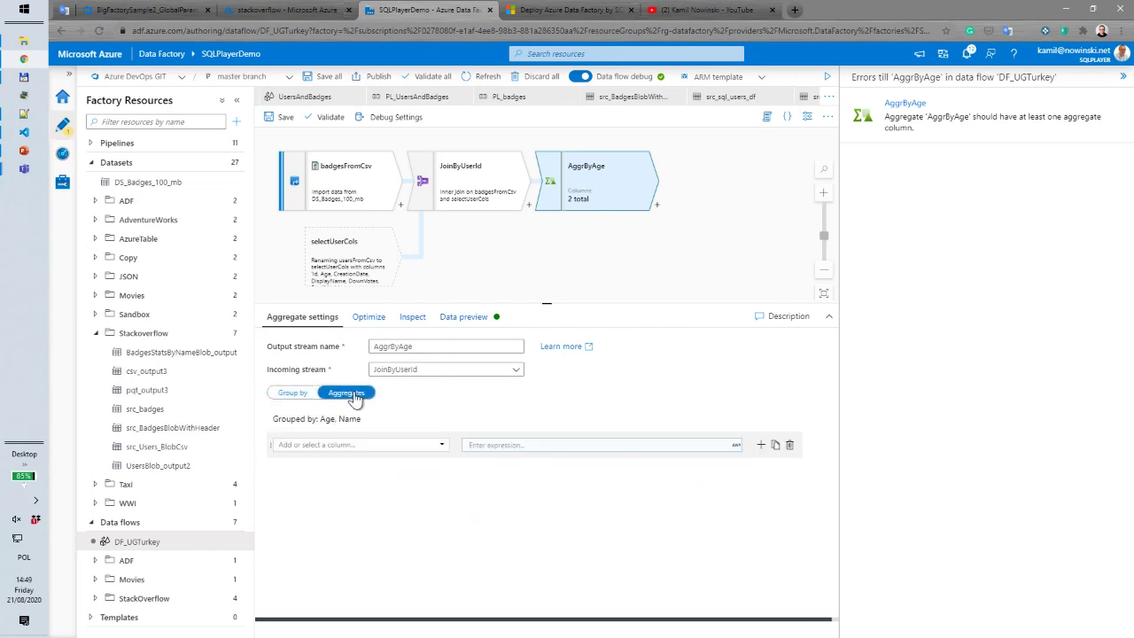
click(293, 395)
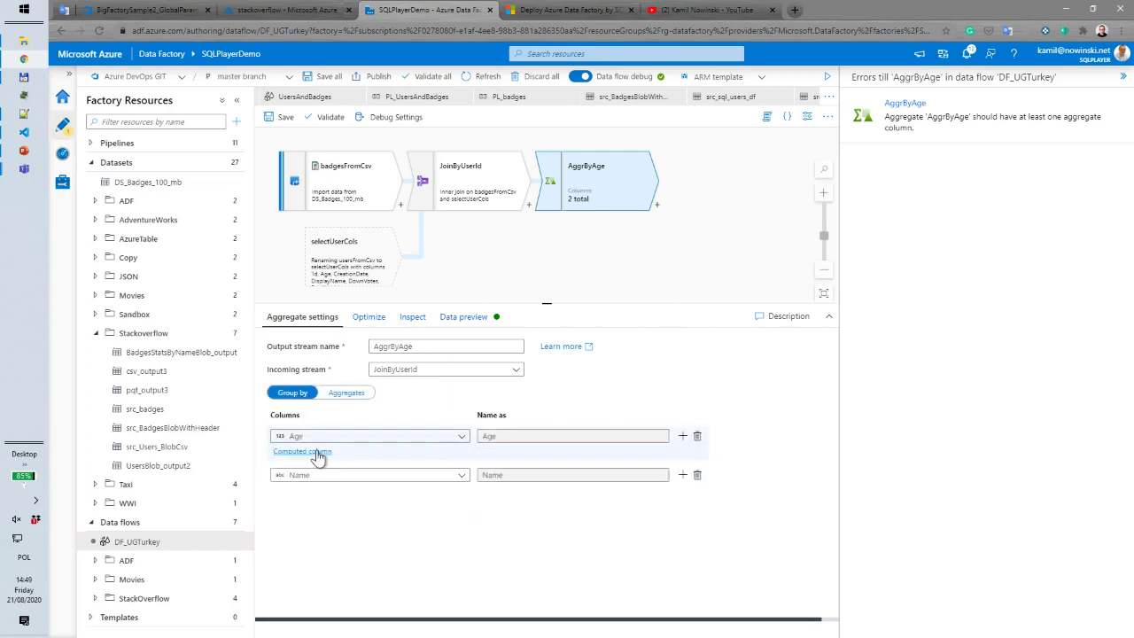
click(348, 395)
click(442, 445)
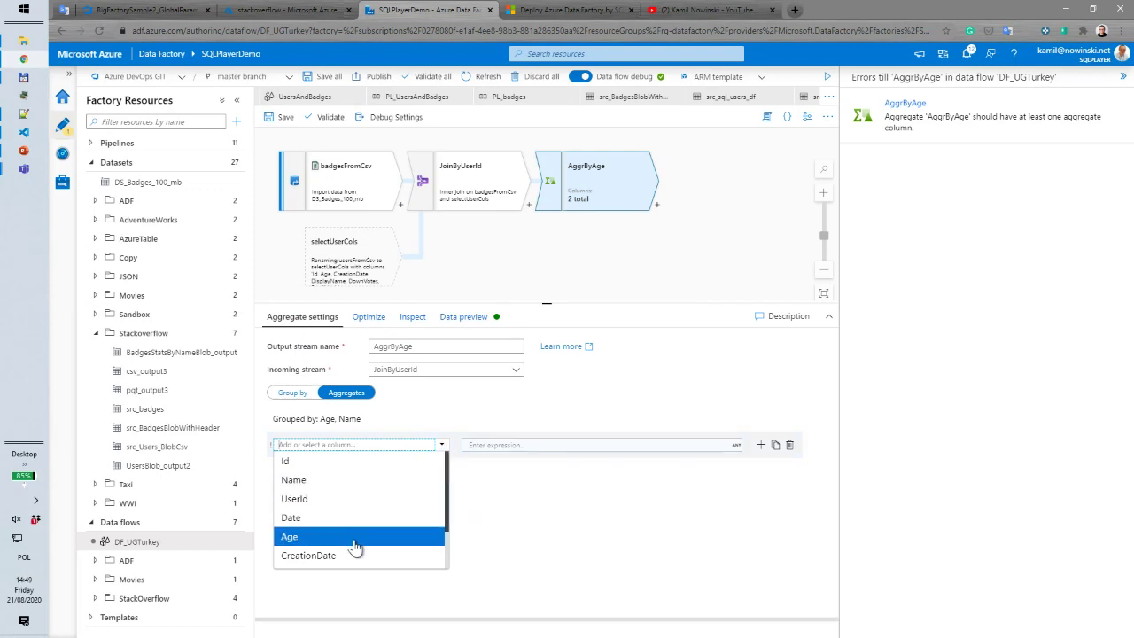
click(390, 536)
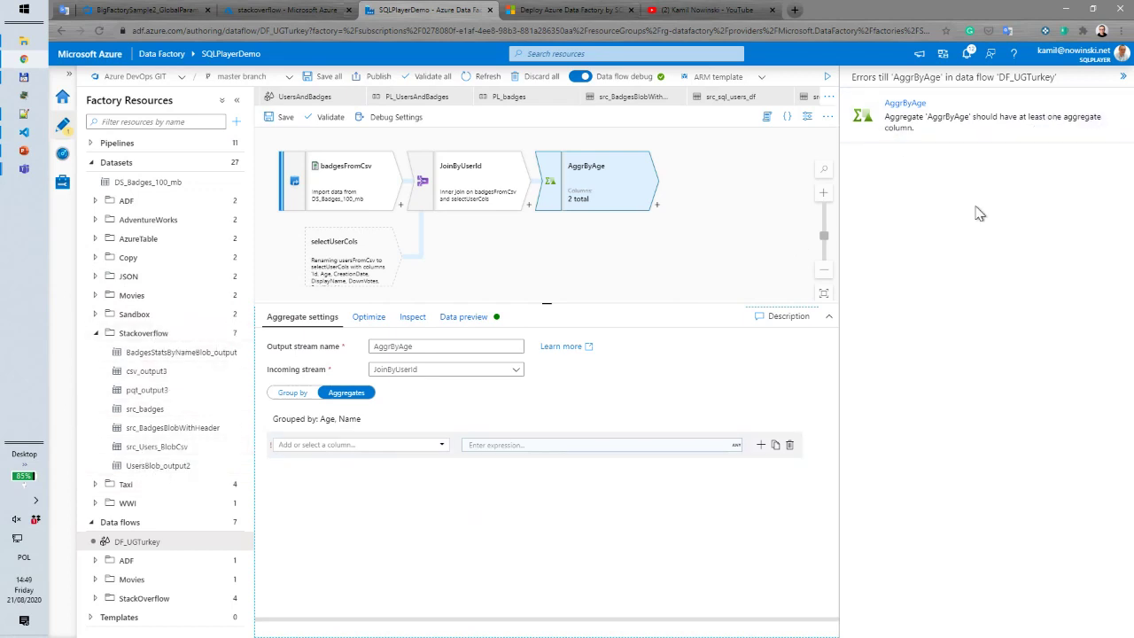
click(1124, 77)
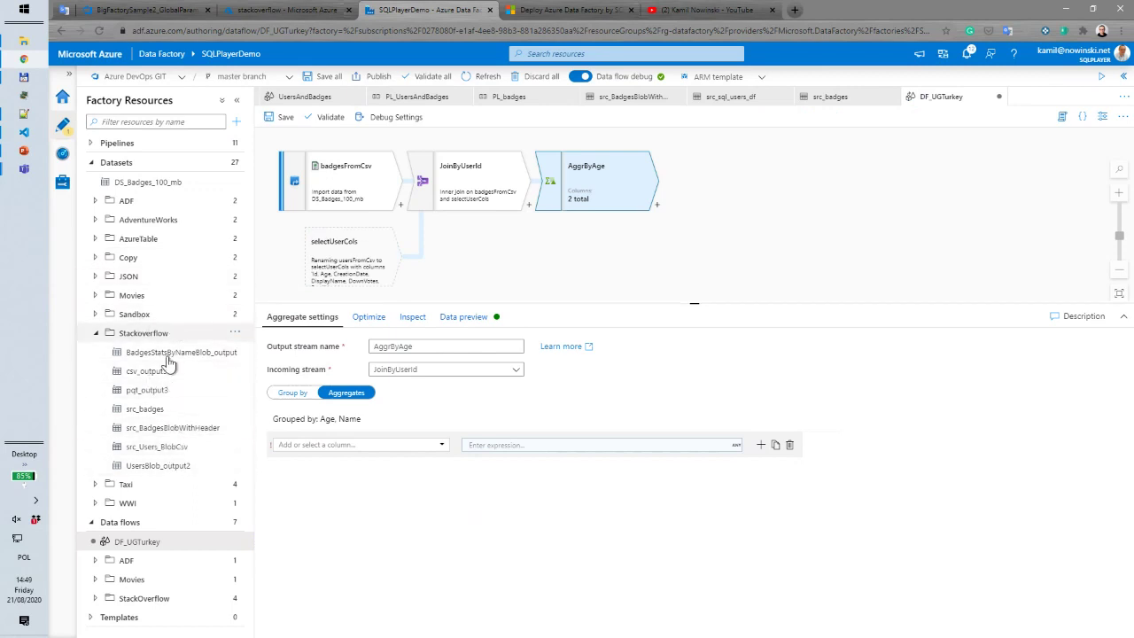
Examine the aggregate definition of AggrByAge in the existing UsersAndBadges data flow, and return to DF_UGTurkey
click(98, 599)
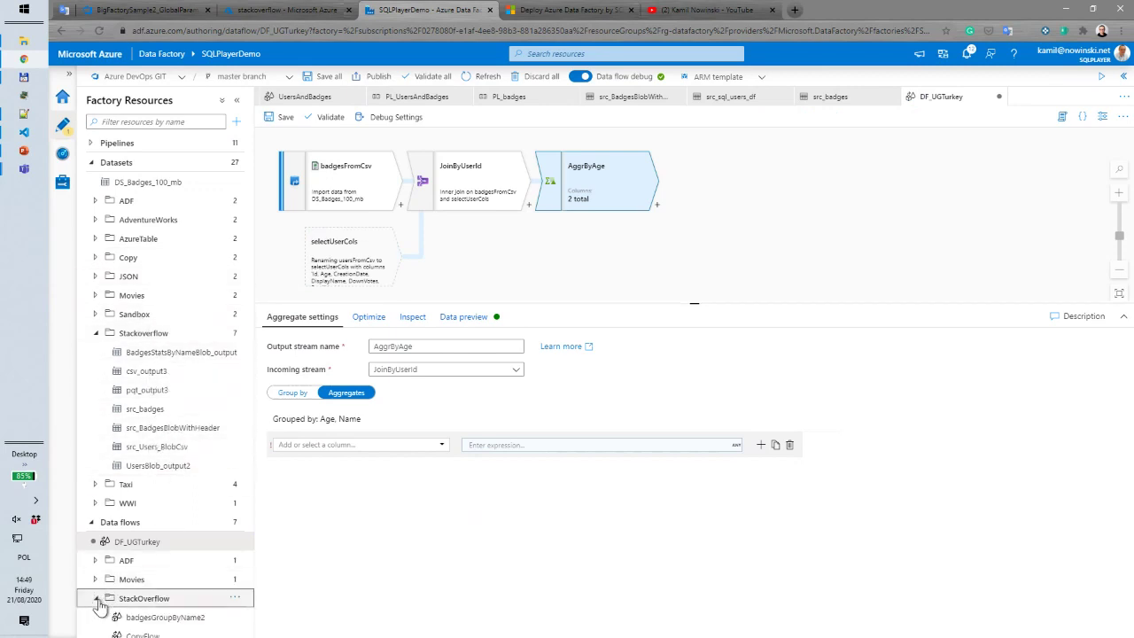
scroll(169, 567, down, 2)
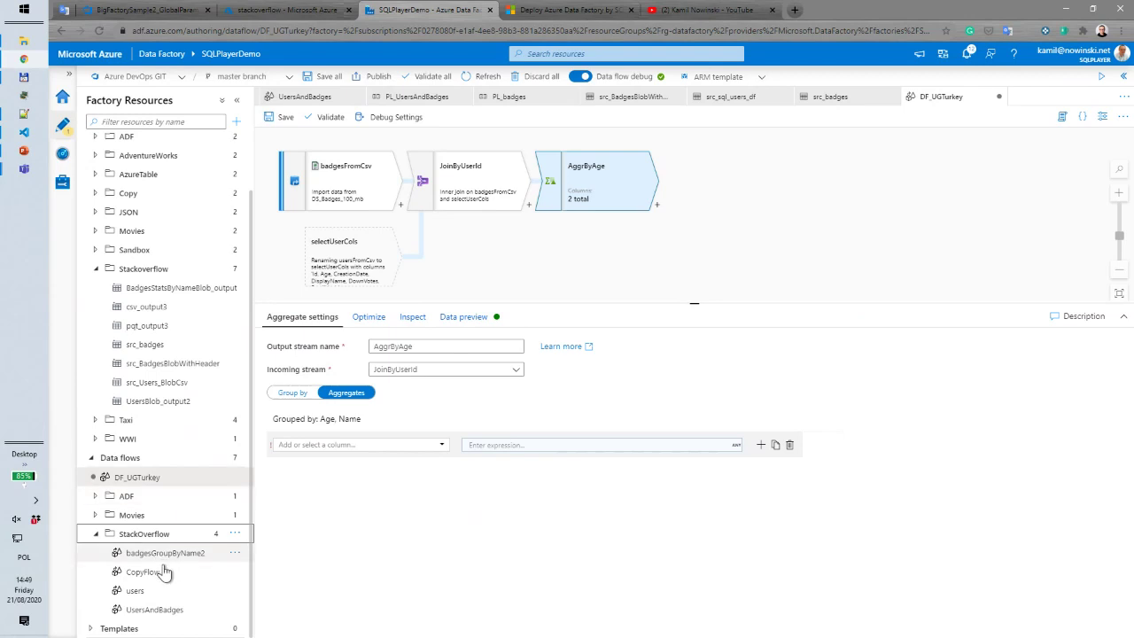
click(156, 611)
click(644, 183)
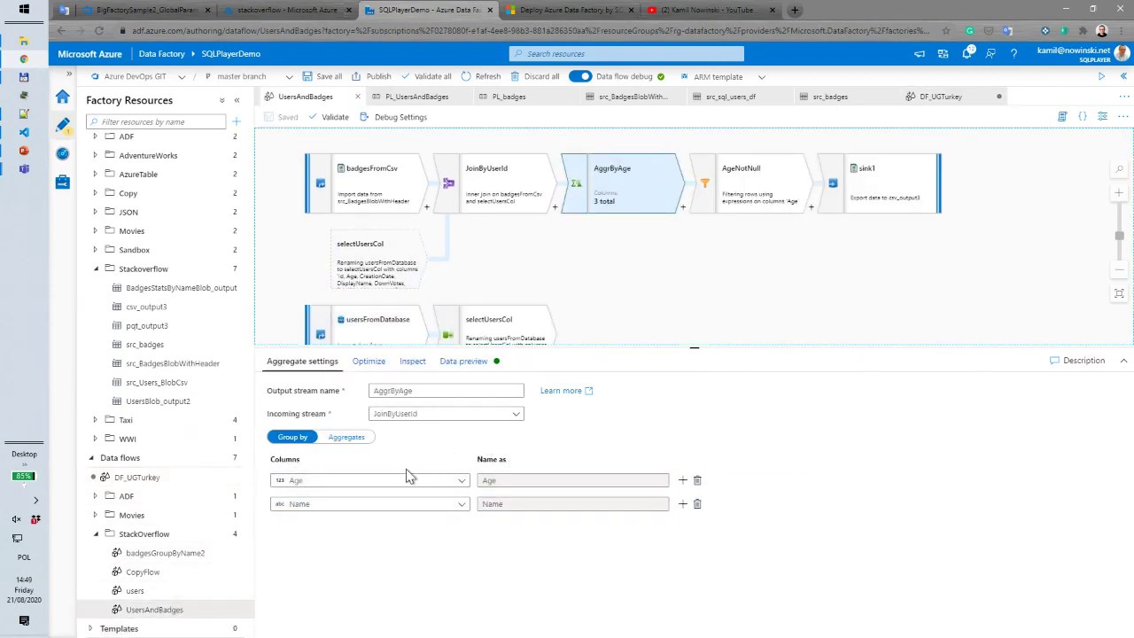
click(348, 438)
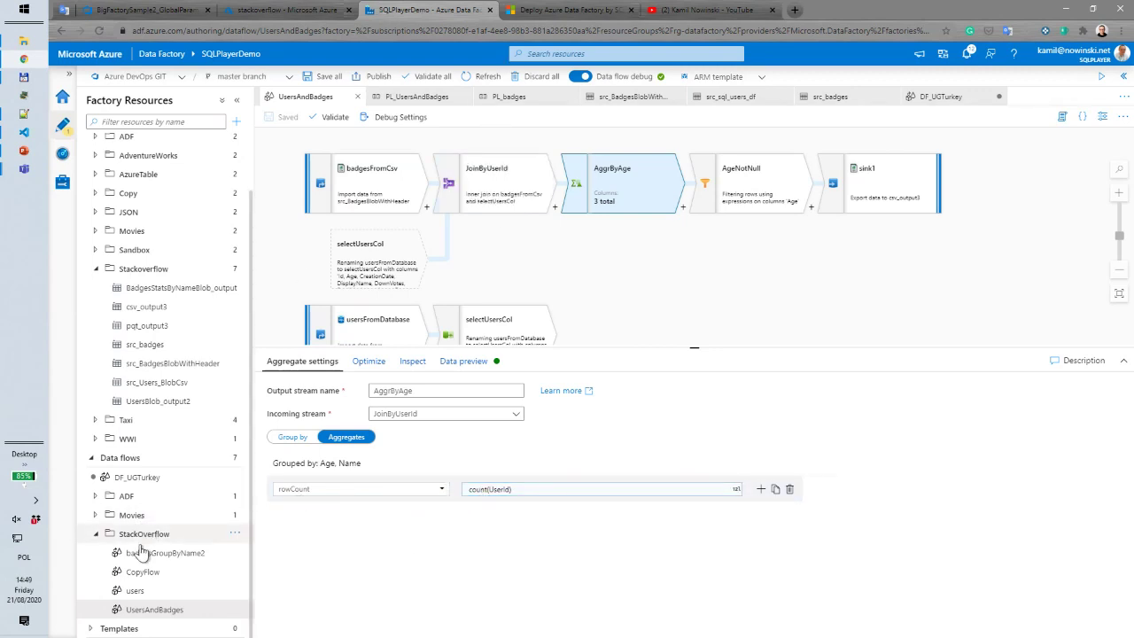
click(96, 534)
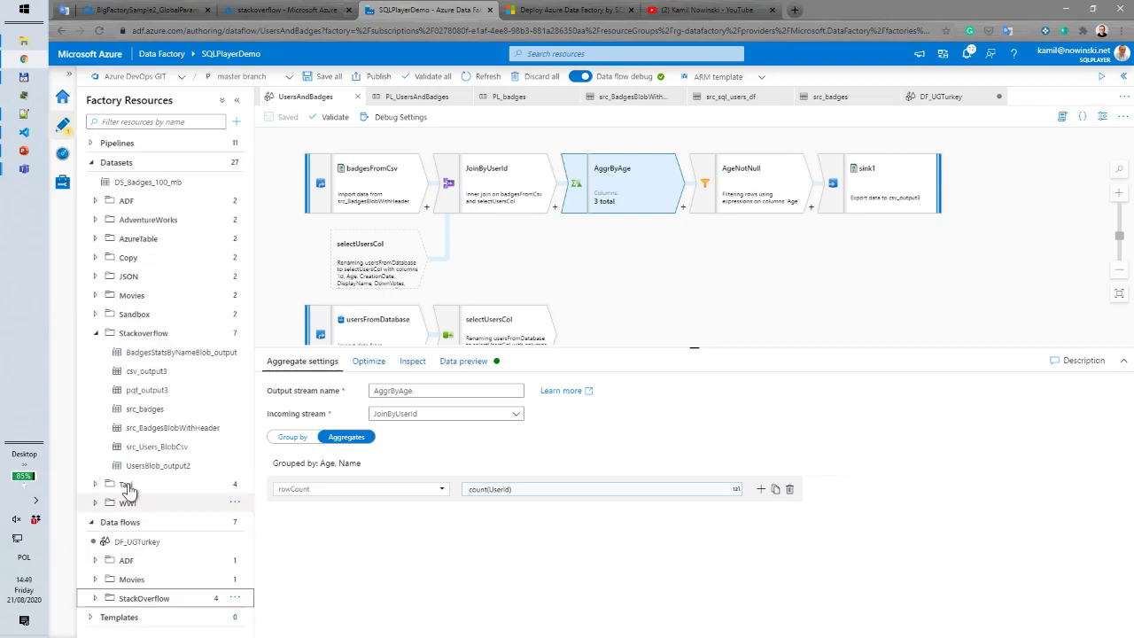
click(137, 544)
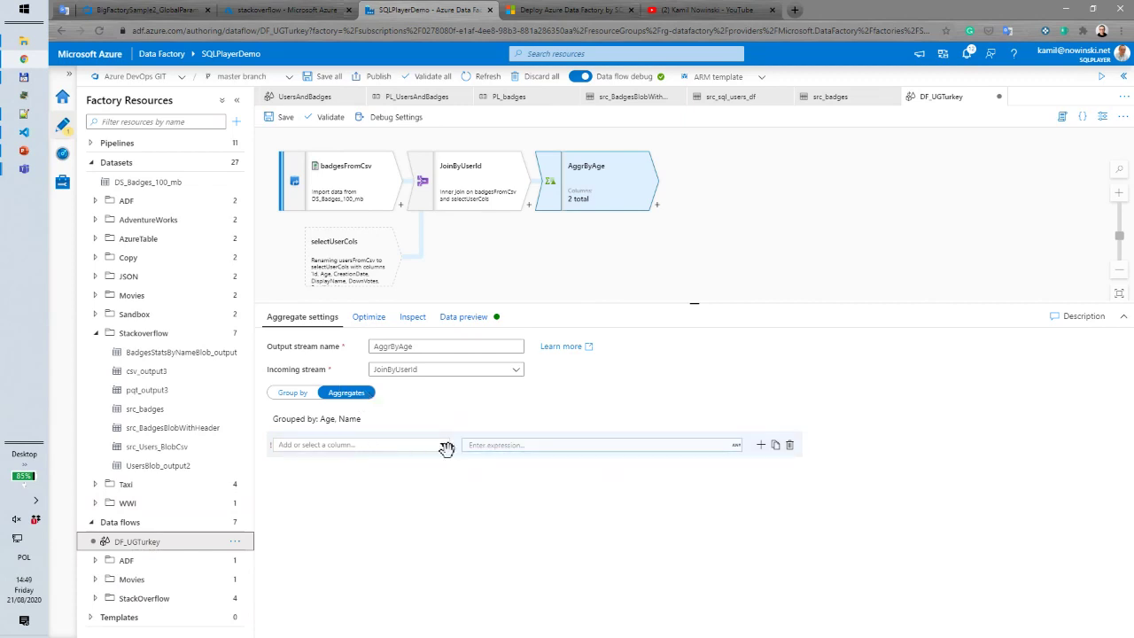
Open the expression builder for AggrByAge's aggregate column, browse the available functions and filter them by "cou"
click(523, 445)
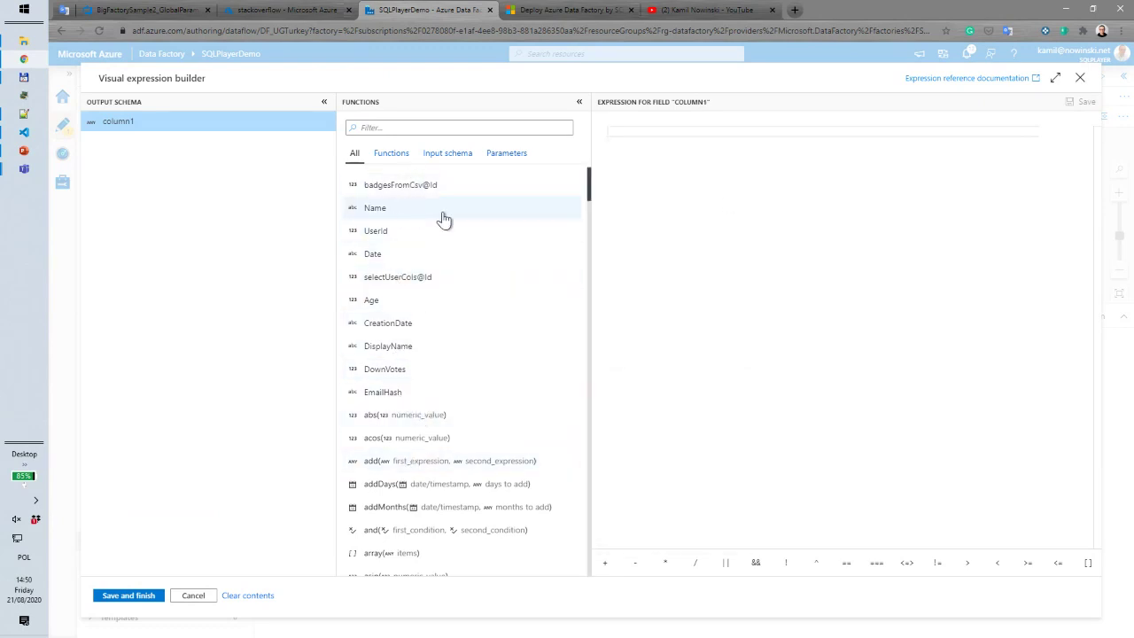
scroll(443, 219, down, 5)
scroll(459, 230, down, 8)
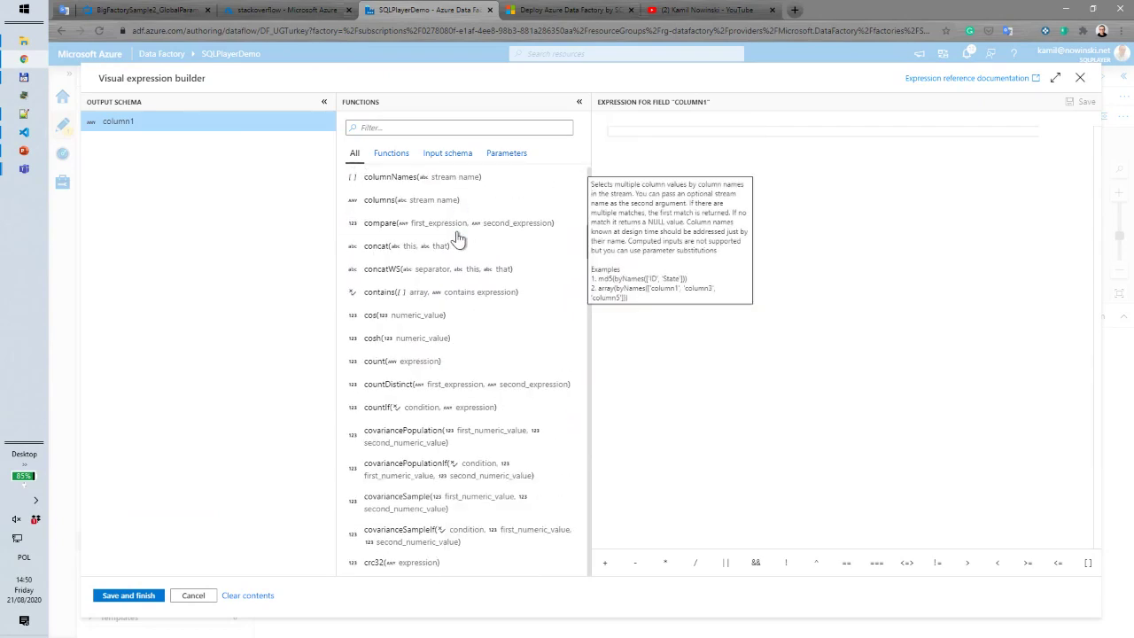
scroll(470, 266, down, 3)
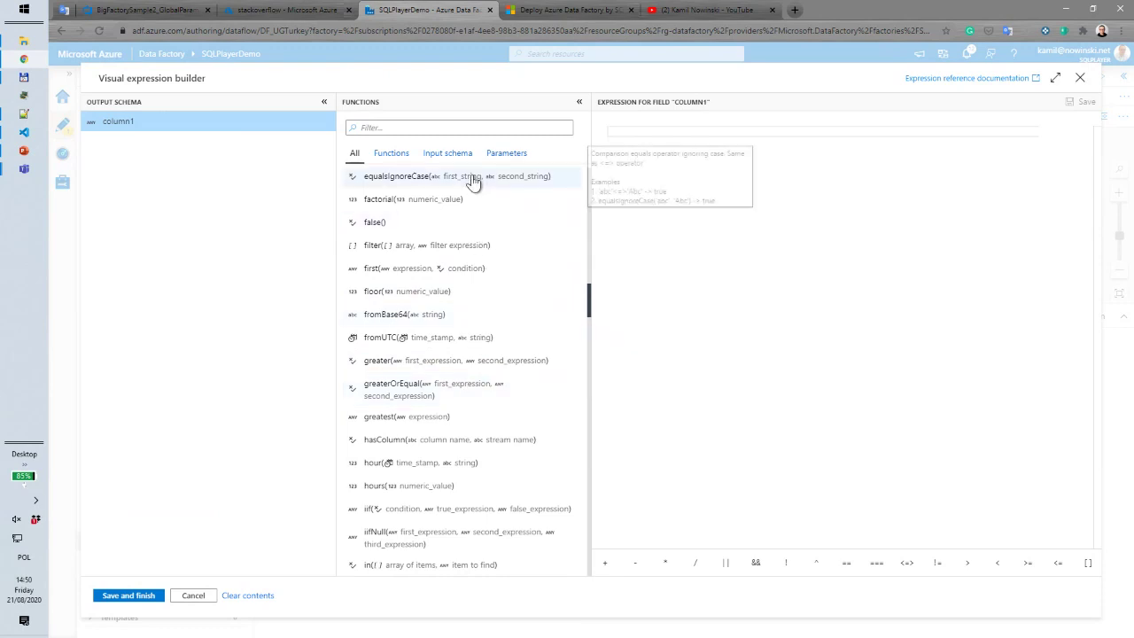
click(459, 129)
text(cou)
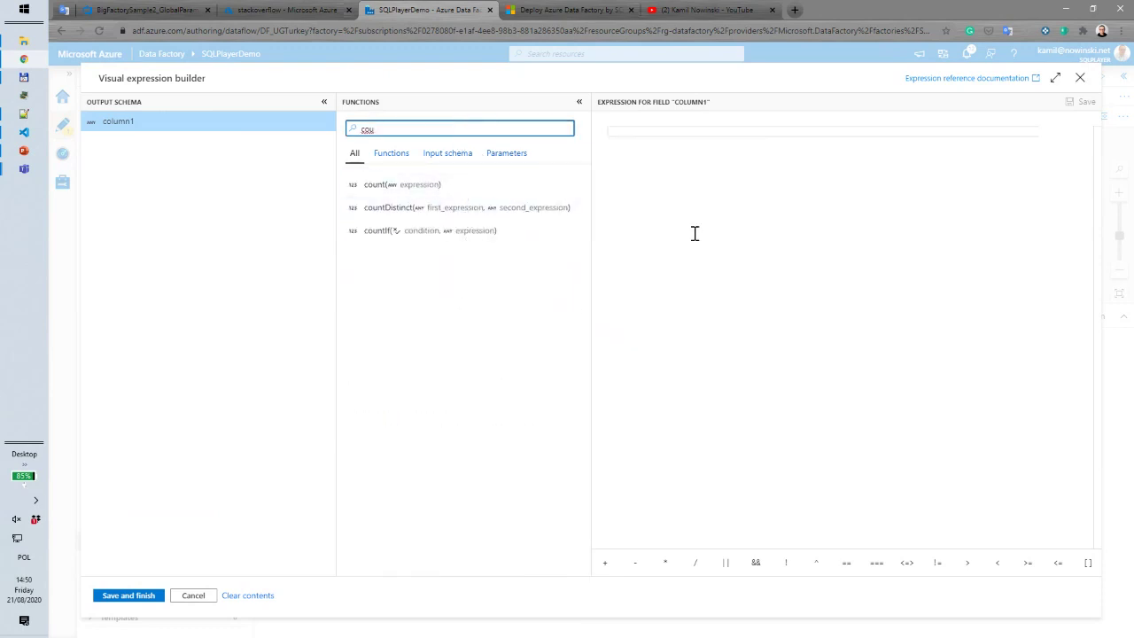
Enter the expression count(UserId) for AggrByAge's aggregate column
click(669, 178)
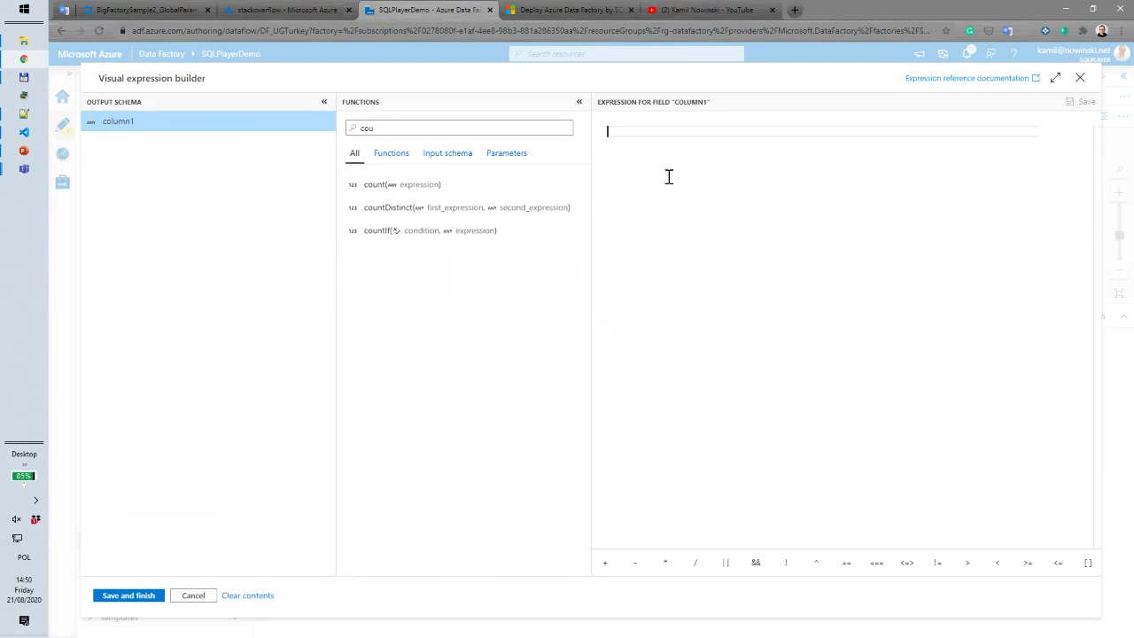
text(co)
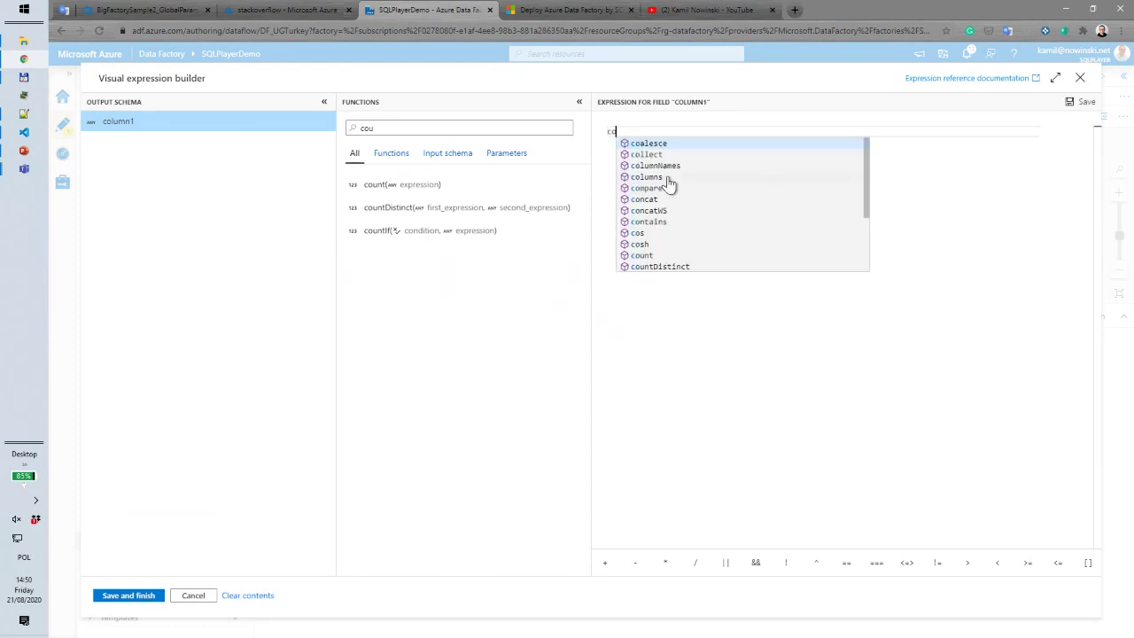
text(un)
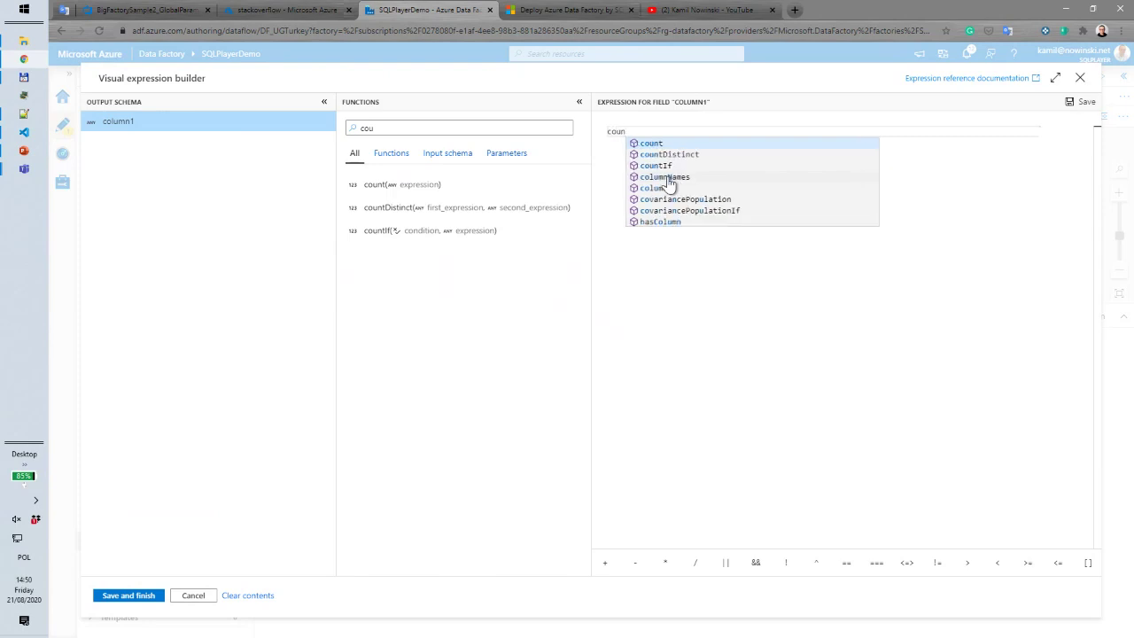
text(t()
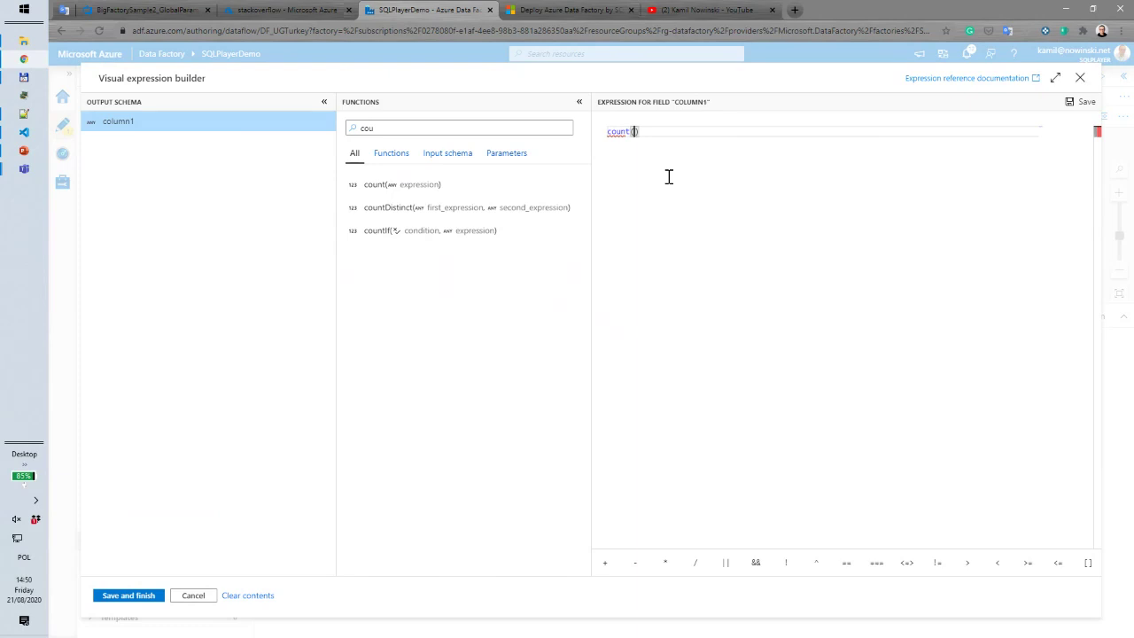
mouse_move(414, 193)
text(us)
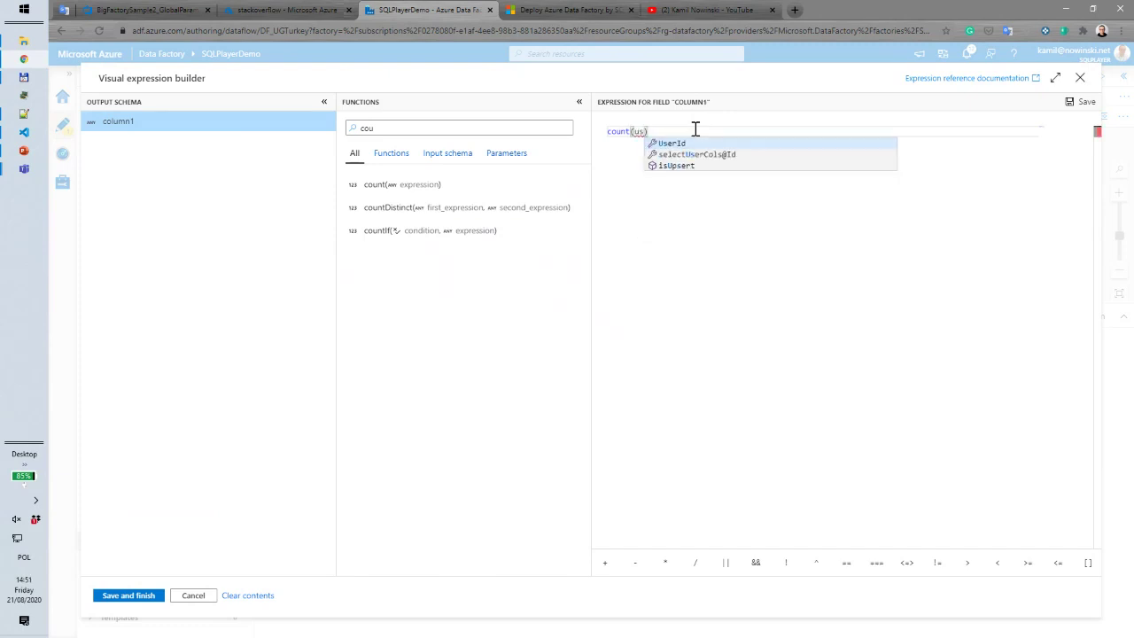
key(Return)
key(Return)
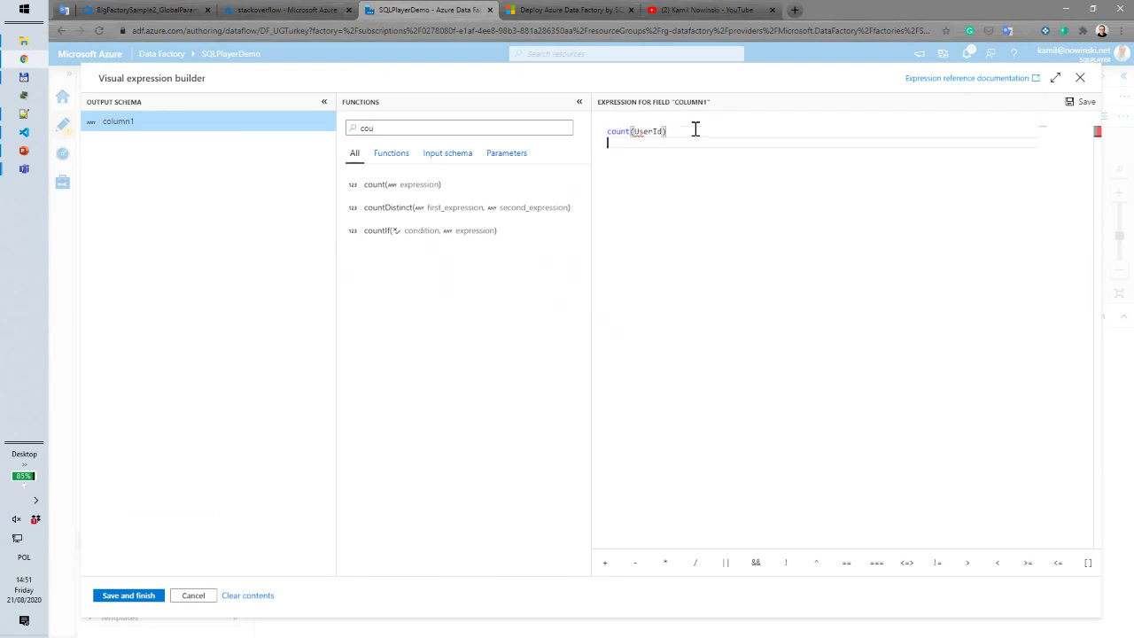
key(BackSpace)
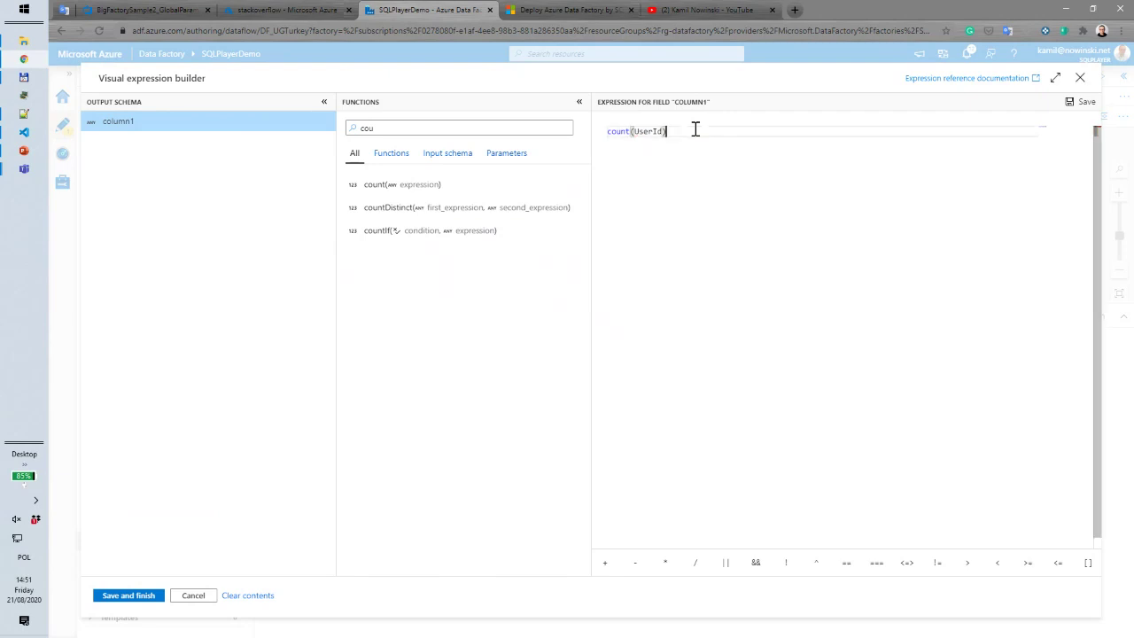
key(ctrl+a)
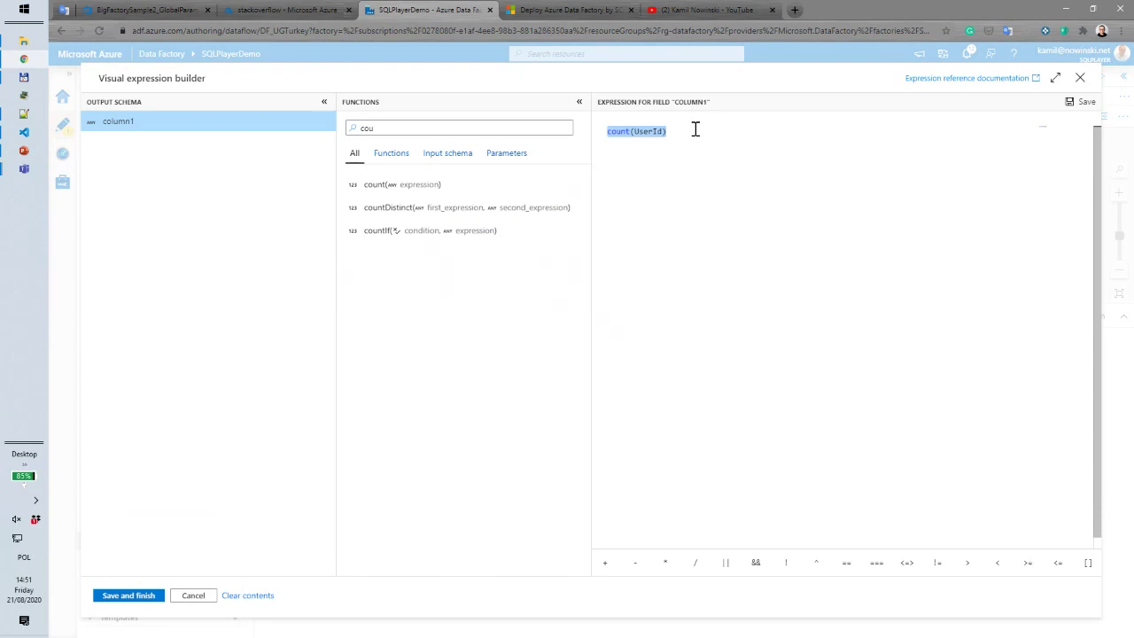
click(696, 130)
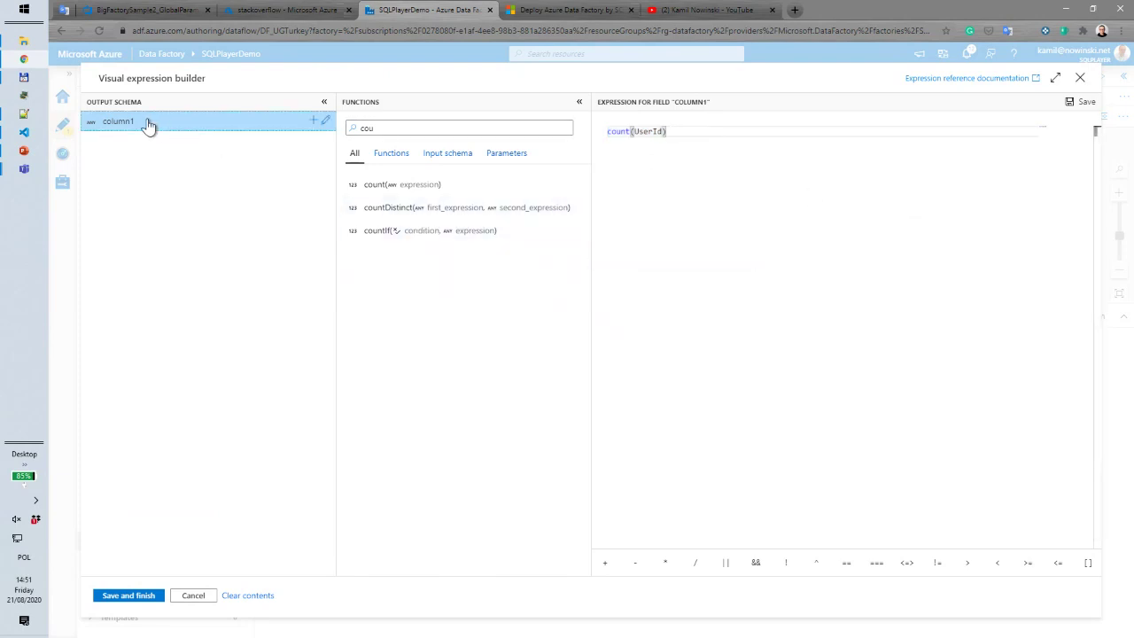
Rename the aggregate output column to count and save the finished expression
click(325, 124)
double_click(244, 122)
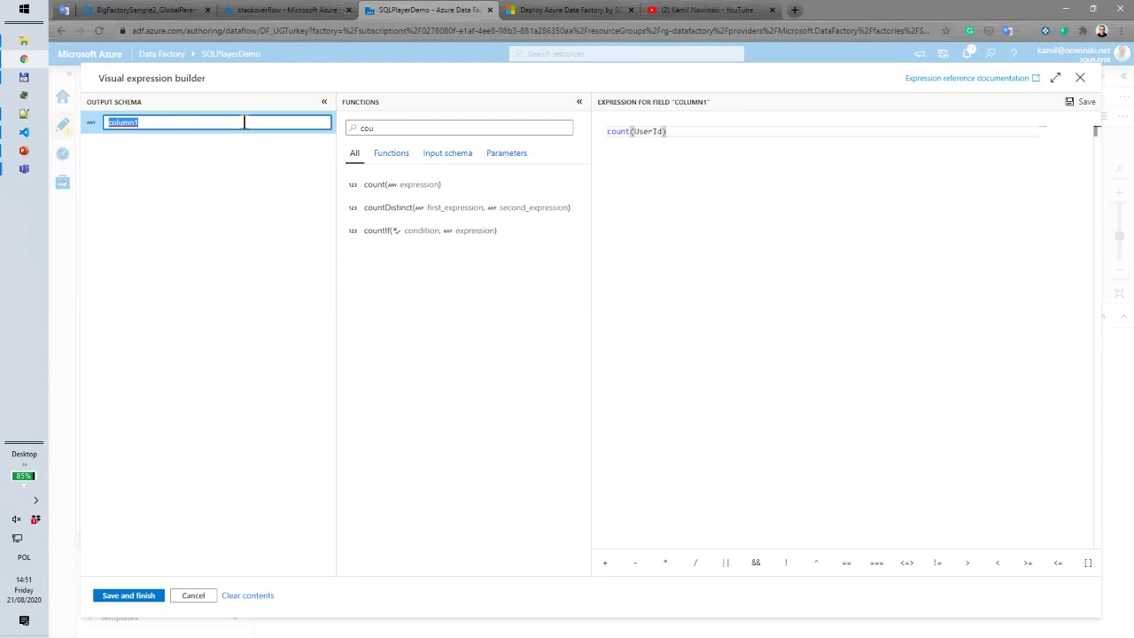
text(co)
key(Return)
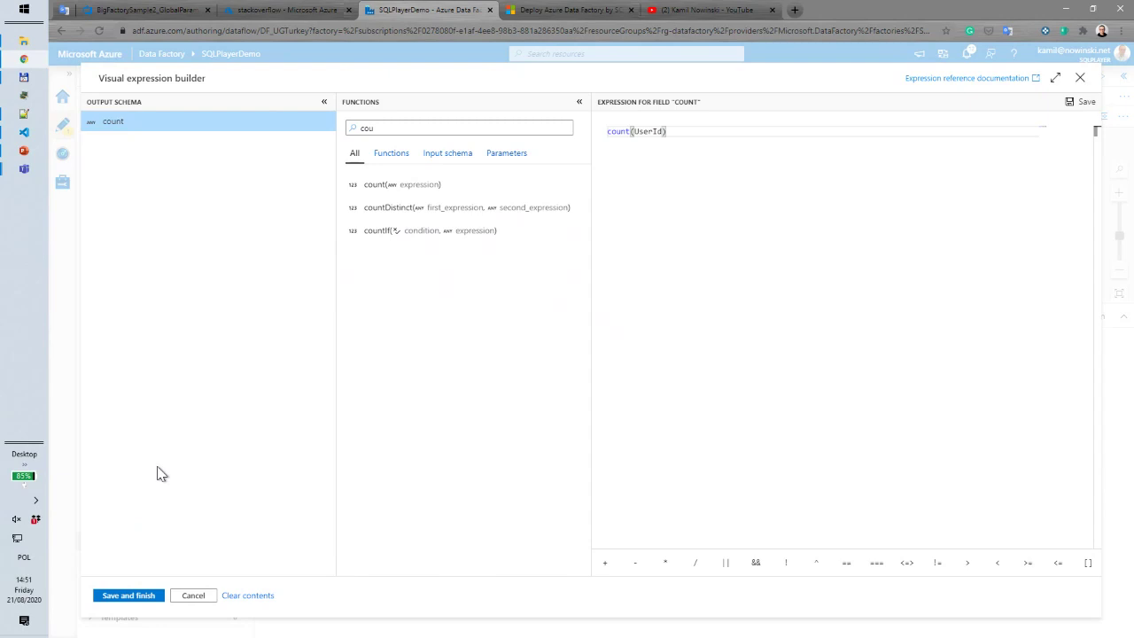
click(130, 597)
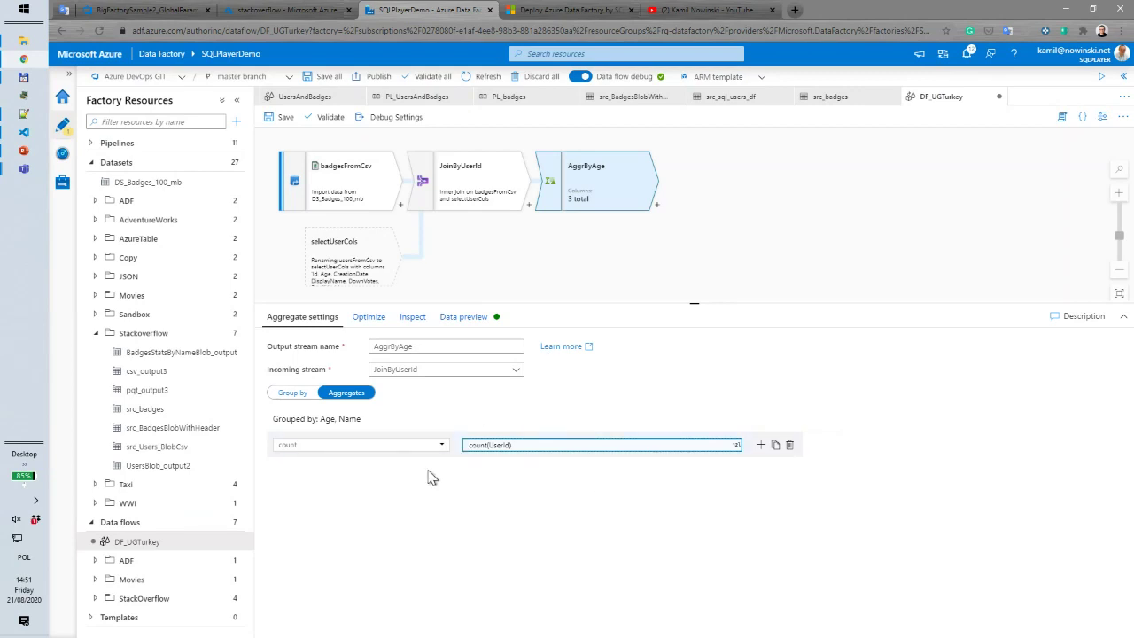
Review AggrByAge's group-by columns and refresh its data preview
click(293, 392)
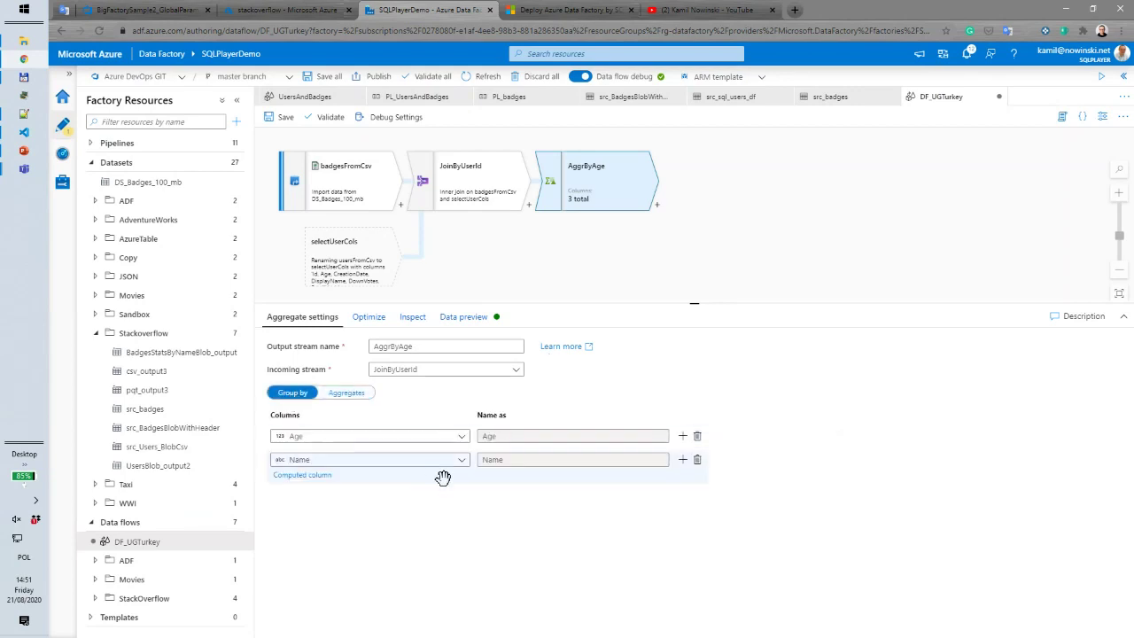
click(475, 318)
click(303, 366)
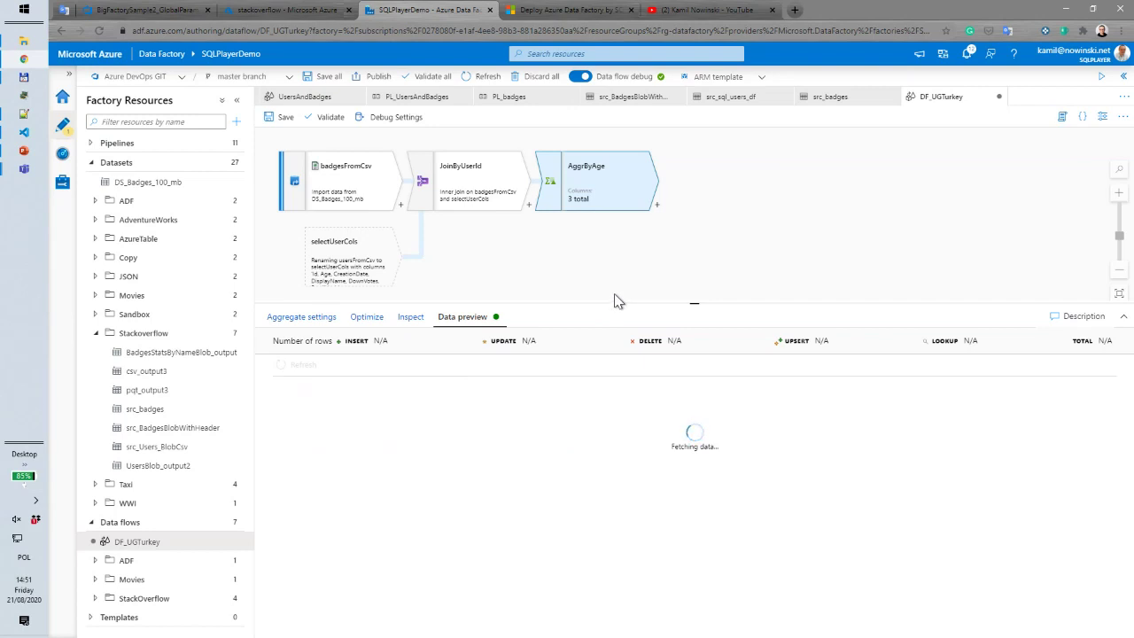
Add a Filter transformation after AggrByAge
click(657, 209)
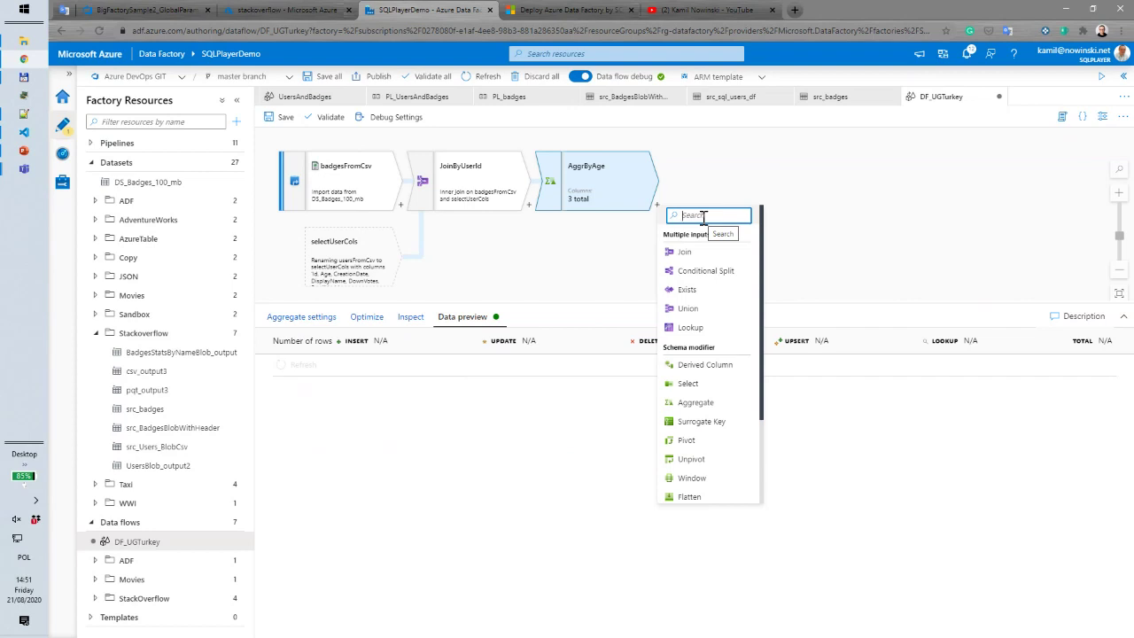
scroll(722, 328, down, 2)
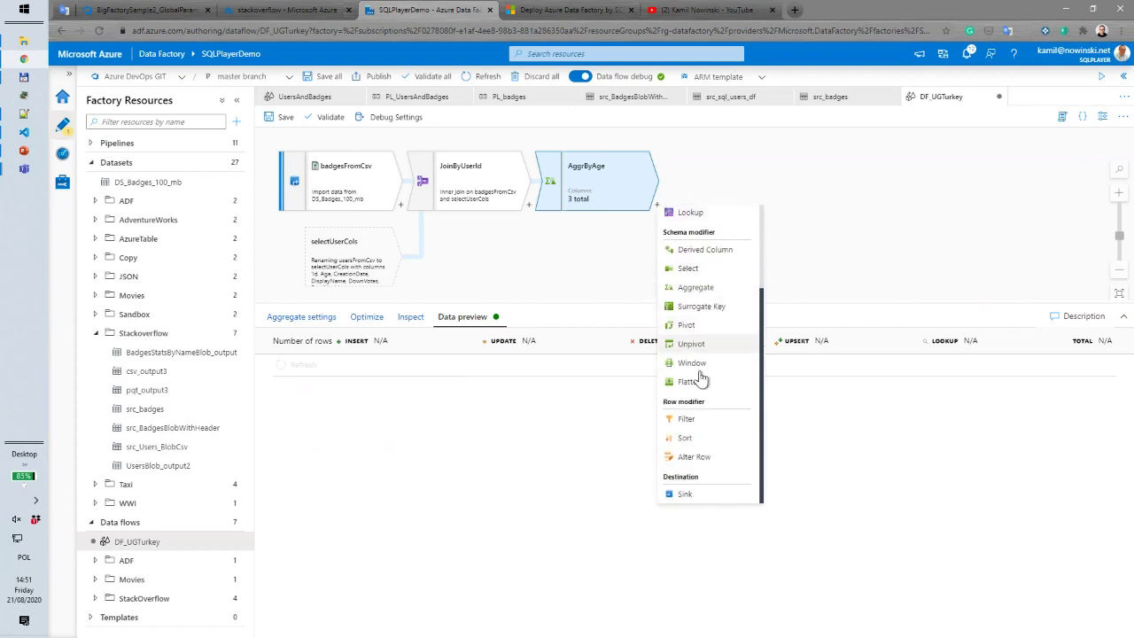
click(698, 421)
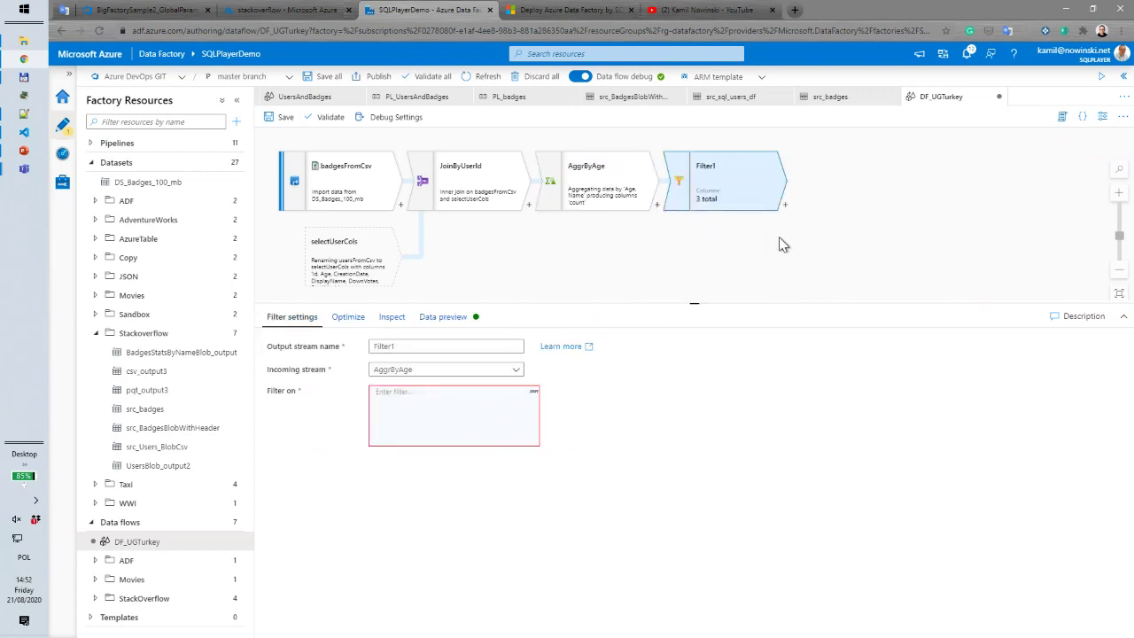
Check AggrByAge's preview rows, and inspect the projection and source settings of badgesFromCsv
click(648, 179)
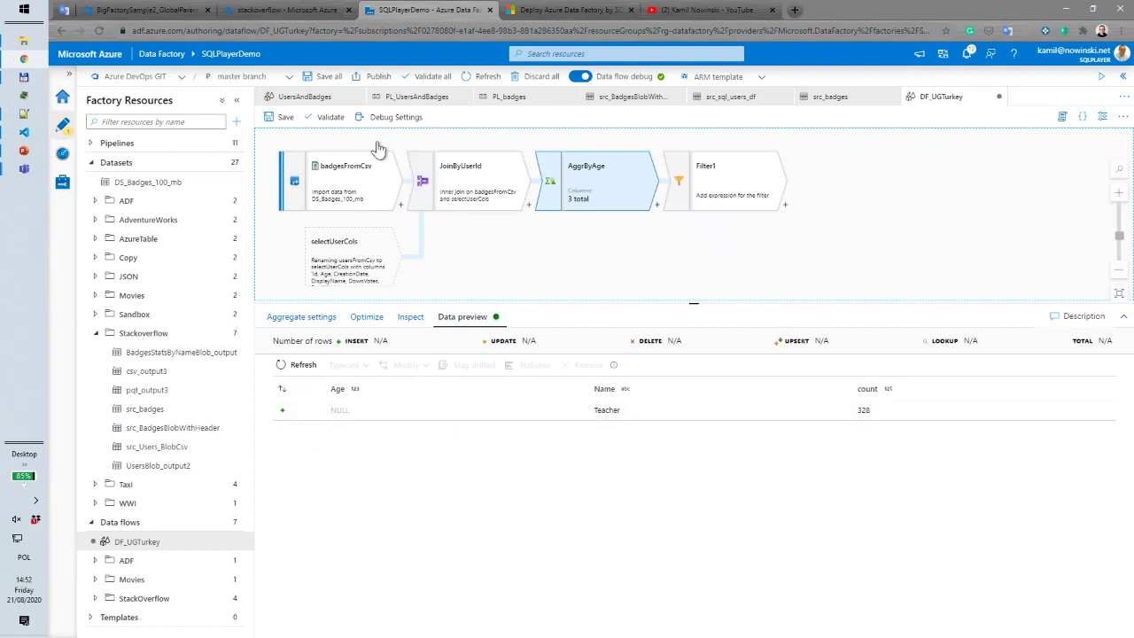
click(374, 182)
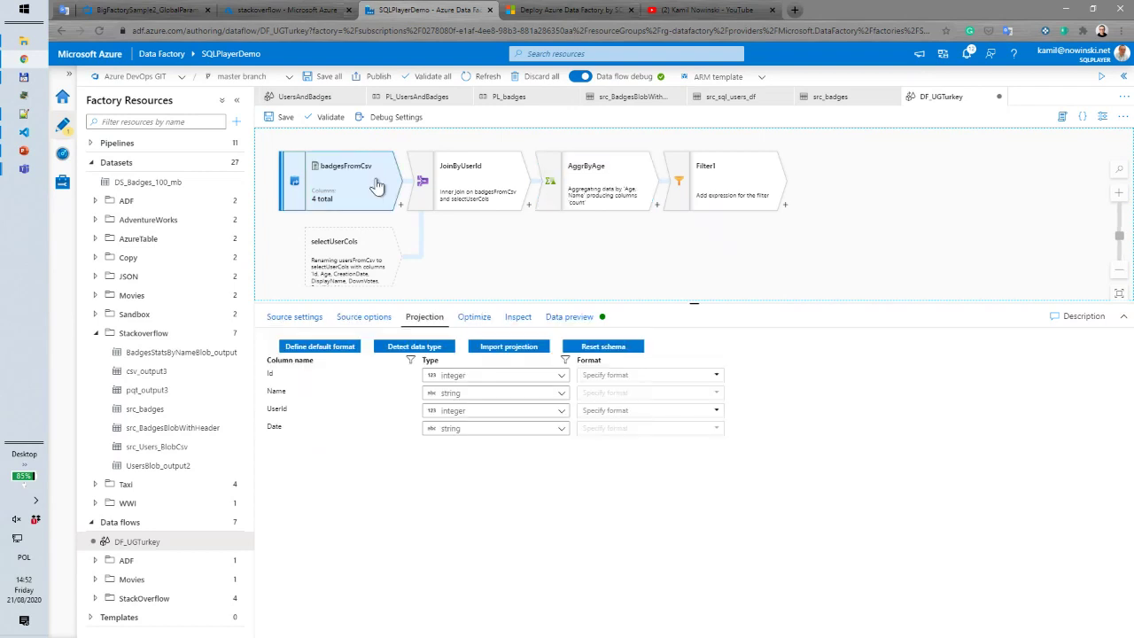
click(297, 318)
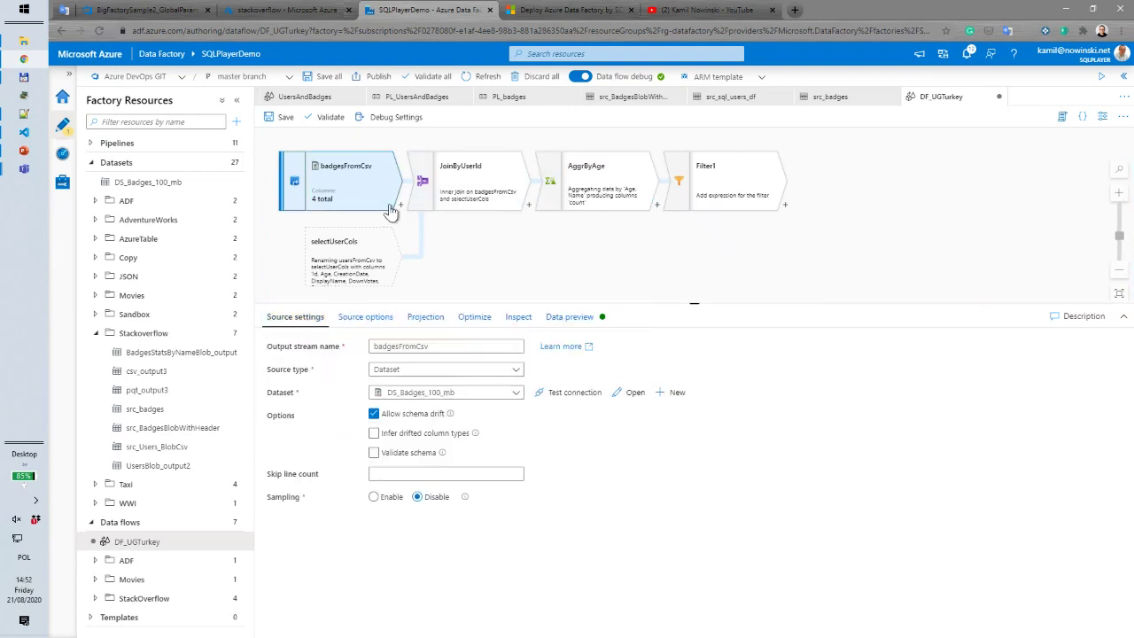
Set the debug row limit to 1000000 for both the badgesFromCsv and usersFromCsv sources
click(386, 122)
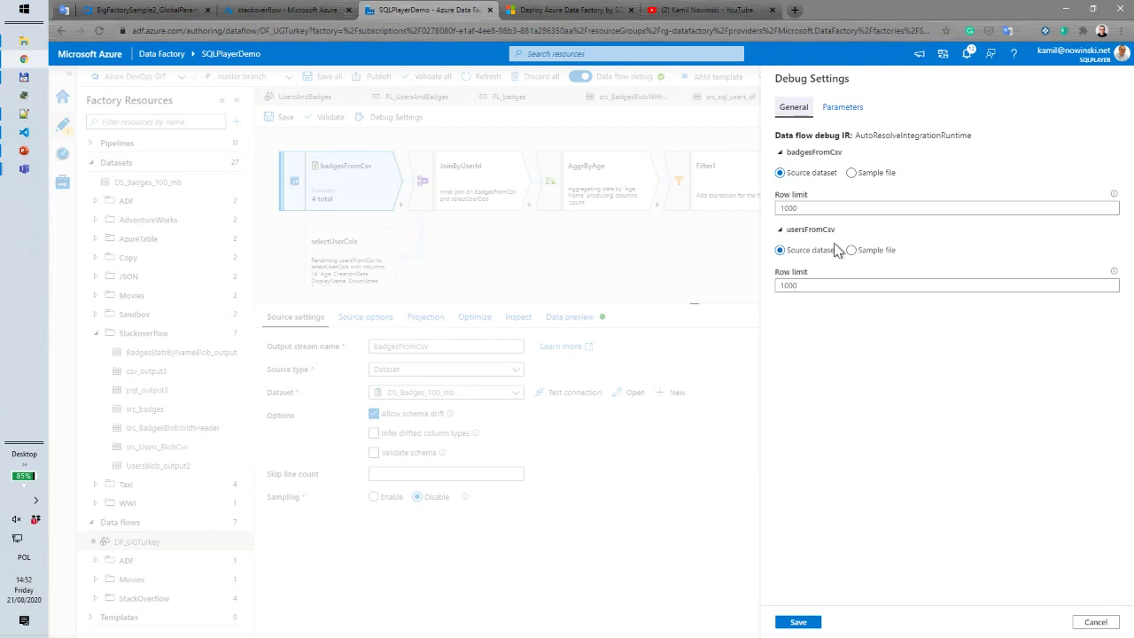
click(884, 251)
click(816, 285)
double_click(818, 286)
click(819, 285)
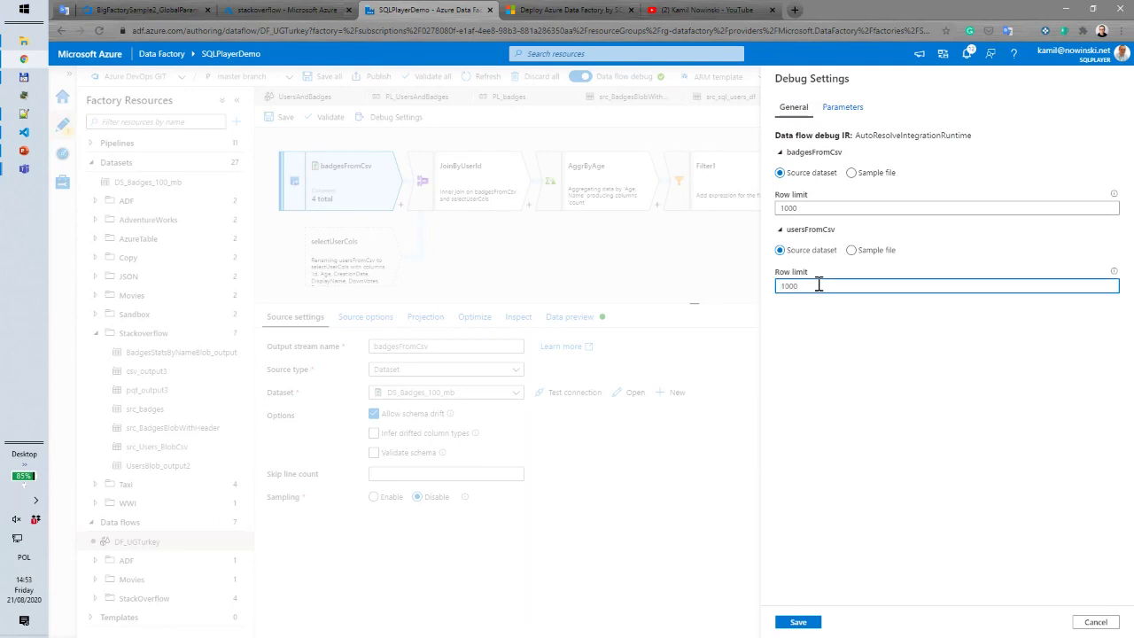
text(000)
click(822, 208)
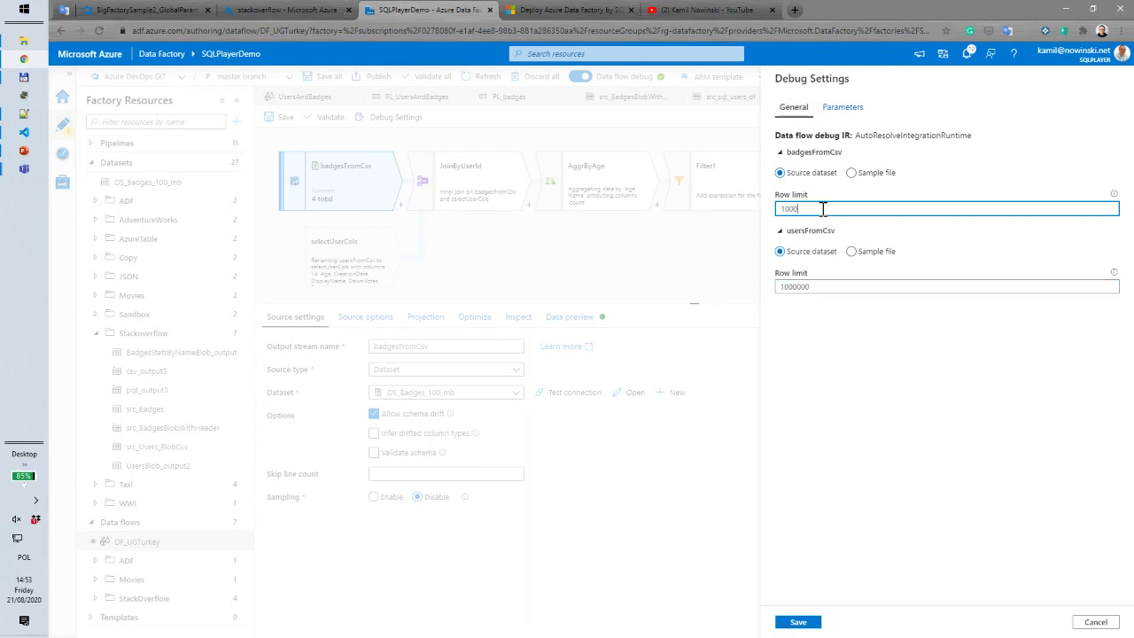
text(000)
click(842, 108)
click(791, 109)
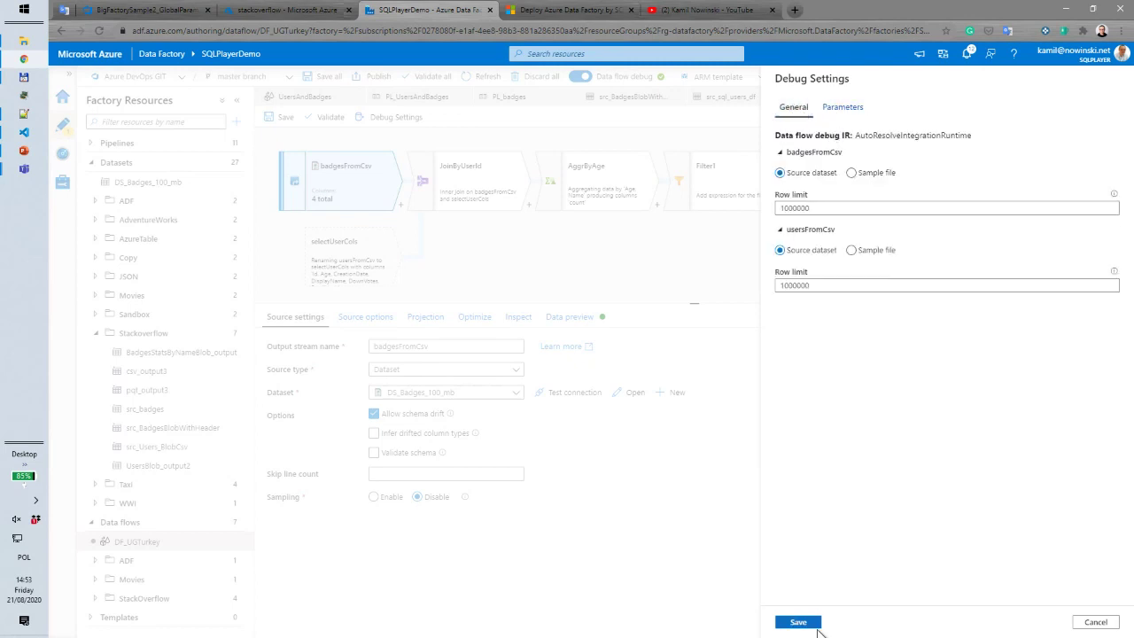
key(Escape)
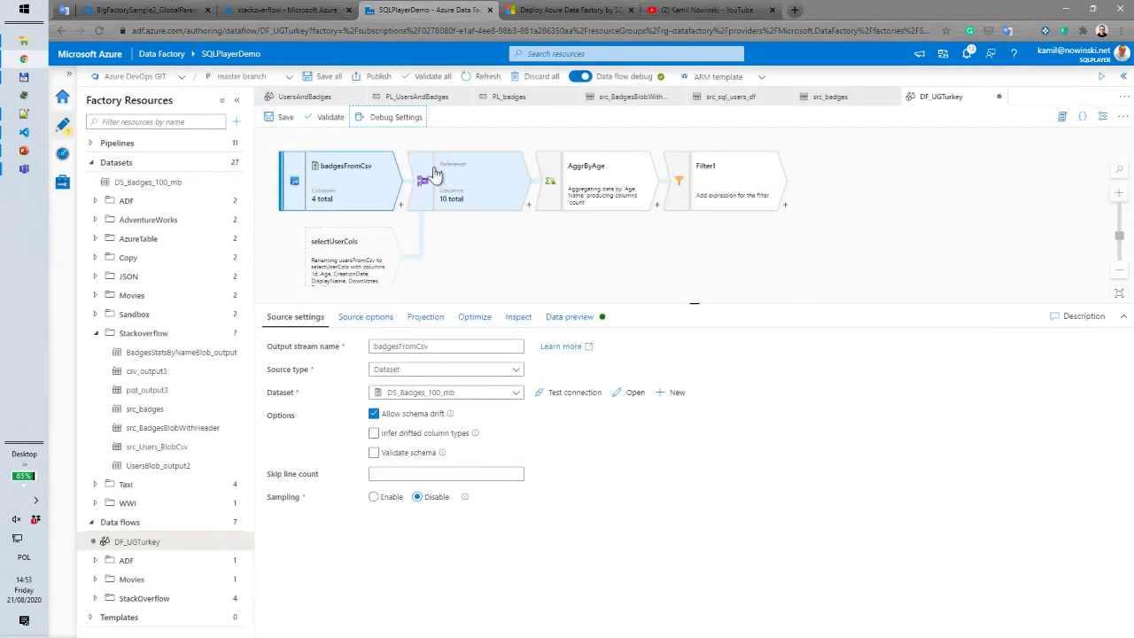
Examine usersFromCsv's projection, column list, source options and source settings, and check the source settings of badgesFromCsv
scroll(443, 234, down, 2)
click(364, 257)
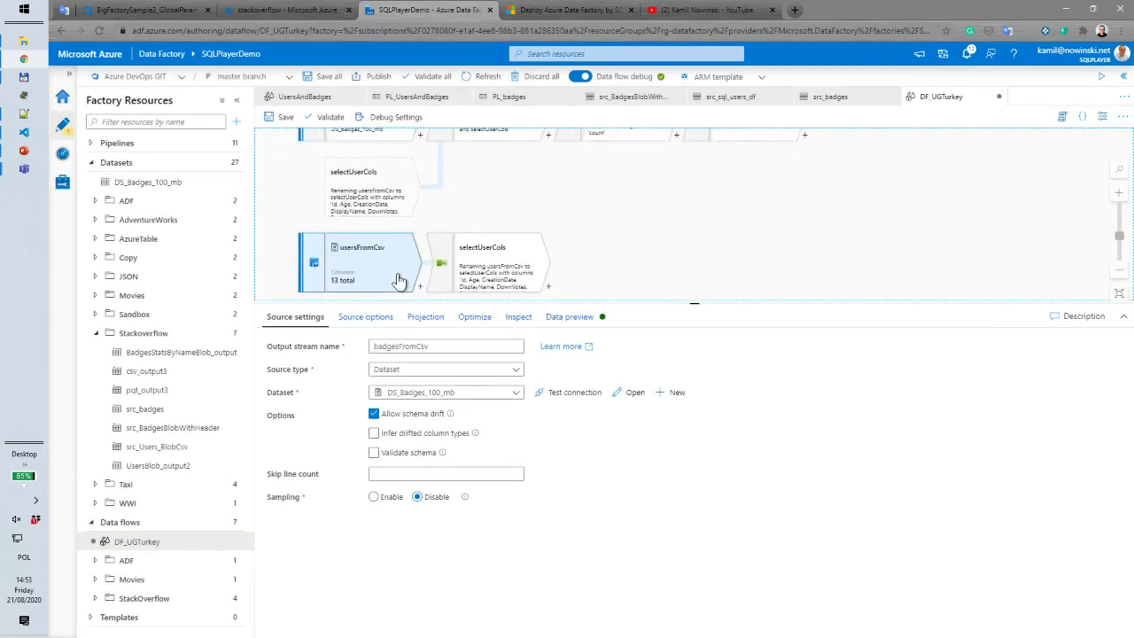
click(424, 316)
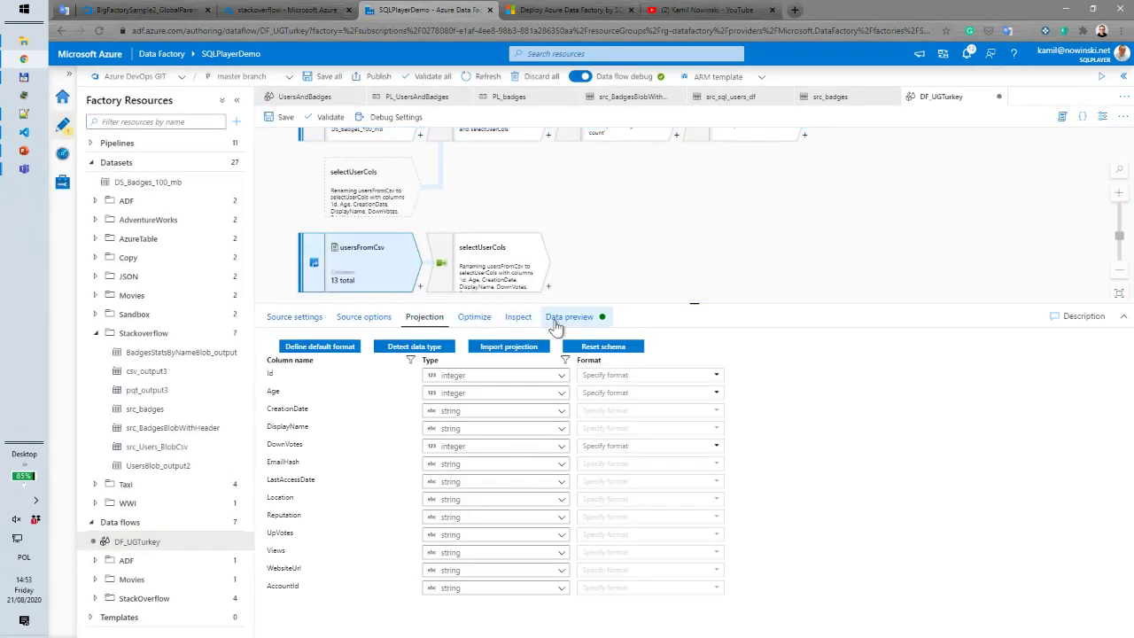
click(558, 319)
click(473, 319)
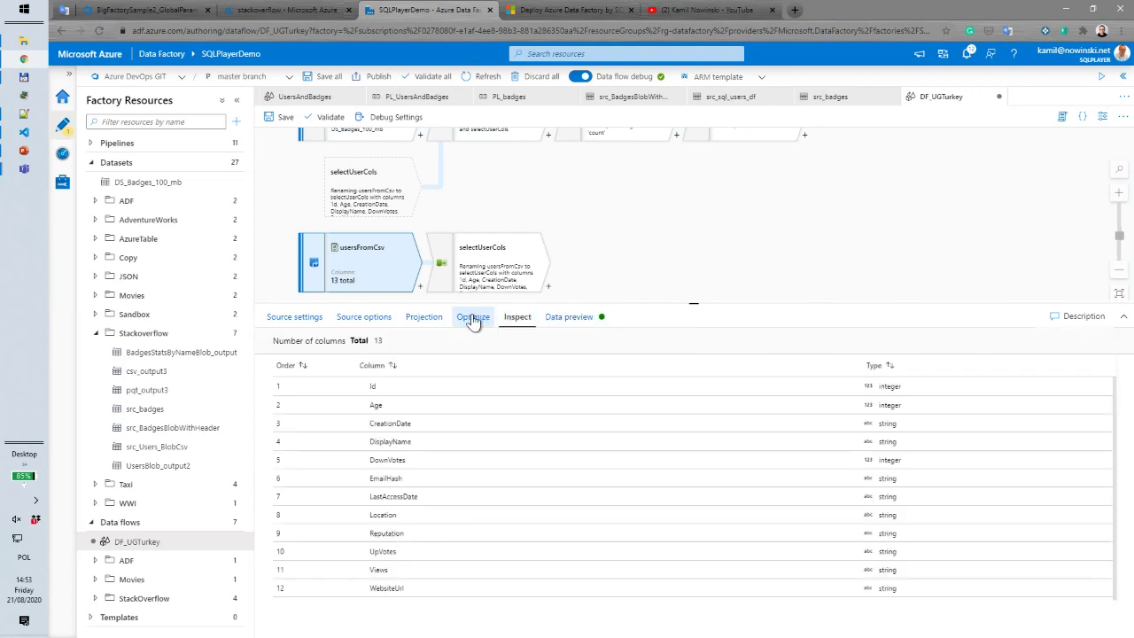
click(424, 319)
click(364, 319)
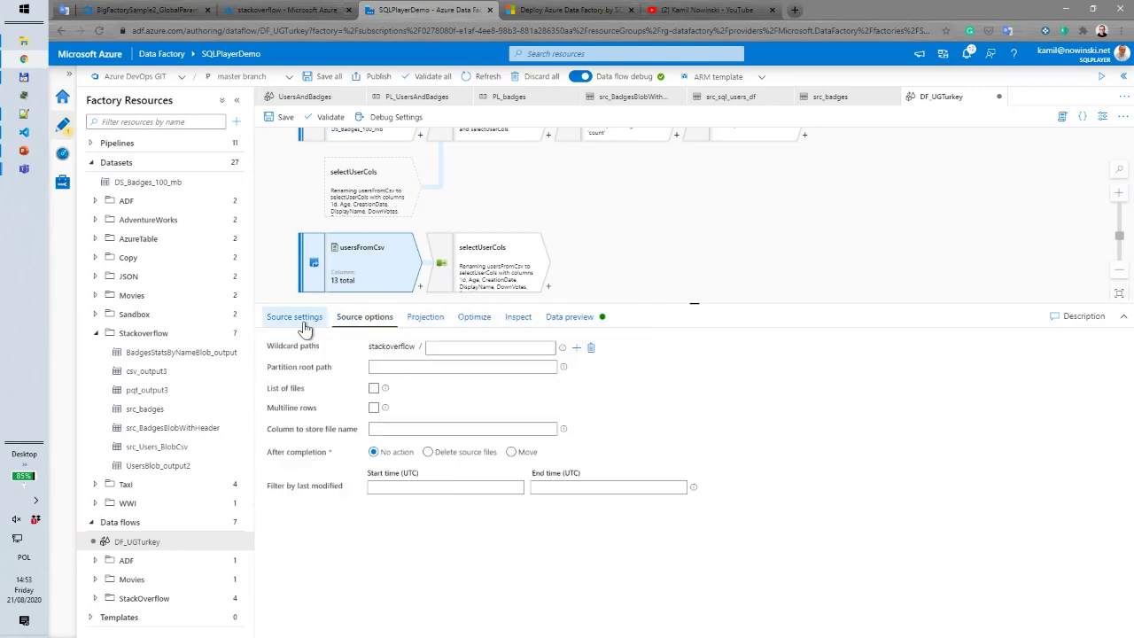
click(304, 321)
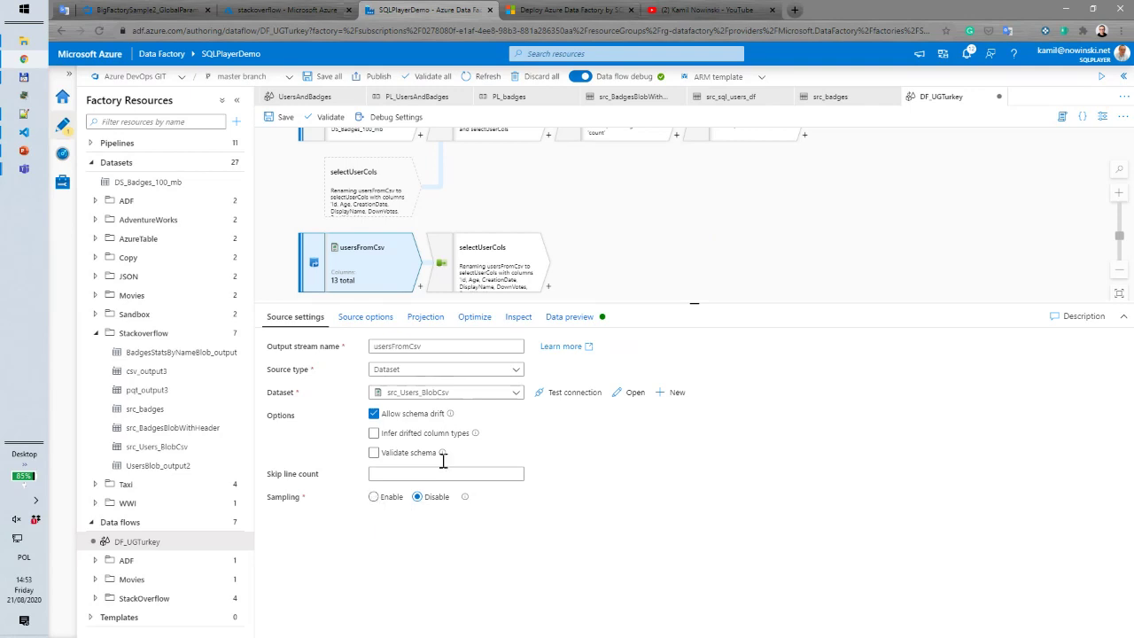
scroll(620, 223, up, 2)
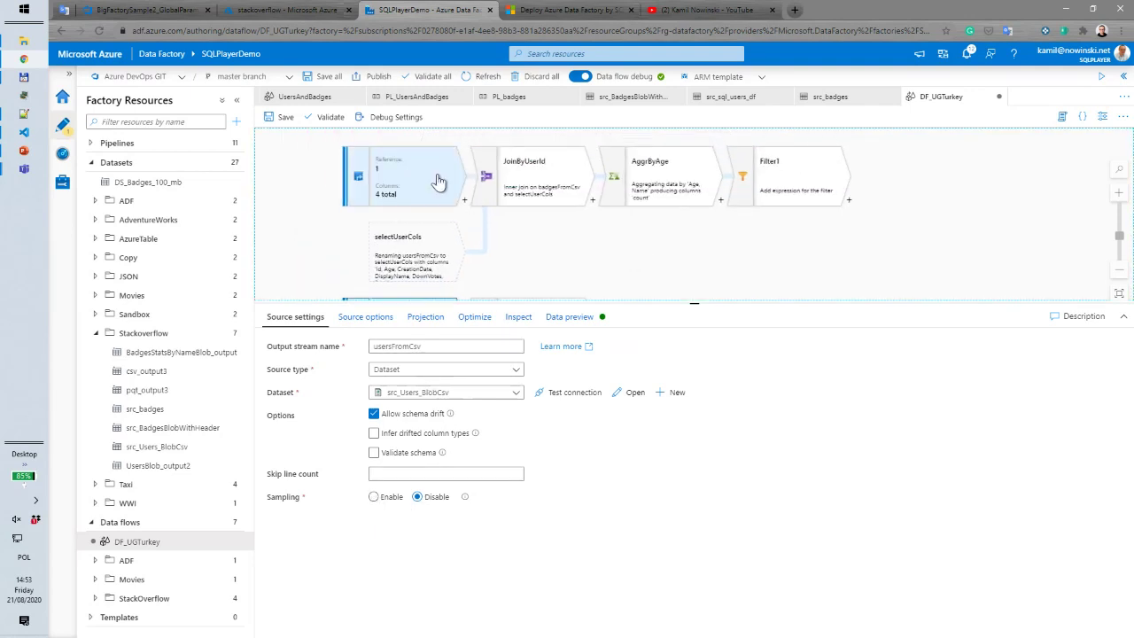
click(437, 182)
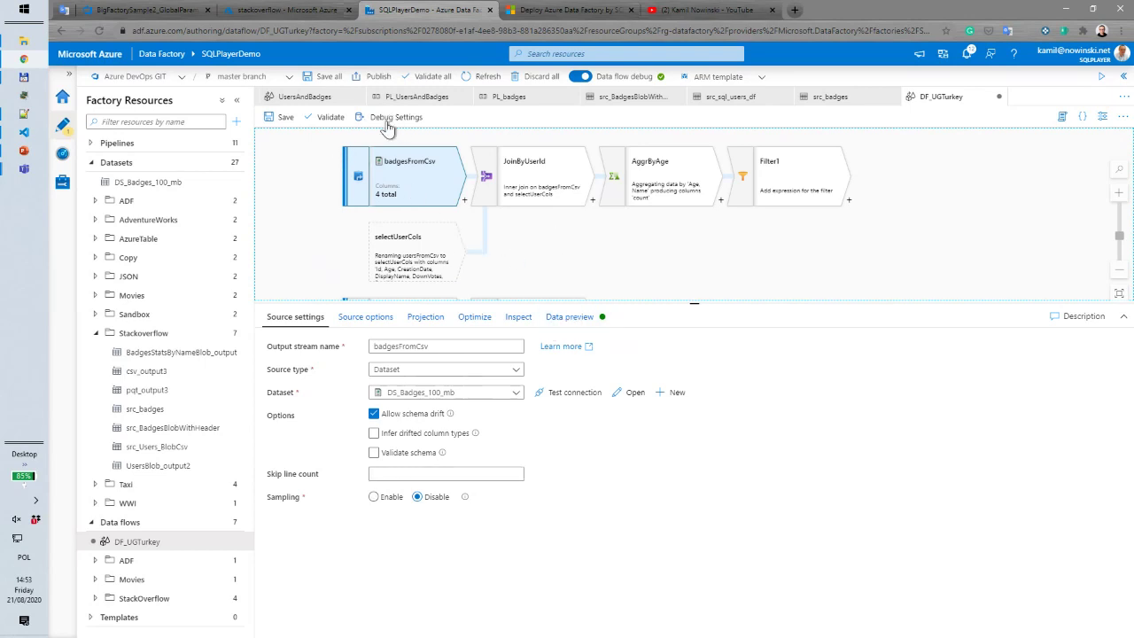
Look at Filter1's filter settings and return to AggrByAge's data preview
click(312, 168)
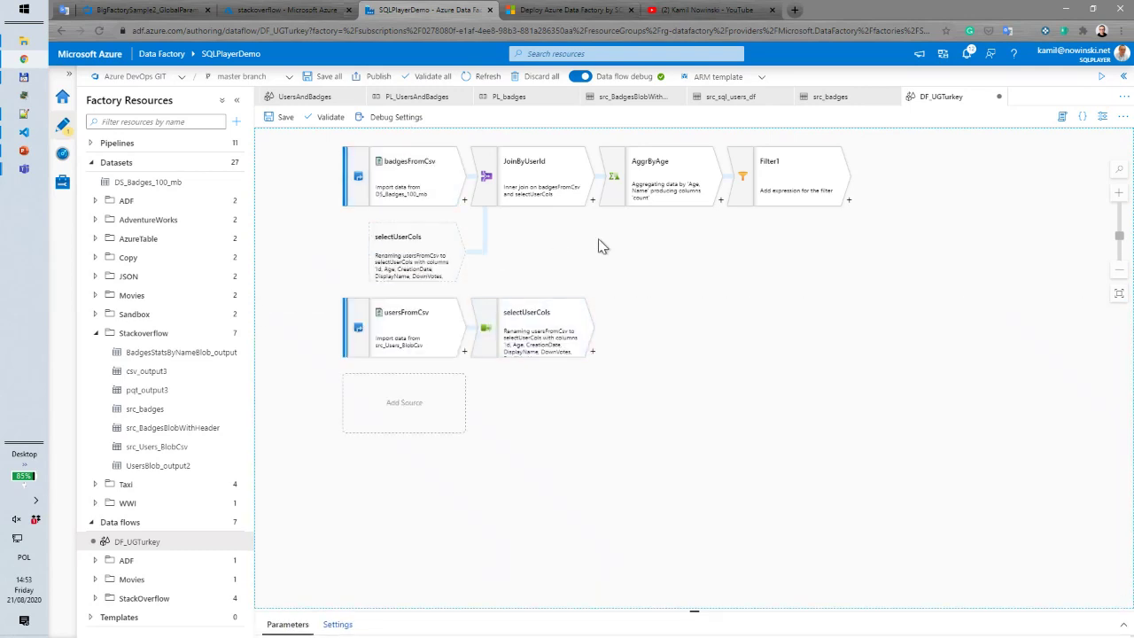
click(807, 177)
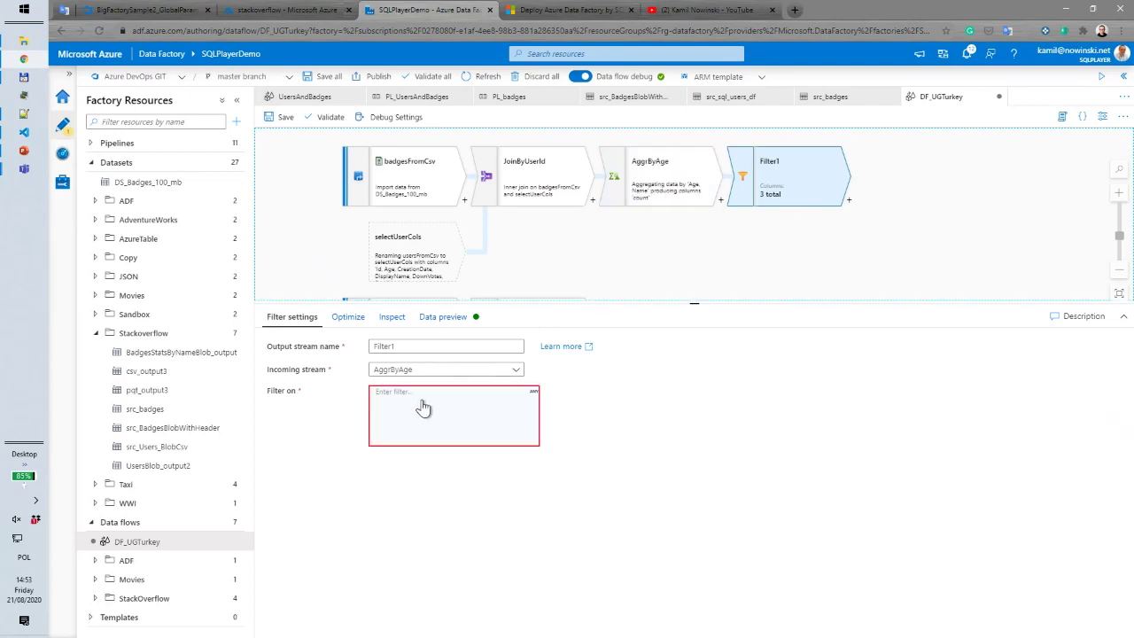
click(674, 190)
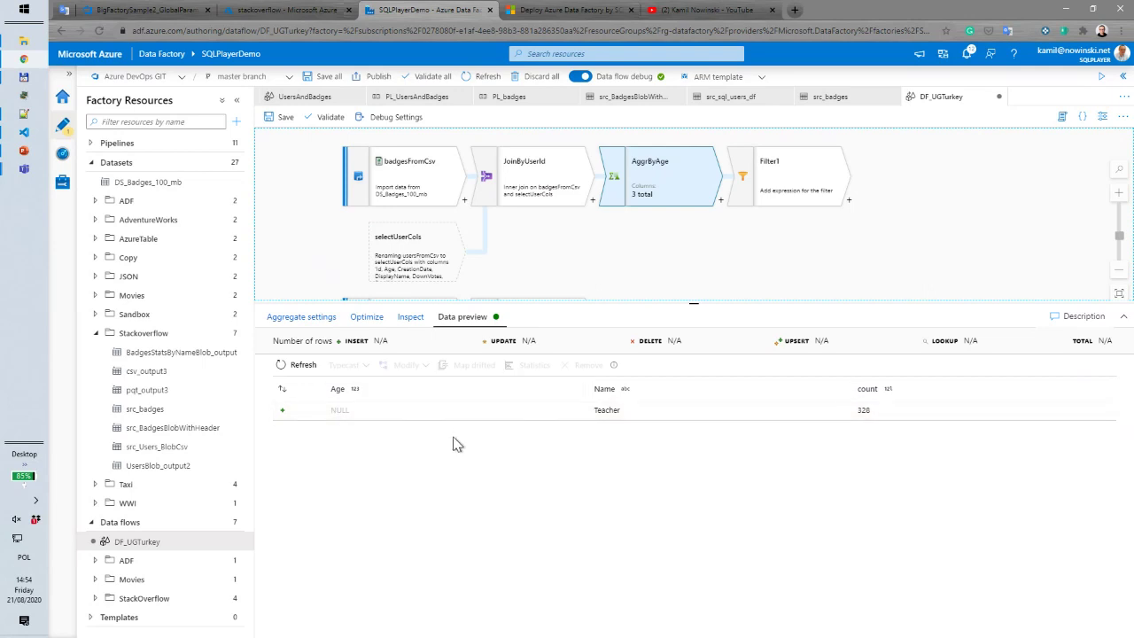
Set Filter1's filter condition to !isNull(Age) and save the expression
click(812, 181)
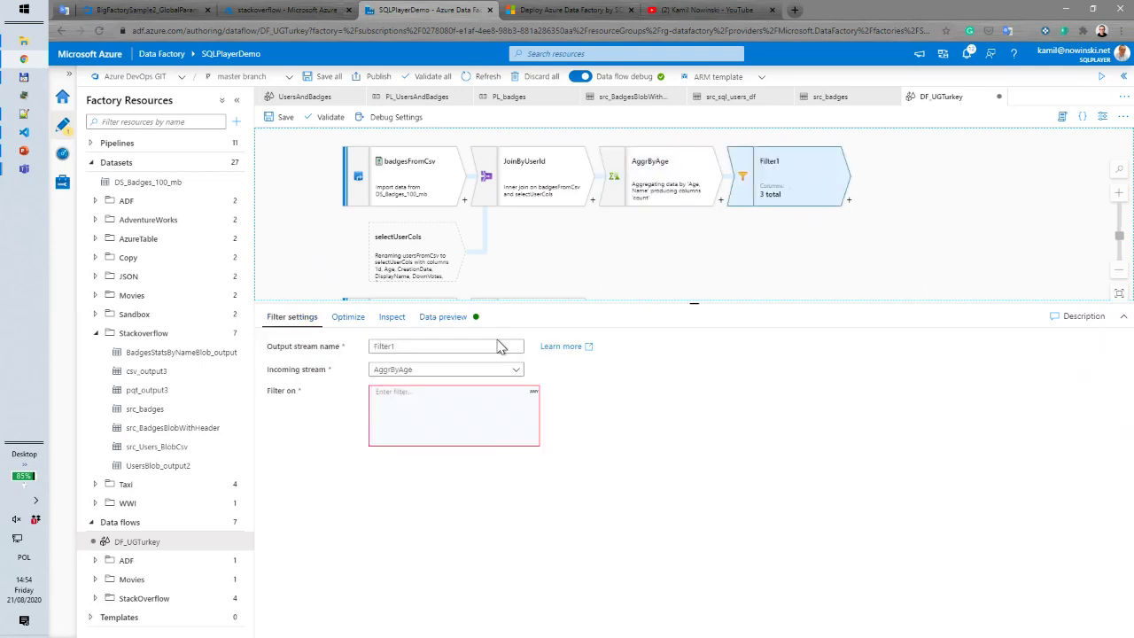
click(419, 402)
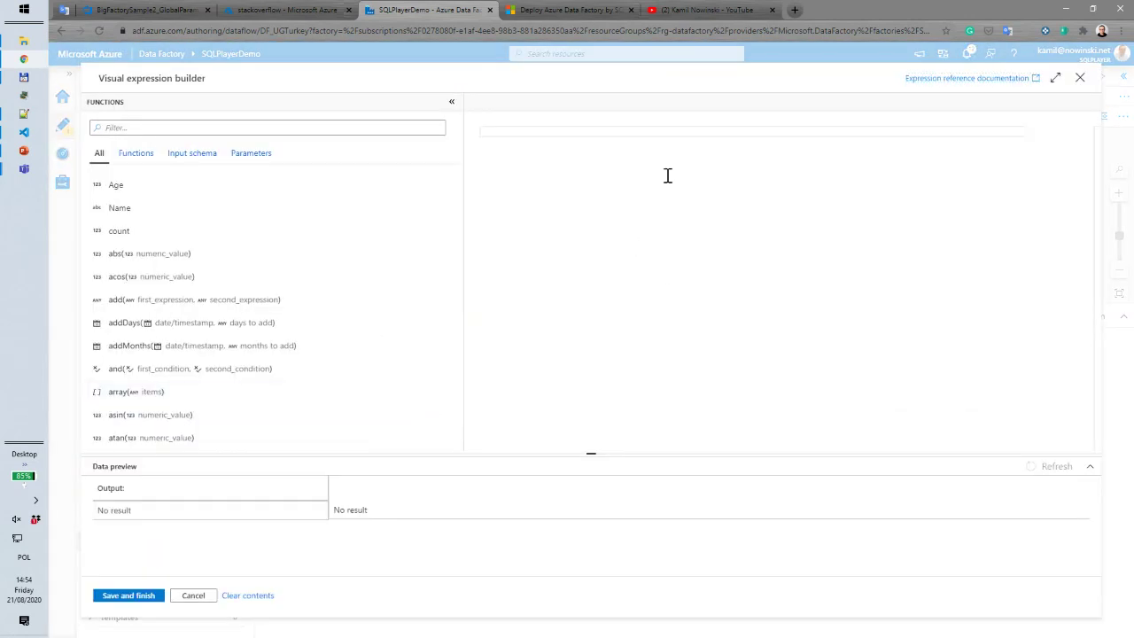
text(is)
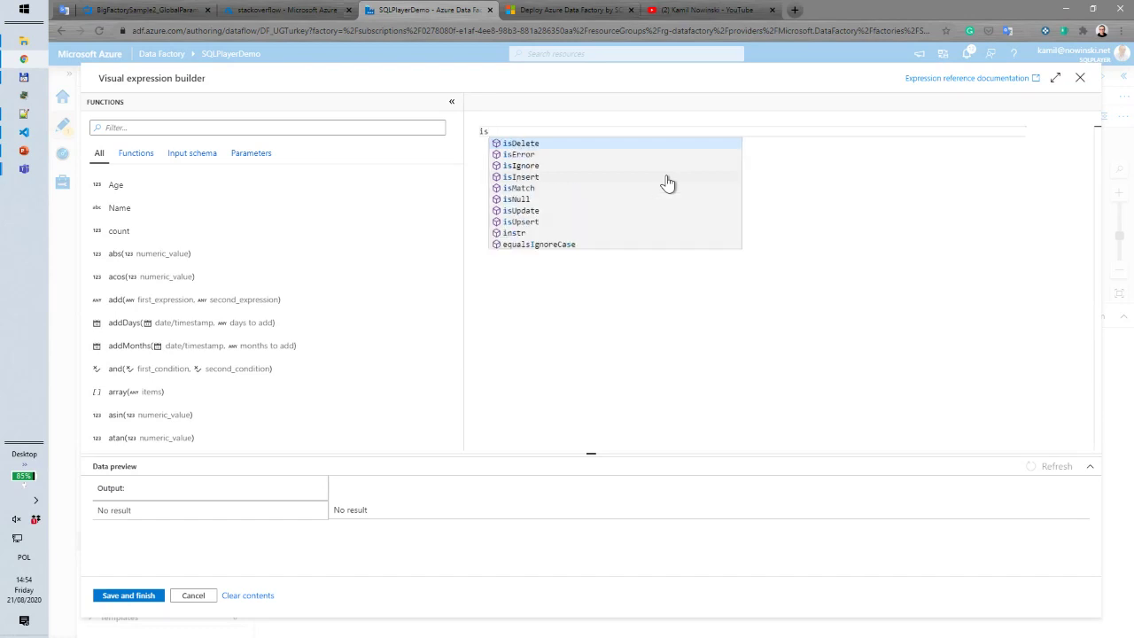
text(N)
key(Return)
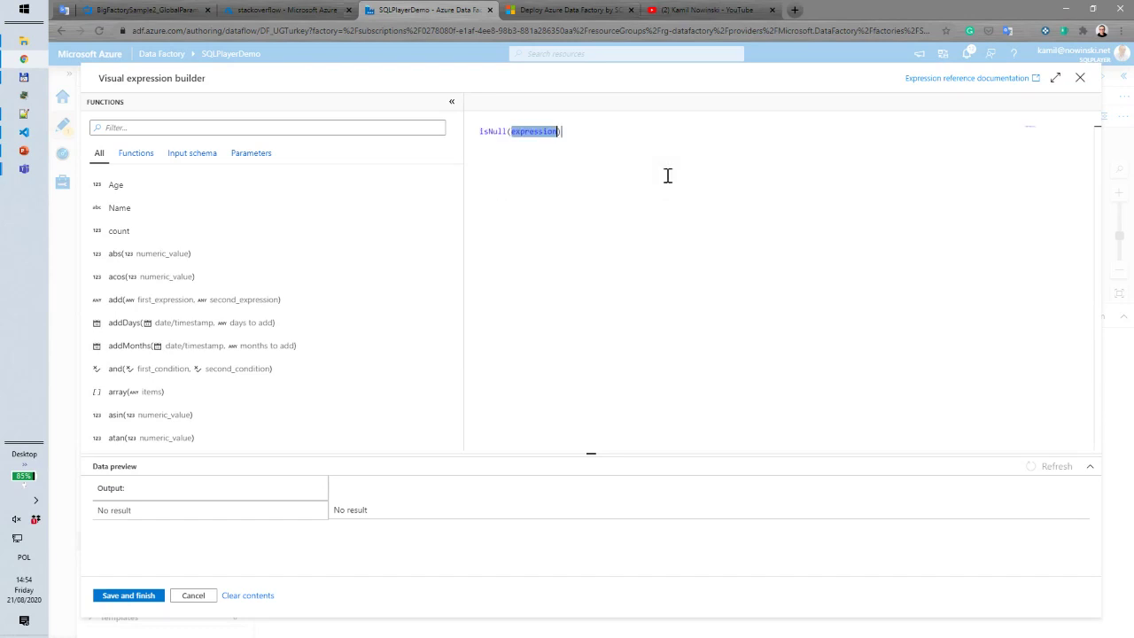
text(Age)
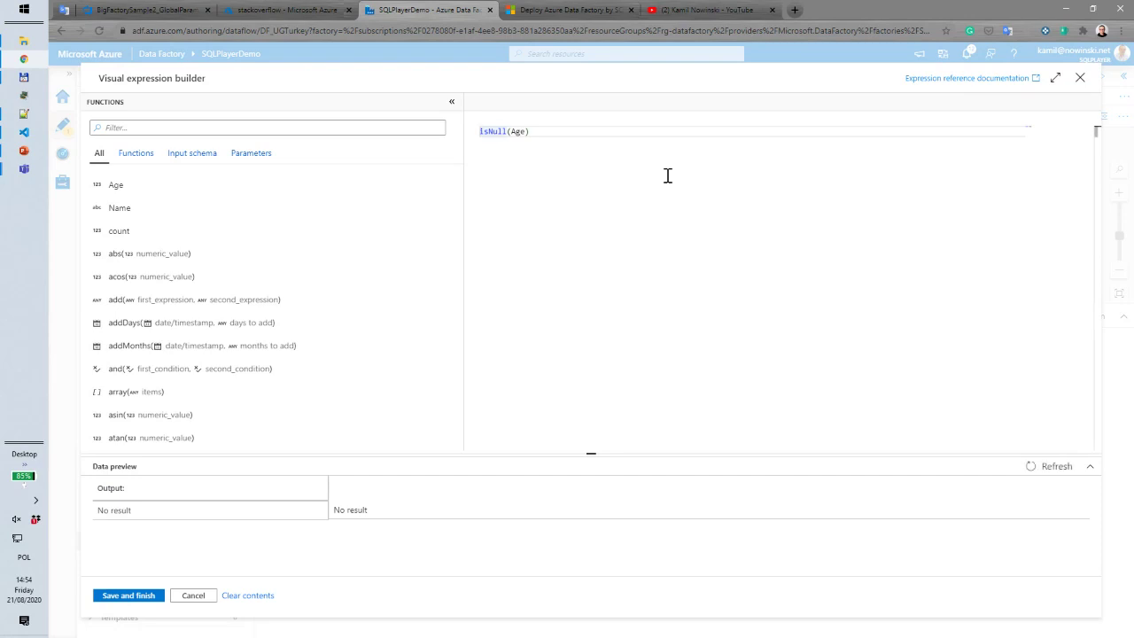
text(!)
key(End)
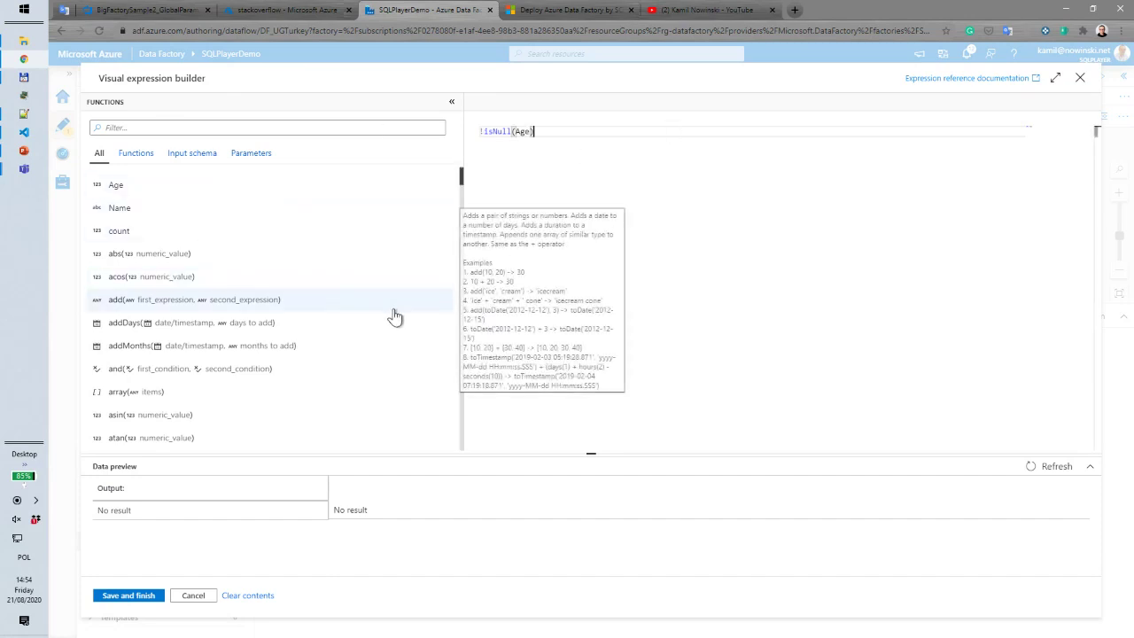
click(133, 597)
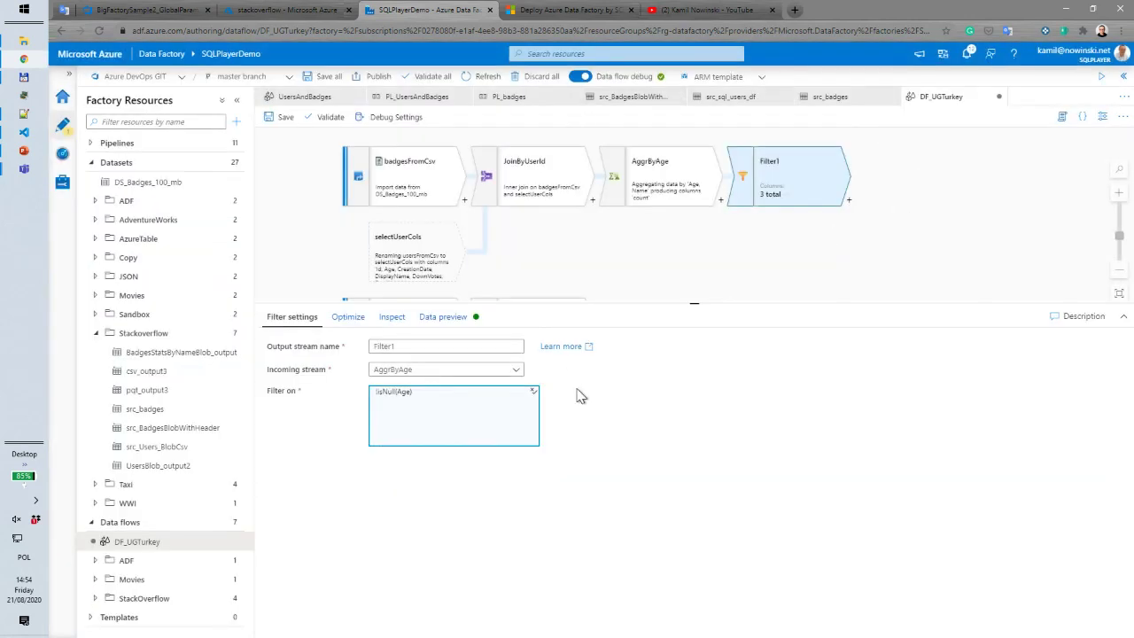
Validate all factory resources, review the validation output for DF_UGTurkey, and close it
click(433, 77)
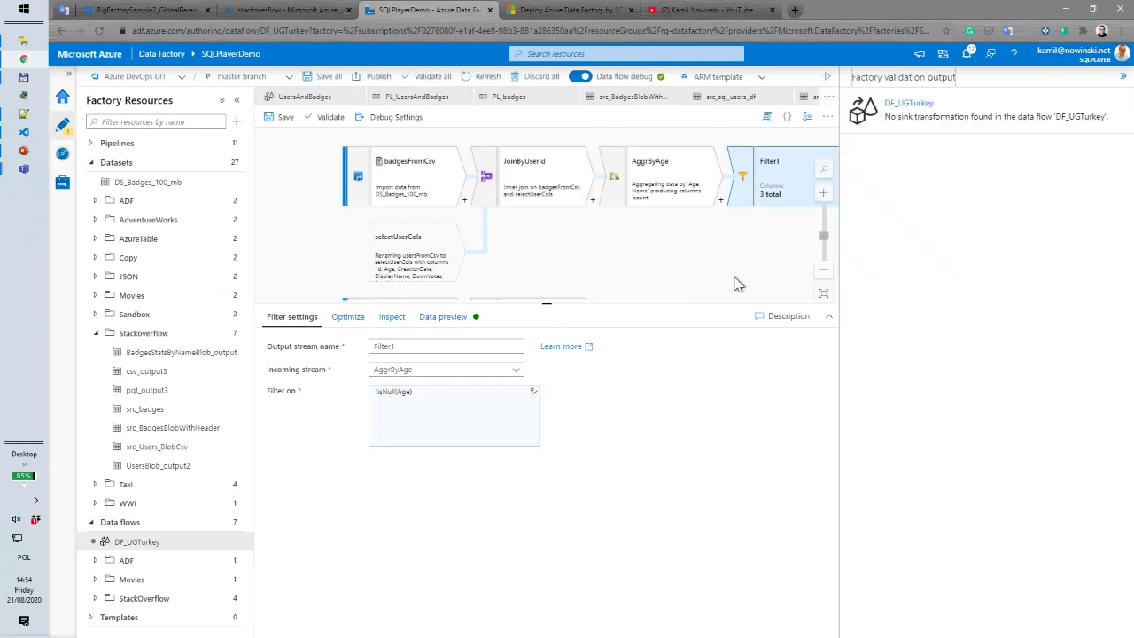
scroll(739, 284, up, 1)
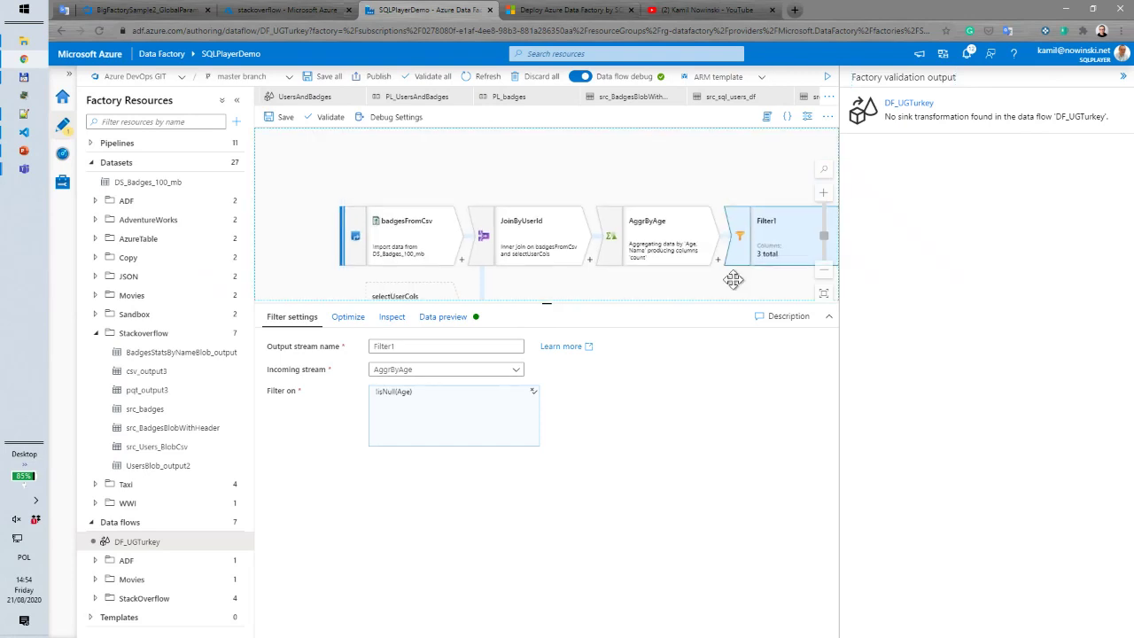
drag(732, 279, 666, 256)
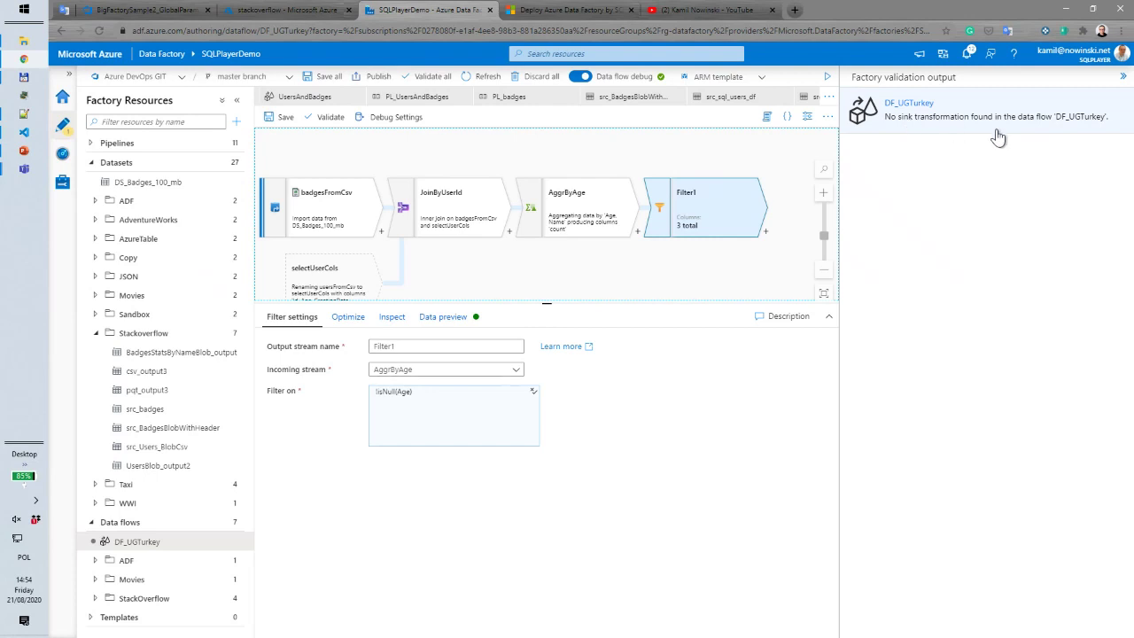
click(726, 264)
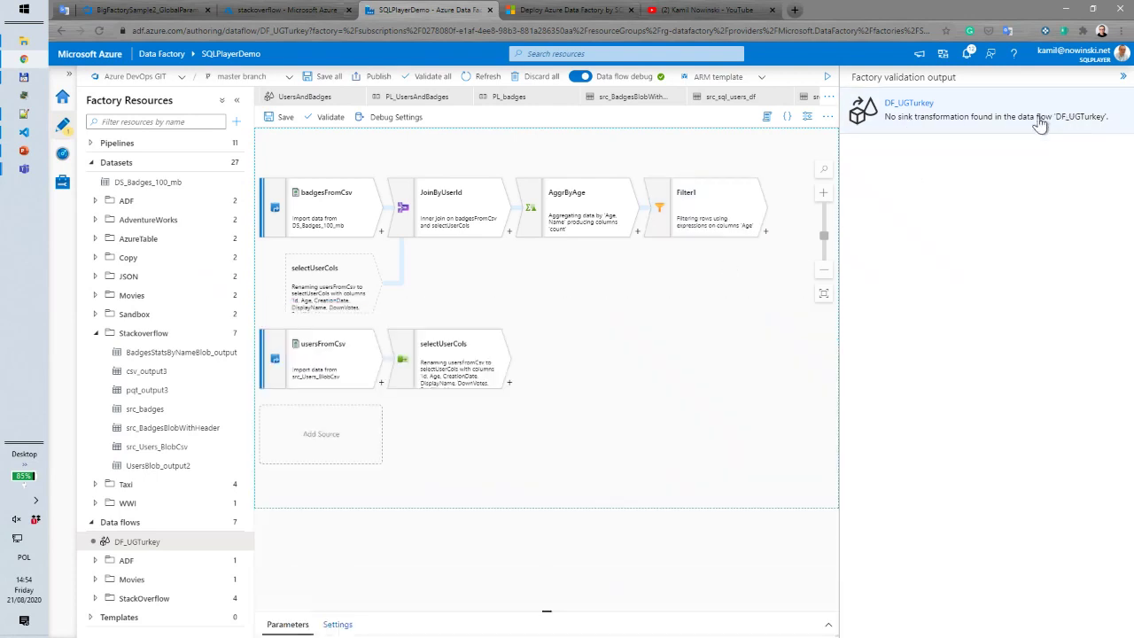
click(1118, 80)
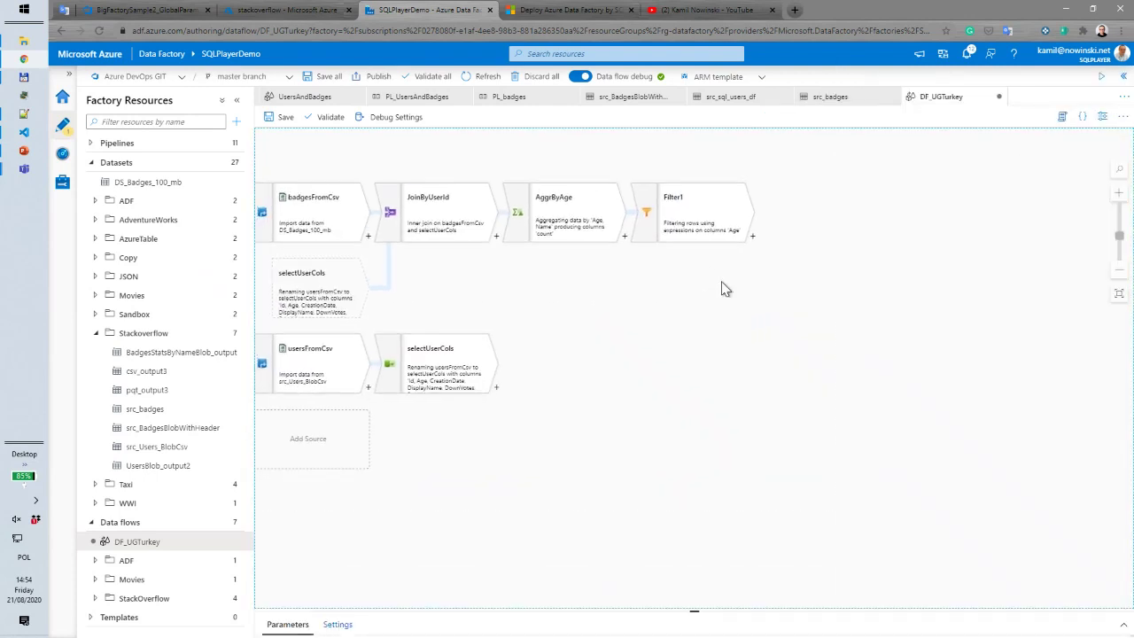
Rename the Filter1 transformation's output stream to FilterAgeNotNull
click(704, 227)
click(451, 345)
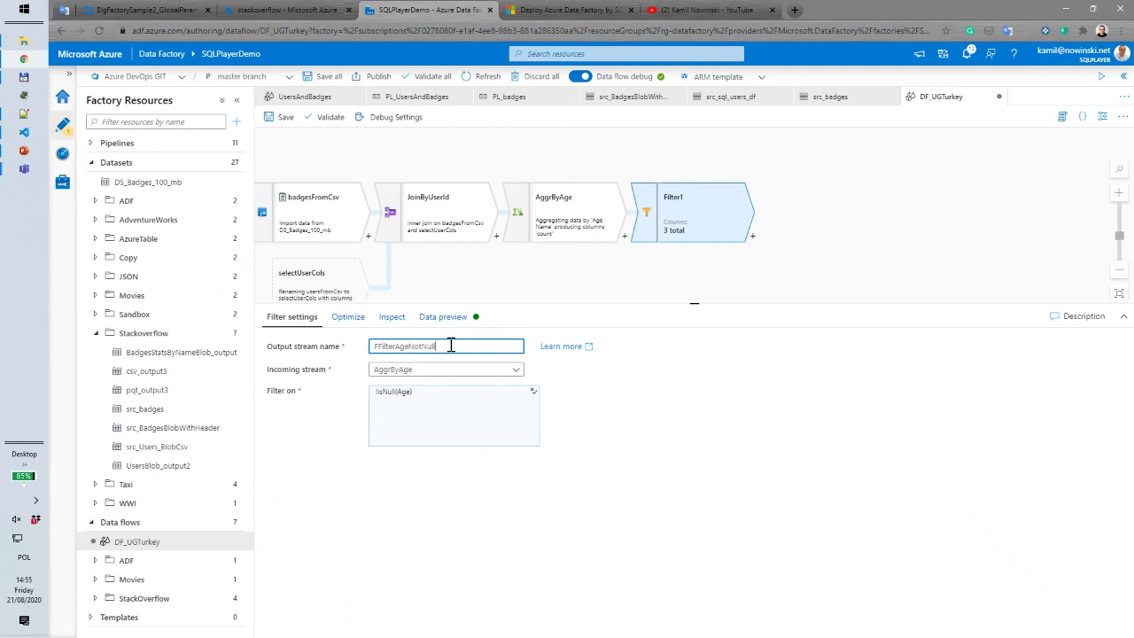
click(848, 223)
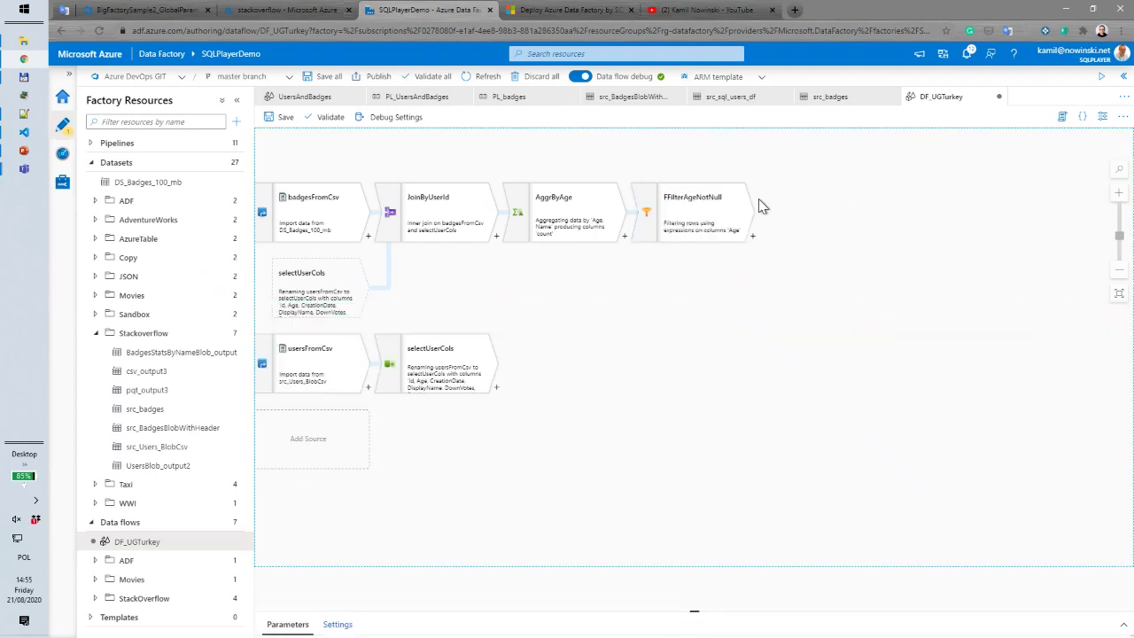
click(732, 212)
click(488, 346)
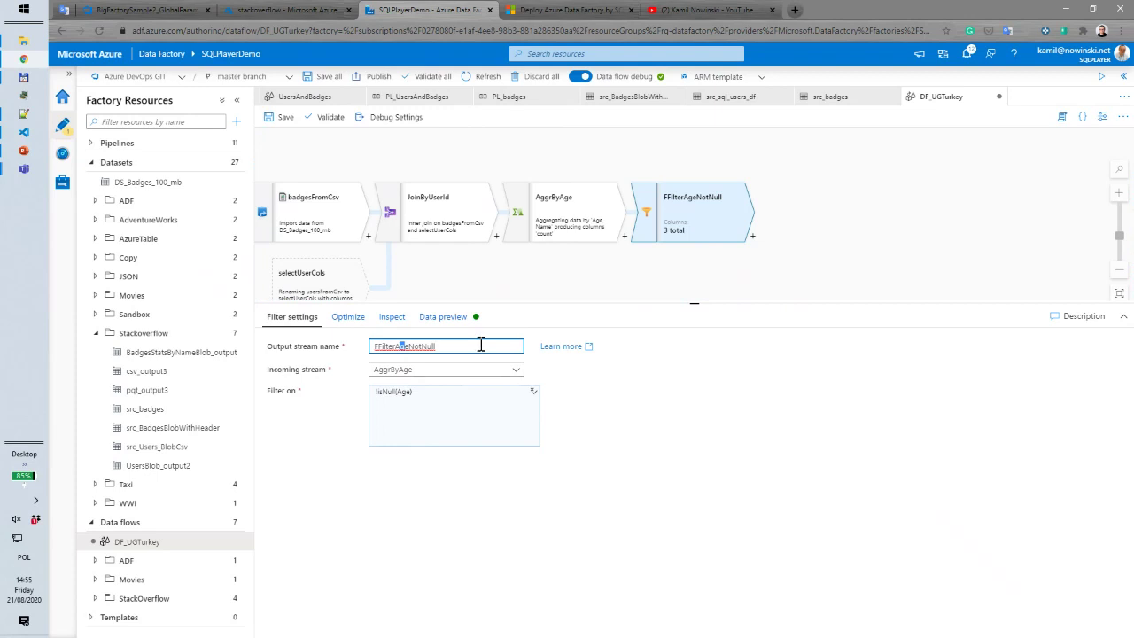
key(Delete)
click(815, 243)
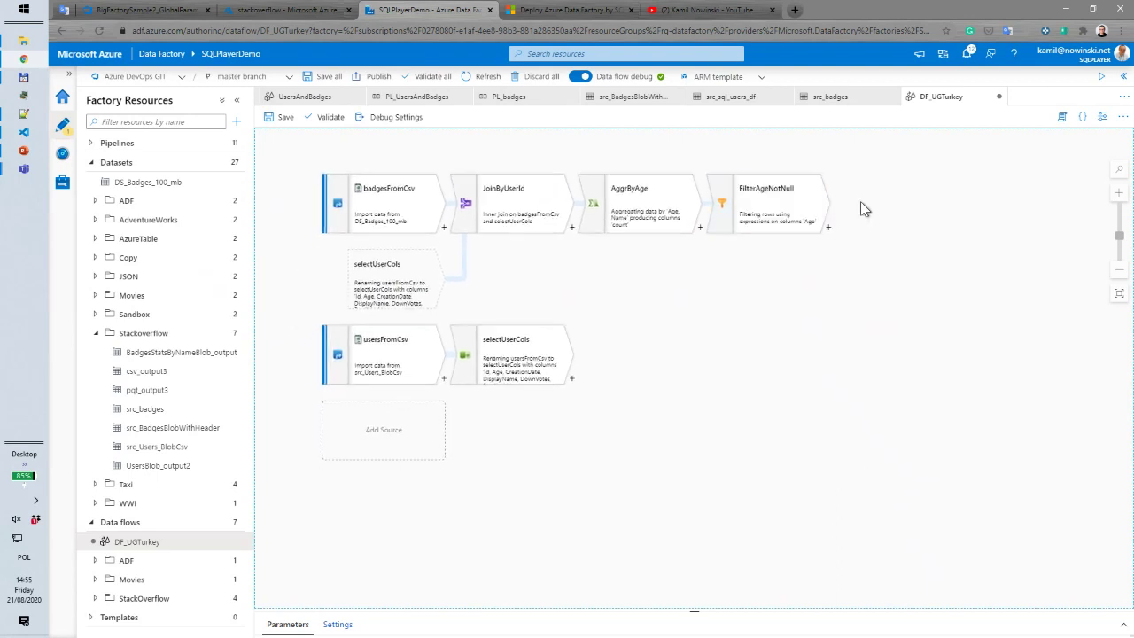
Look at FilterAgeNotNull's settings and data preview, and return to the data flow overview
click(786, 209)
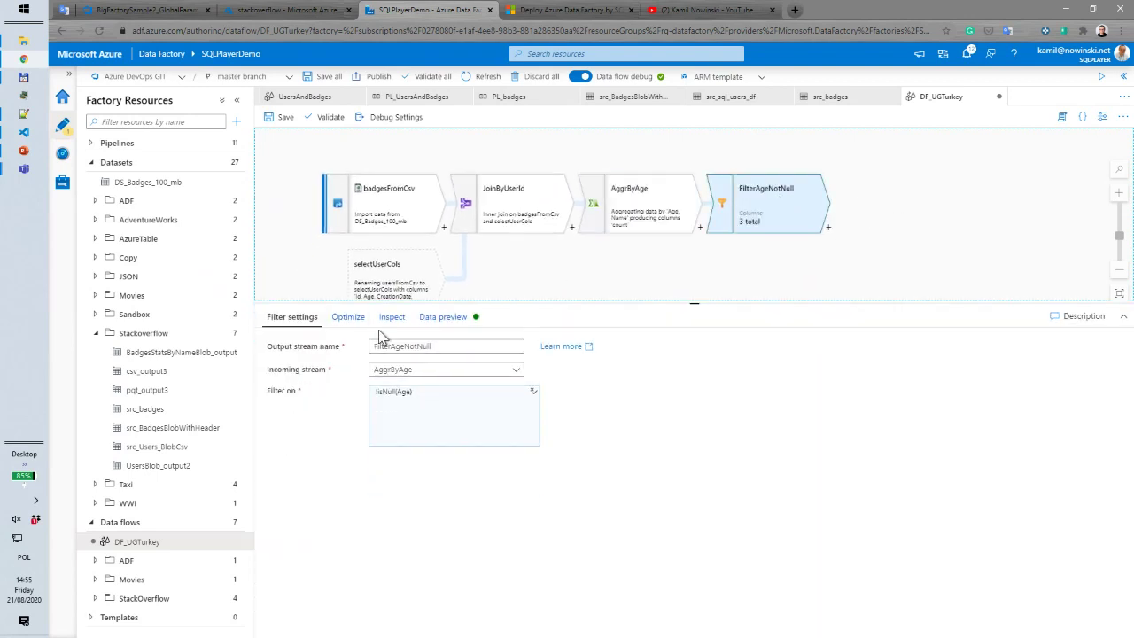
click(434, 317)
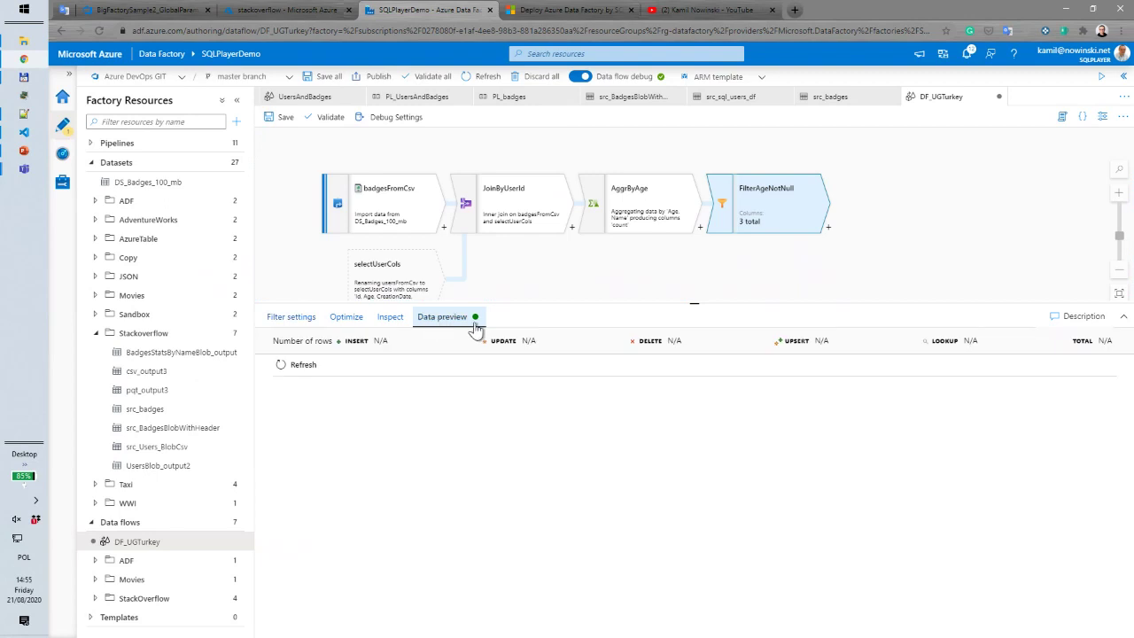
click(895, 184)
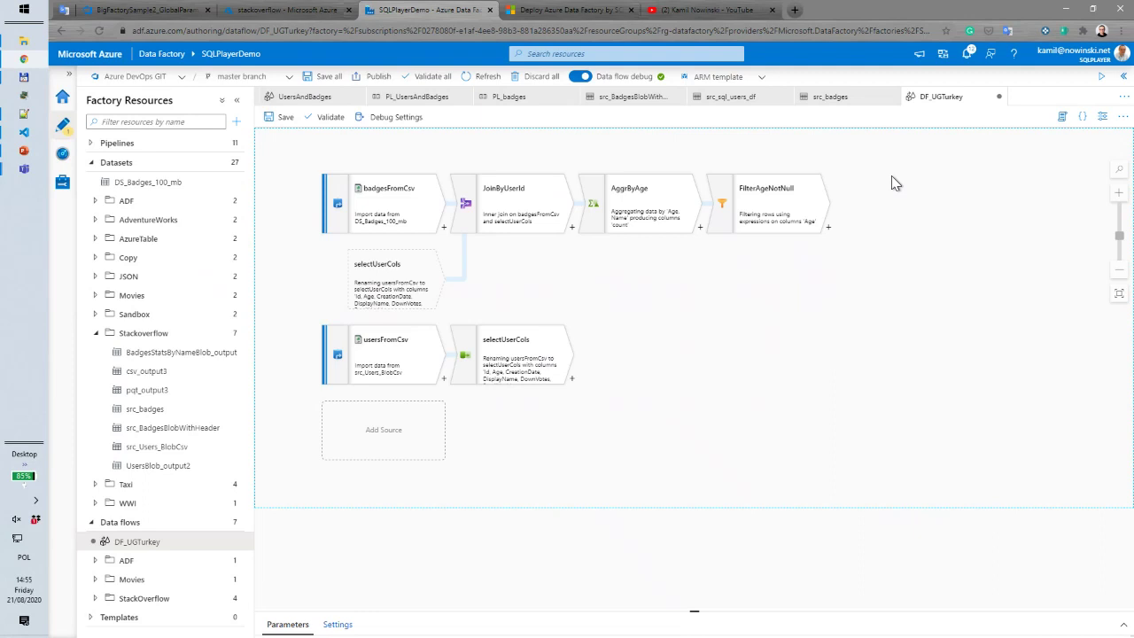
Add a Sink after FilterAgeNotNull and assign csv_output3 as its dataset
click(829, 232)
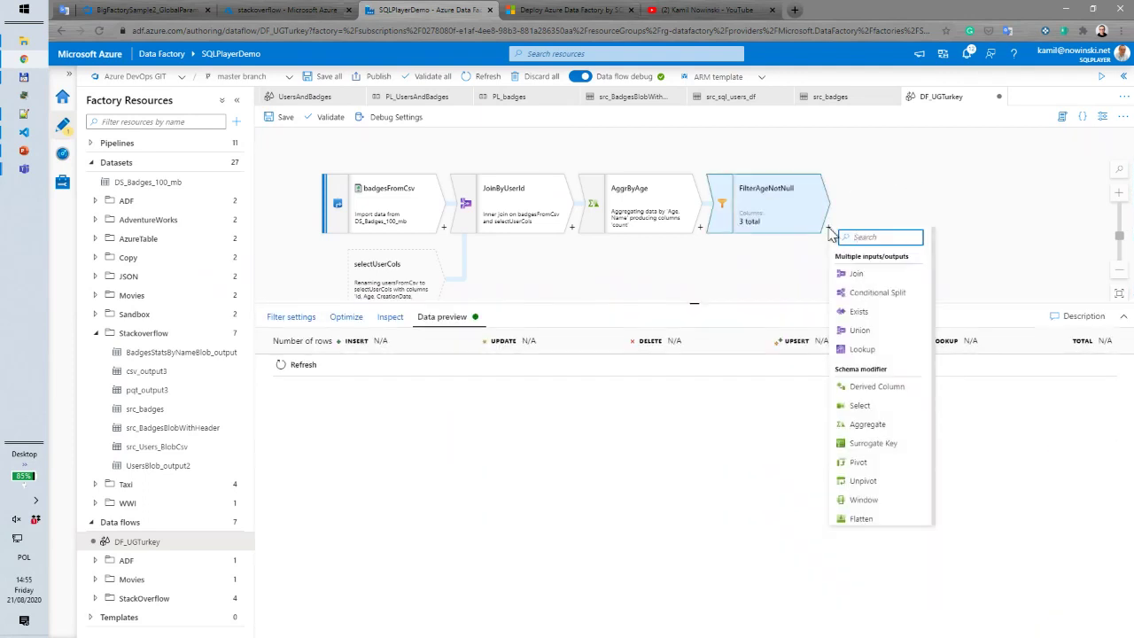
text(sink)
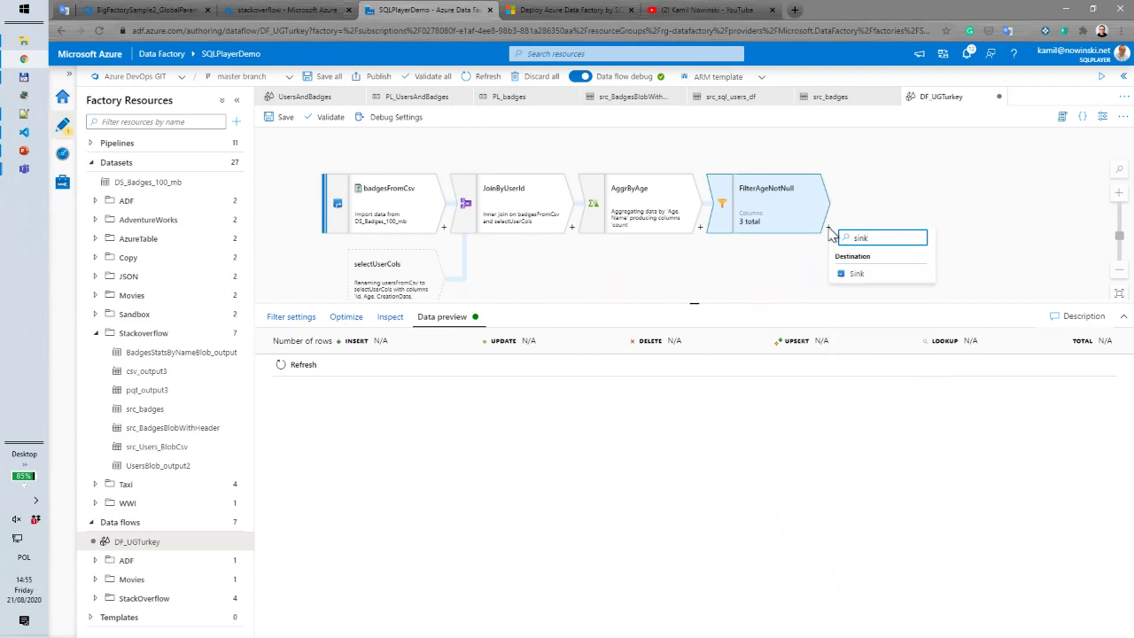
click(856, 274)
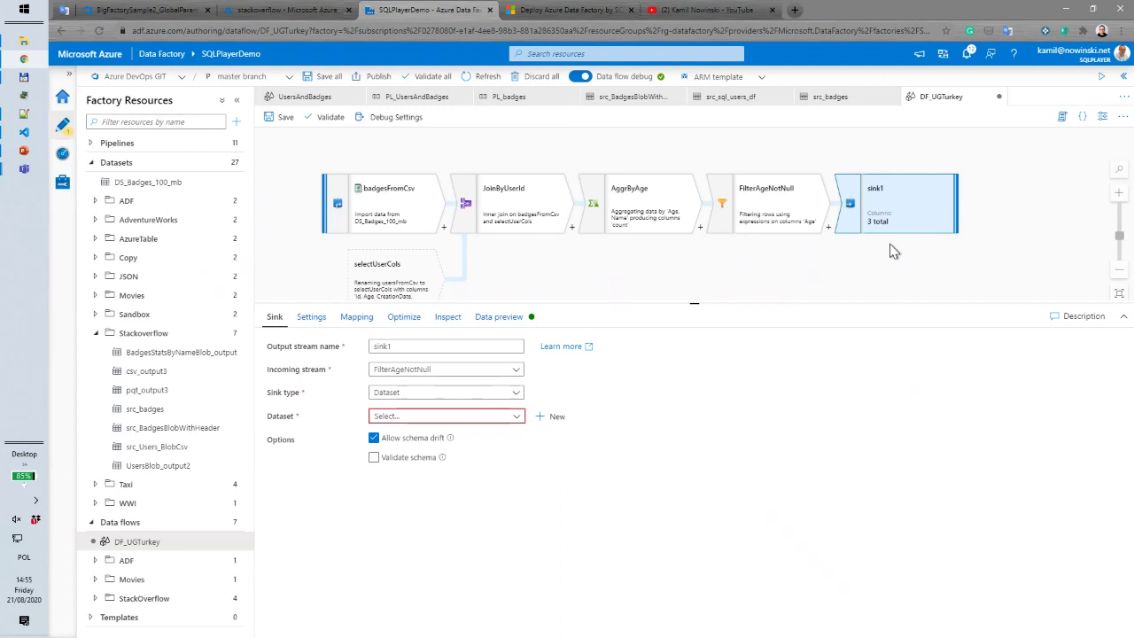
click(515, 420)
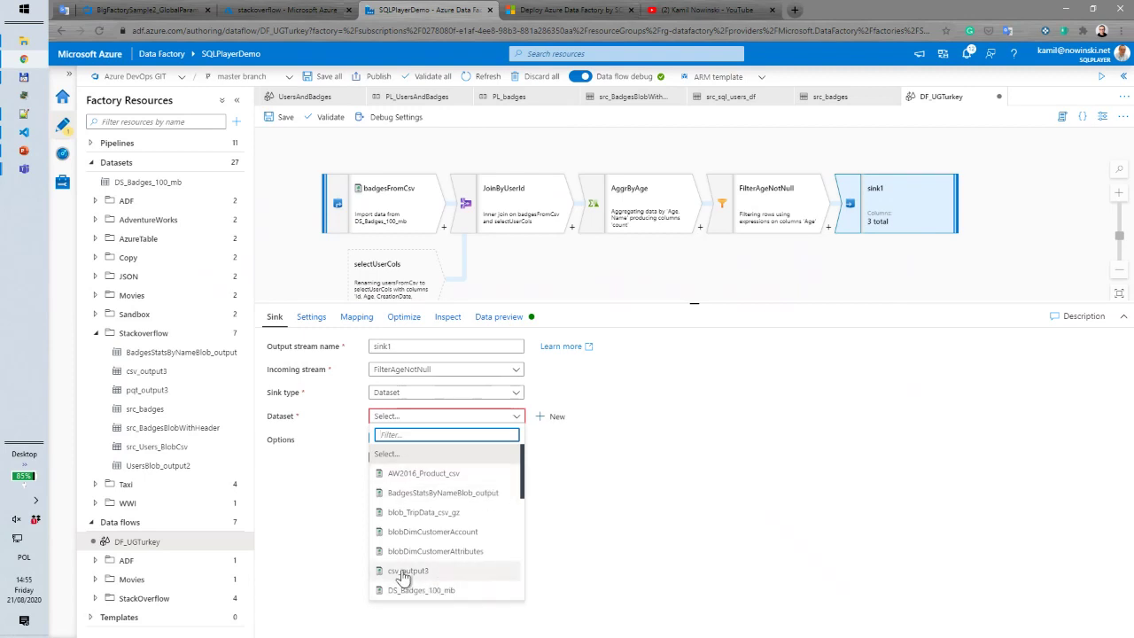
click(432, 572)
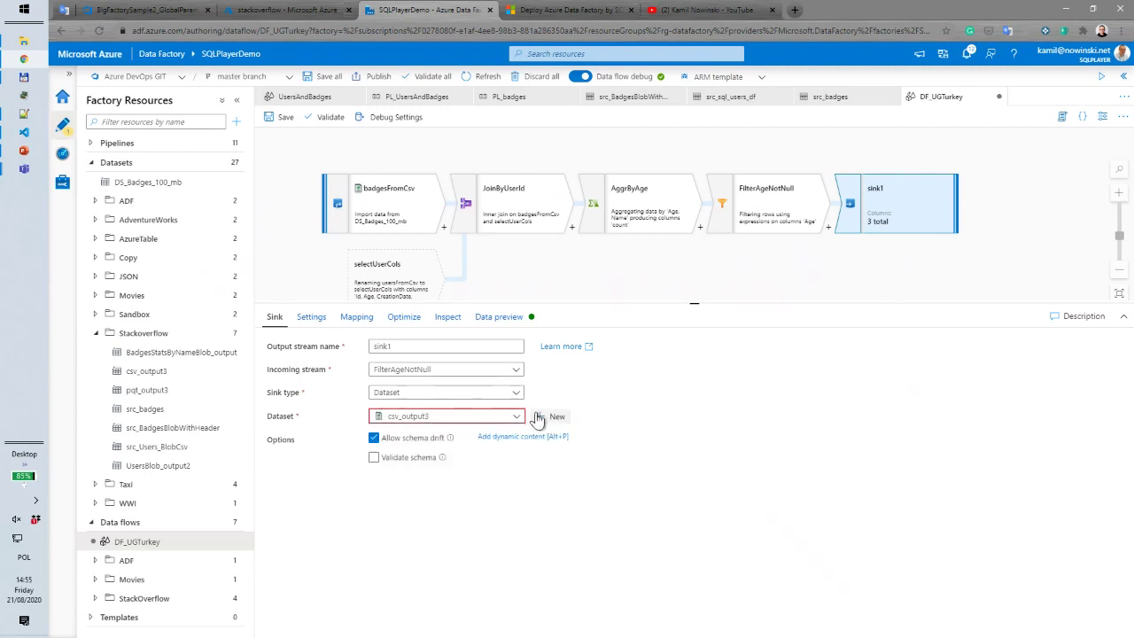
Switch to the stackoverflow container in the Azure portal and delete the csv and parquet blobs in its output3 folder
click(324, 9)
click(274, 270)
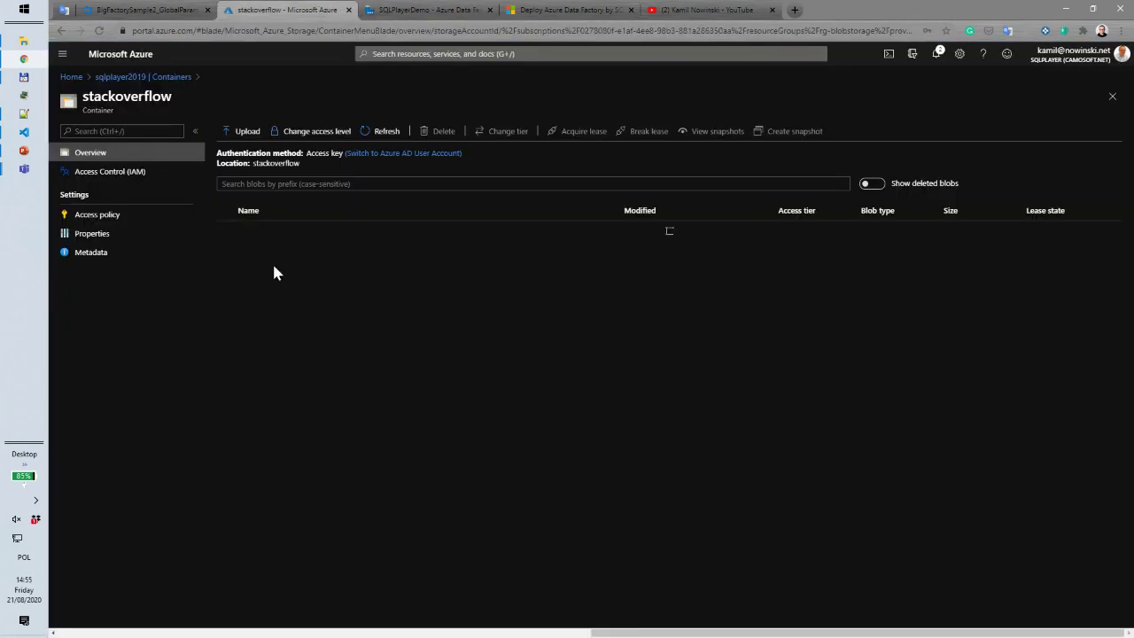
click(226, 249)
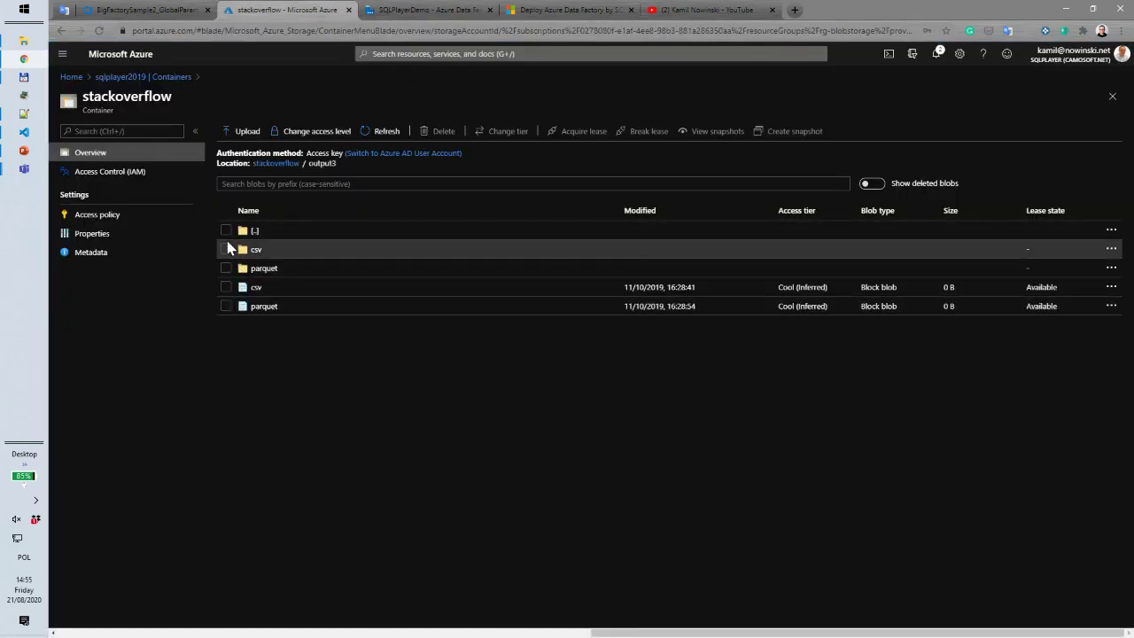
click(226, 267)
click(226, 287)
click(227, 305)
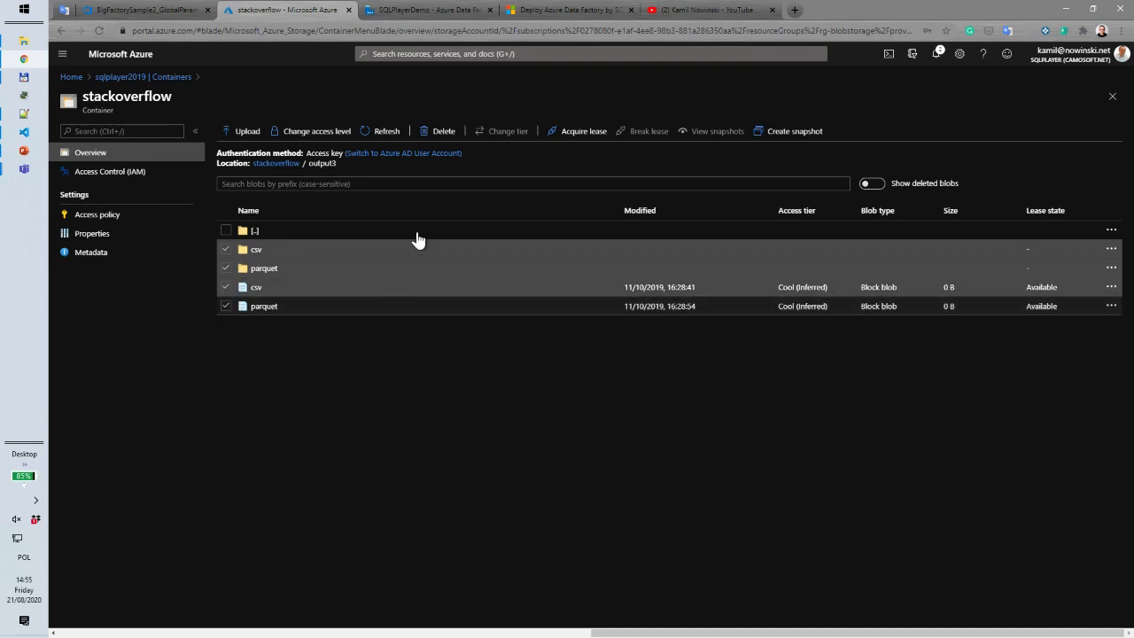
click(437, 131)
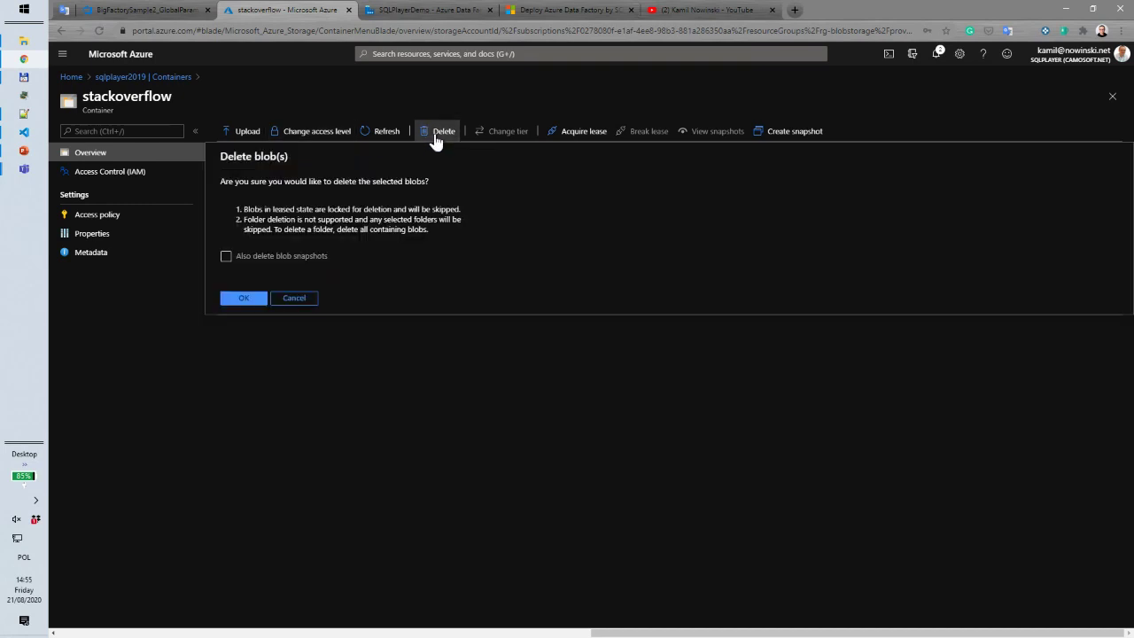
click(255, 300)
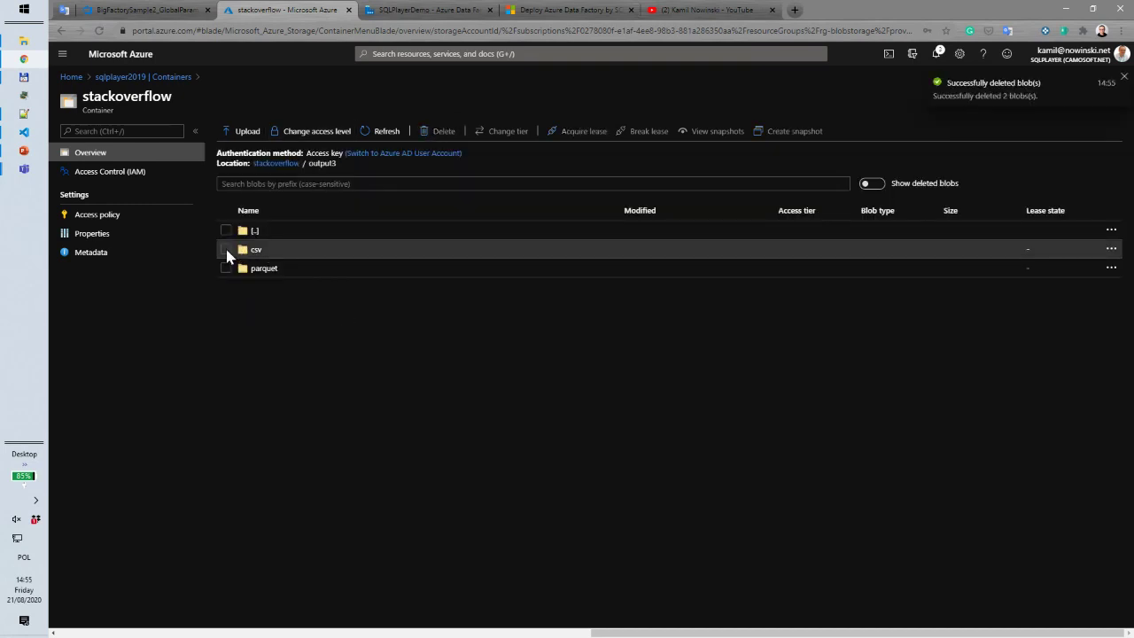
Refresh the output3 folder's listing and delete DataRelay.csv from its csv subfolder
click(226, 249)
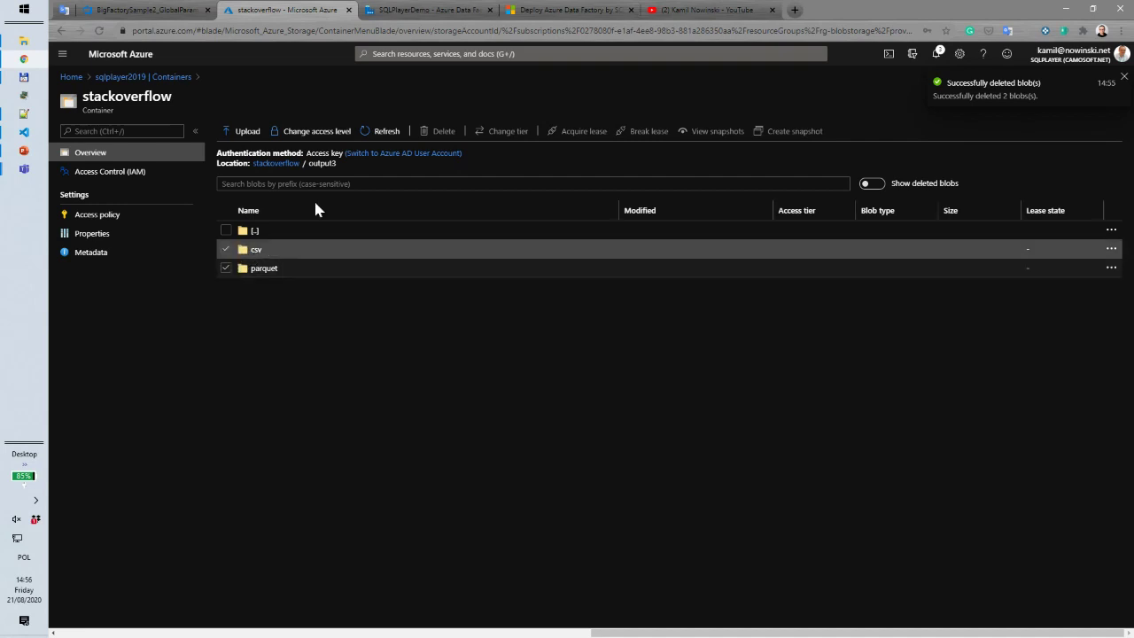
click(387, 135)
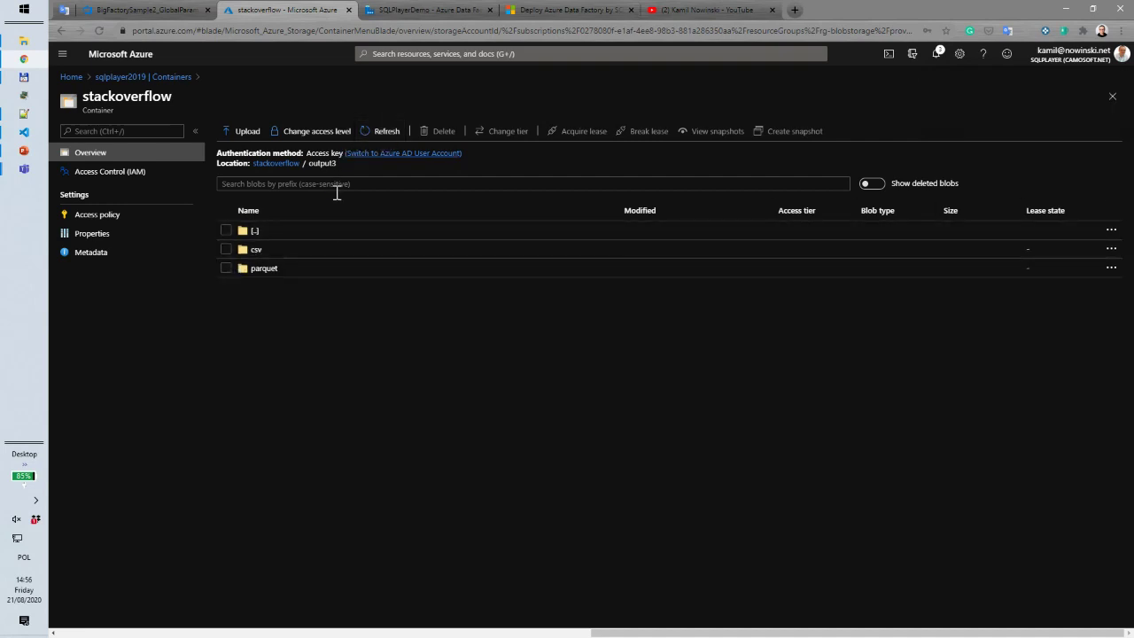
click(256, 251)
click(227, 248)
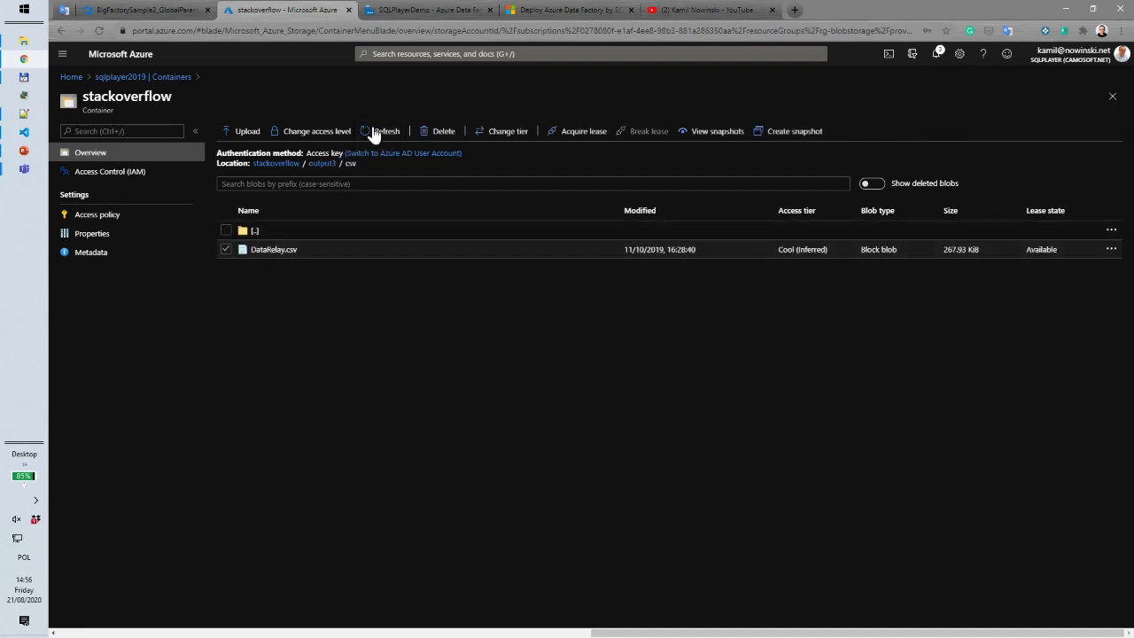
click(432, 133)
click(245, 298)
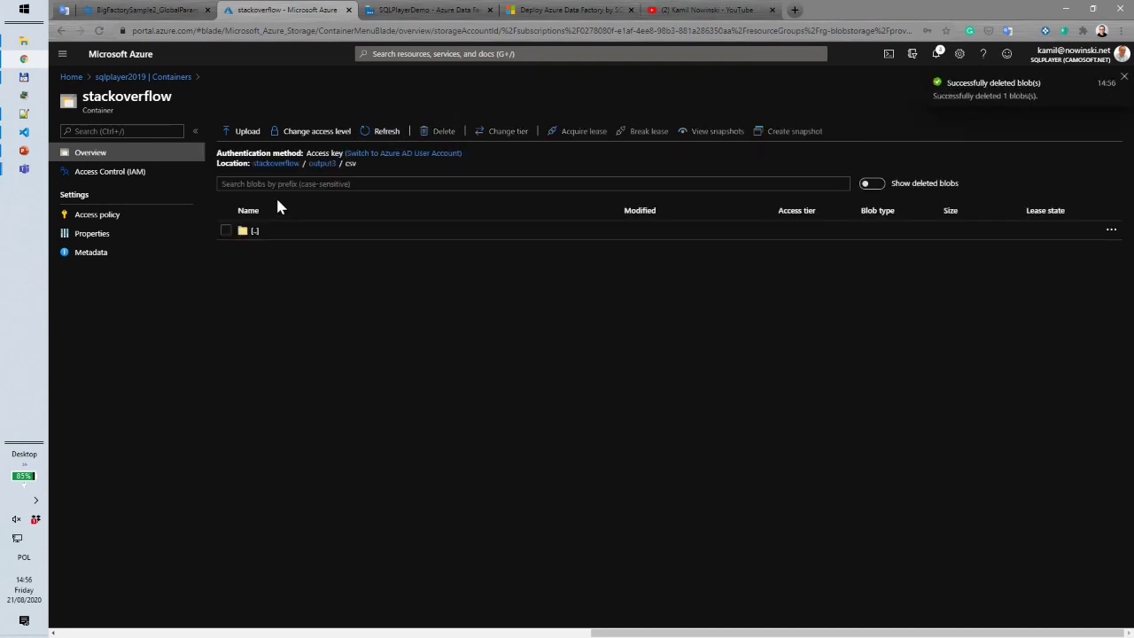
Delete DataRelay.pqt from the parquet subfolder of output3
click(324, 165)
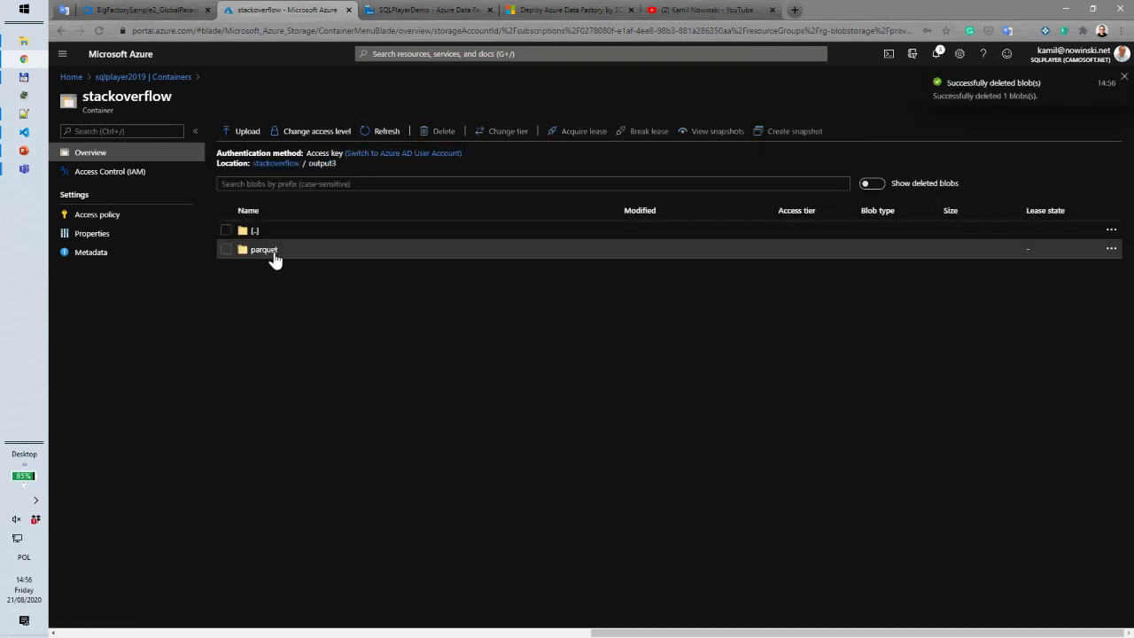
click(272, 251)
click(225, 249)
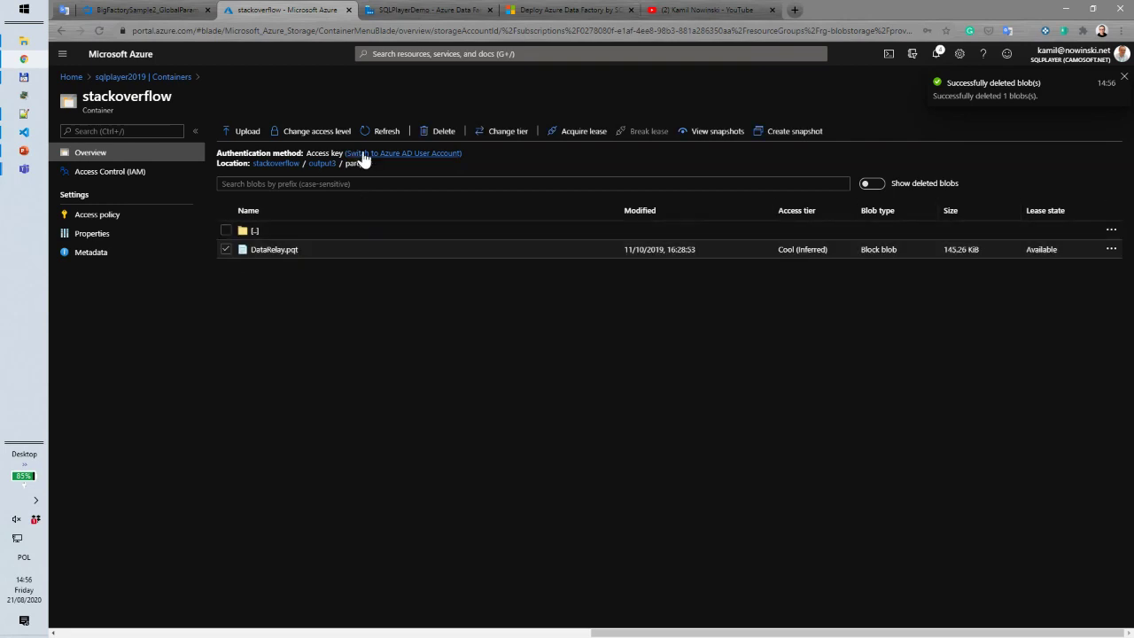
click(449, 133)
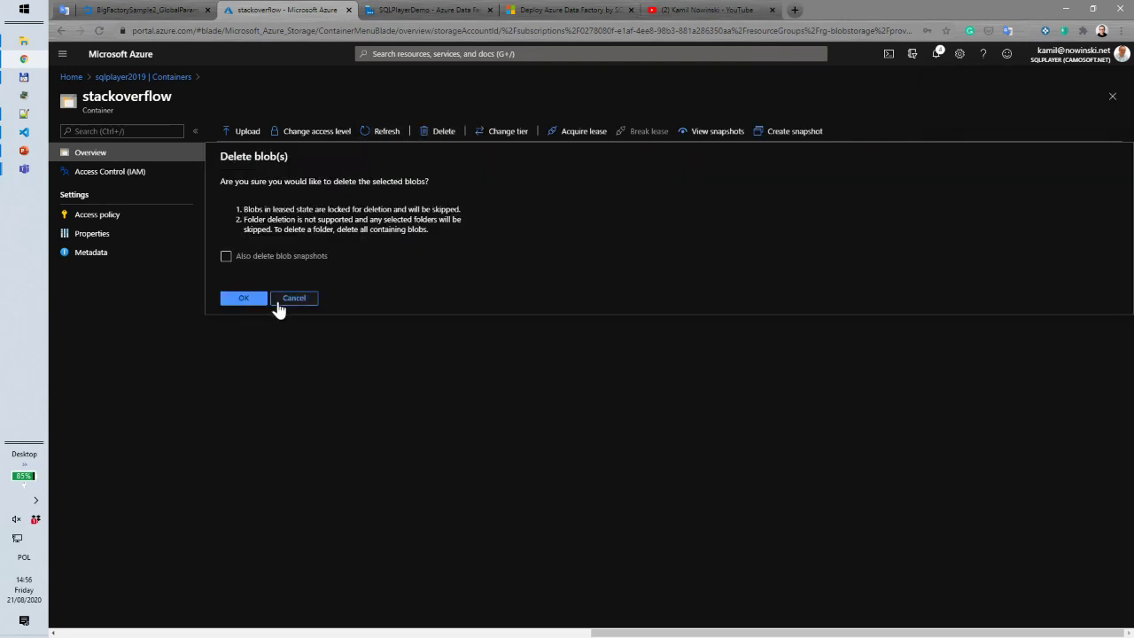
click(244, 299)
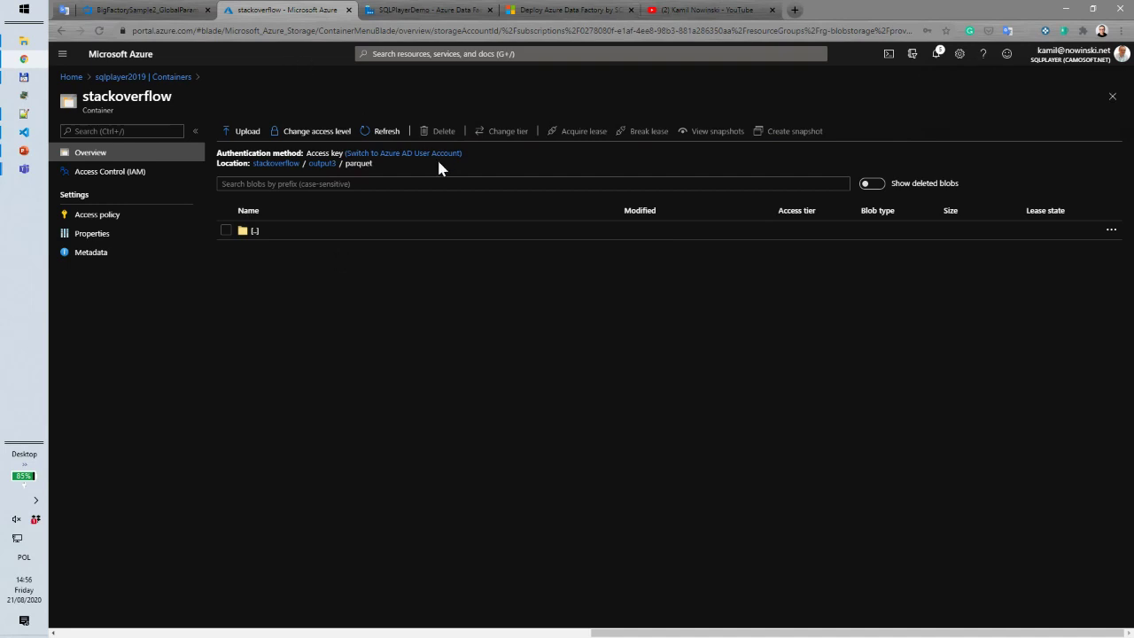
Switch back to the data factory and examine sink1's settings, mapping, partitioning, output schema and data preview
click(407, 10)
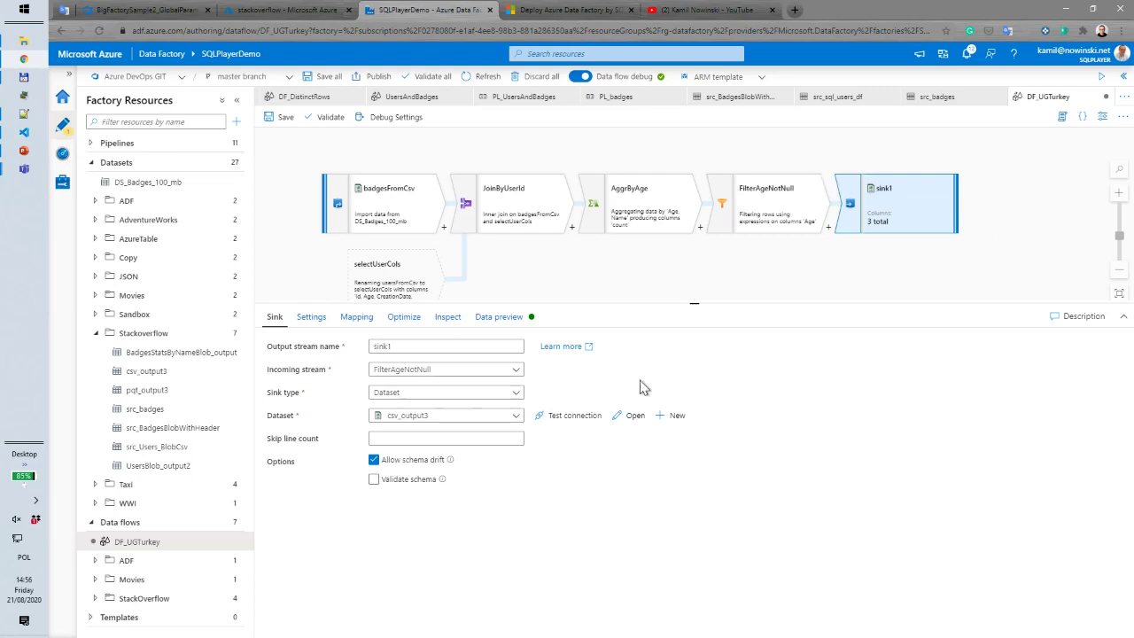
click(458, 440)
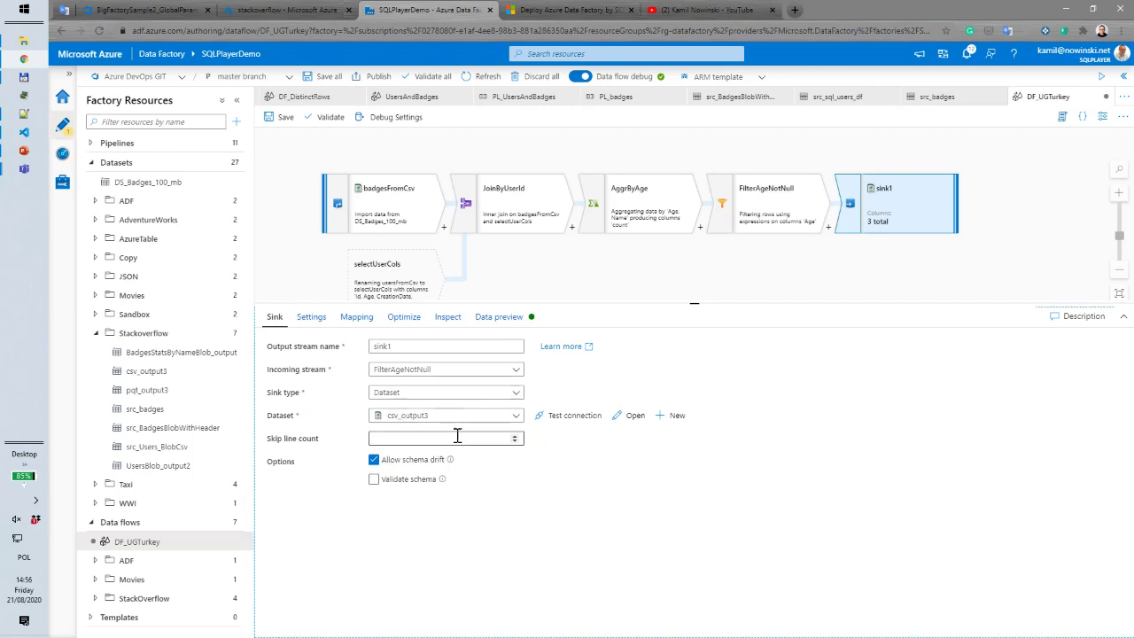
click(311, 321)
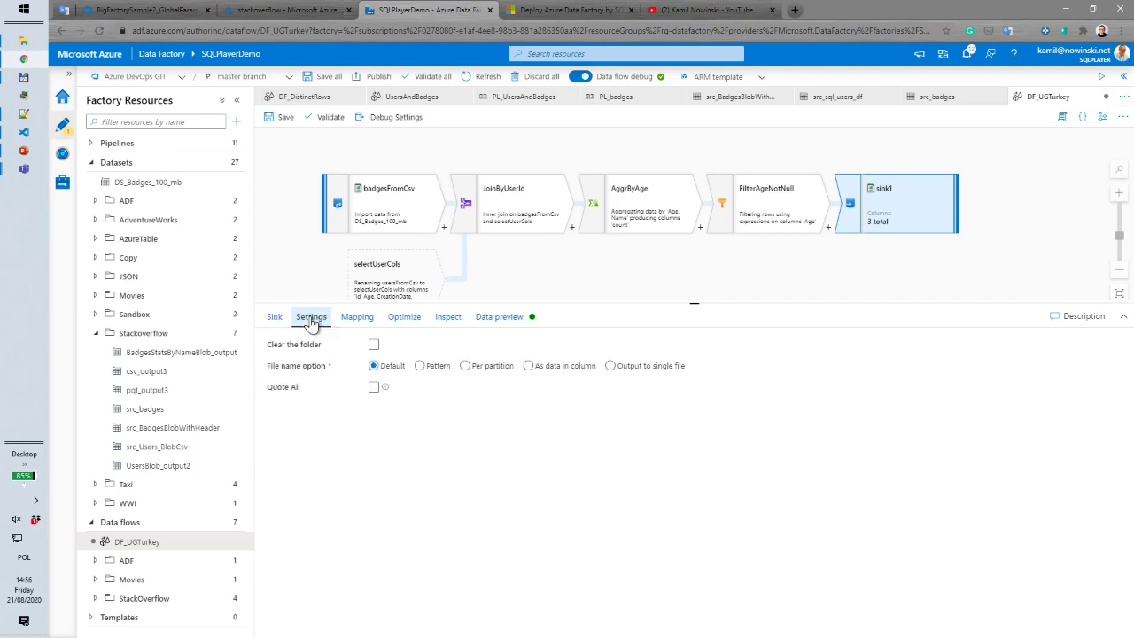
click(359, 321)
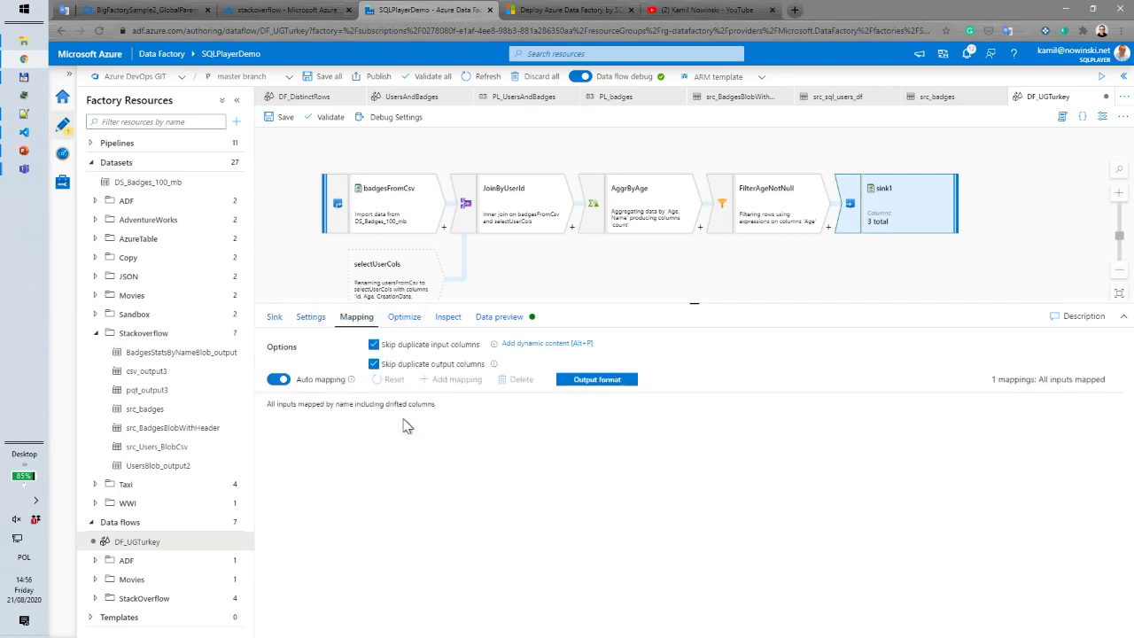
click(406, 324)
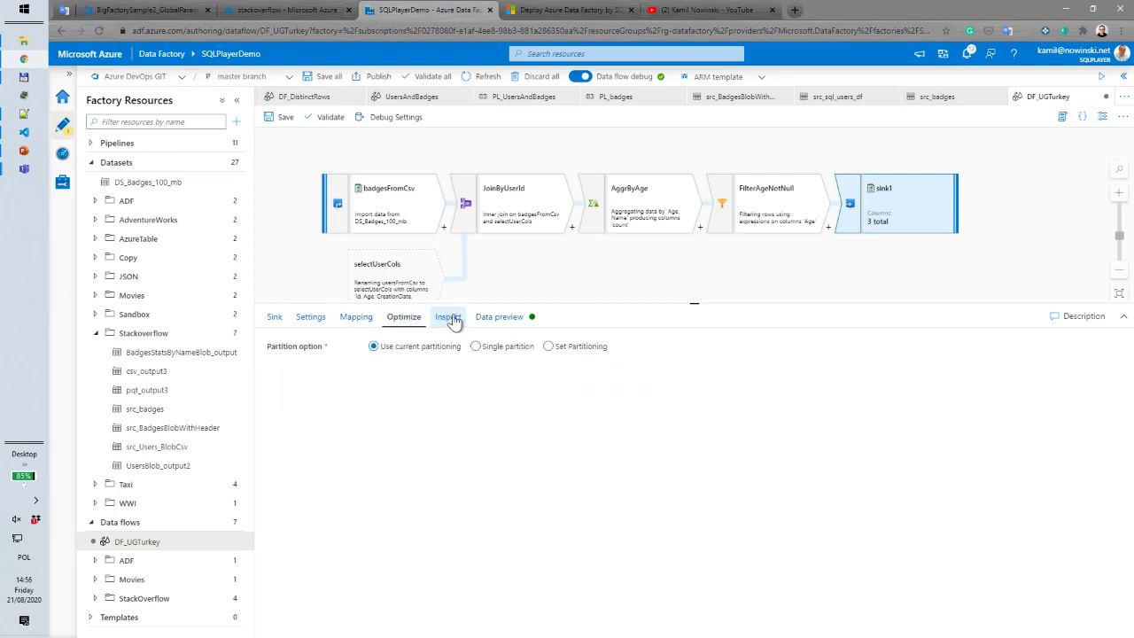
click(450, 319)
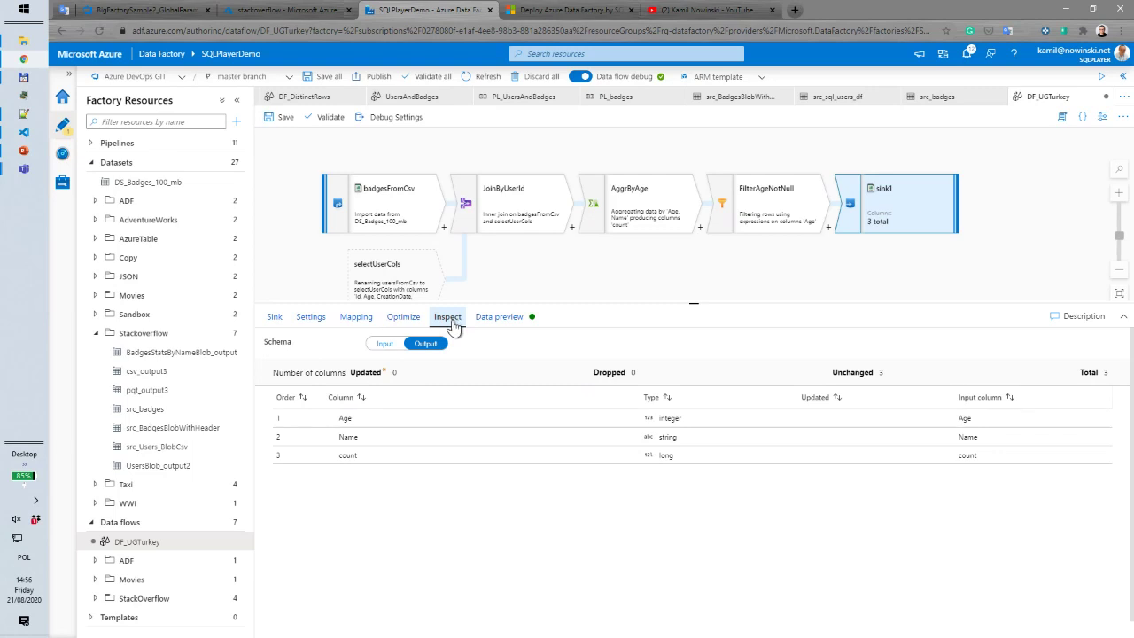
click(509, 325)
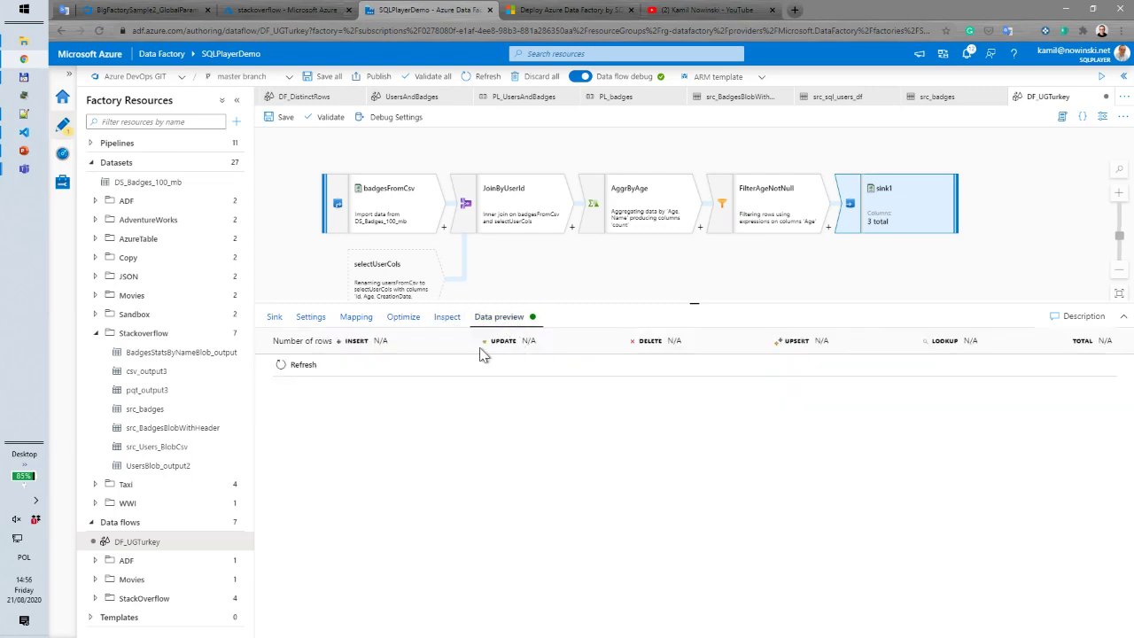
click(443, 320)
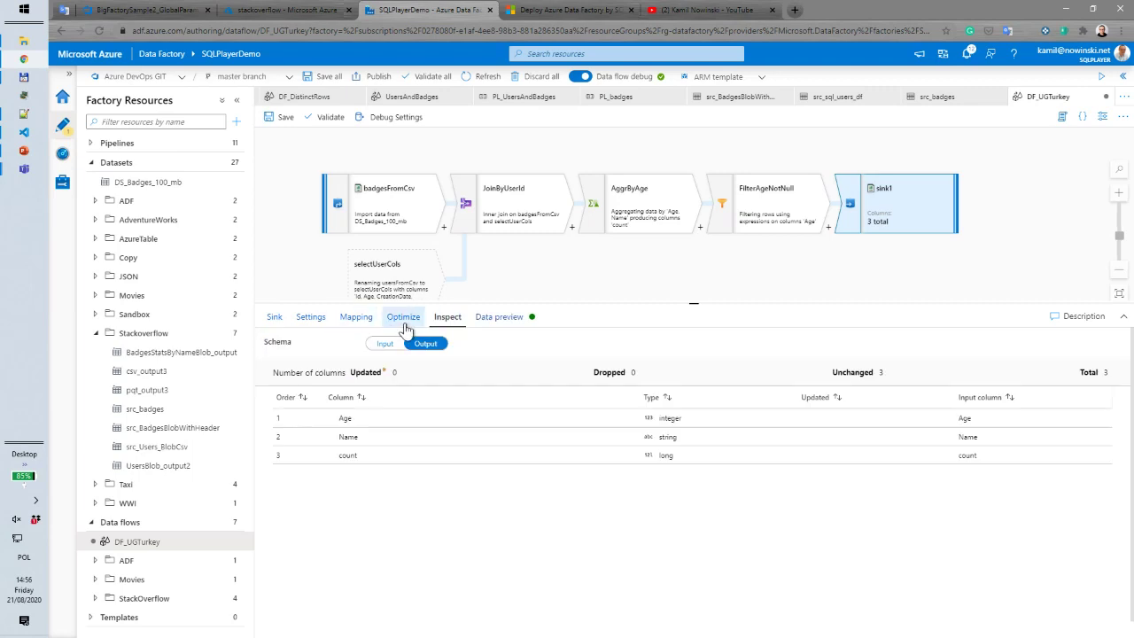
Set sink1's partition option to Single partition
click(404, 319)
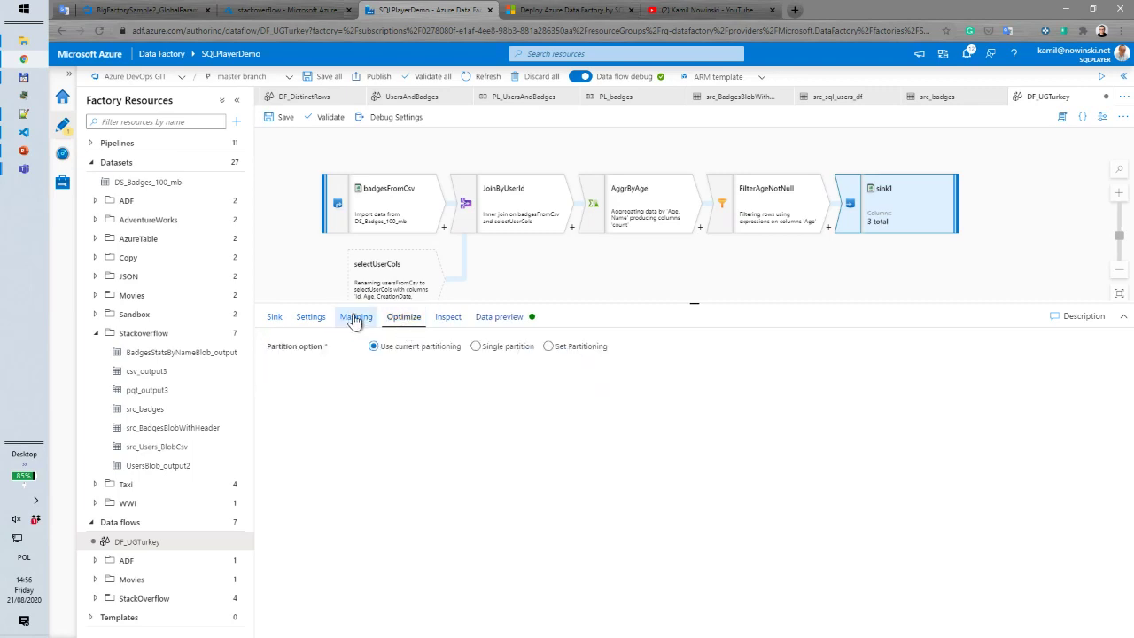
click(476, 347)
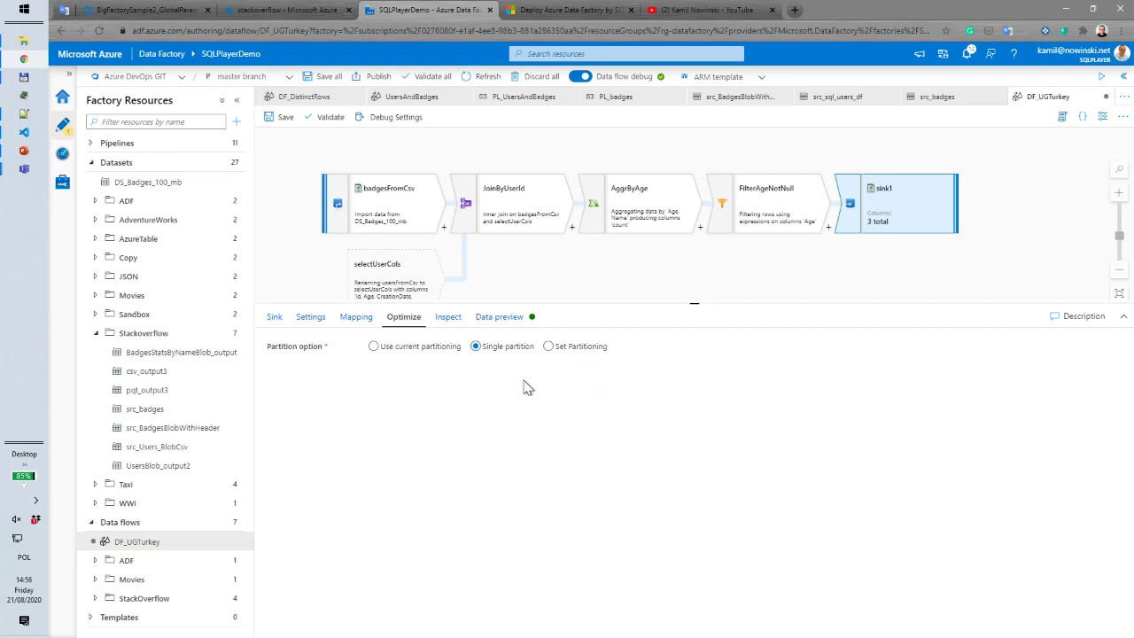
click(355, 319)
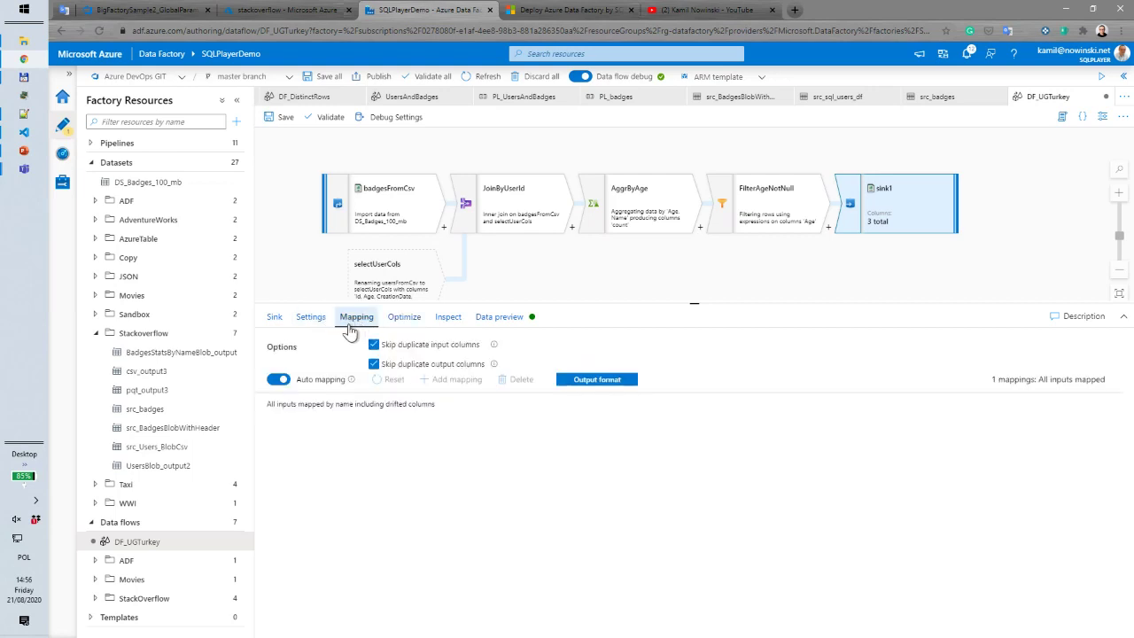
Make sink1 output to a single file named powerbiturkey.csv and save all changes in the factory
click(322, 324)
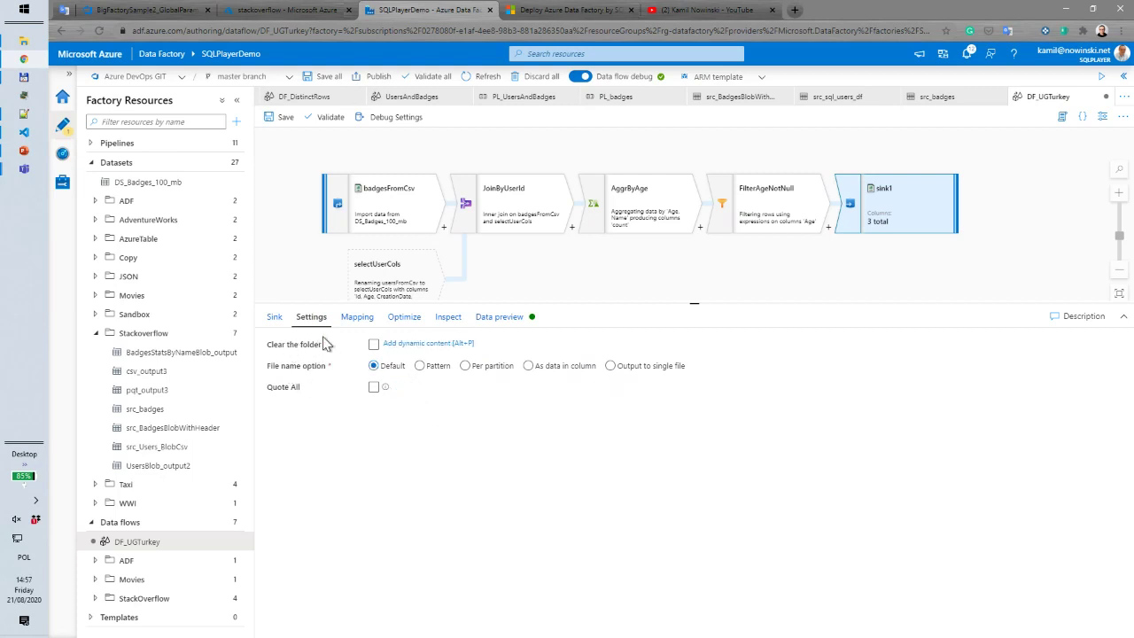
click(430, 370)
click(610, 367)
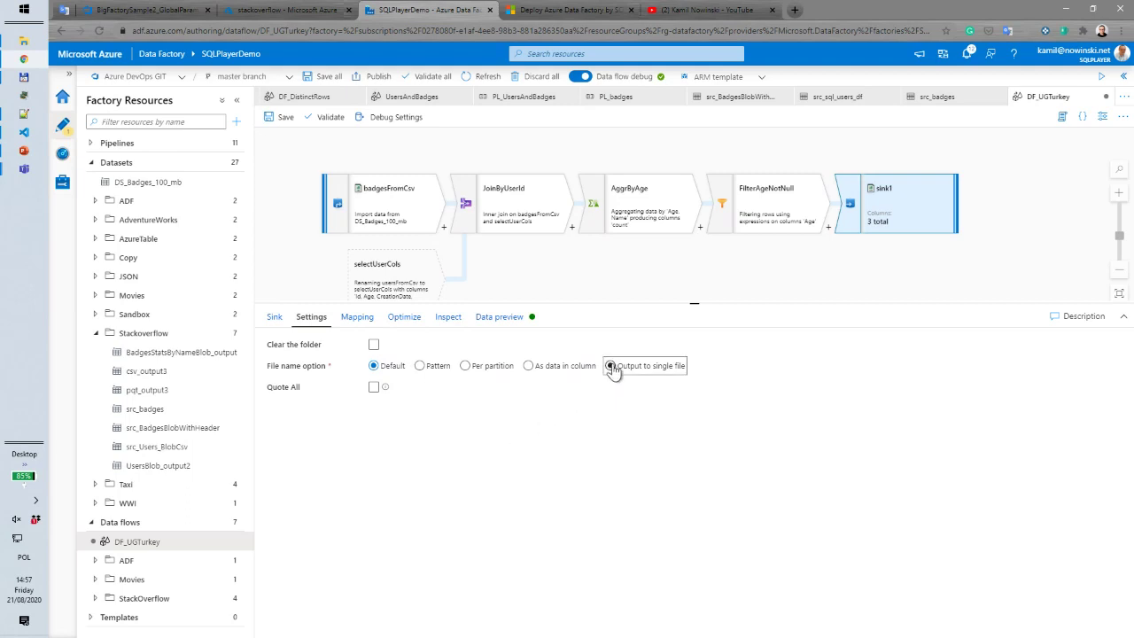
click(452, 387)
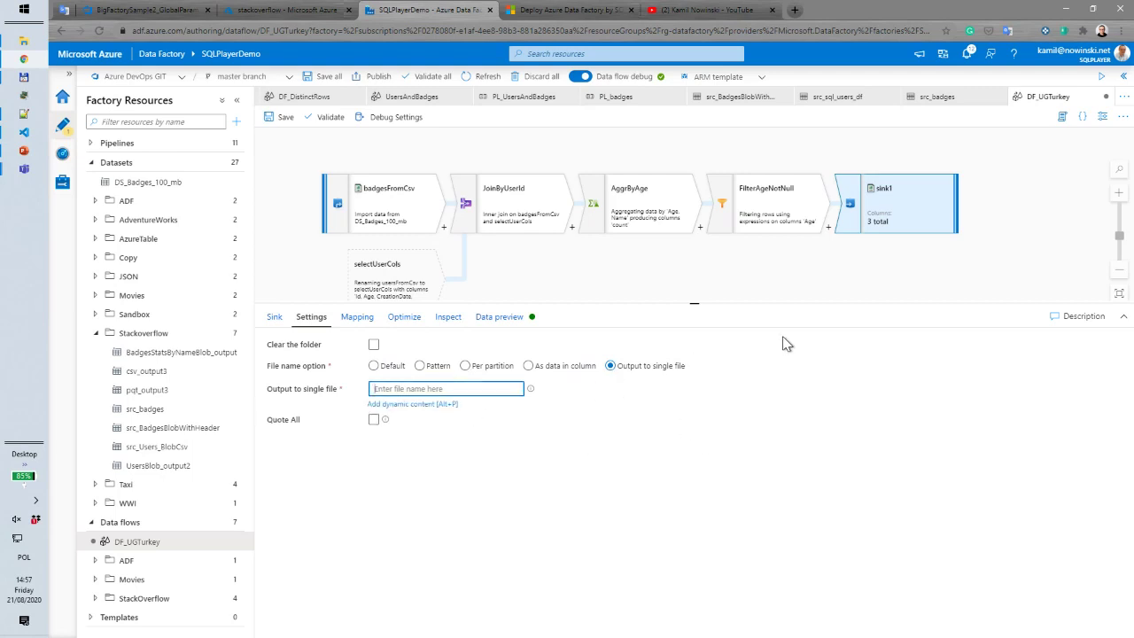
text(powerbiturkey.csv)
click(474, 446)
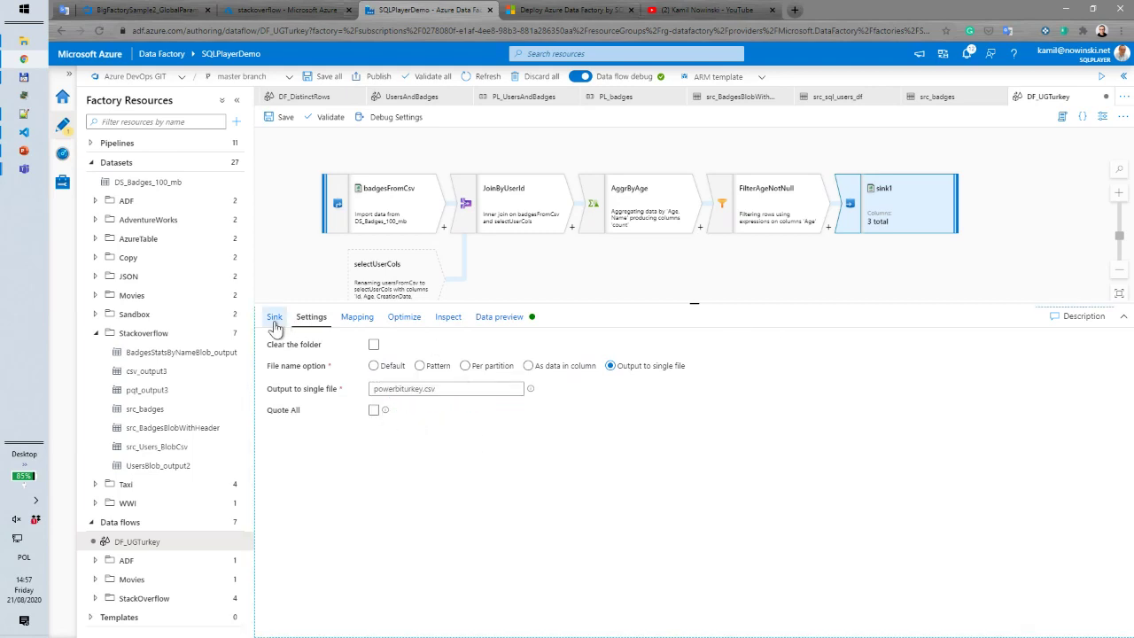
click(320, 77)
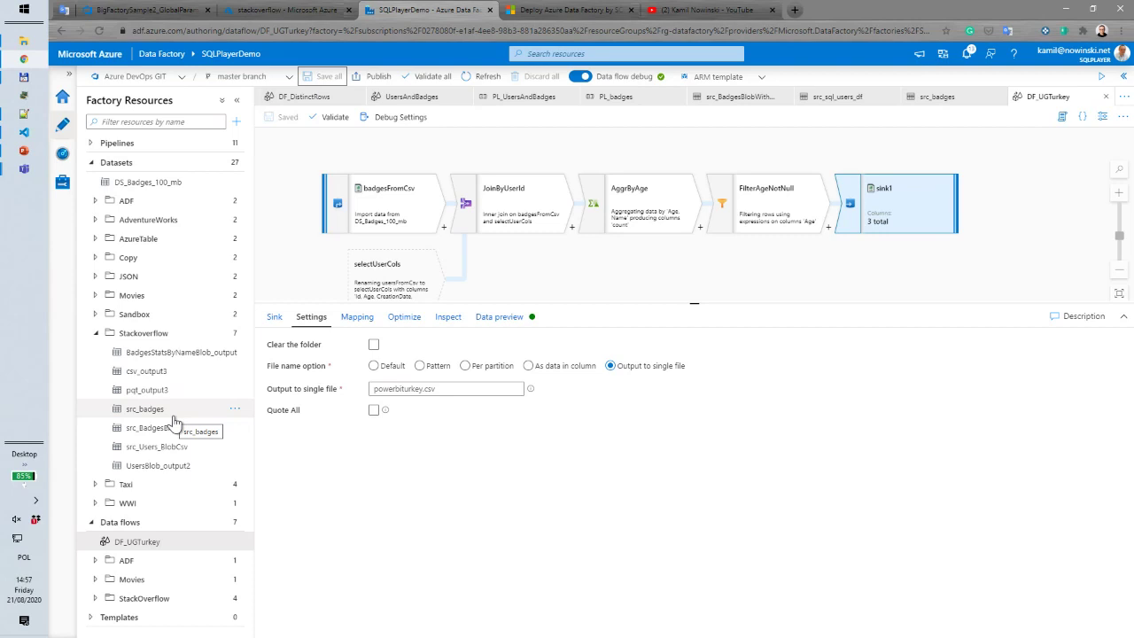
Create a new pipeline and name it PL_PowerBITurkey
click(91, 143)
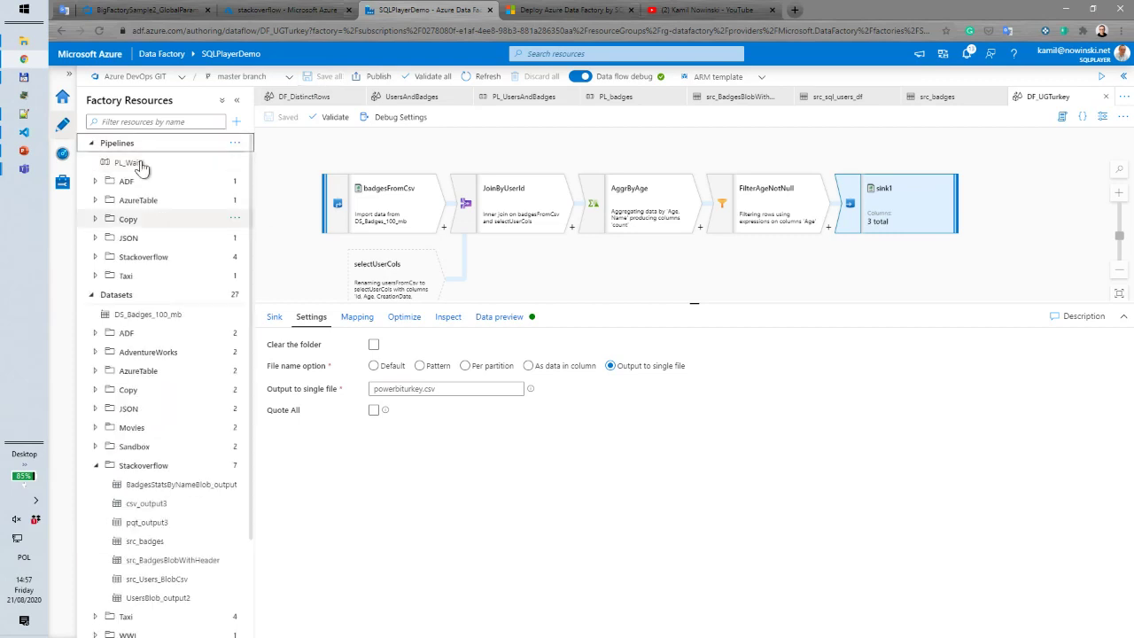
click(236, 122)
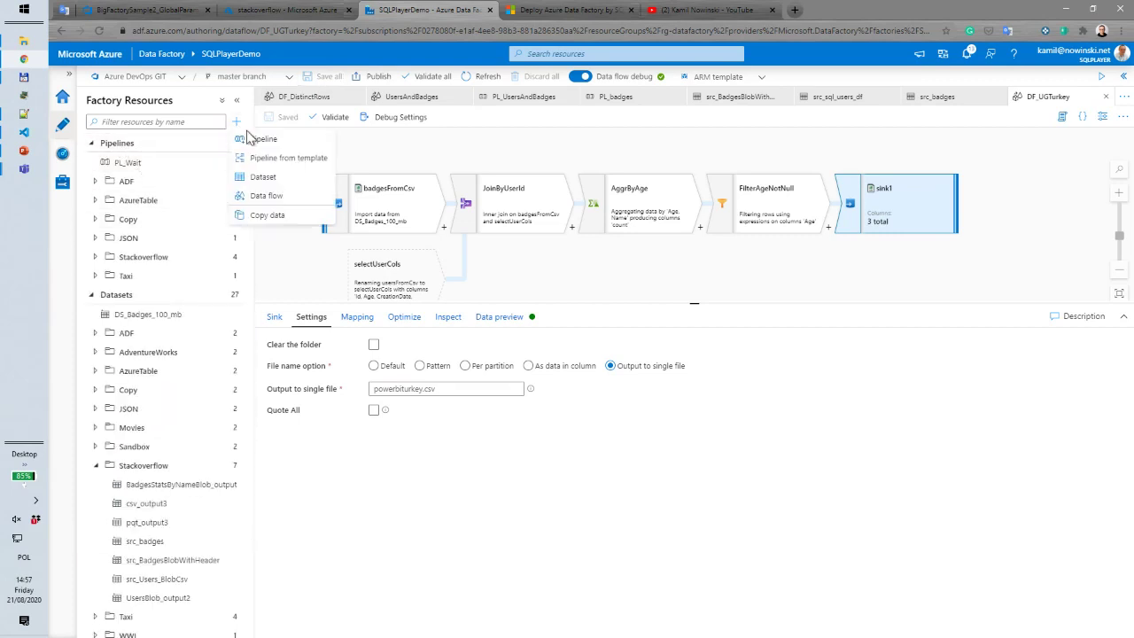
click(285, 142)
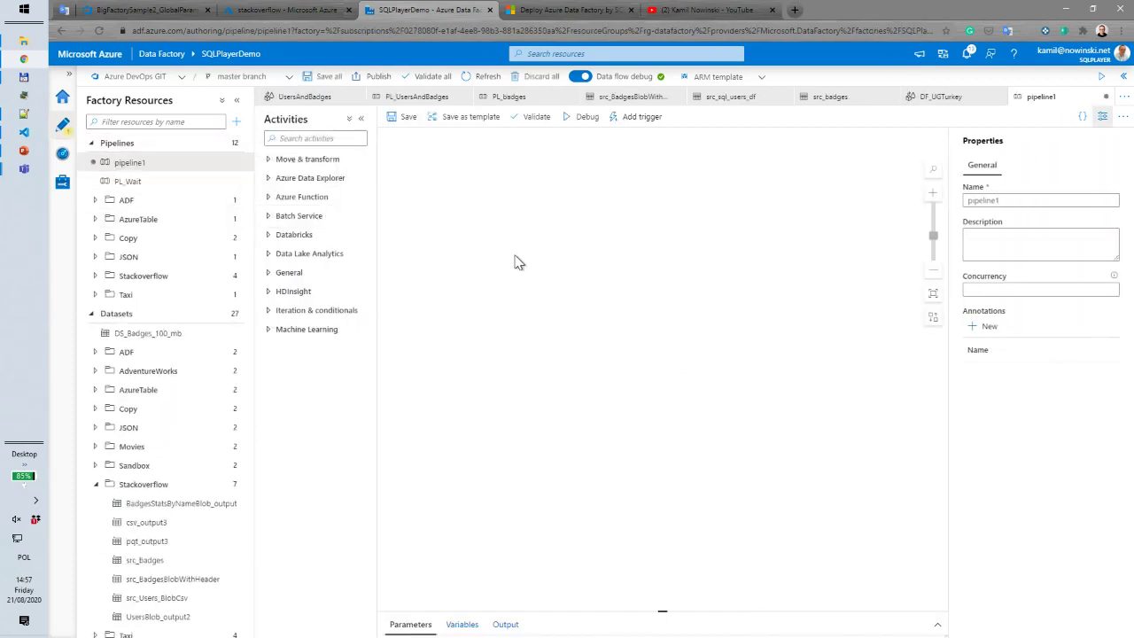
double_click(1001, 200)
text(PL)
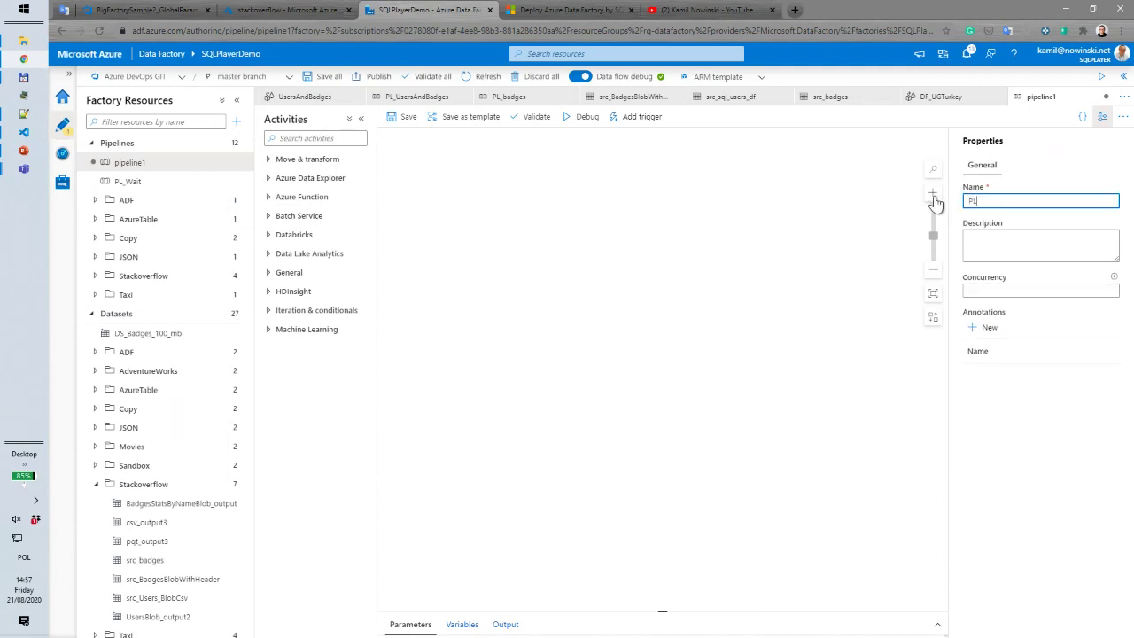
text(_PowerBITurkey)
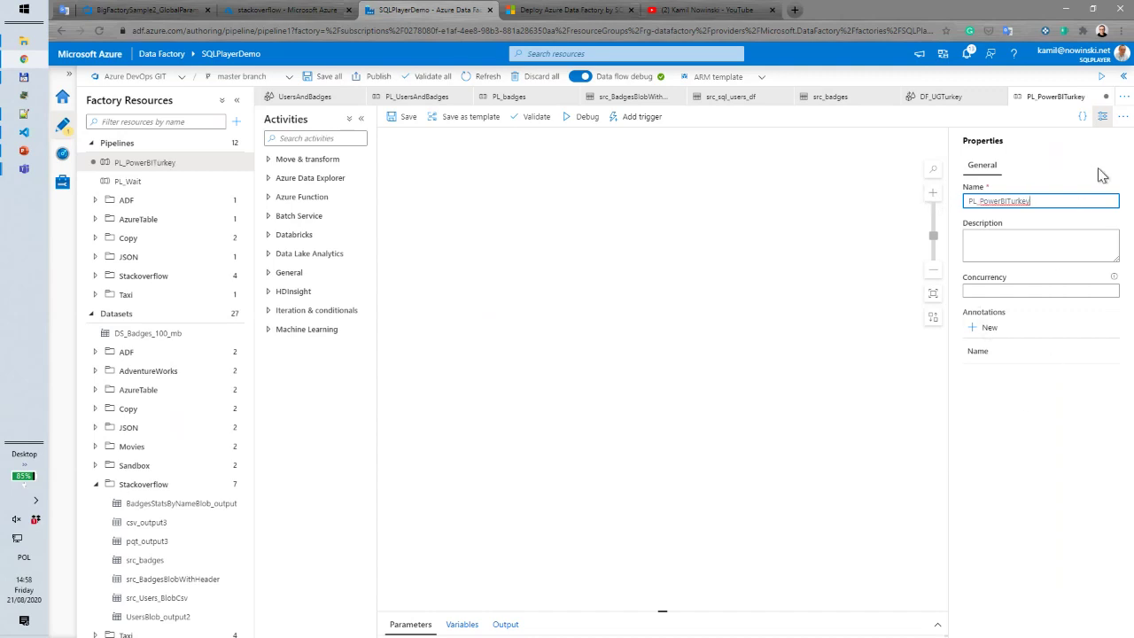
click(567, 253)
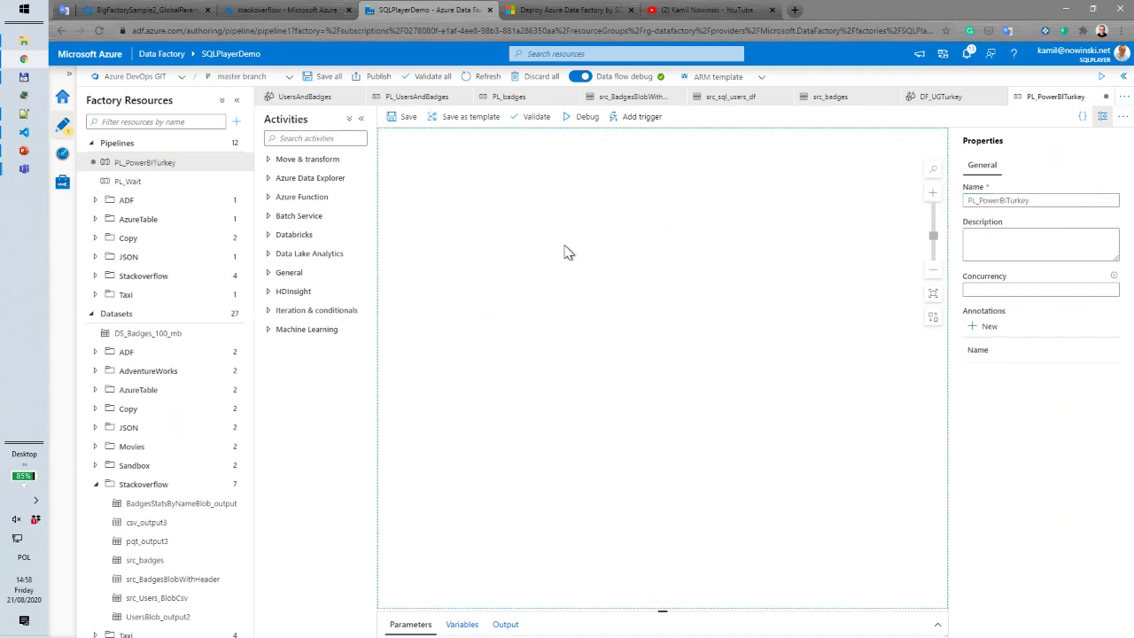
Add a Data flow activity to the PL_PowerBITurkey pipeline that uses the existing data flow DF_UGTurkey
click(296, 139)
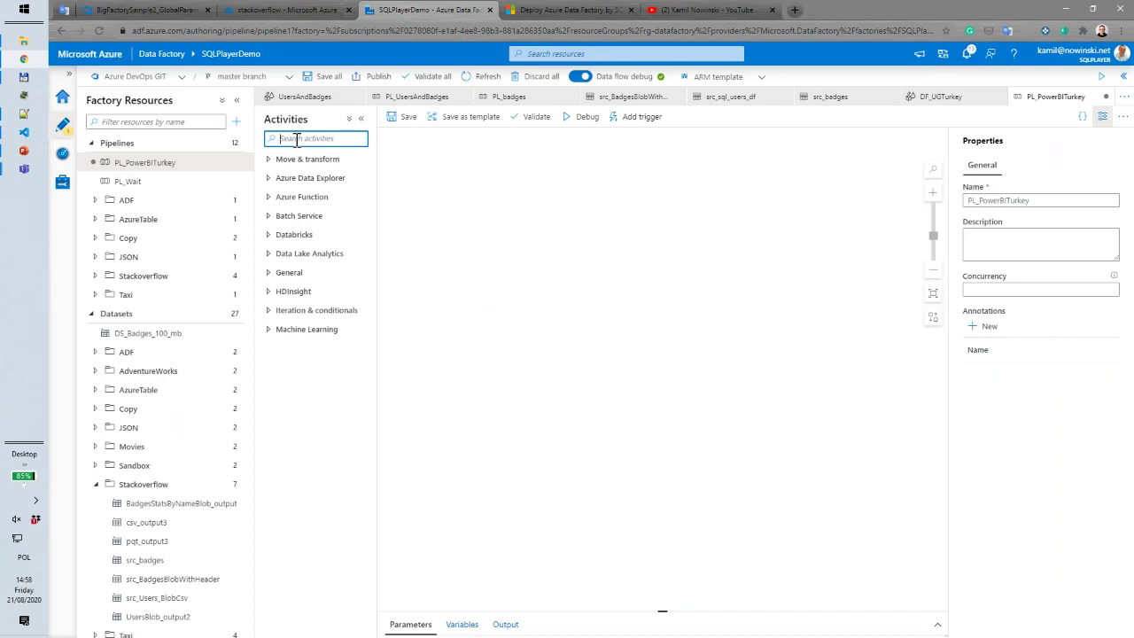
text(data)
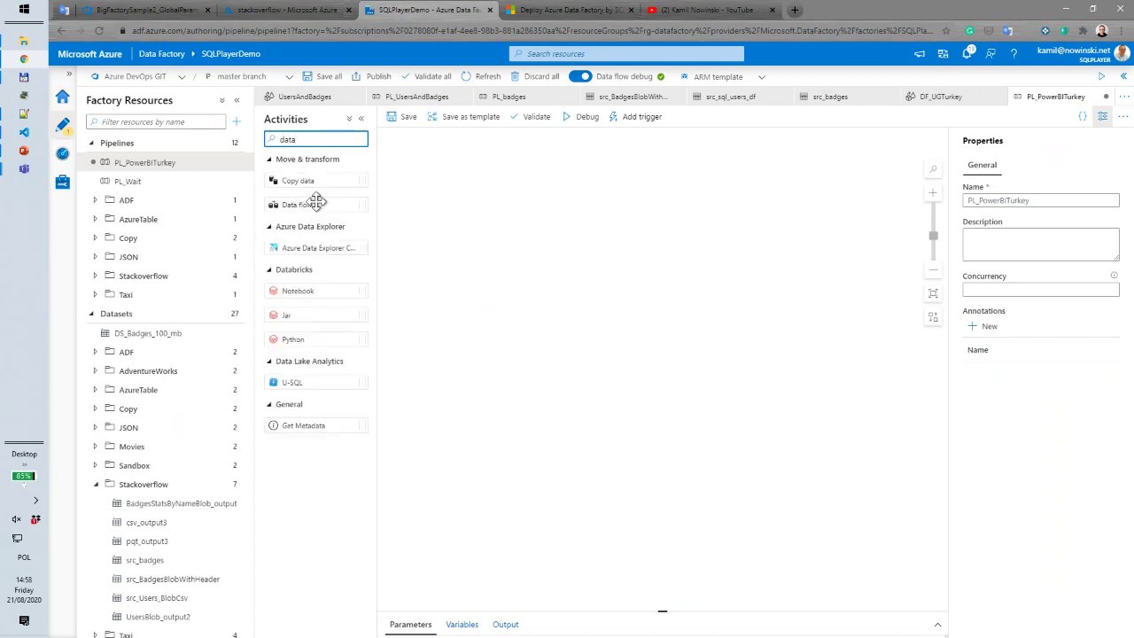
drag(298, 204, 586, 249)
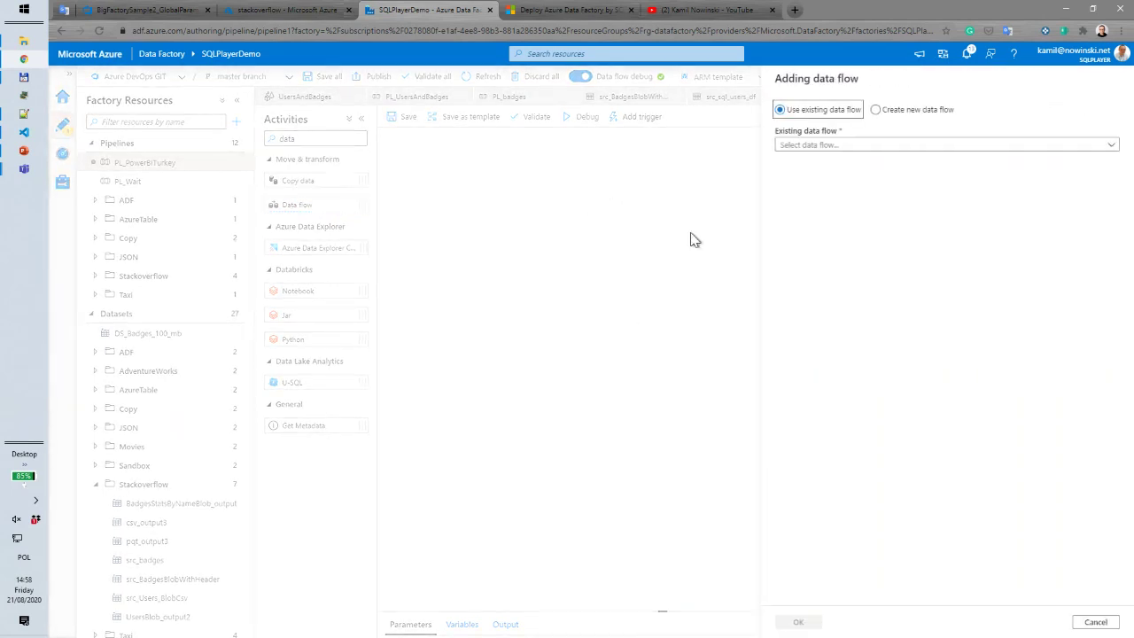
click(843, 146)
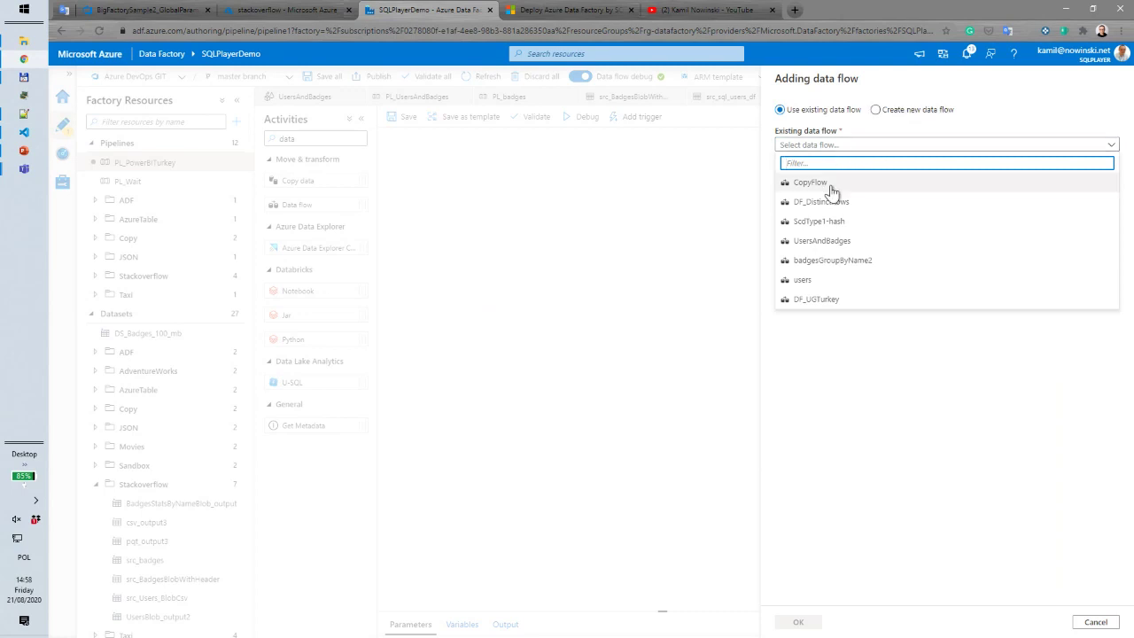
click(822, 303)
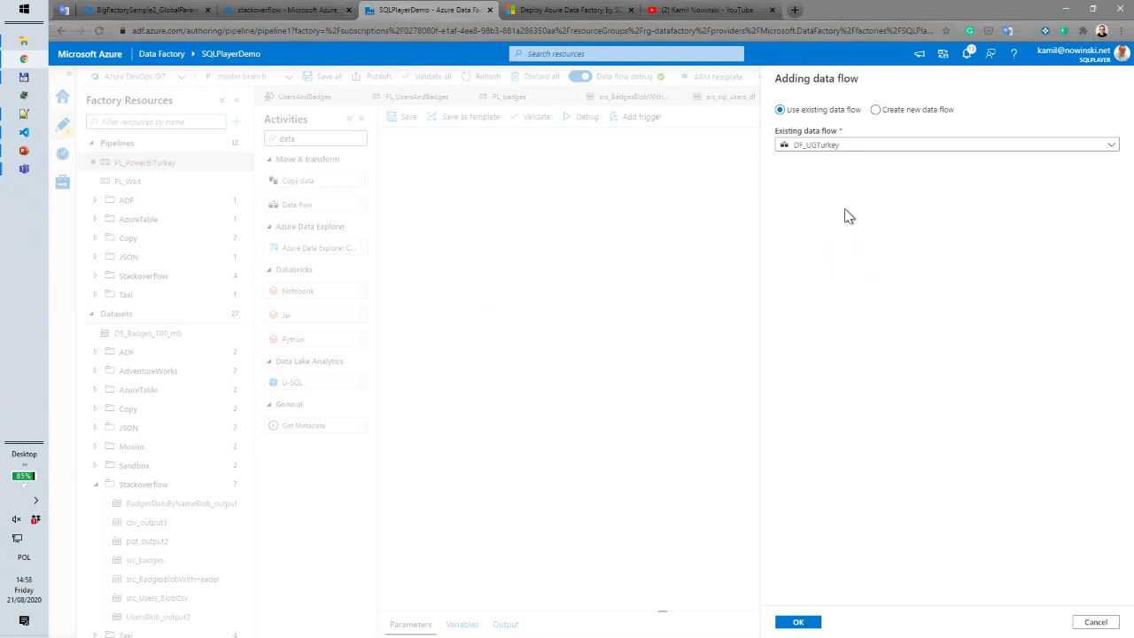
click(798, 621)
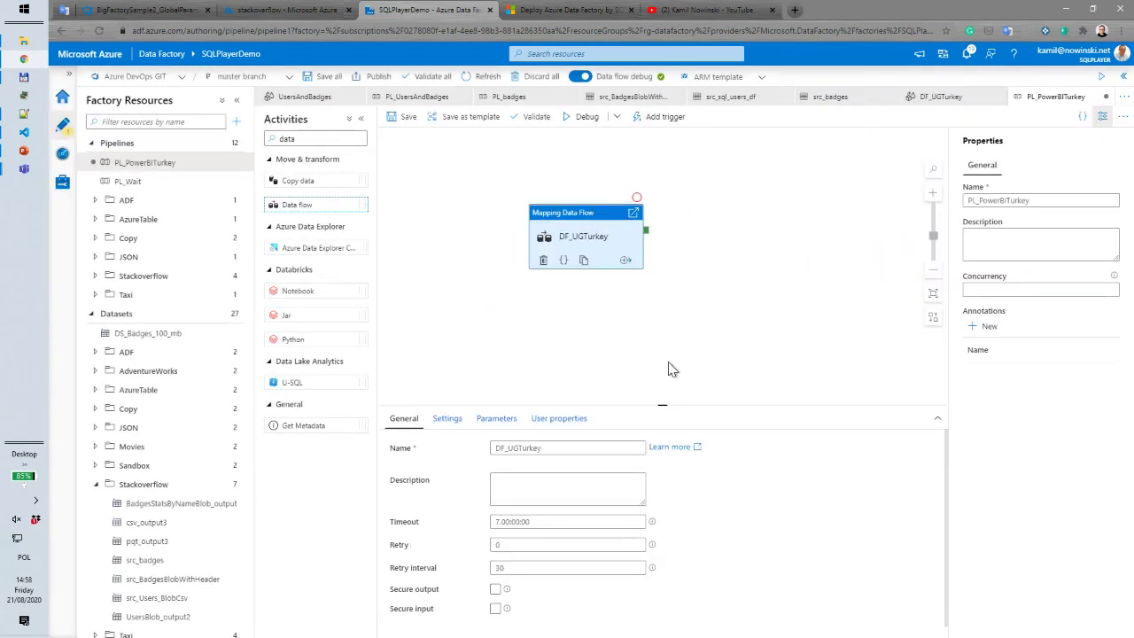
Examine the DF_UGTurkey activity's settings, including the available core counts and compute types, and its data flow parameters
click(443, 420)
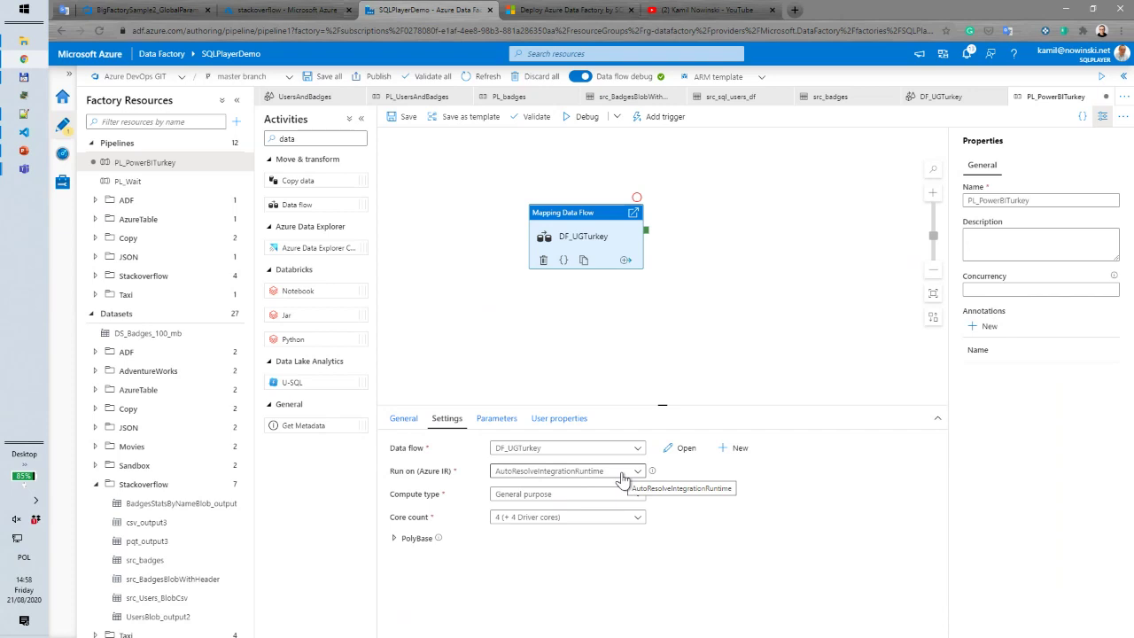
click(639, 519)
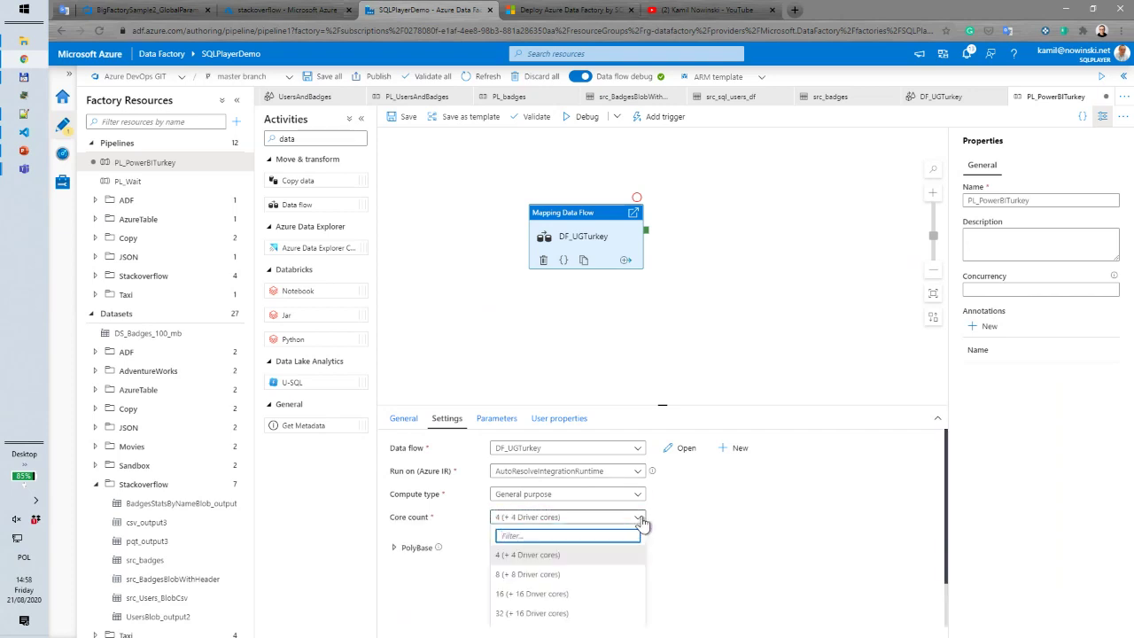
scroll(704, 517, down, 1)
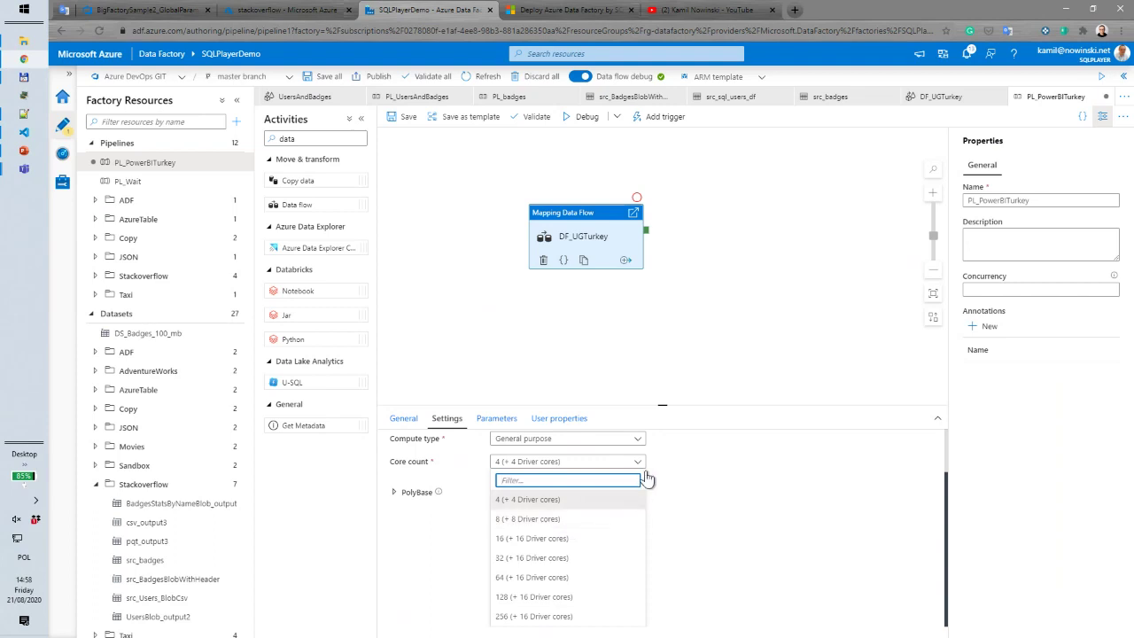
click(679, 482)
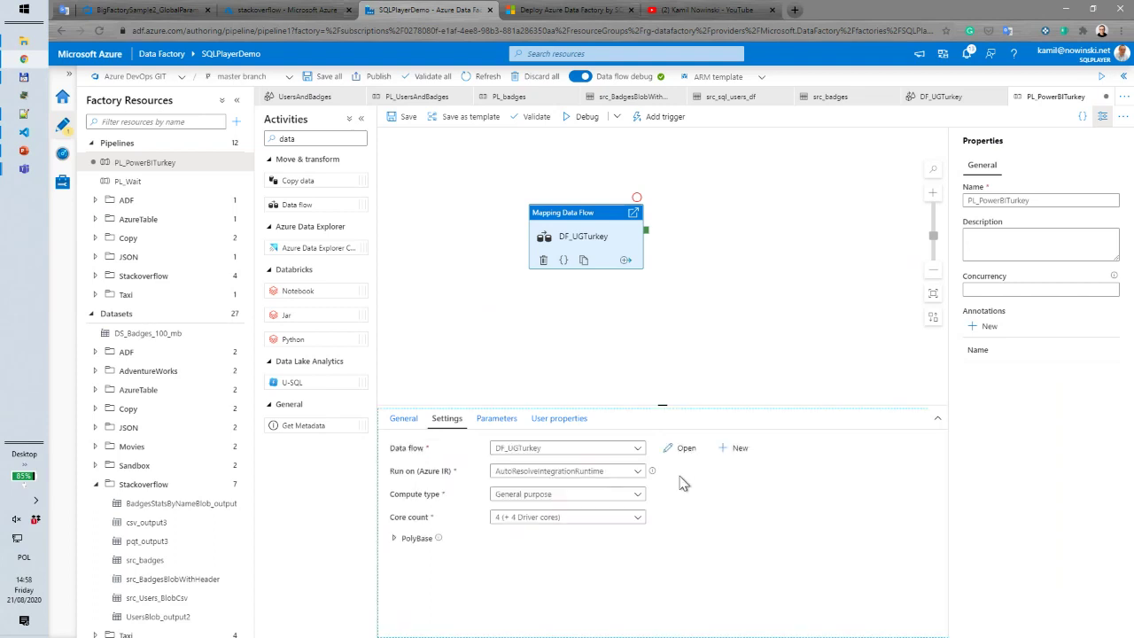
click(638, 496)
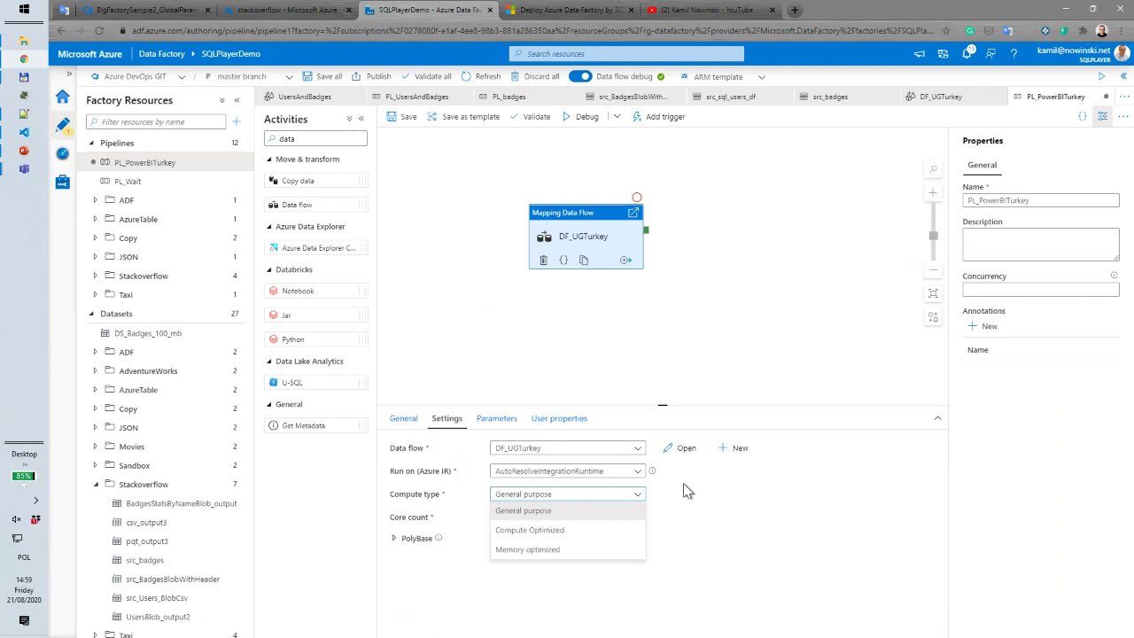
click(688, 491)
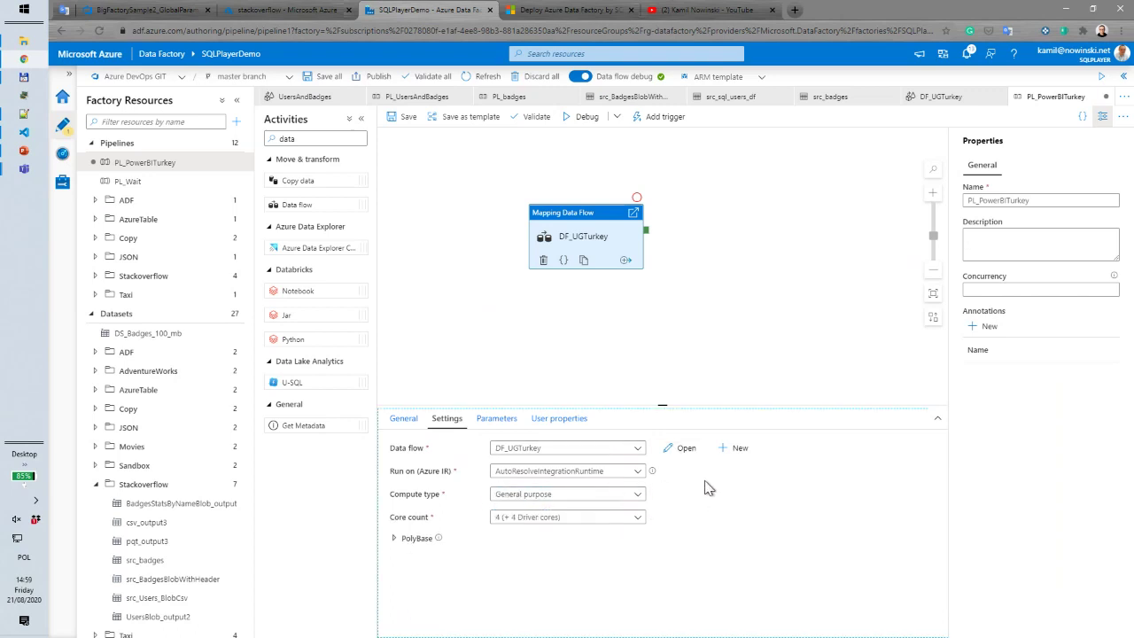
click(504, 420)
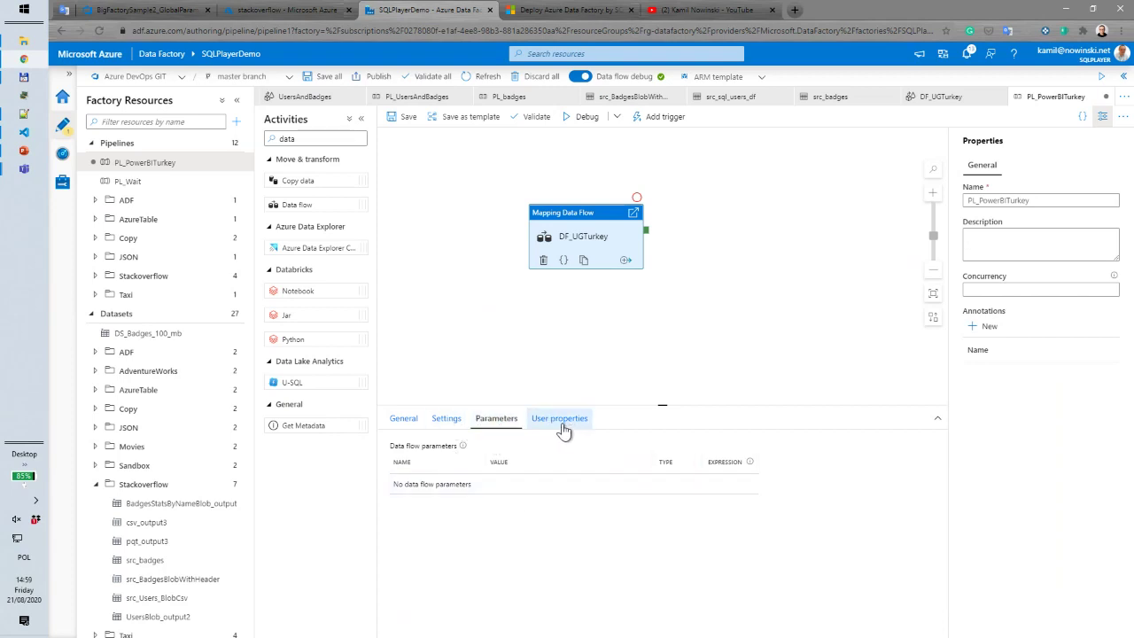
click(404, 420)
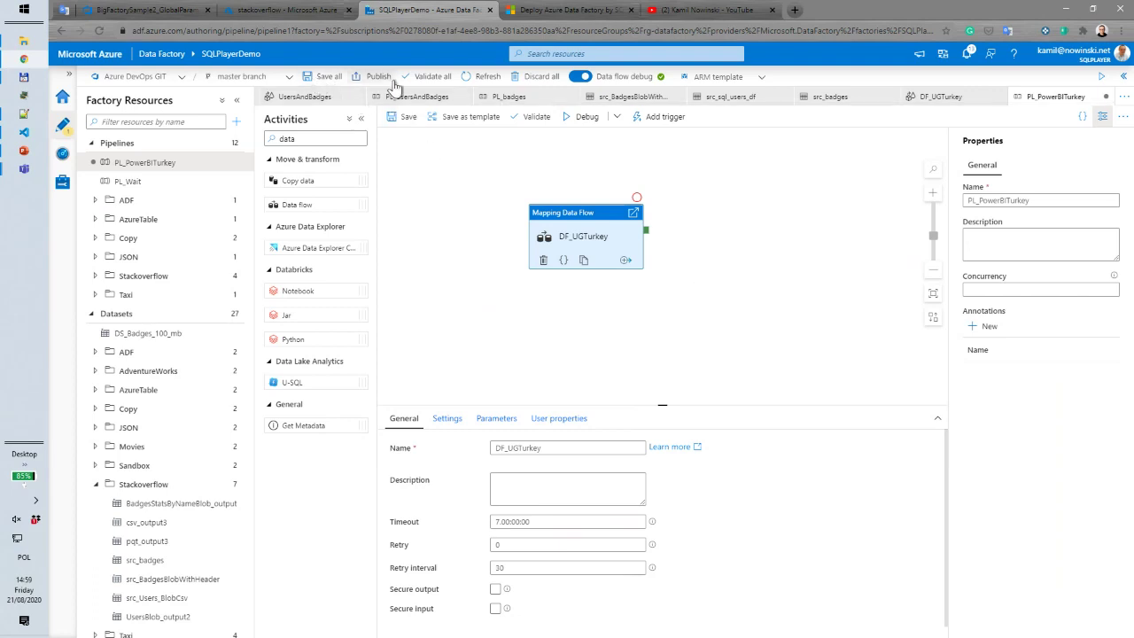
Validate the whole factory and save all changes
click(423, 82)
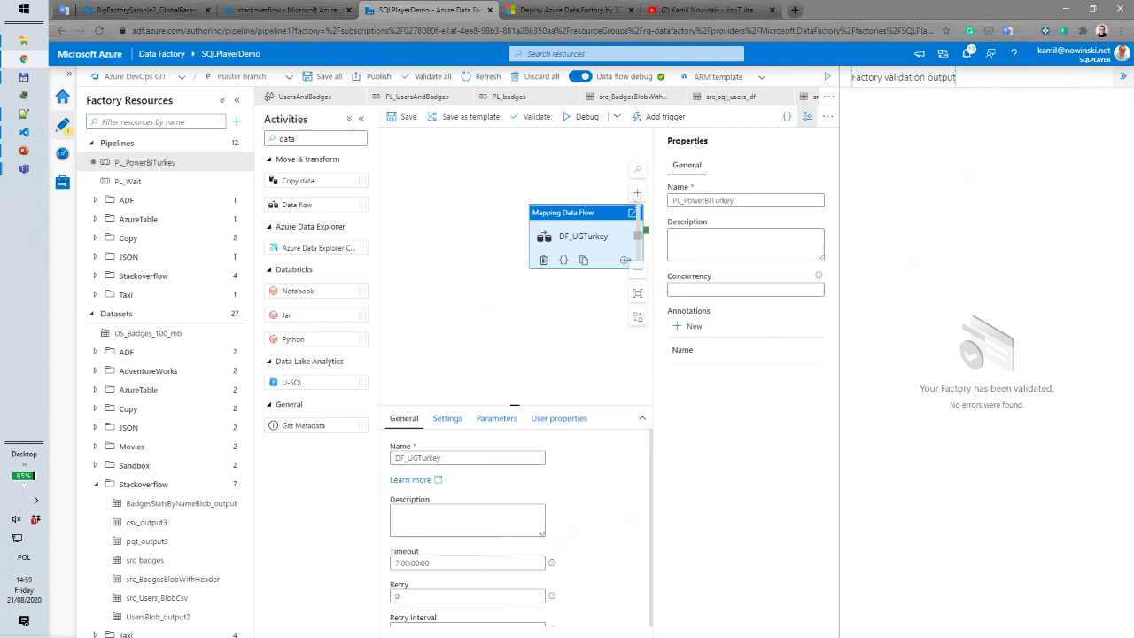
click(1123, 82)
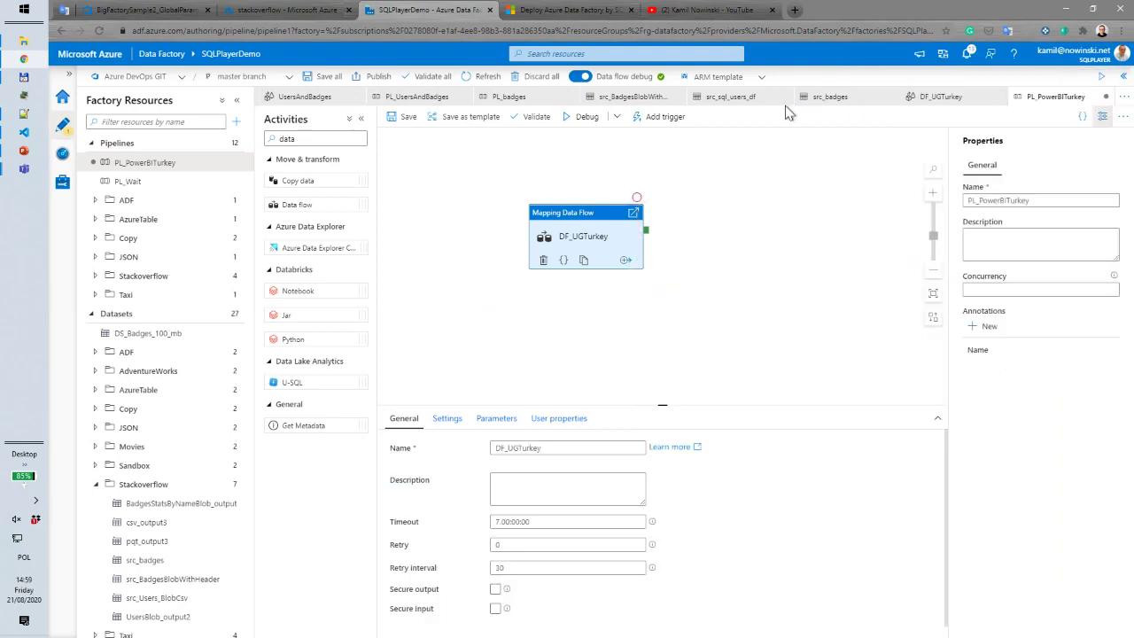
click(328, 78)
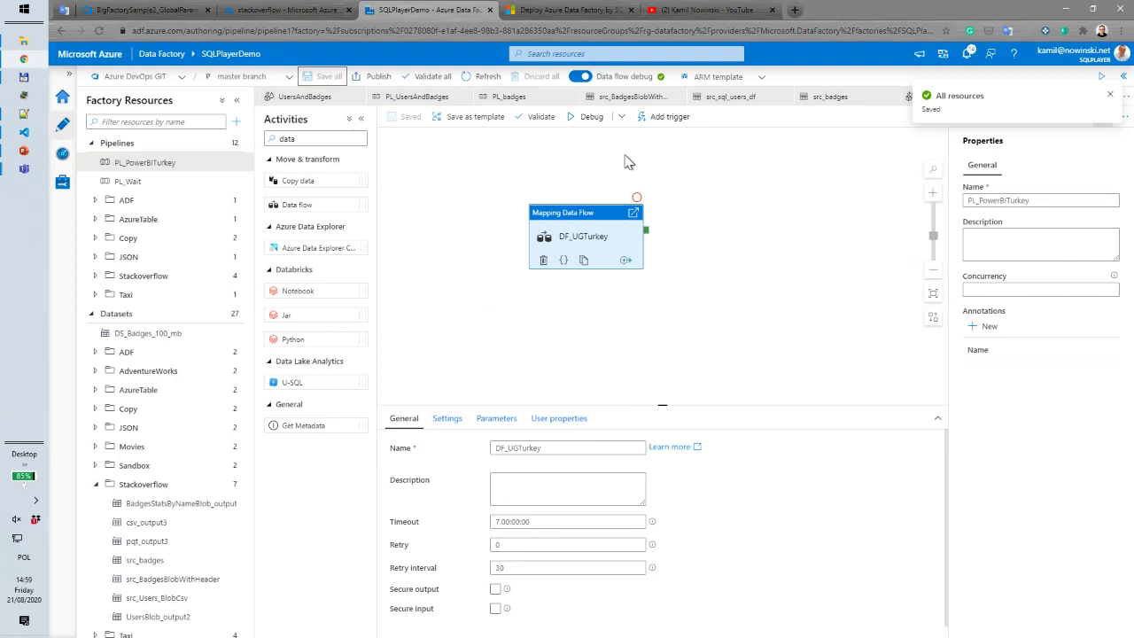
Run the PL_PowerBITurkey pipeline in debug mode, open the DF_UGTurkey run's execution details and refresh them
click(588, 118)
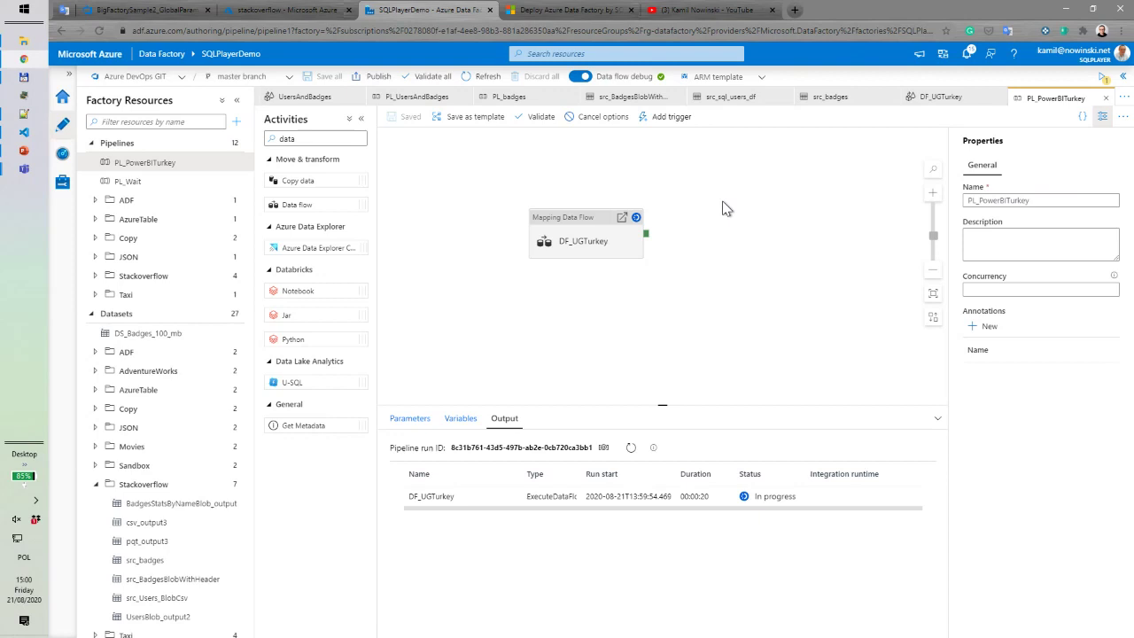
drag(703, 189, 719, 211)
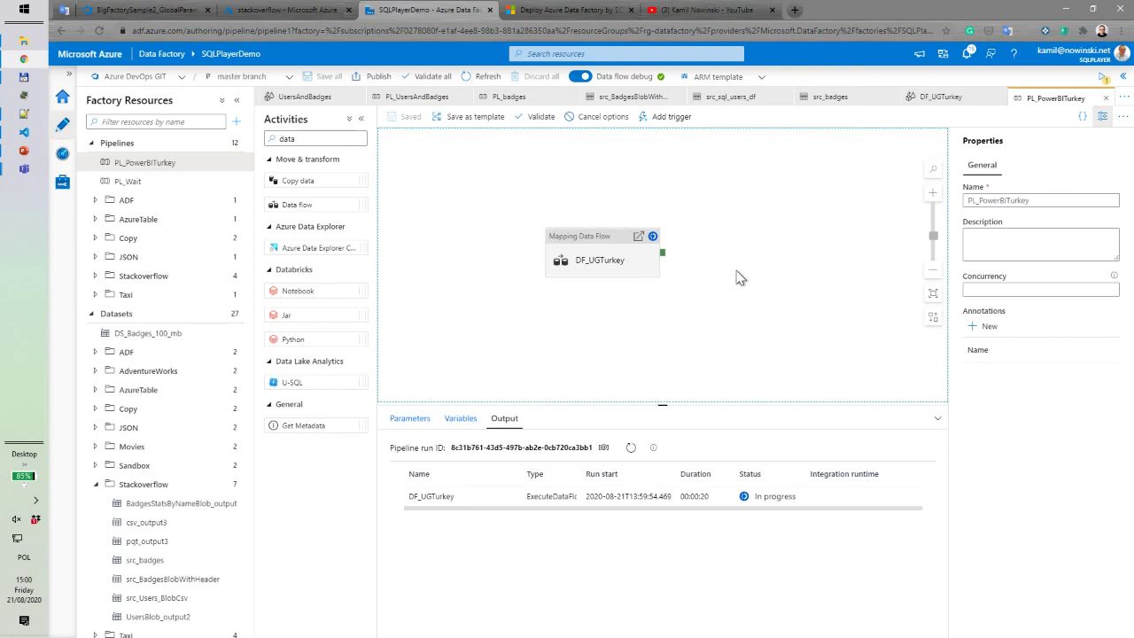
mouse_move(647, 501)
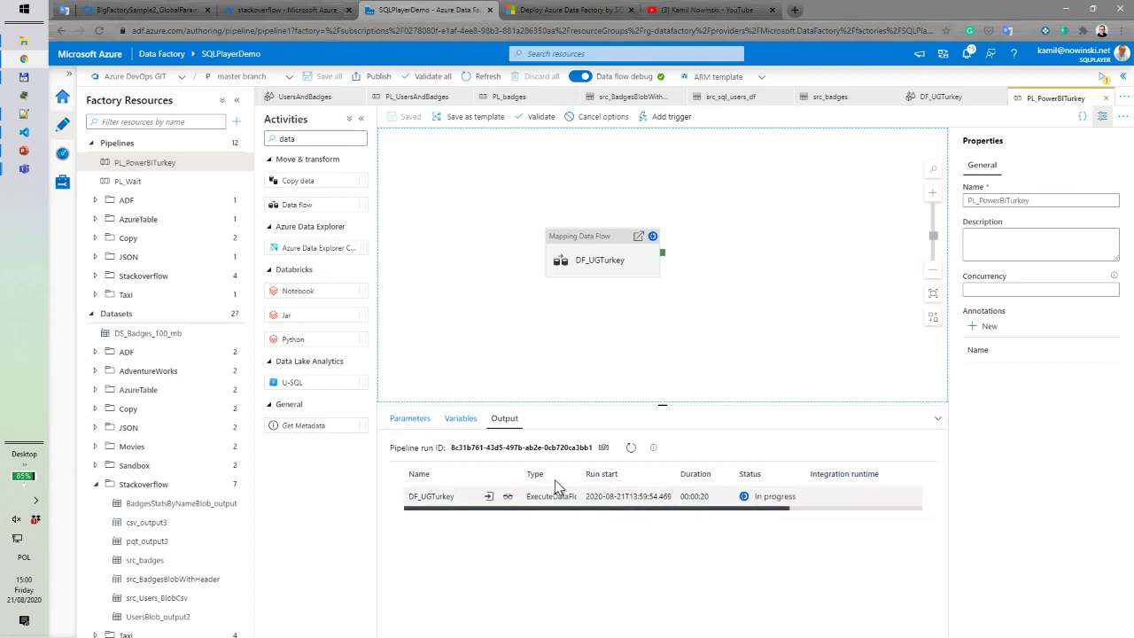
click(509, 502)
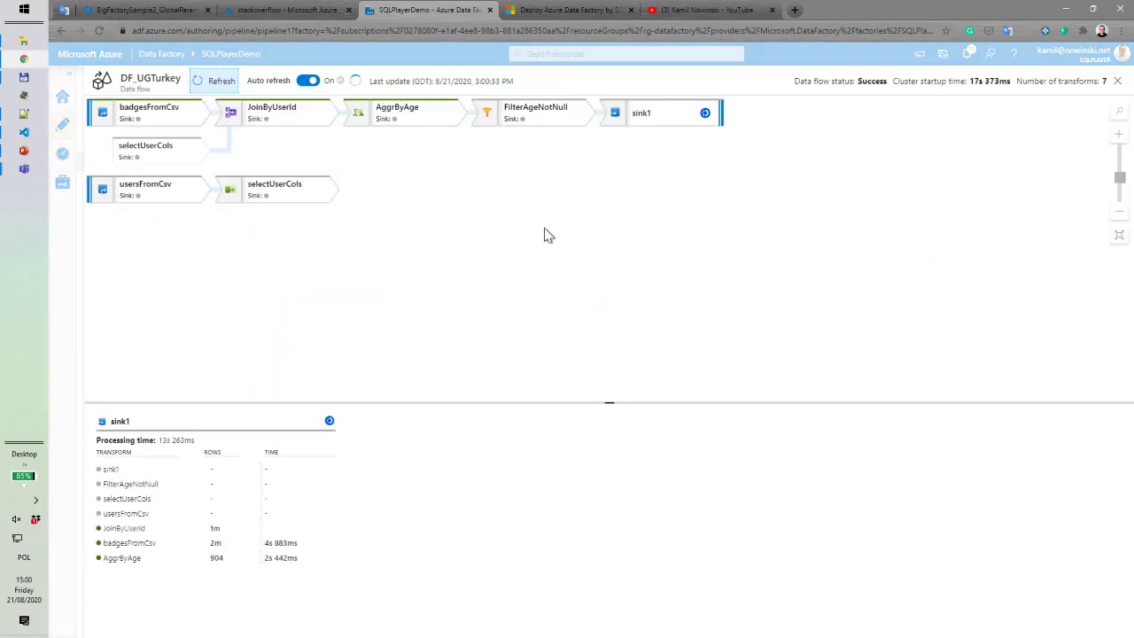
click(578, 238)
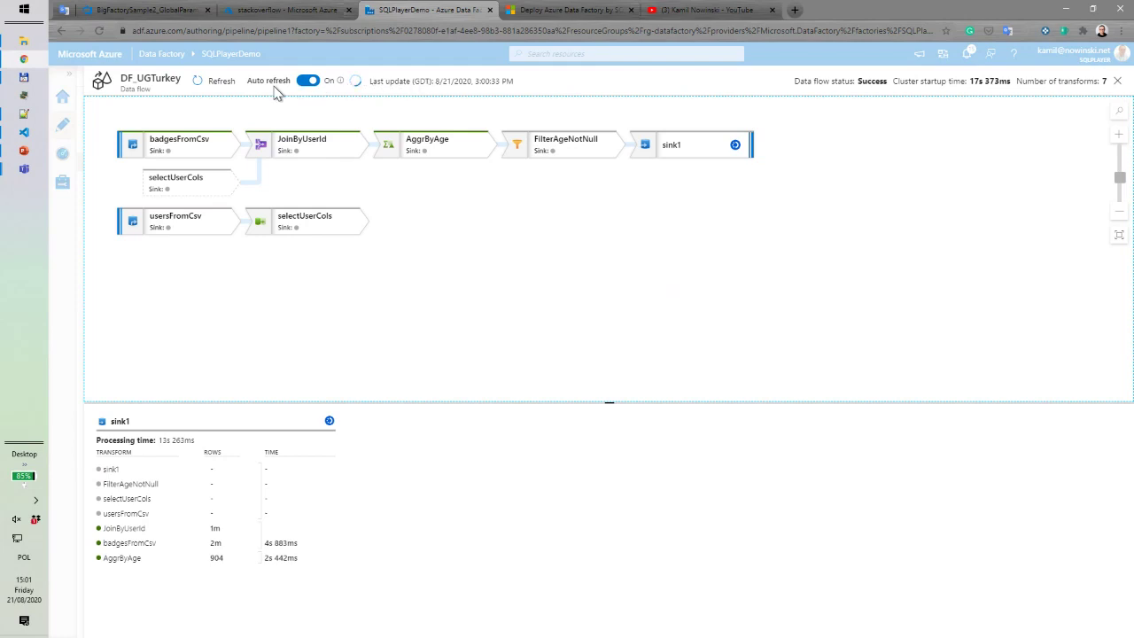
click(212, 85)
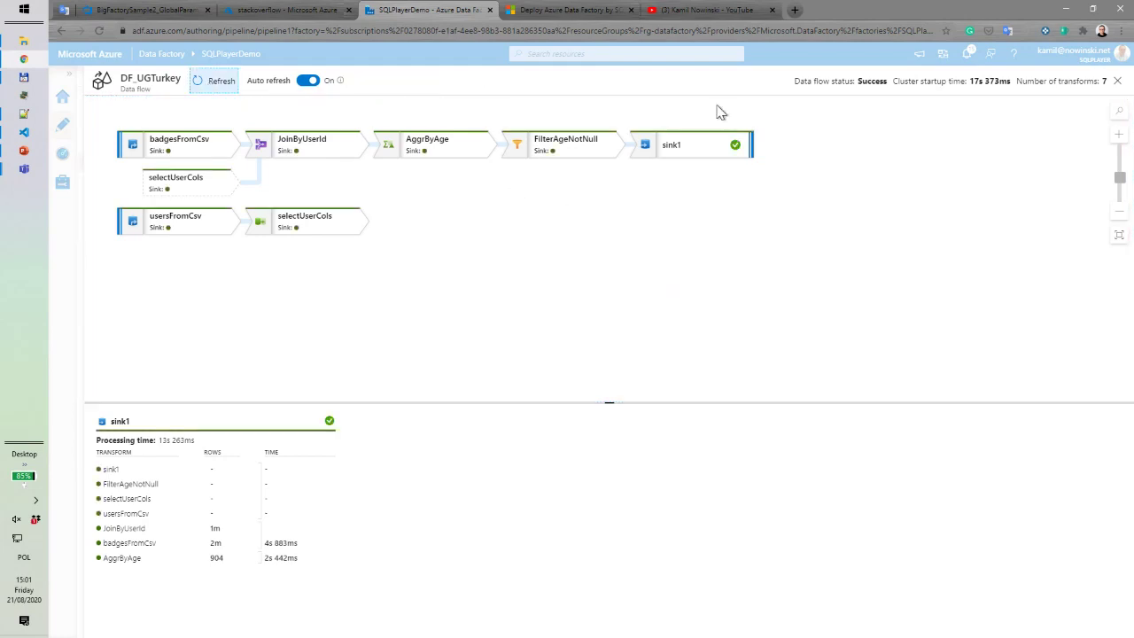
Inspect the run details of sink1, FilterAgeNotNull, AggrByAge and JoinByUserId, and the row count per partition of badgesFromCsv
click(728, 148)
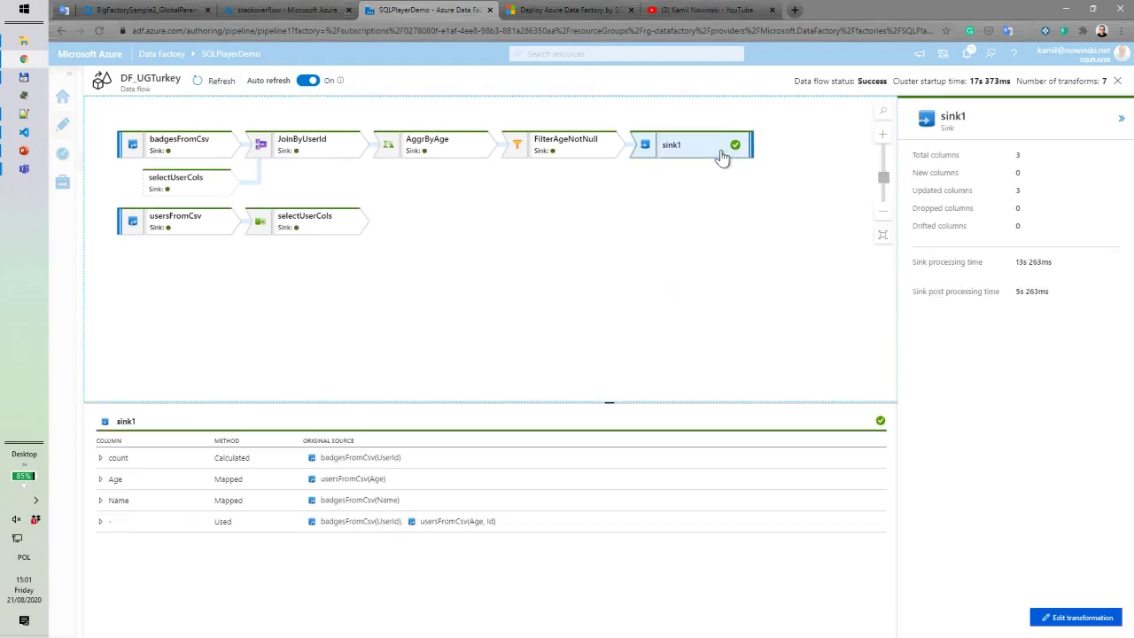
click(584, 152)
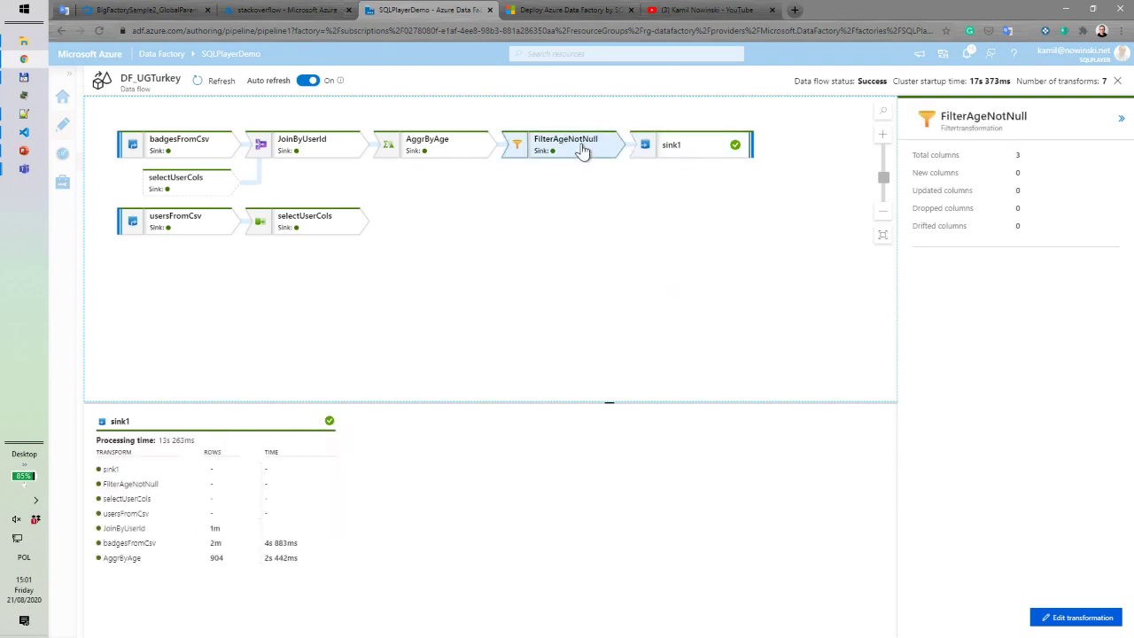
click(436, 146)
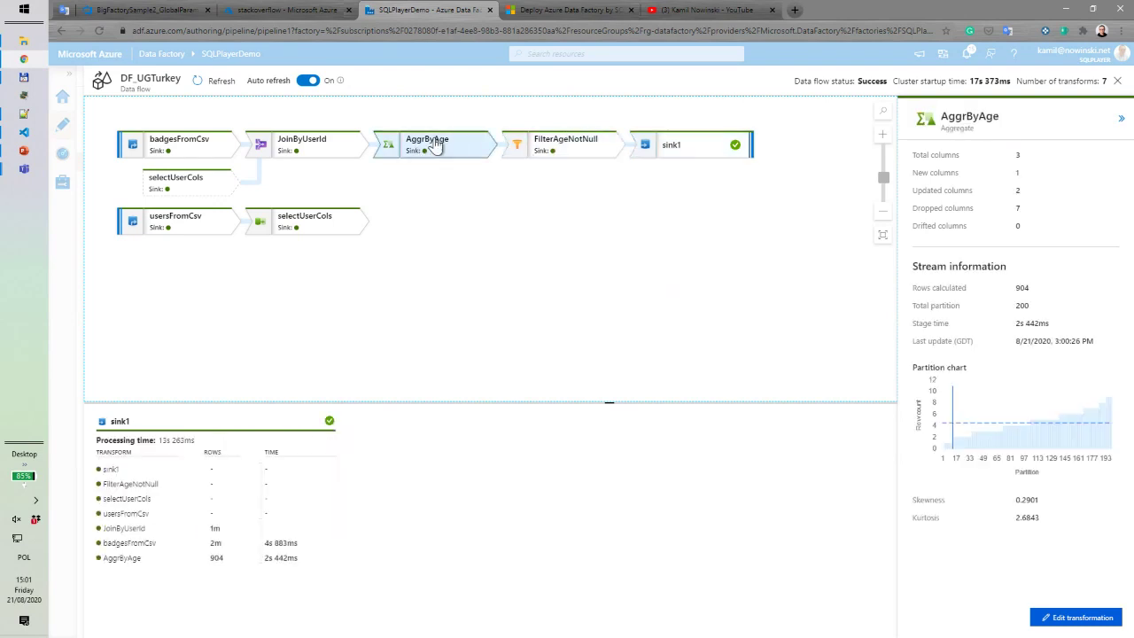
click(329, 149)
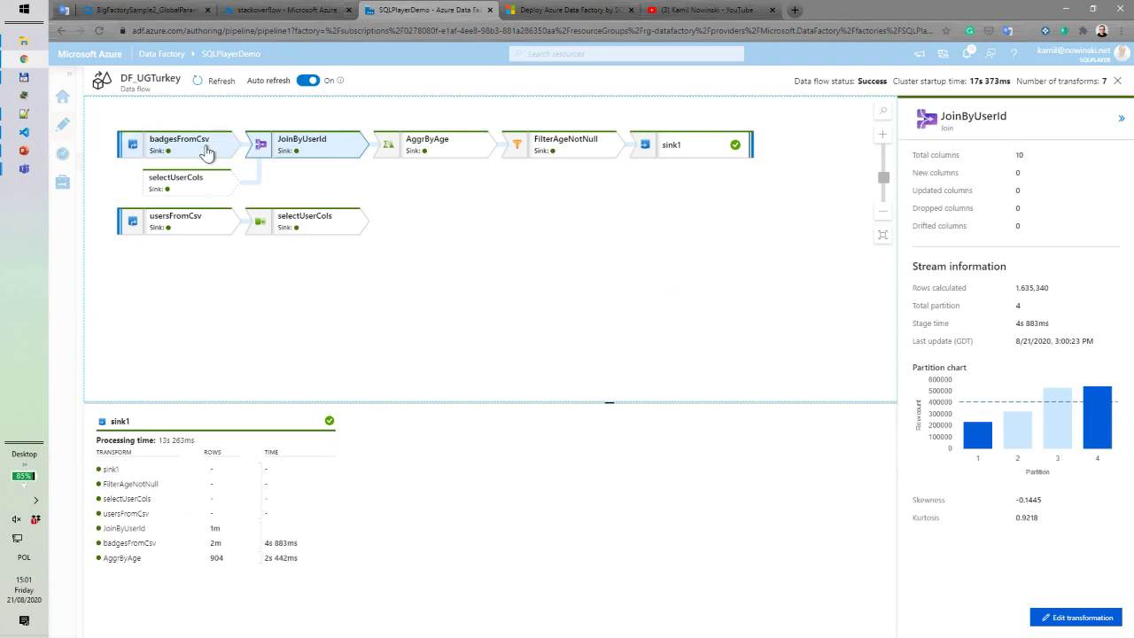
click(189, 154)
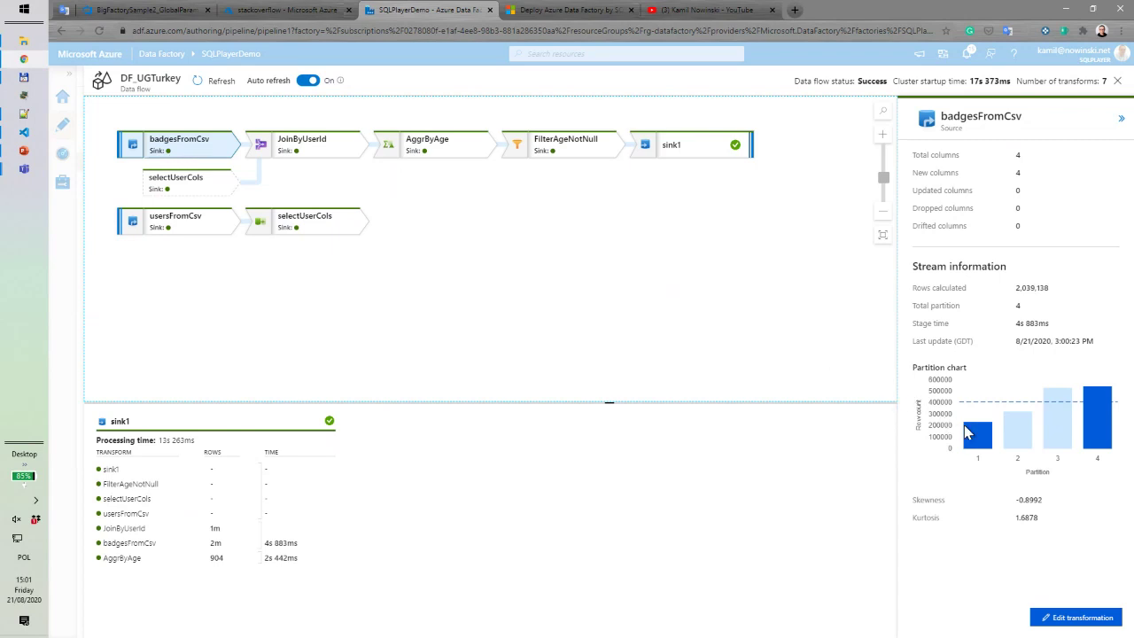
mouse_move(1065, 400)
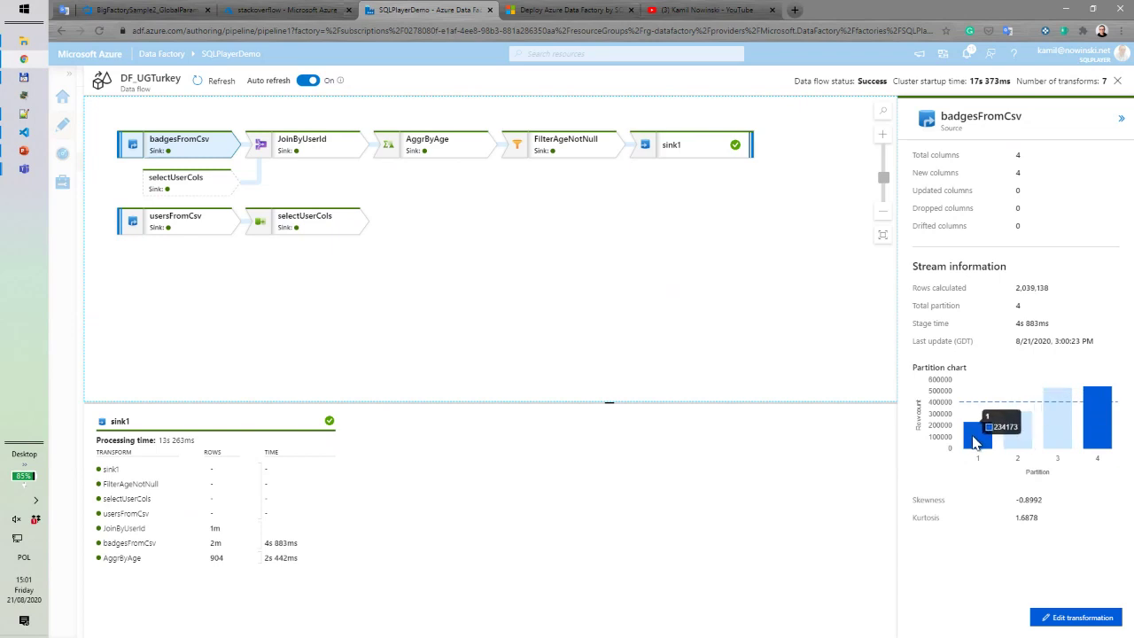
mouse_move(1097, 436)
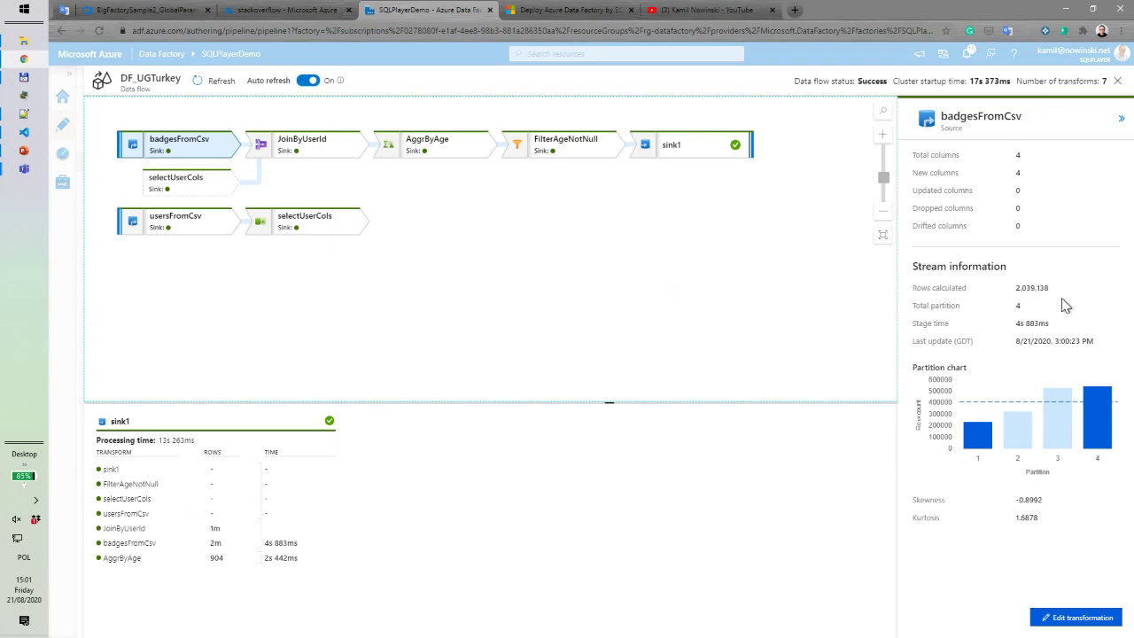
Compare the run statistics of both CSV sources, and review rows, partitions and times from JoinByUserId through AggrByAge and FilterAgeNotNull to sink1
click(222, 226)
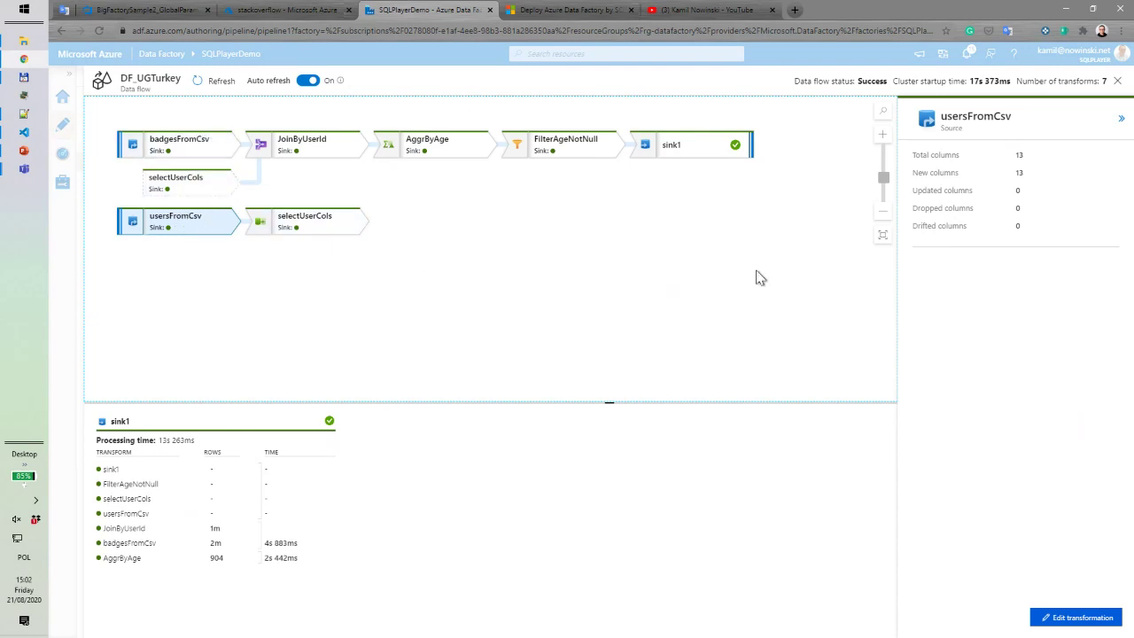
click(223, 151)
click(219, 225)
click(343, 155)
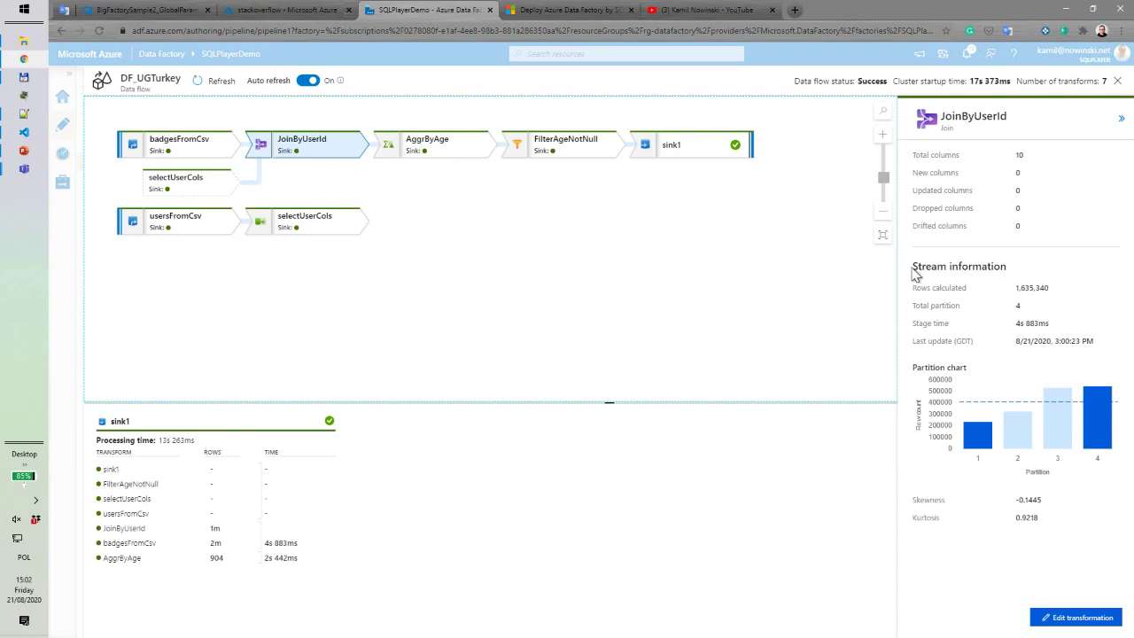
click(474, 149)
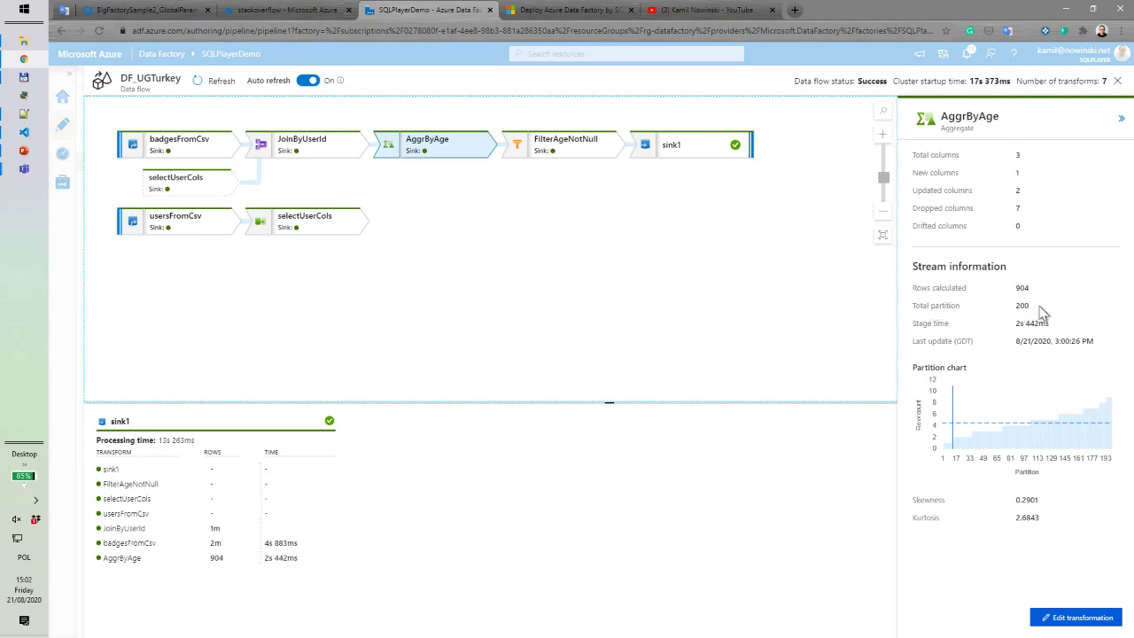
click(595, 153)
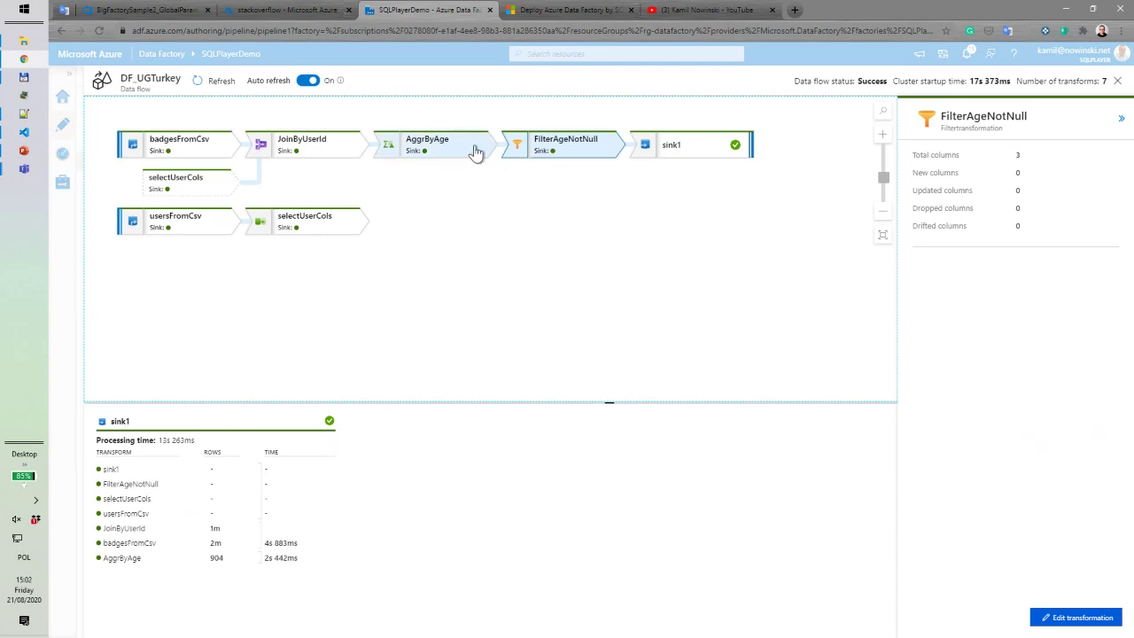
click(715, 168)
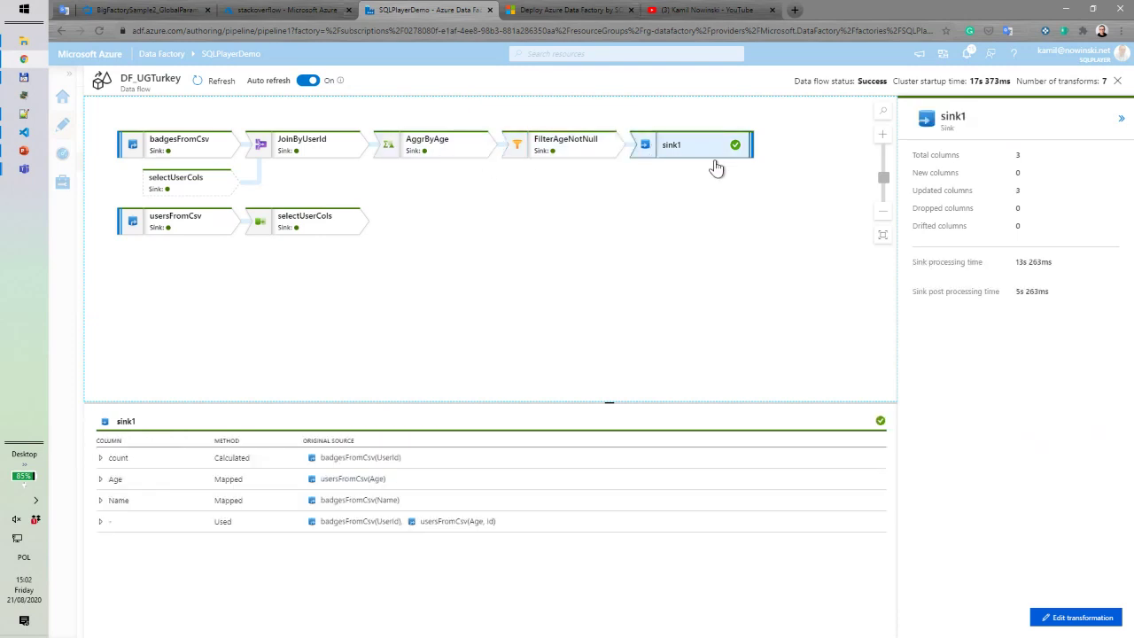
click(455, 146)
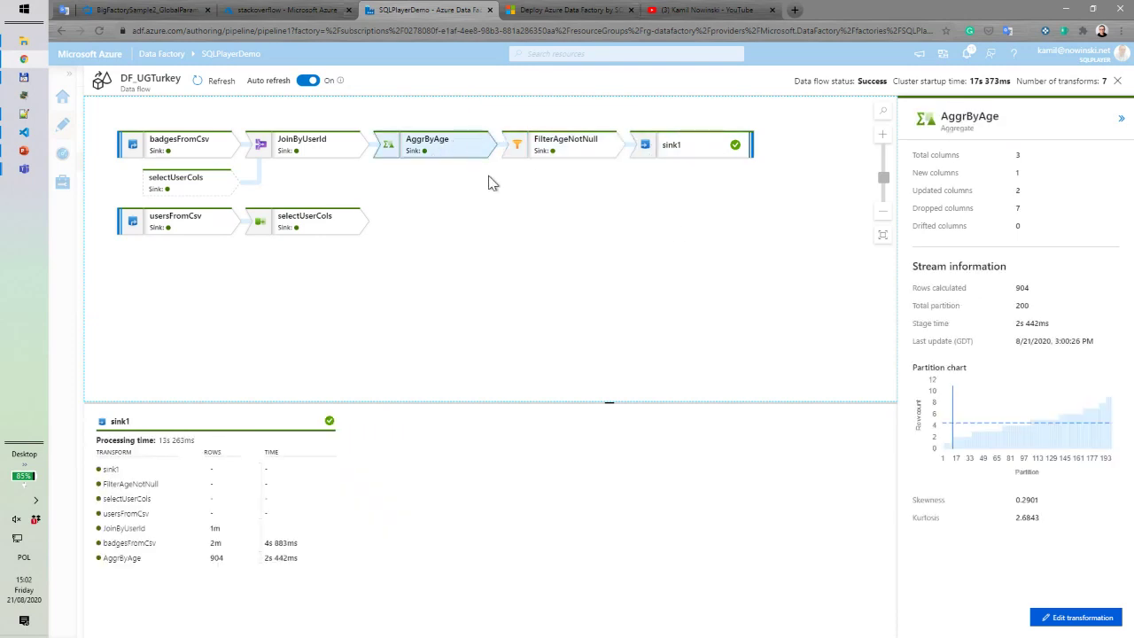
click(593, 152)
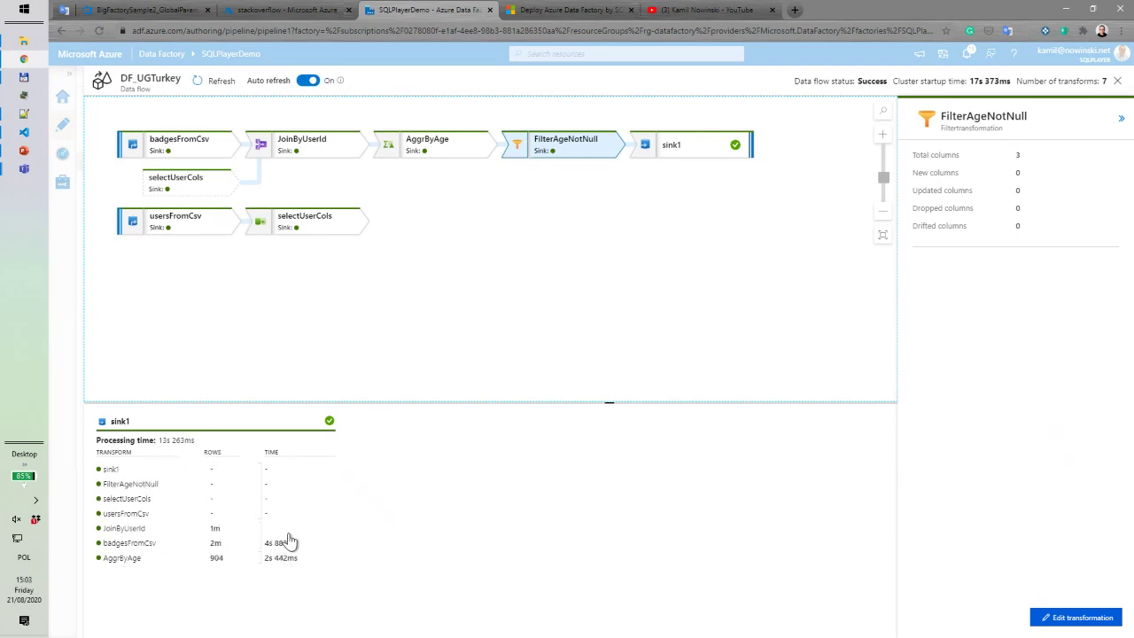
click(689, 160)
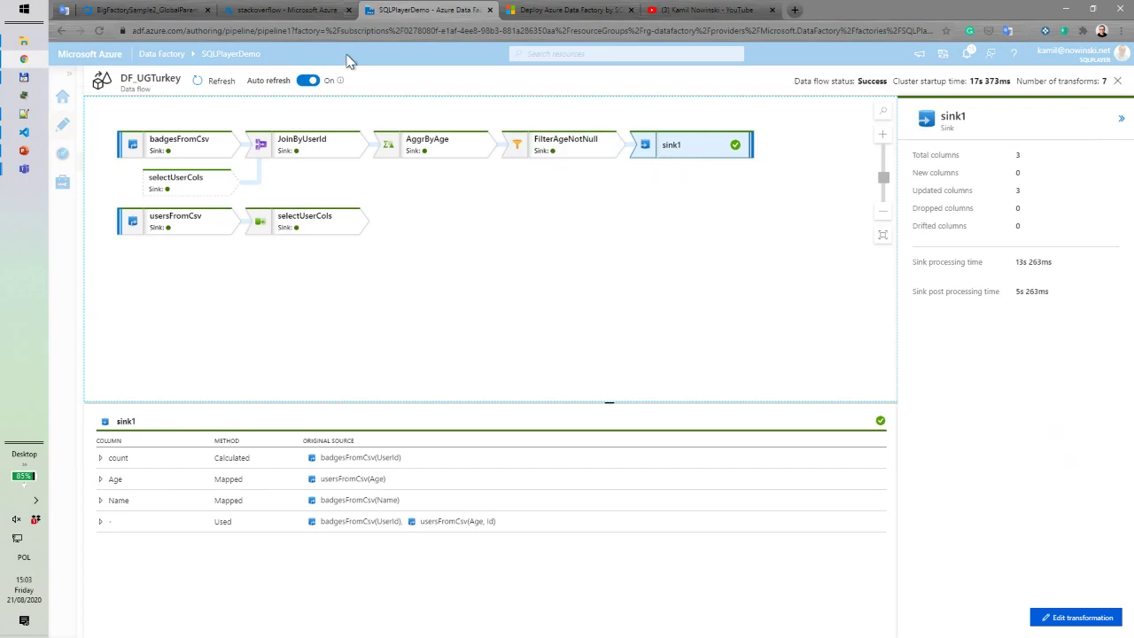
Switch to the stackoverflow storage container in the Azure portal, go up to the output3 folder and refresh its contents
click(313, 13)
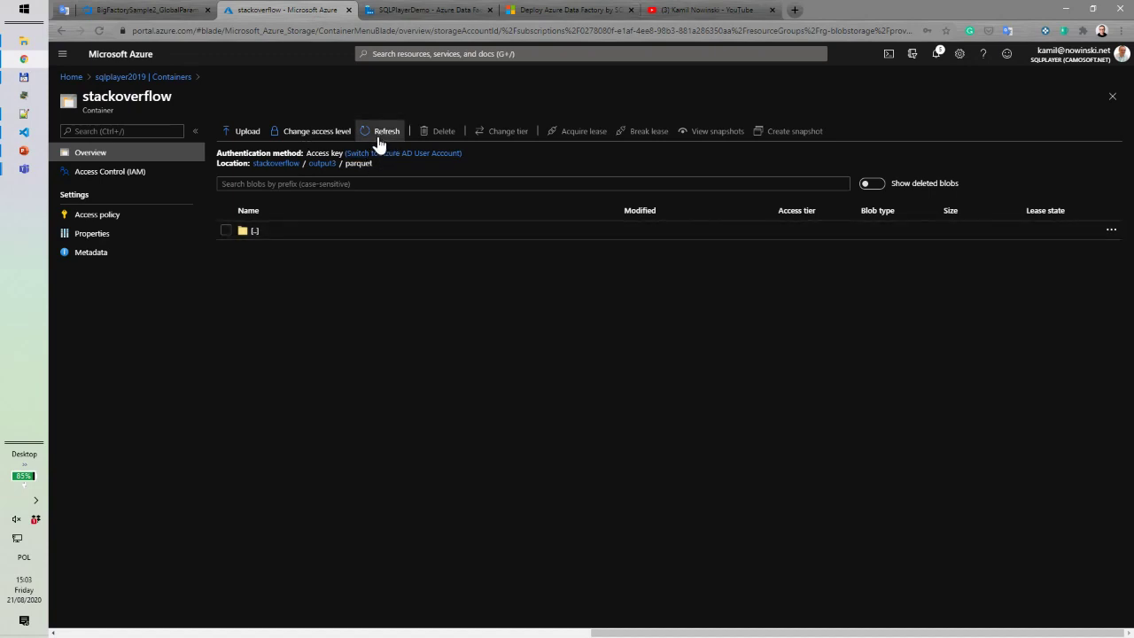
click(323, 164)
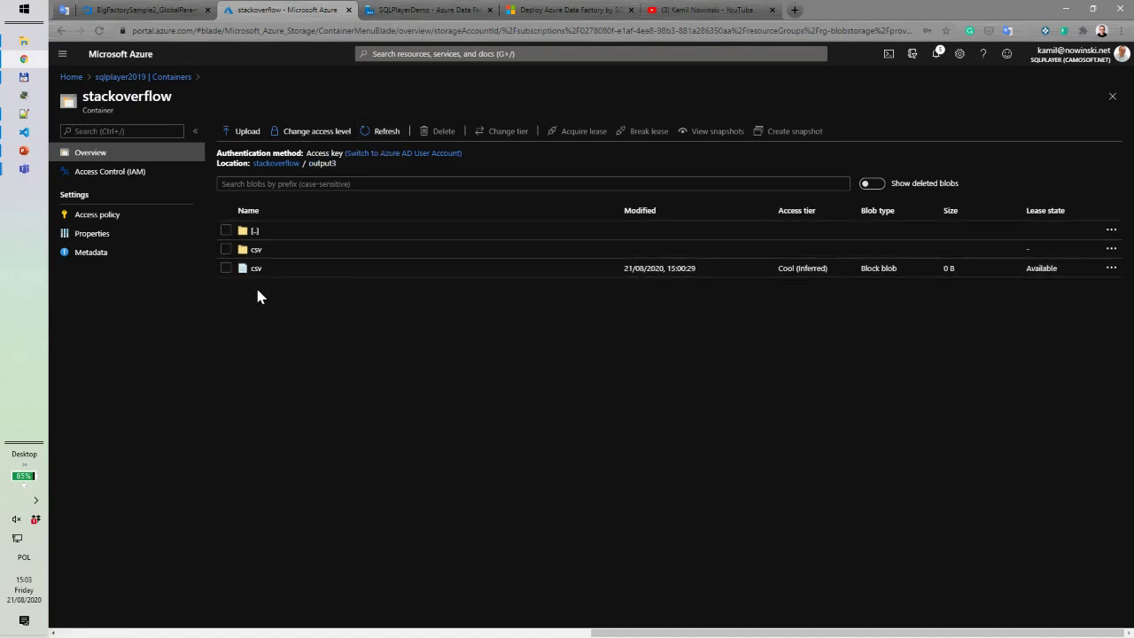
click(390, 133)
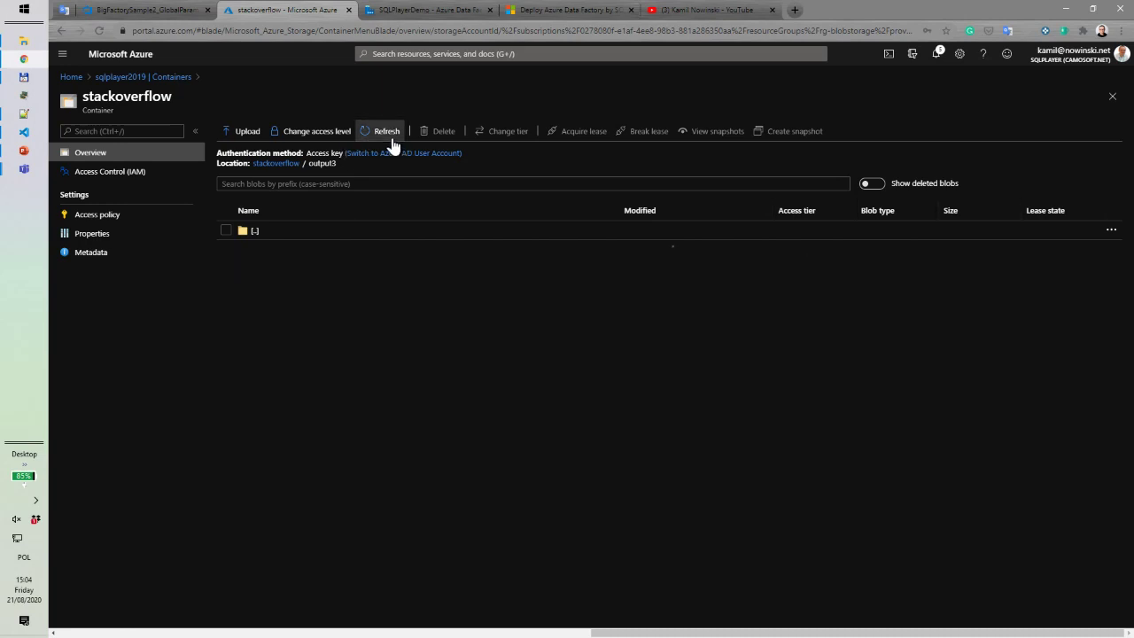
Open powerbiturkey.csv from the csv folder under output3 and view its file contents
click(256, 251)
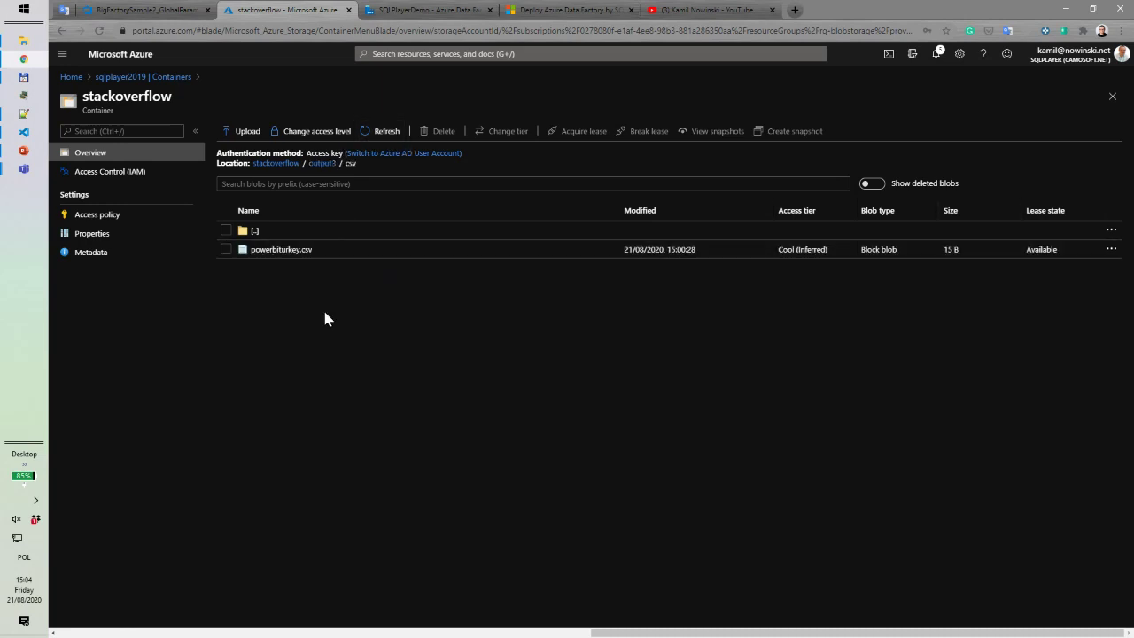
click(278, 251)
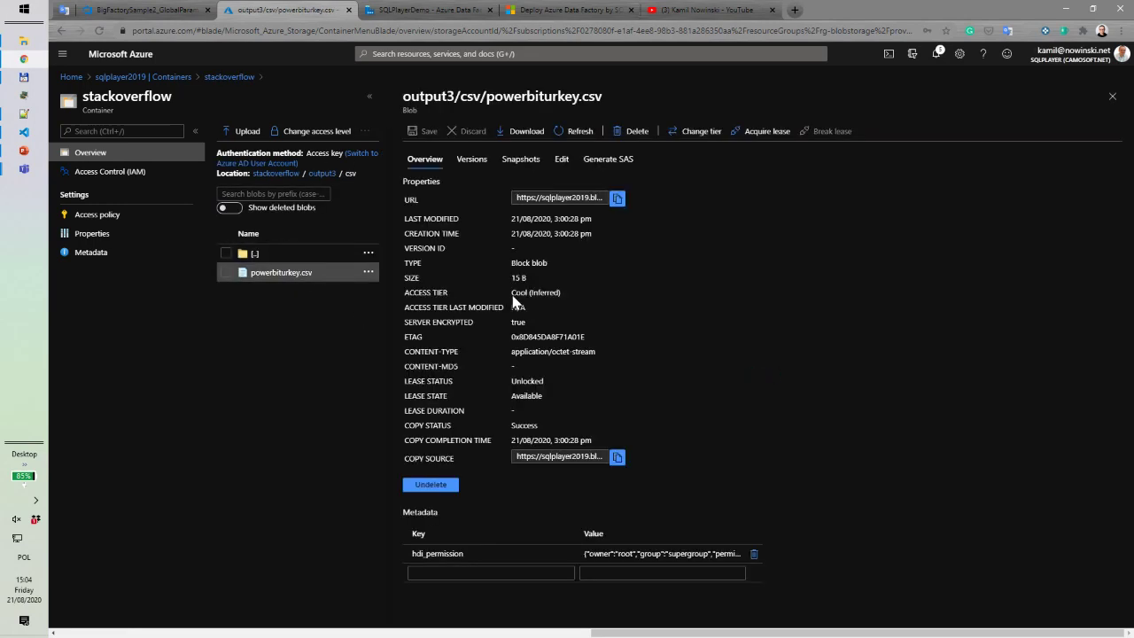
click(560, 164)
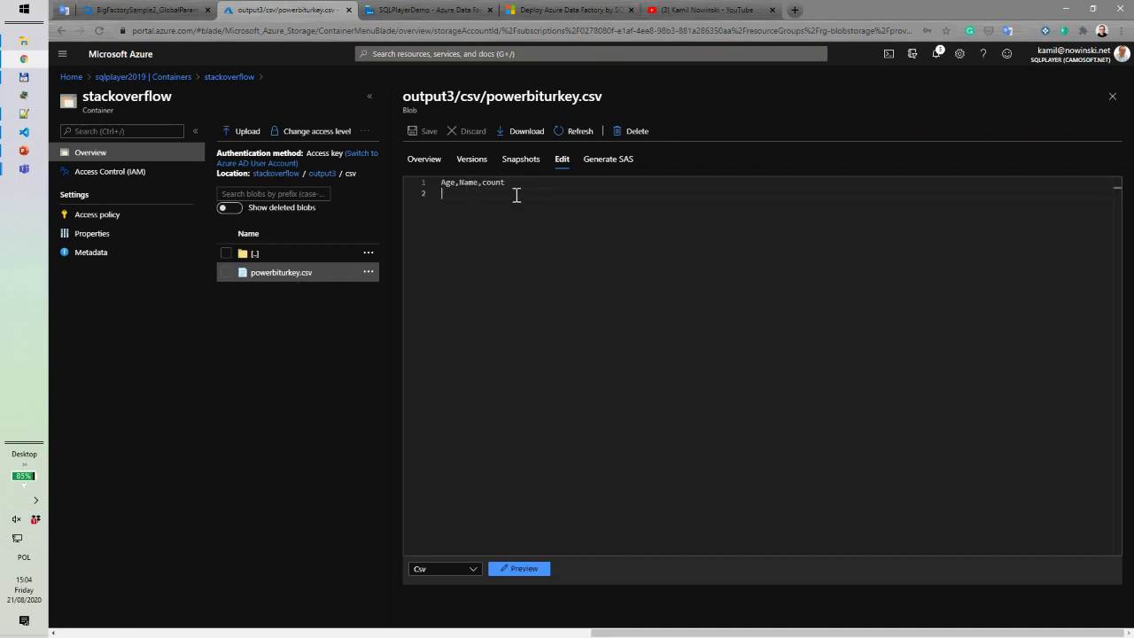
Switch back to the DF_UGTurkey run details in Data Factory and recheck the statistics of FilterAgeNotNull, AggrByAge and sink1
click(422, 16)
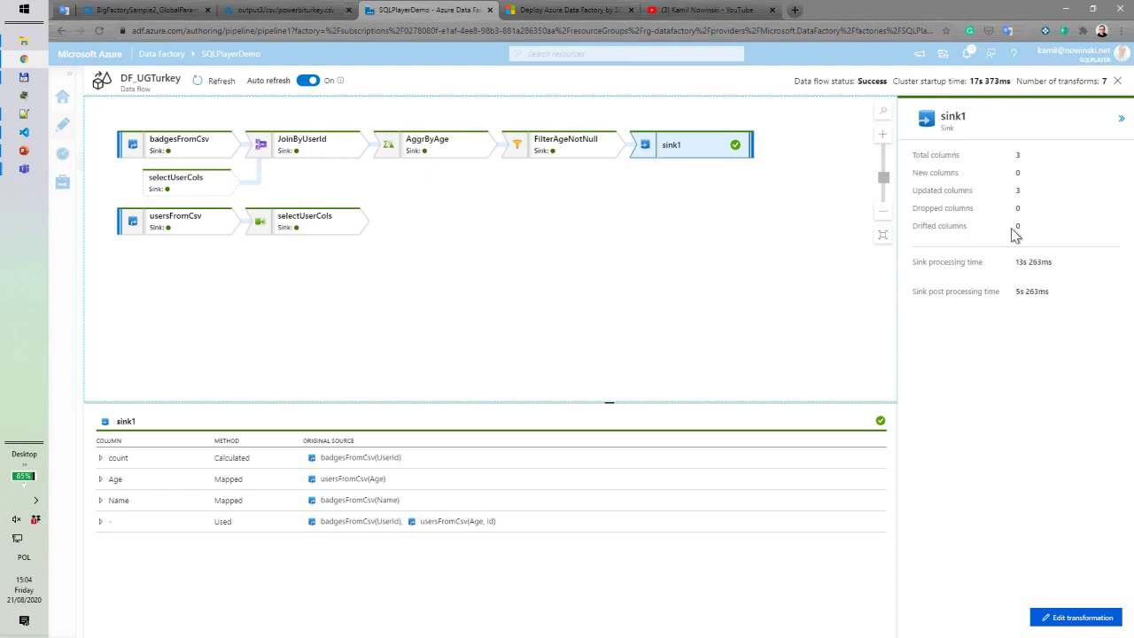
click(609, 157)
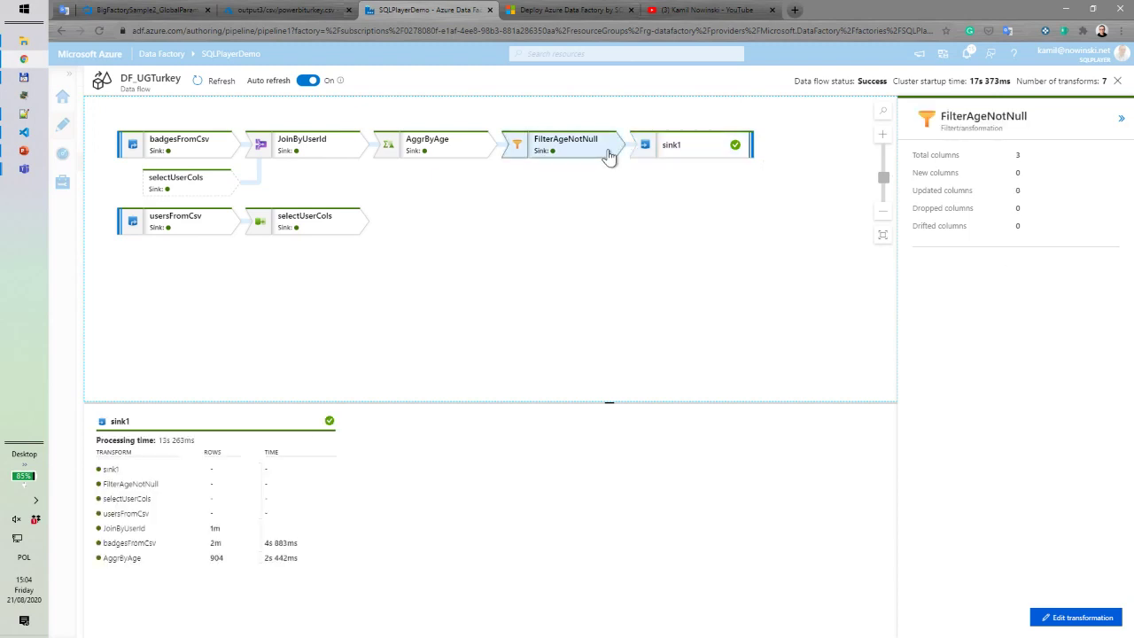
click(465, 153)
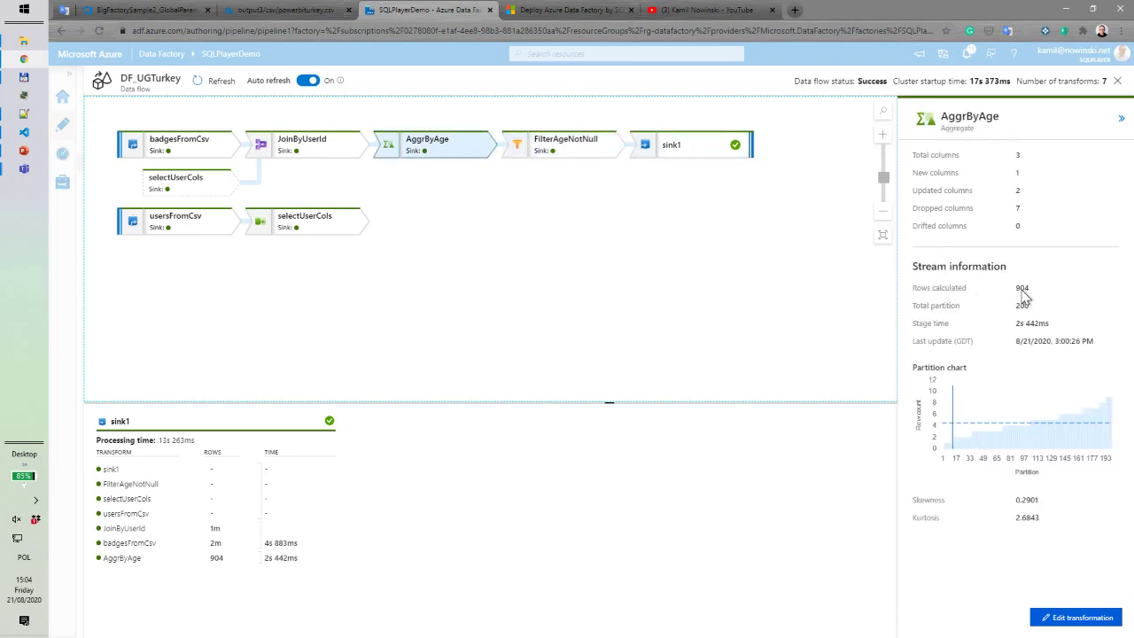
click(592, 152)
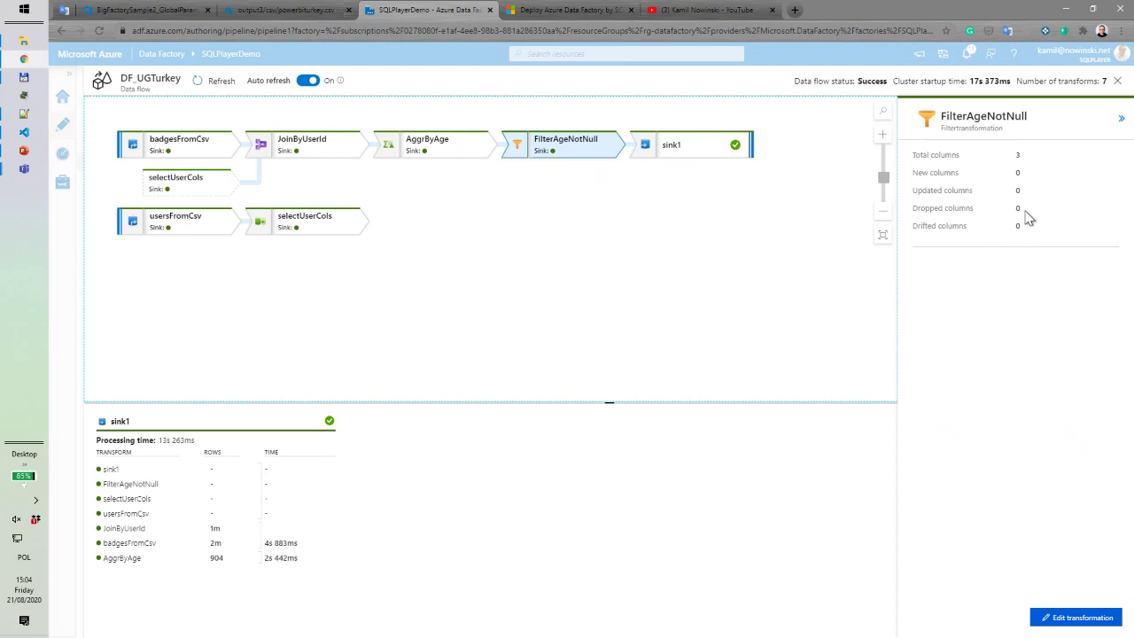
click(701, 156)
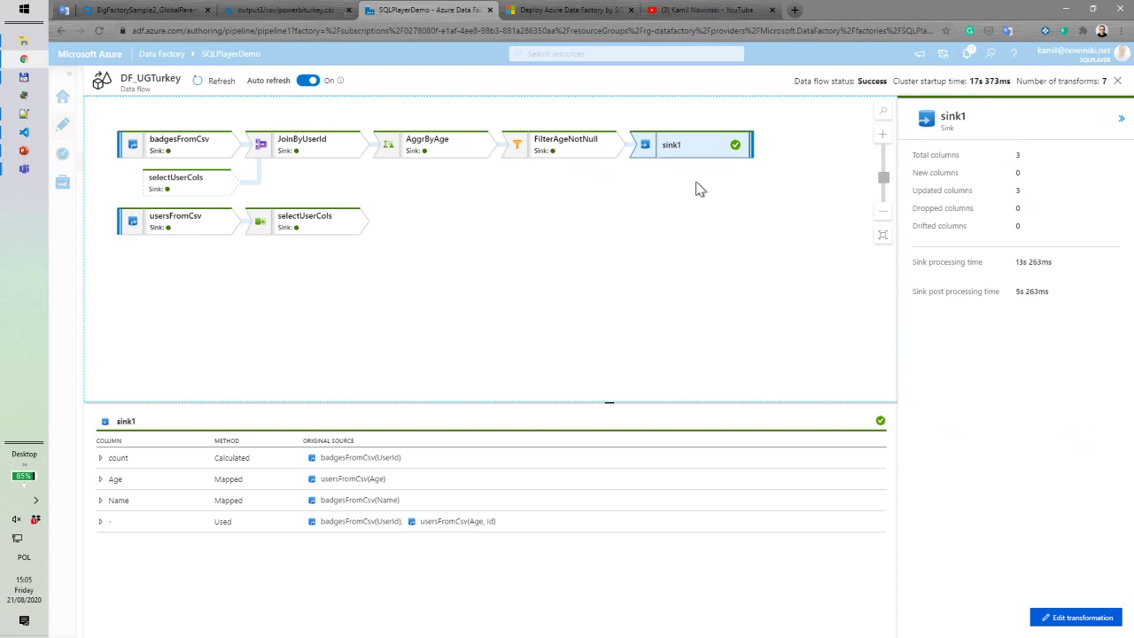
click(635, 249)
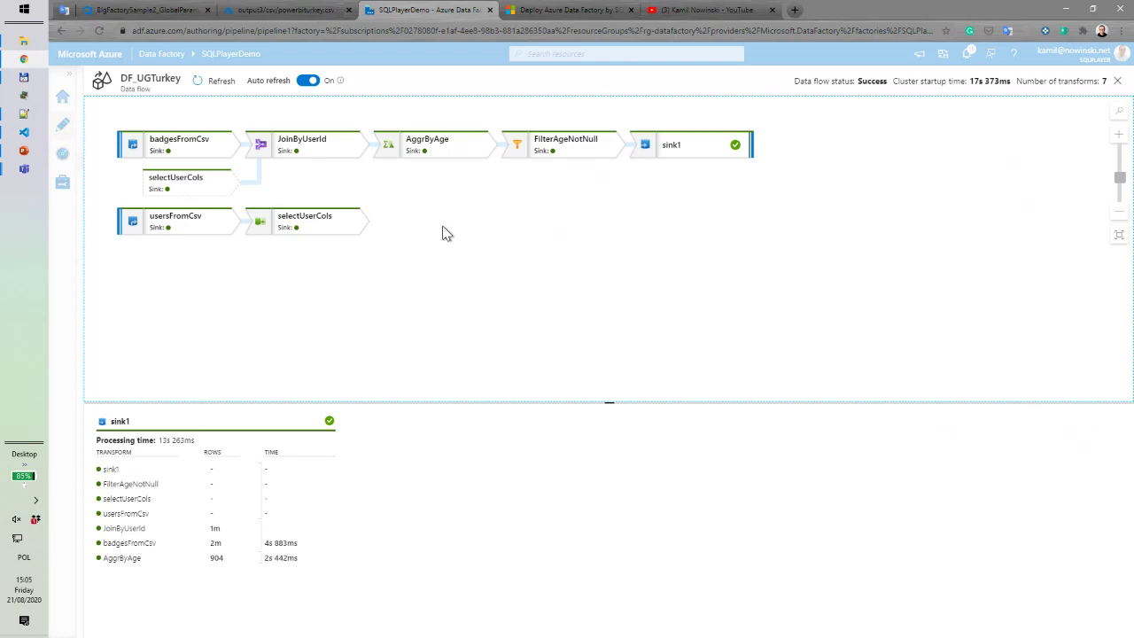
click(24, 169)
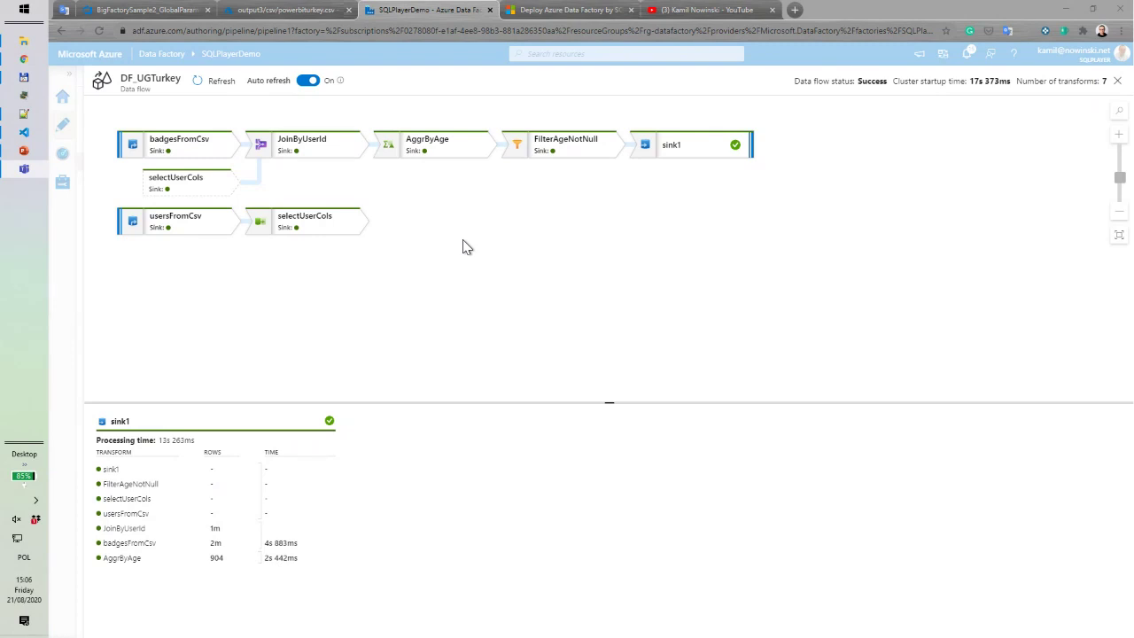
click(424, 225)
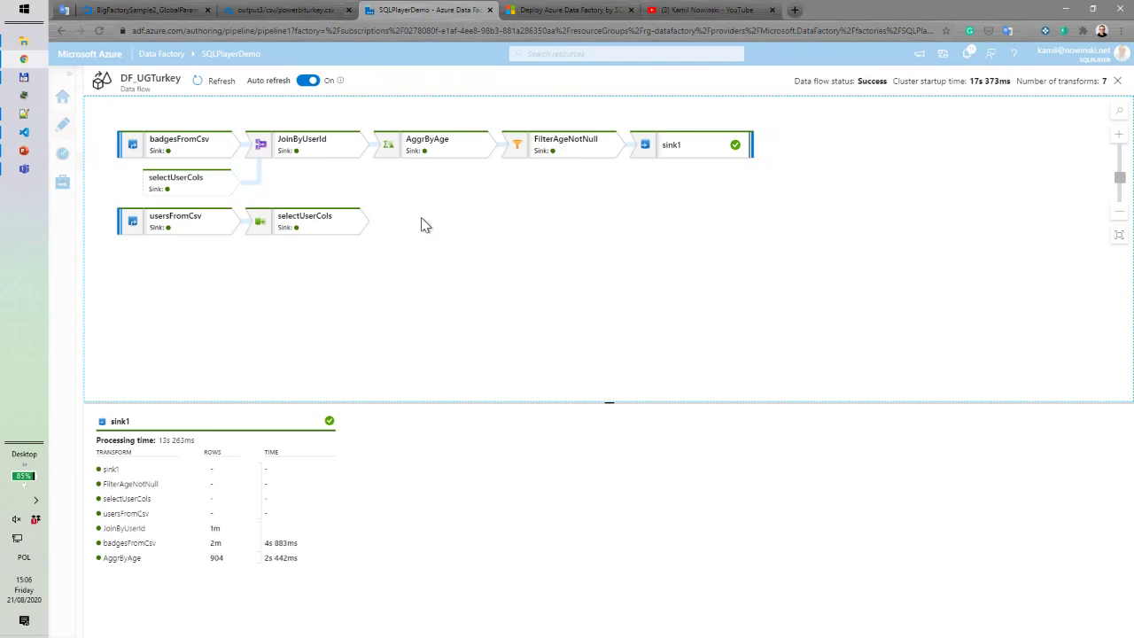
click(796, 11)
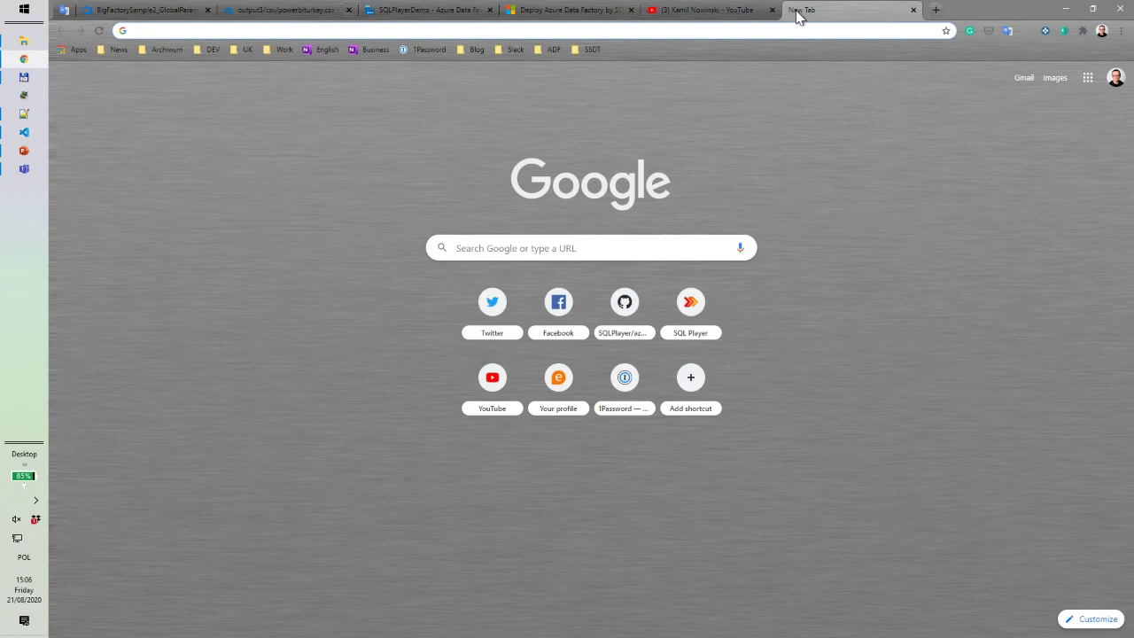
Switch to Visual Studio Code and examine the deployment options and Publish-AdfV2FromJson calls in publish-BigFactorySample2.ps1, then minimize the editor
click(16, 136)
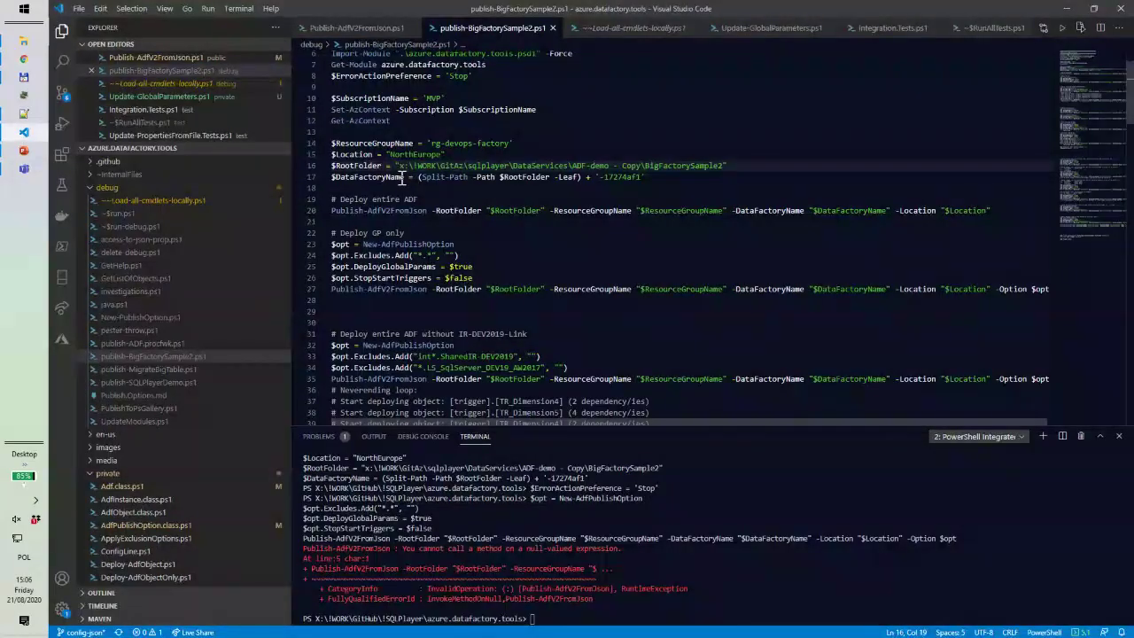
click(403, 176)
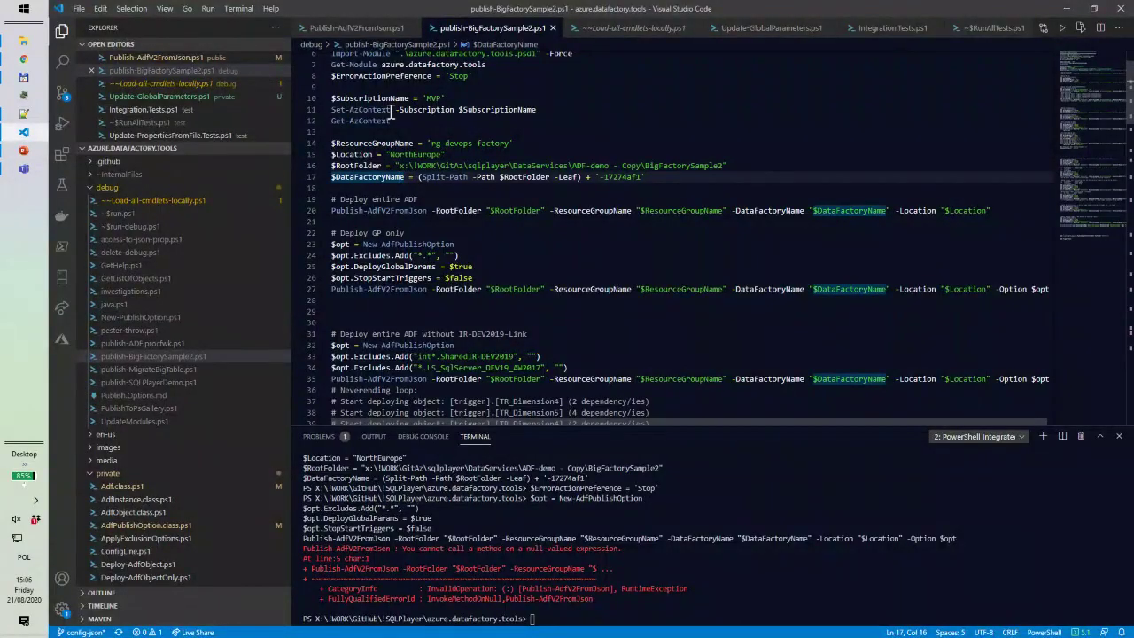
click(391, 110)
scroll(443, 222, down, 2)
click(424, 320)
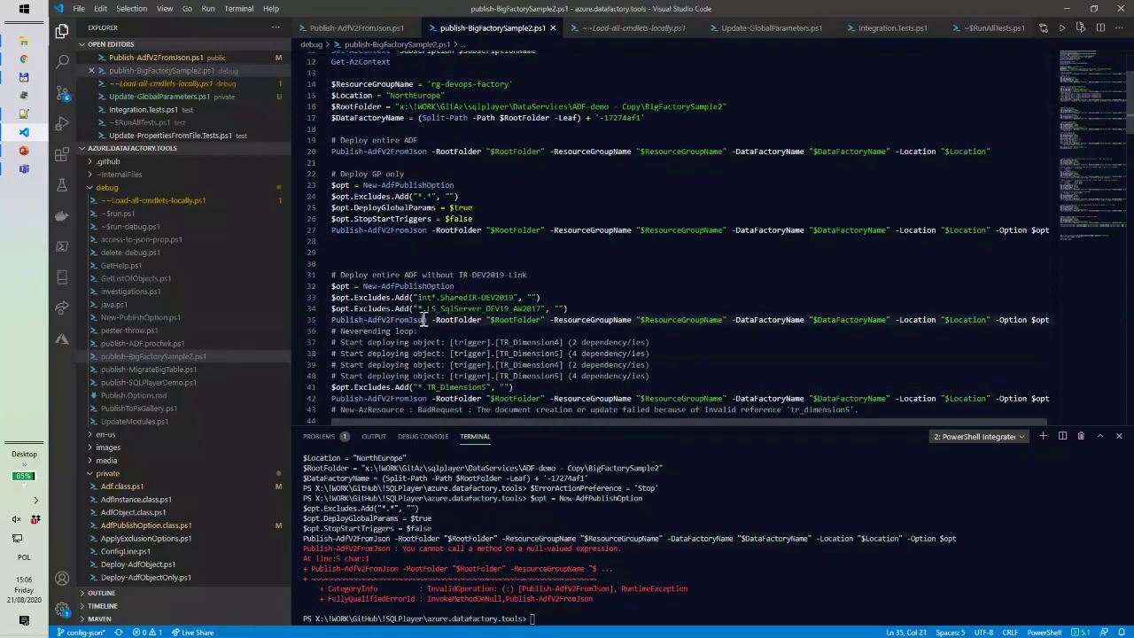
click(429, 208)
scroll(534, 213, down, 3)
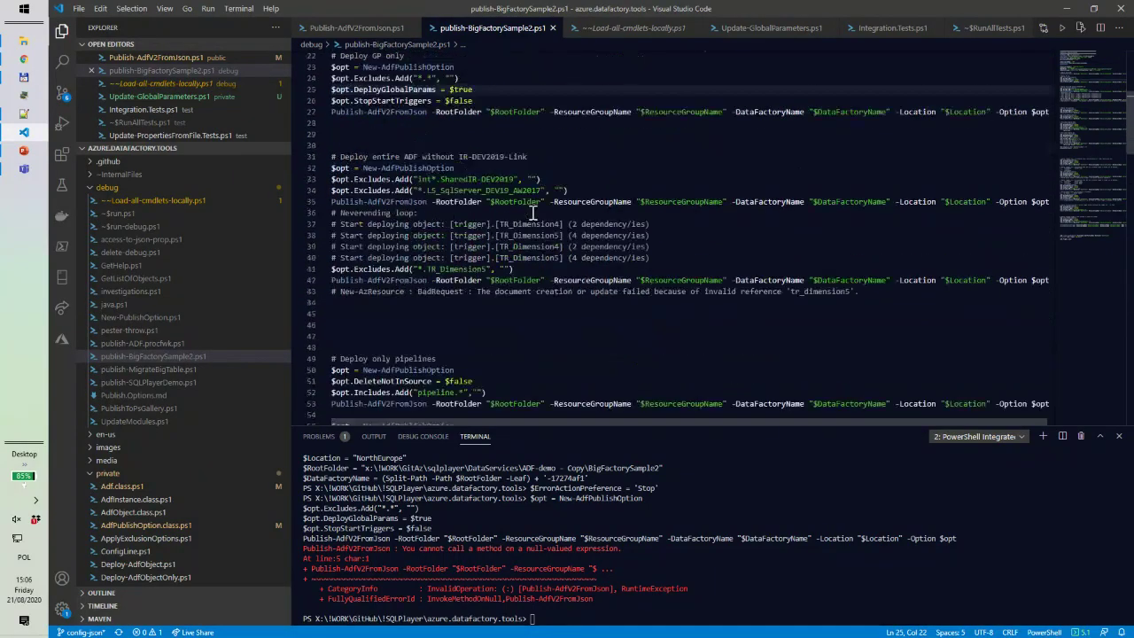
scroll(533, 213, down, 9)
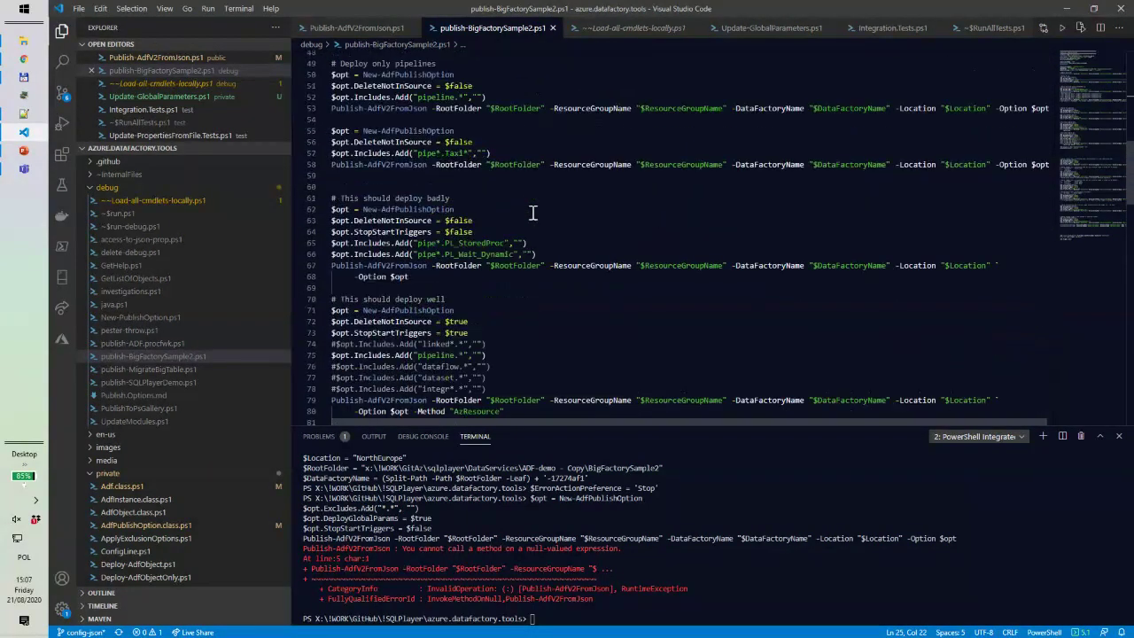
click(1066, 10)
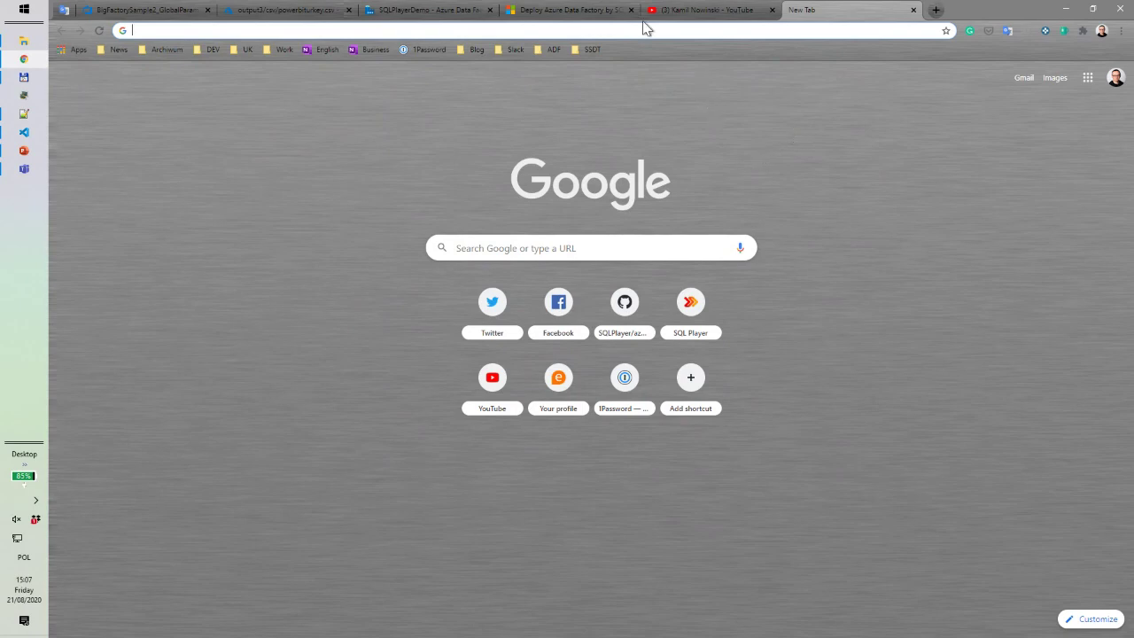
Switch to the PowerPoint deck, start the slide show from the "Data Preview in Debug mode" slide and advance to "Data Flow Execution Plan"
click(440, 16)
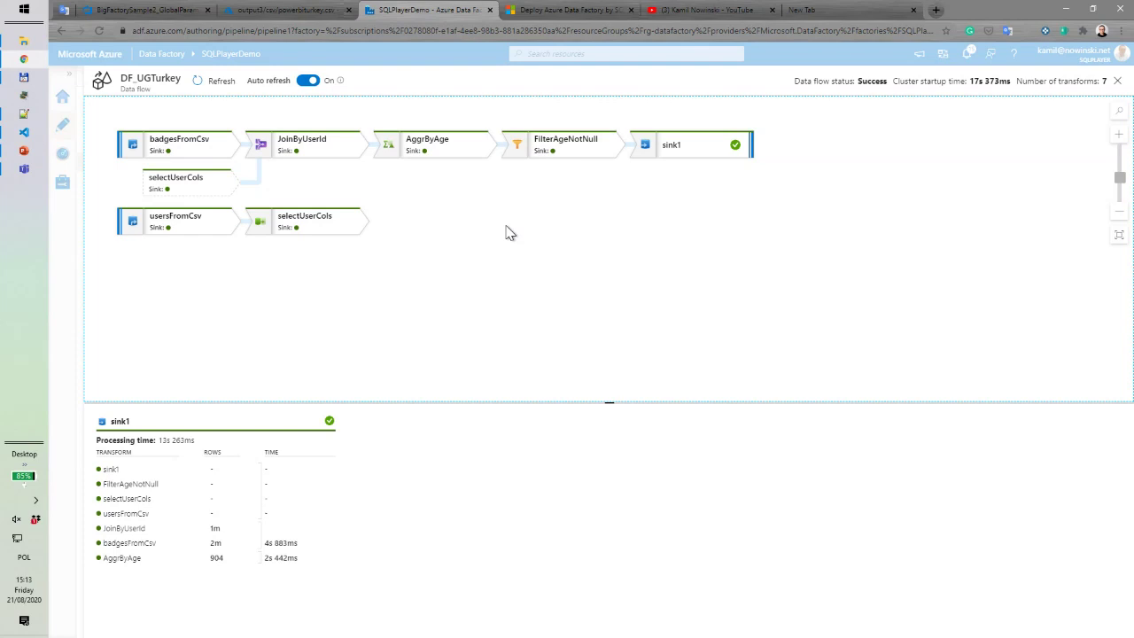
click(24, 154)
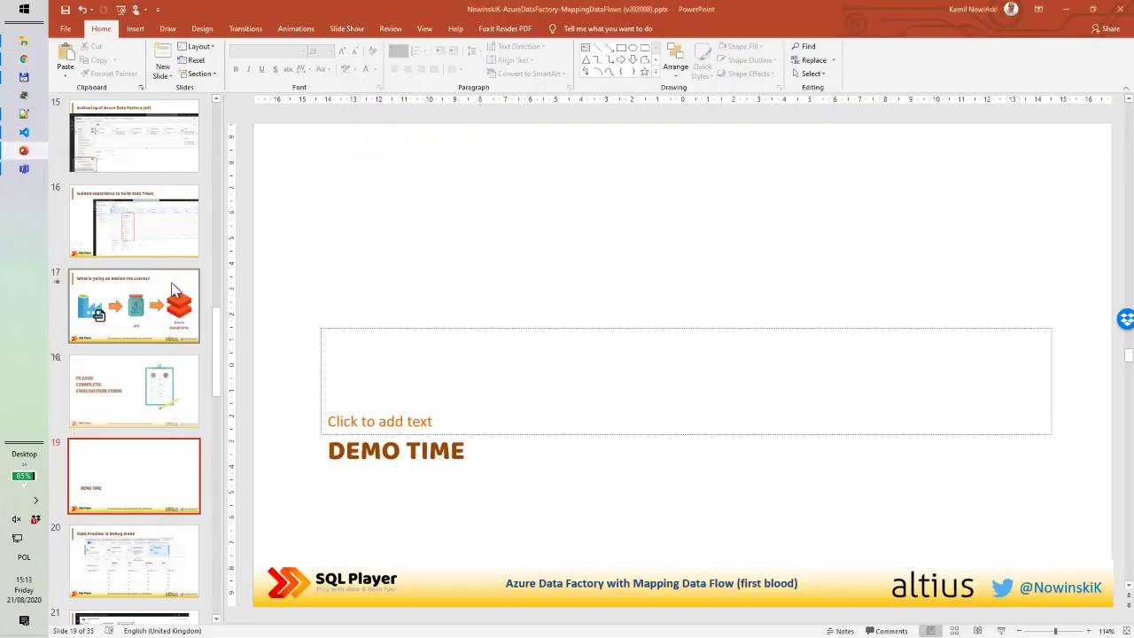
scroll(137, 493, down, 2)
click(137, 493)
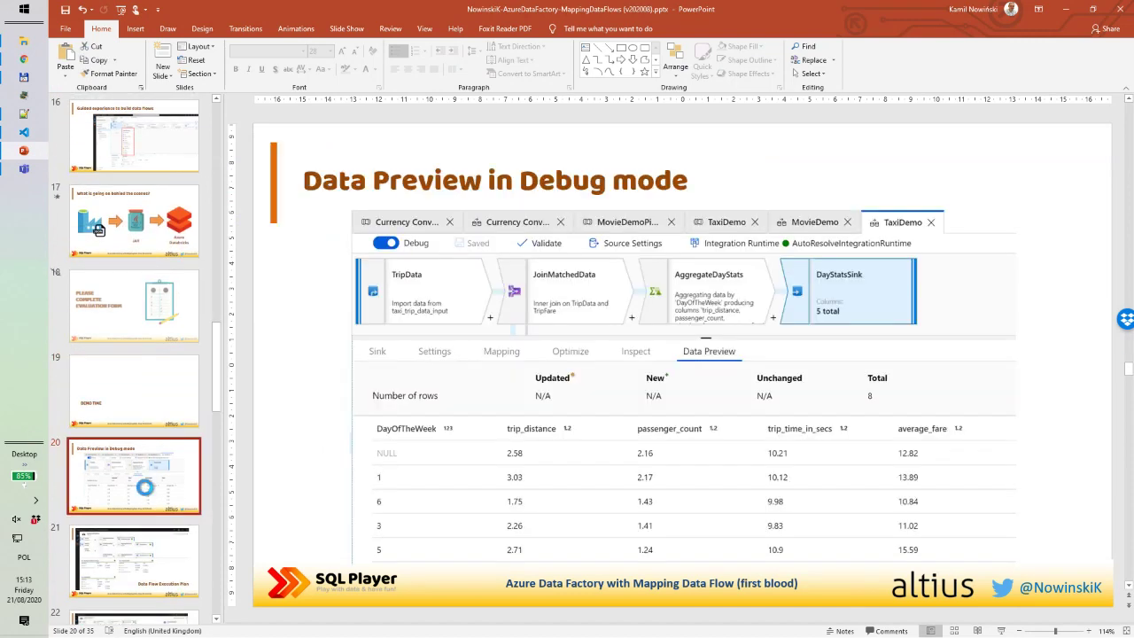
key(shift+F5)
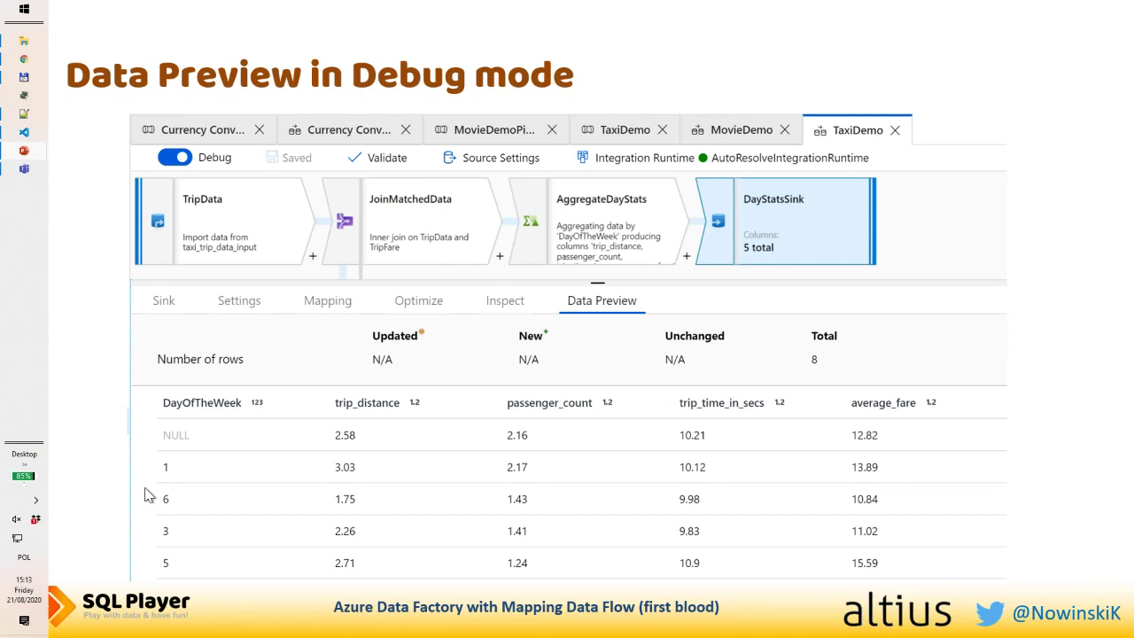
click(148, 496)
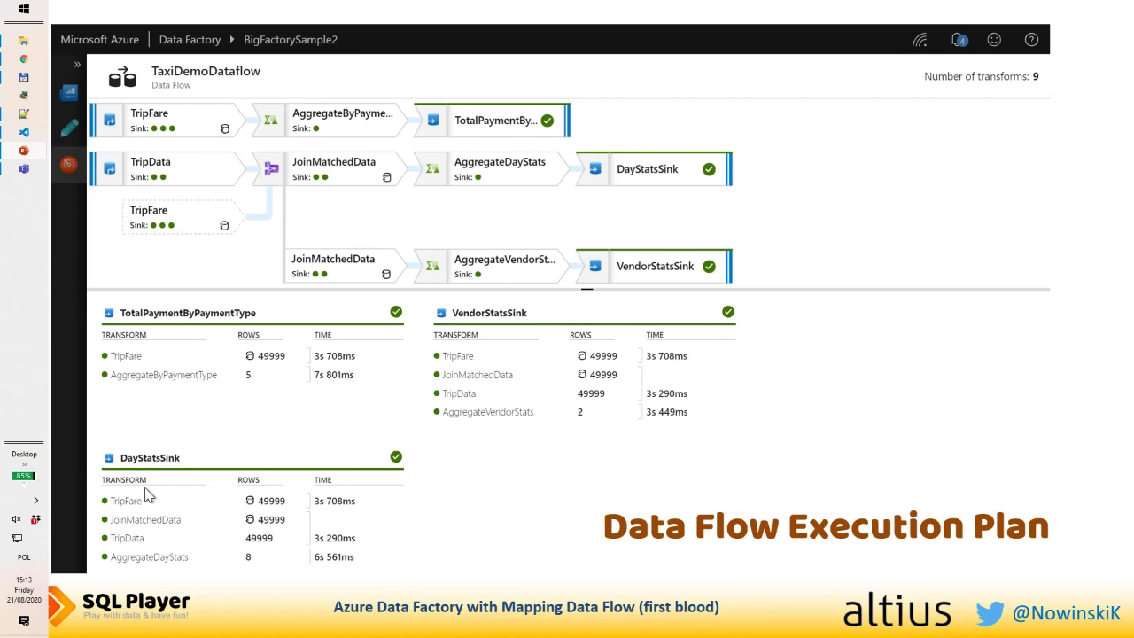